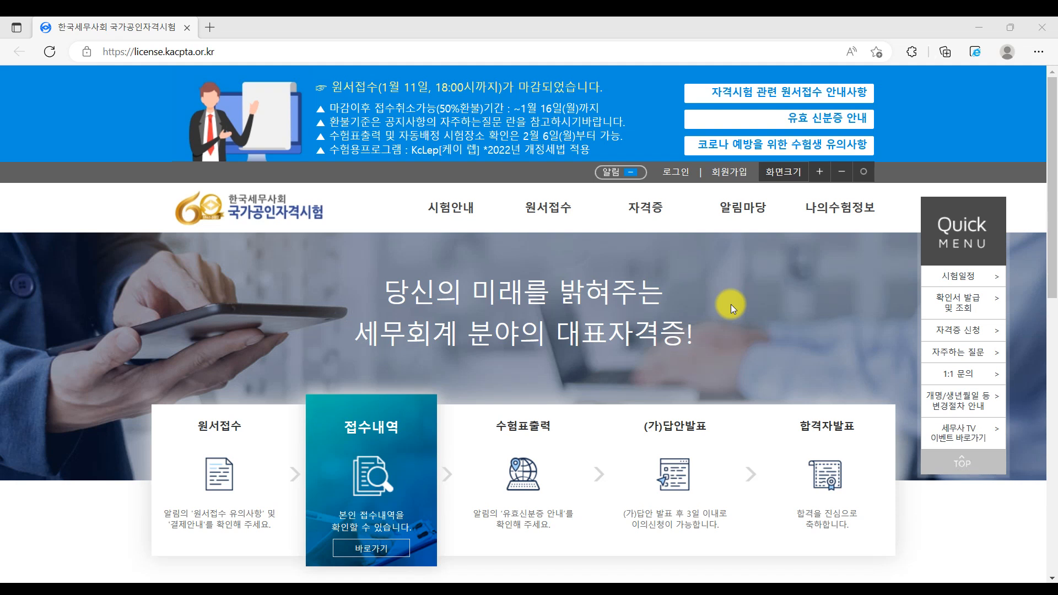
- Start downloading KcLepSetup_2023.01.09.exe from the 케이렙(수험용) download tile in the footer
scroll(501, 257, "down", 15)
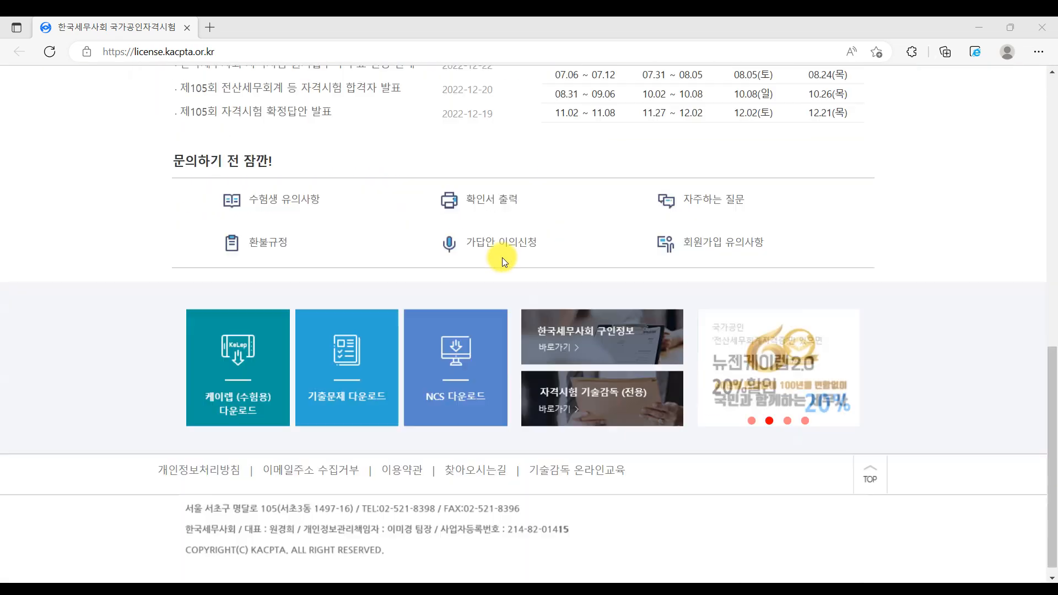
left_click(242, 398)
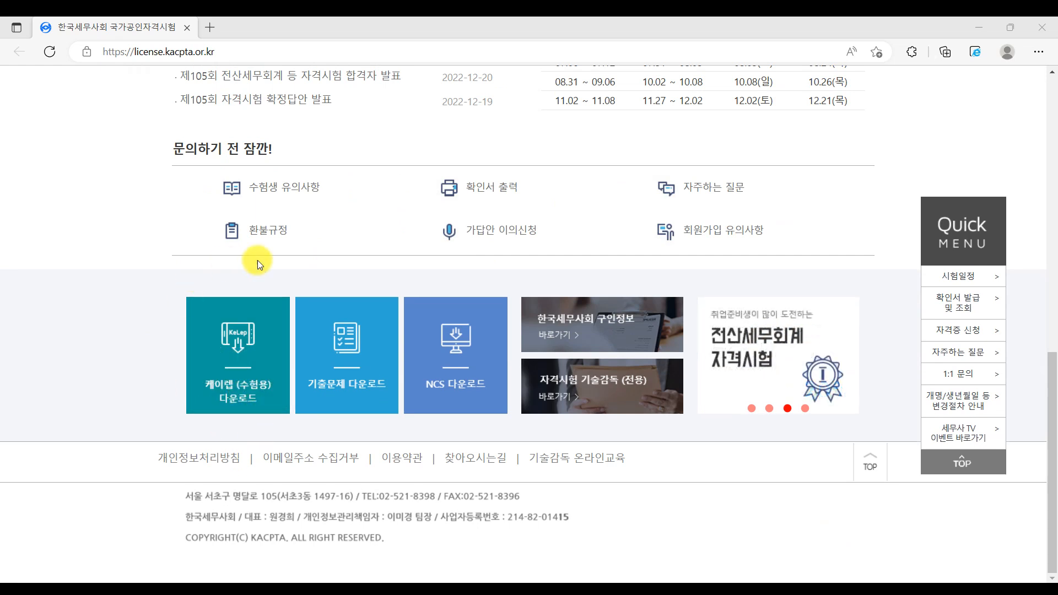
left_click(257, 359)
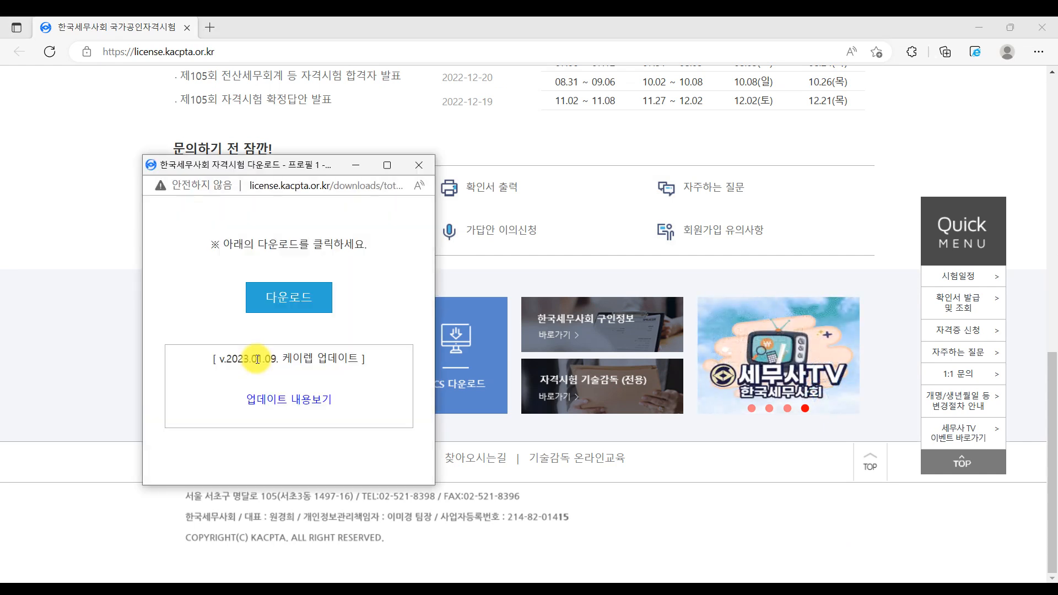
left_click(296, 301)
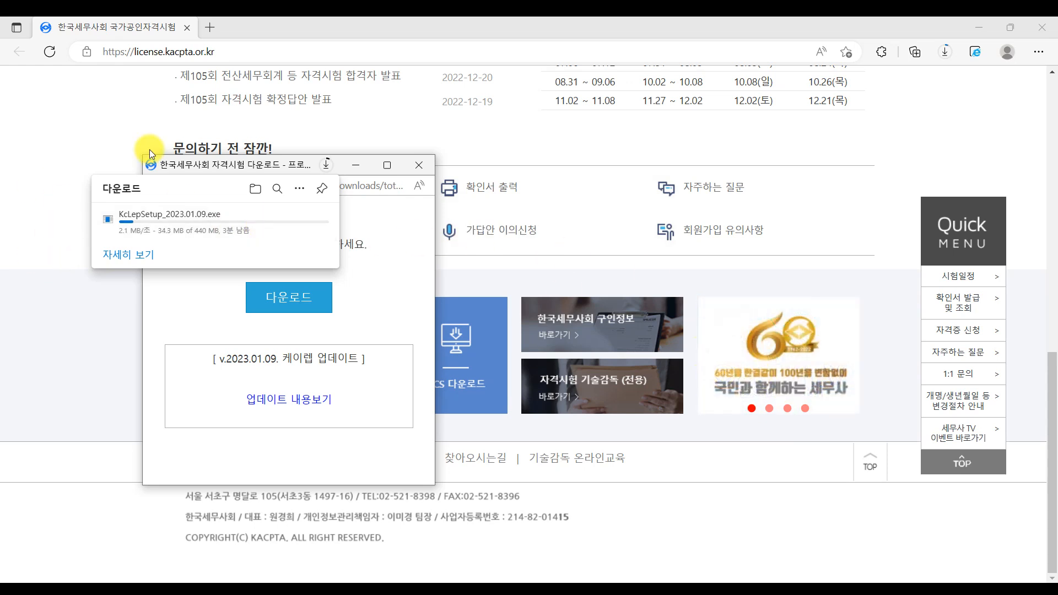
- Open the finished KcLep installer download and close the download popup
scroll(832, 398, "up", 2)
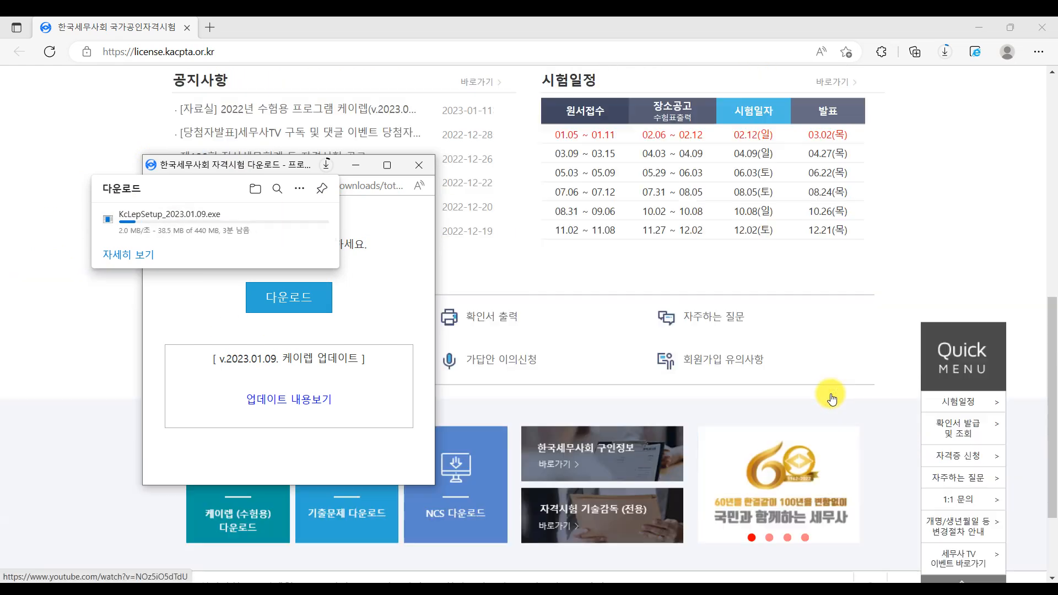
scroll(664, 303, "up", 2)
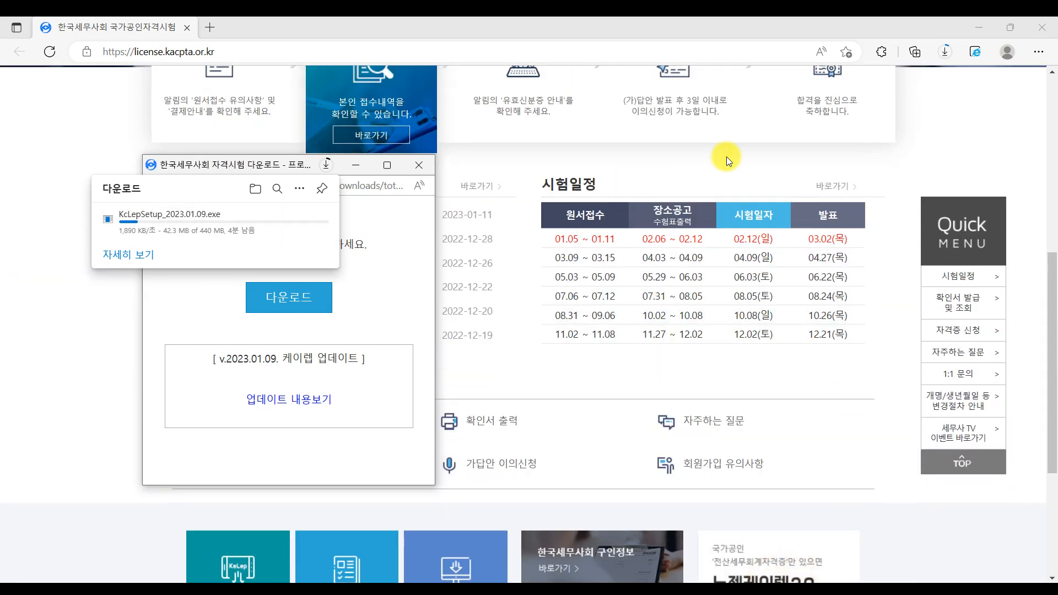
scroll(737, 387, "up", 7)
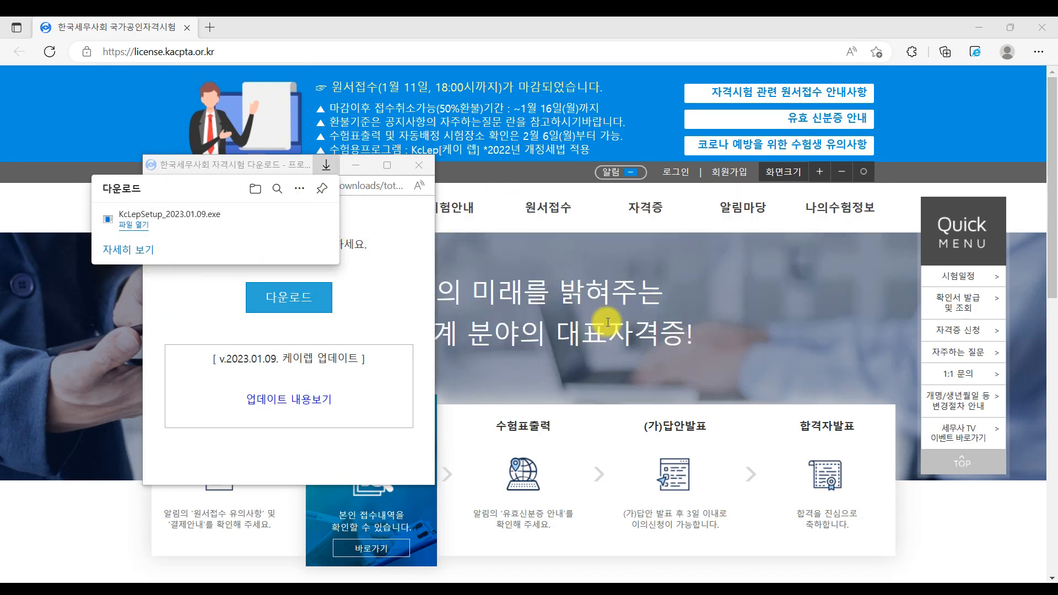
left_click(130, 226)
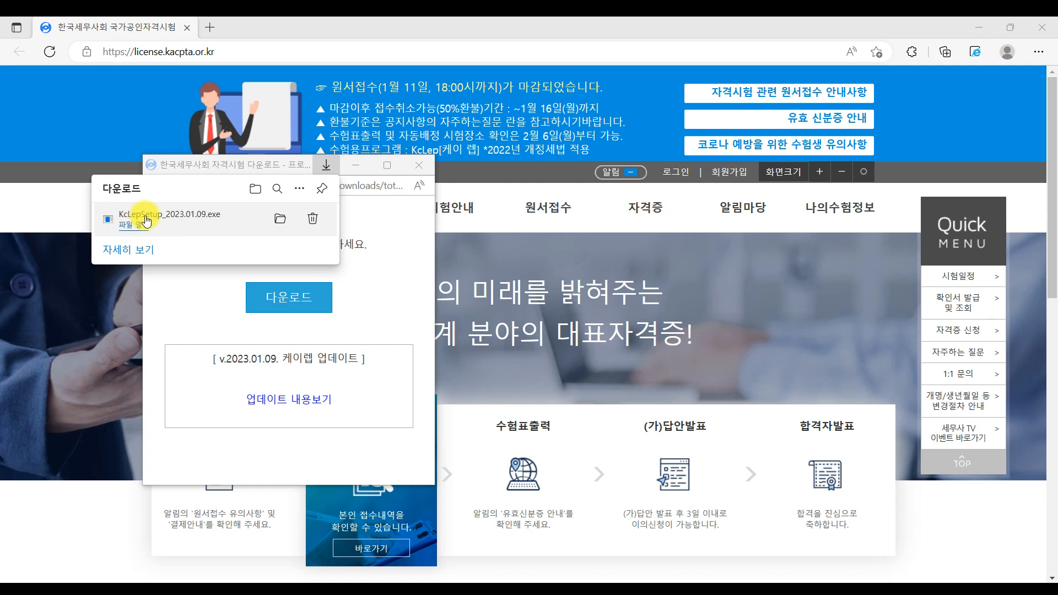
left_click(420, 165)
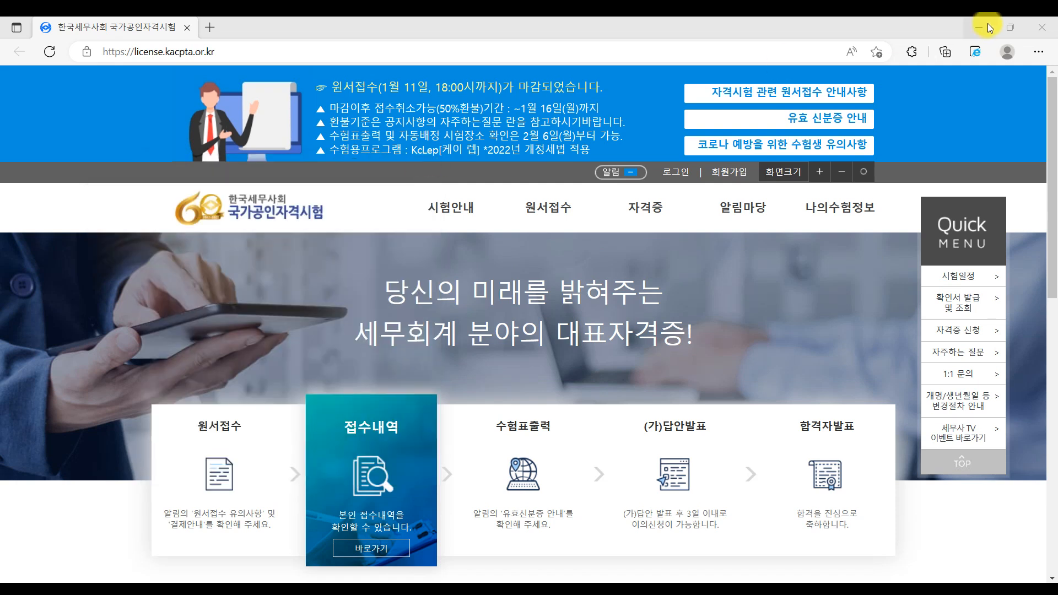
- Run KcLepSetup_2023.01.09 from the 다운로드 folder under 내 PC, then close Explorer
left_click(1053, 30)
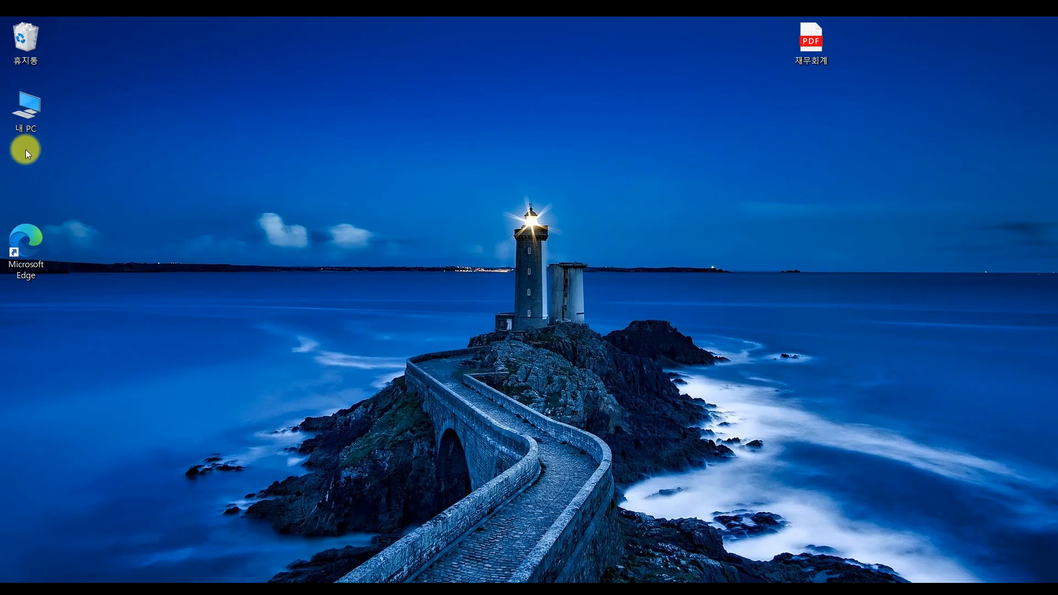
double_click(37, 127)
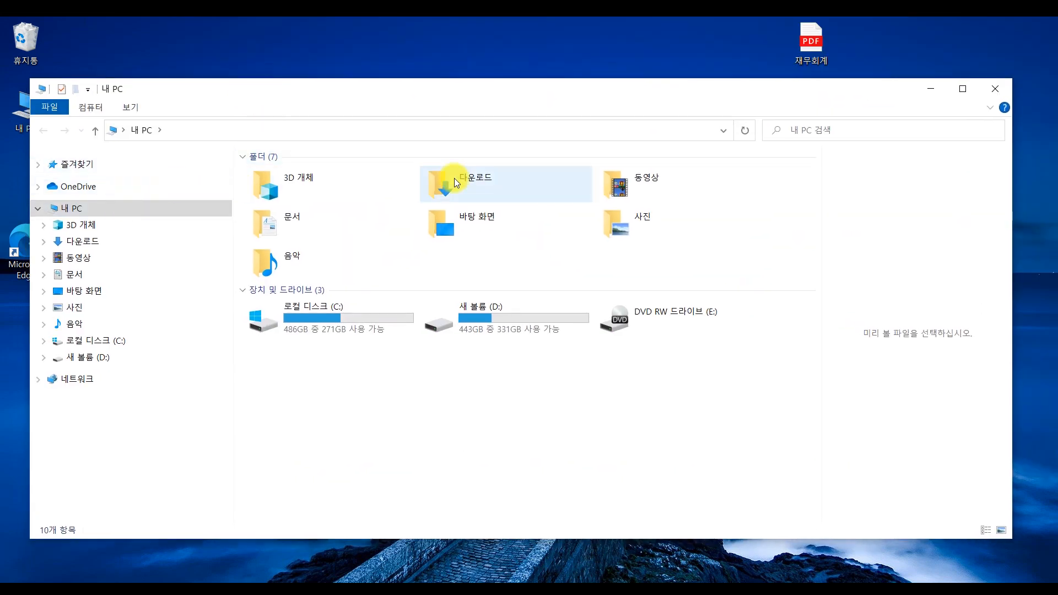
double_click(455, 182)
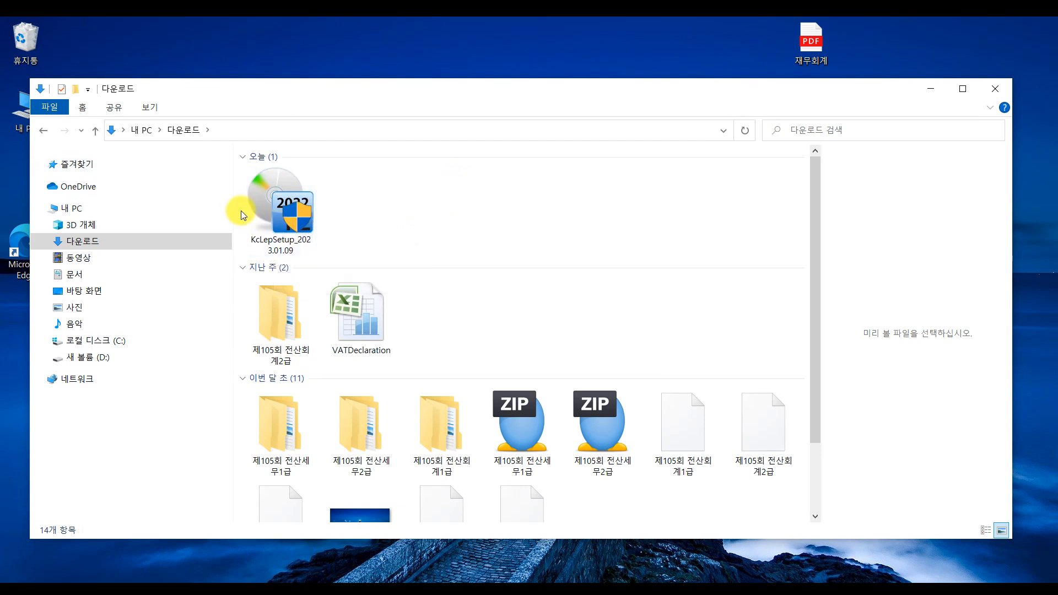
double_click(292, 220)
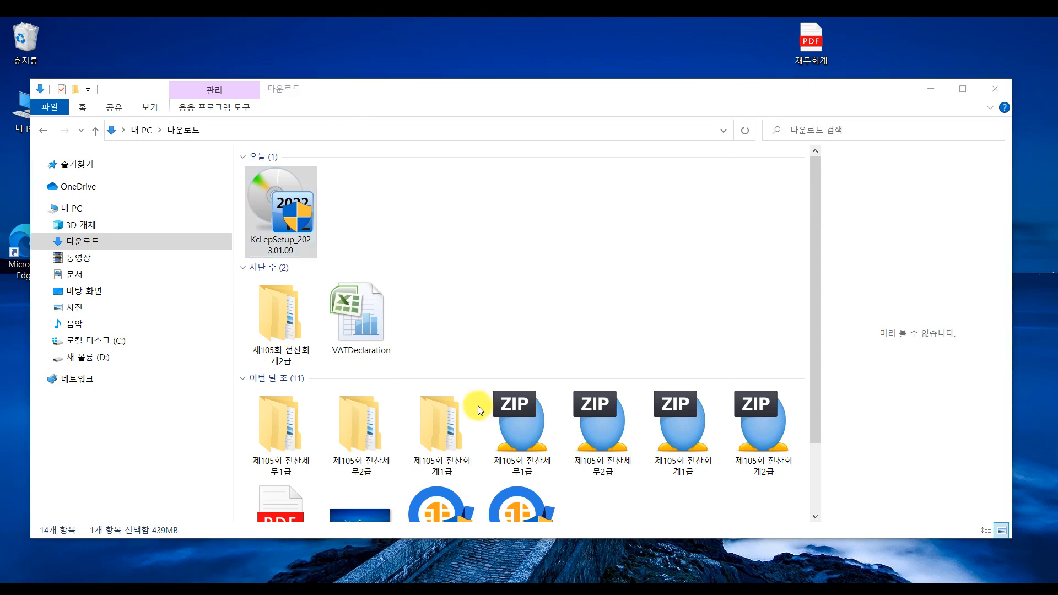
left_click(998, 90)
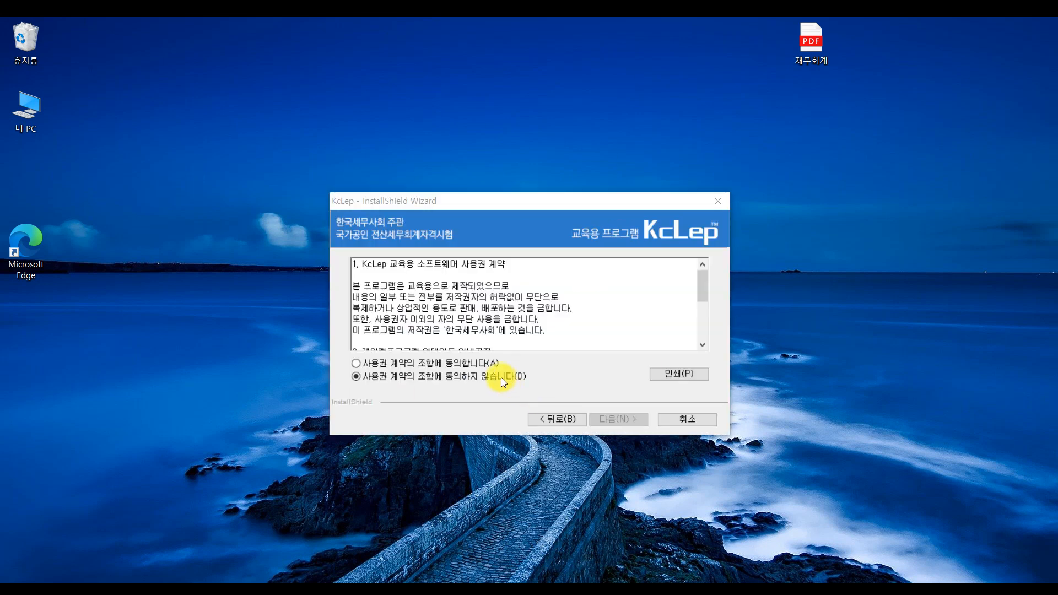
- Agree to the licence terms, keep the C: install location, and confirm installation completion
left_click(431, 363)
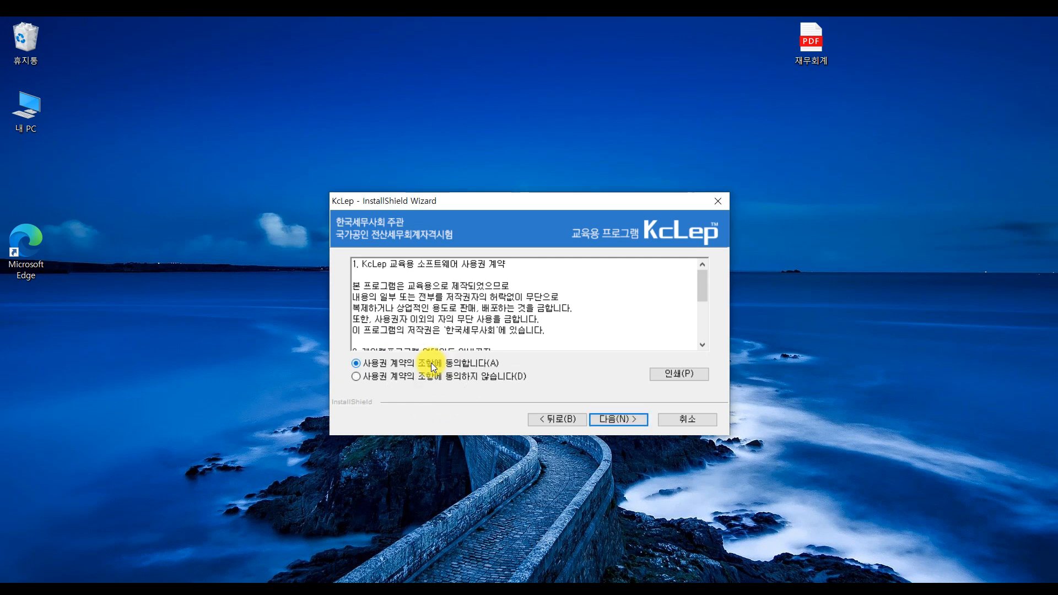
left_click(610, 421)
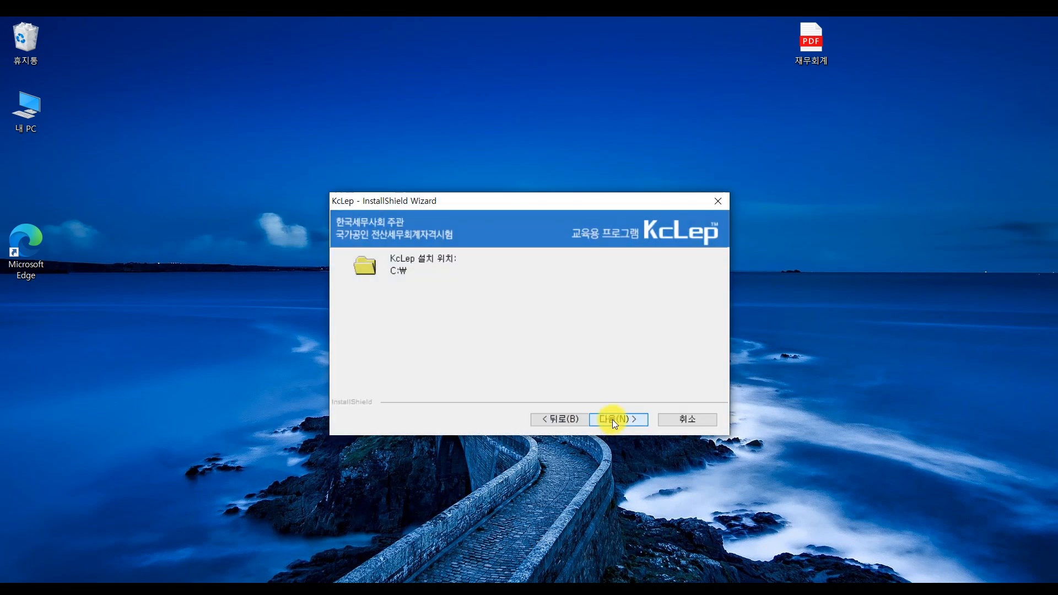
left_click(613, 419)
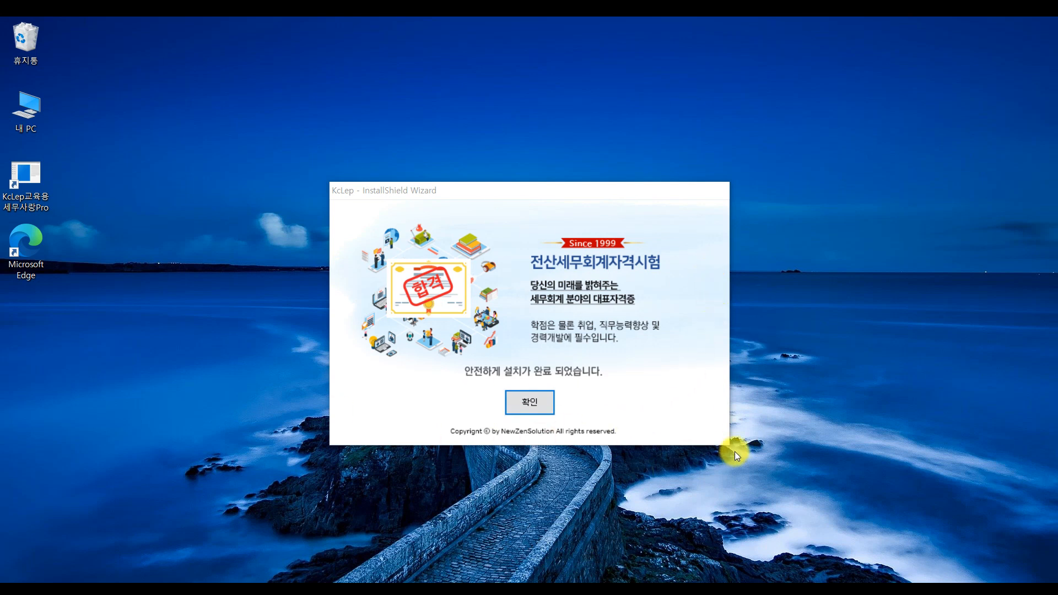
left_click(533, 406)
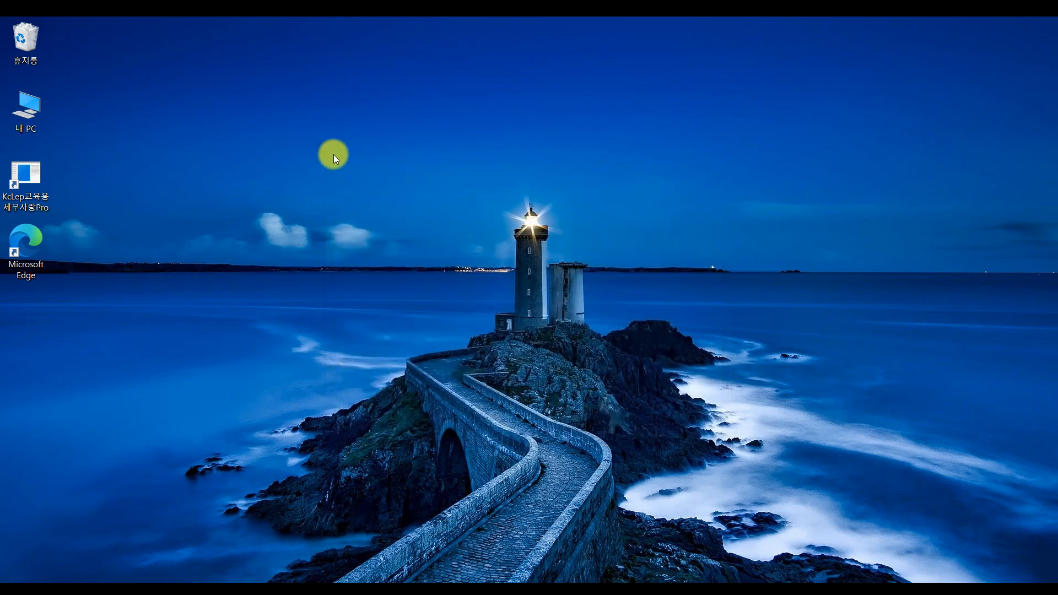
- Move the KcLep교육용 세무사랑Pro shortcut to the desktop centre and launch KcLep from it
left_click_drag(11, 203, 439, 207)
left_click(481, 213)
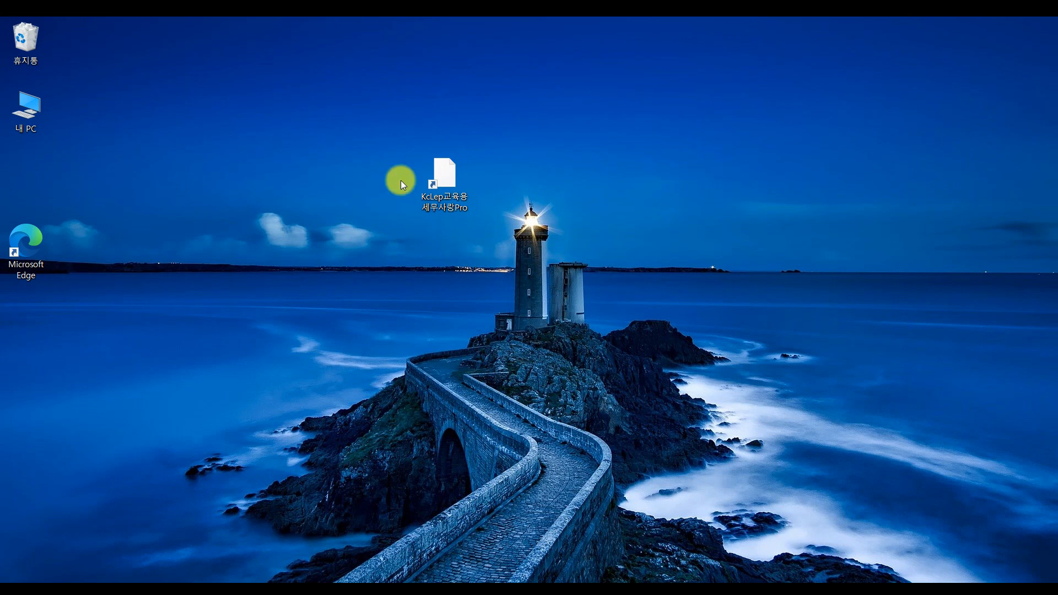
double_click(450, 207)
double_click(451, 207)
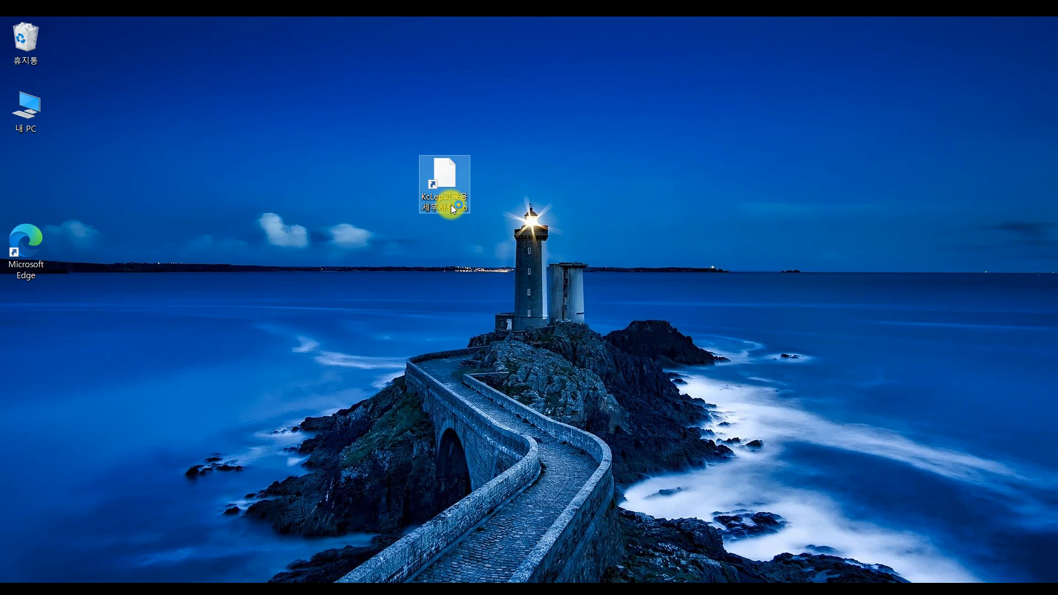
left_click(495, 397)
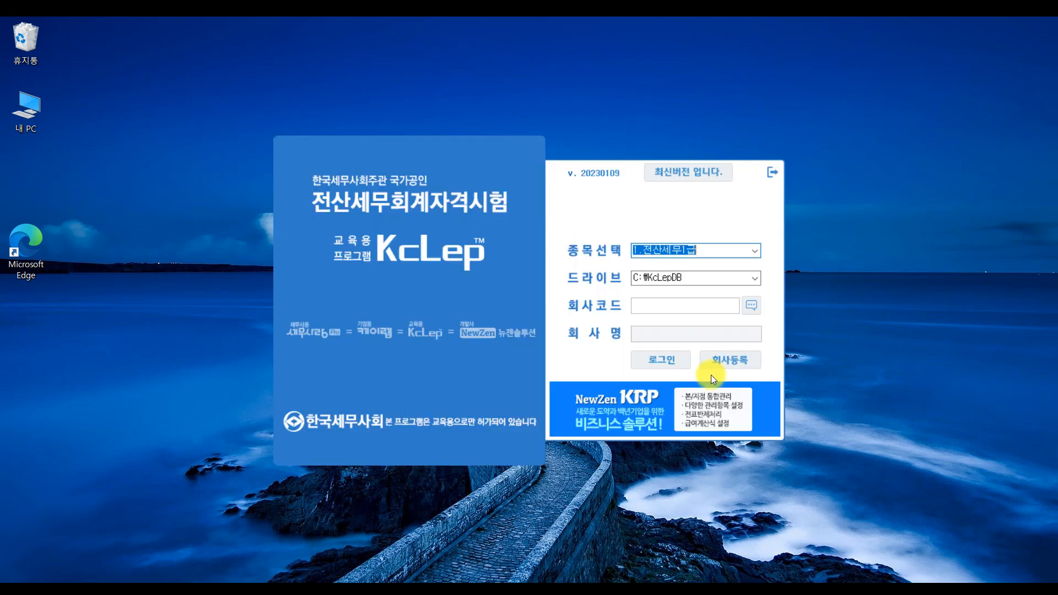
- Confirm KcLep is the latest version, then view the (주)대한산업 exercise in 실무써머리.pdf
left_click(686, 175)
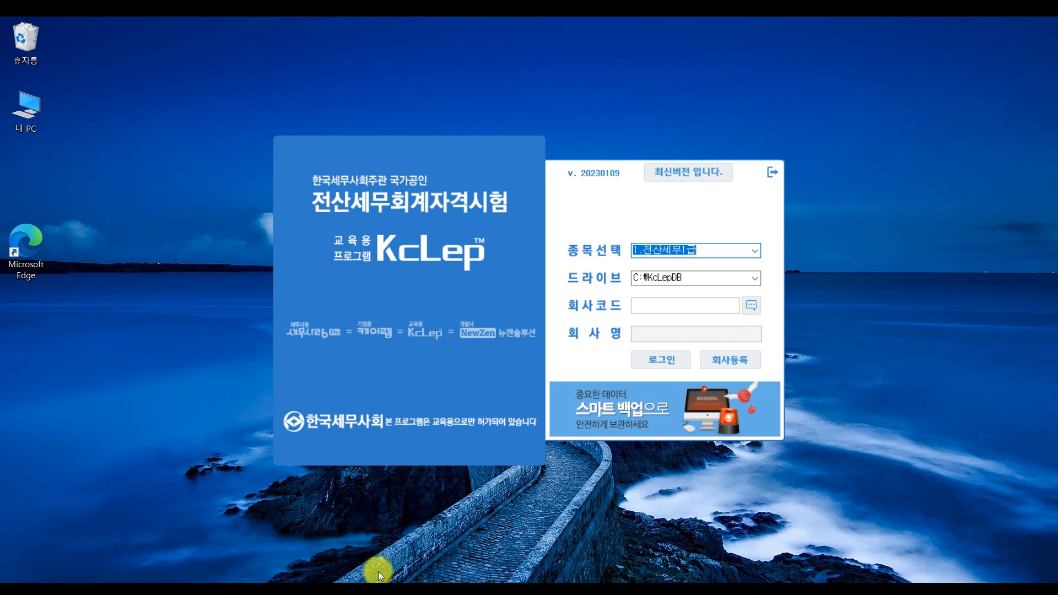
key("alt+Tab")
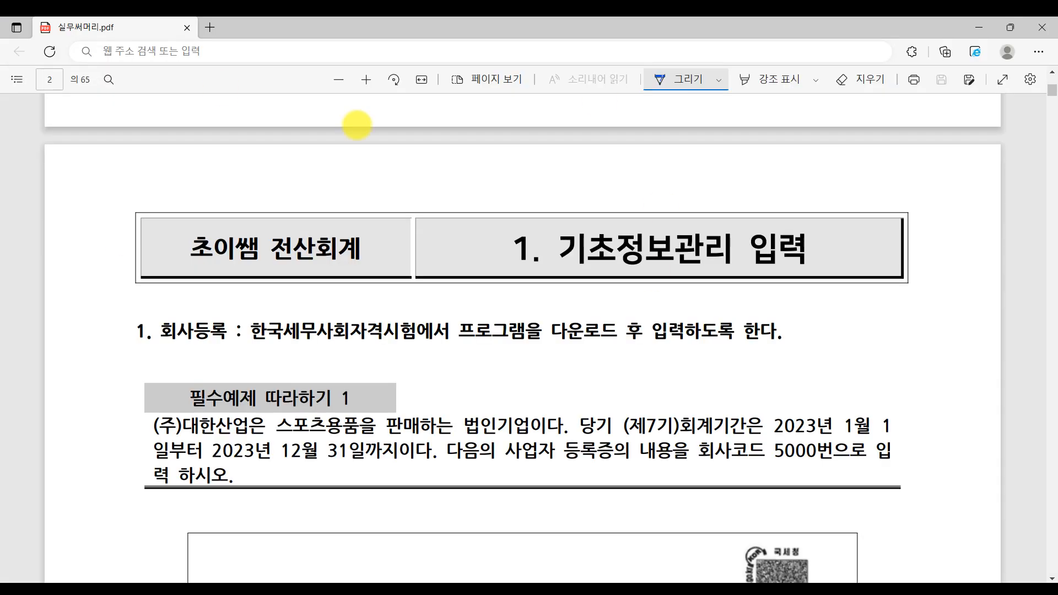
left_click(642, 272)
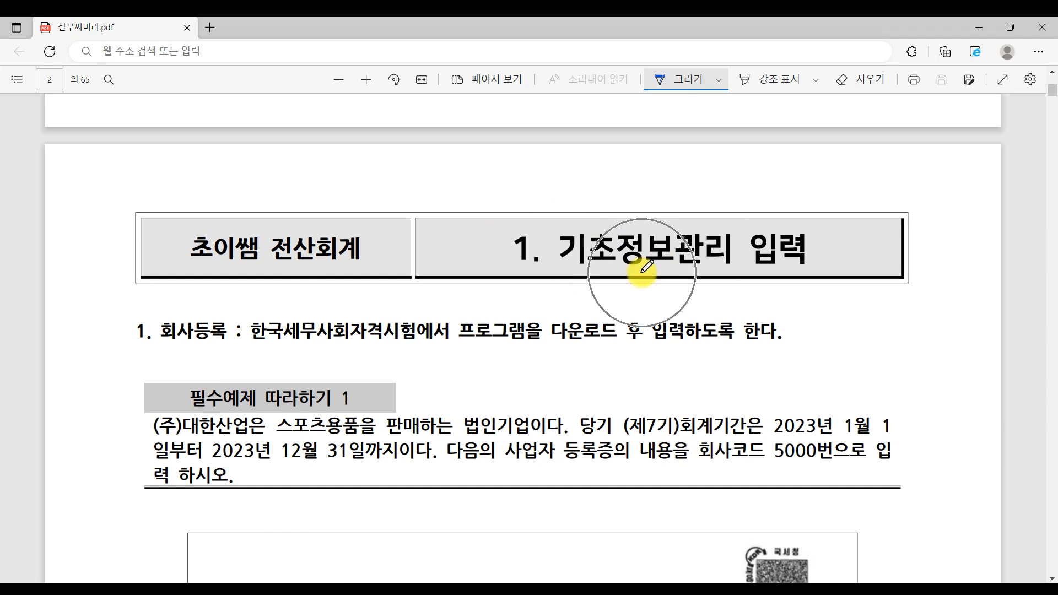
scroll(731, 264, "down", 3)
scroll(729, 264, "down", 2)
scroll(730, 266, "up", 2)
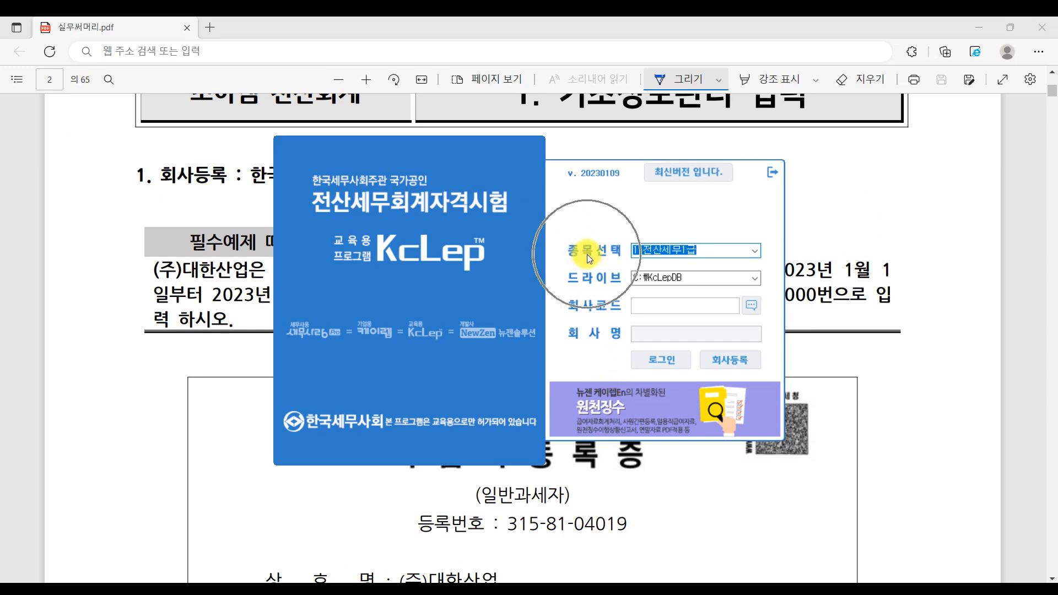
- Choose 3.전산회계1급 as the exam subject, check existing company codes, and open 회사등록
left_click(756, 249)
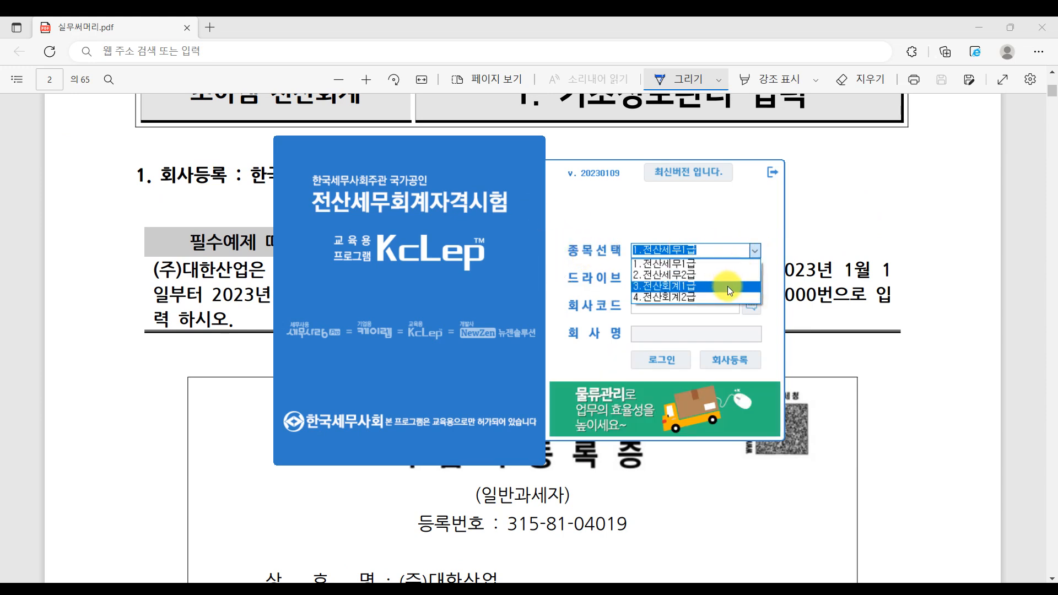
left_click(727, 286)
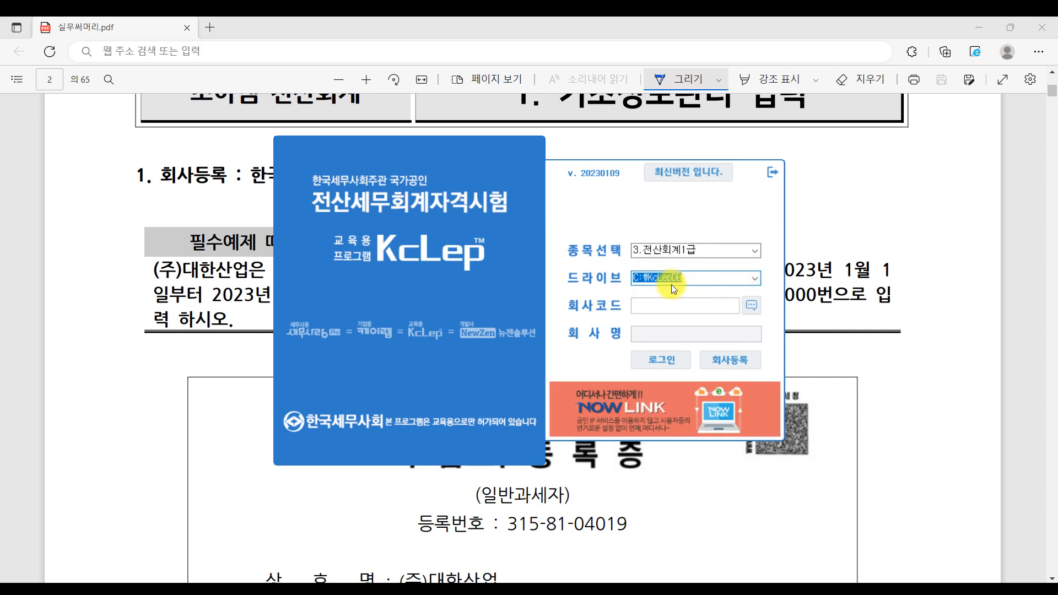
left_click(693, 308)
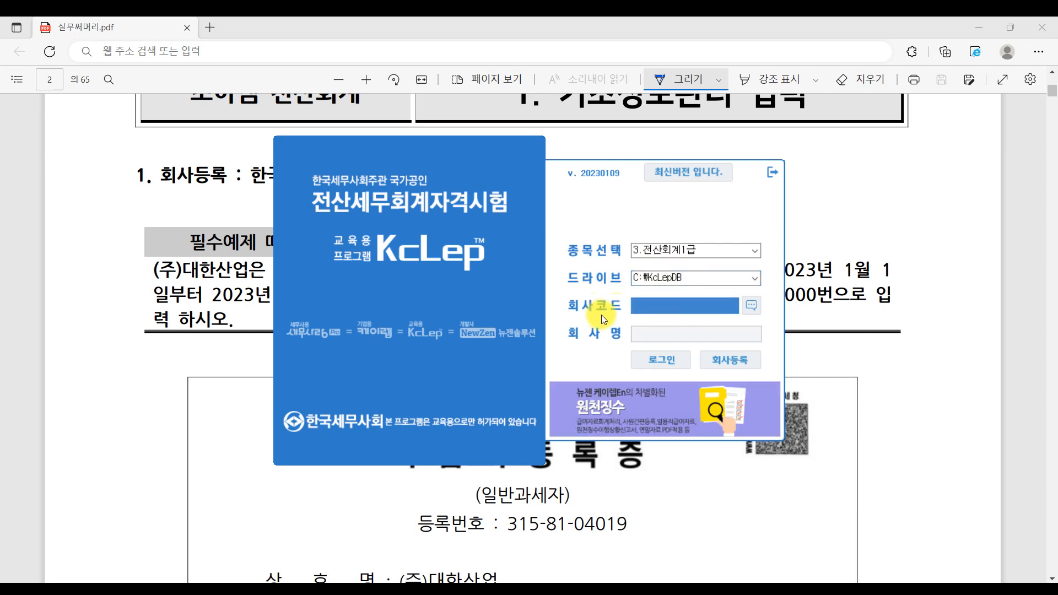
left_click(752, 307)
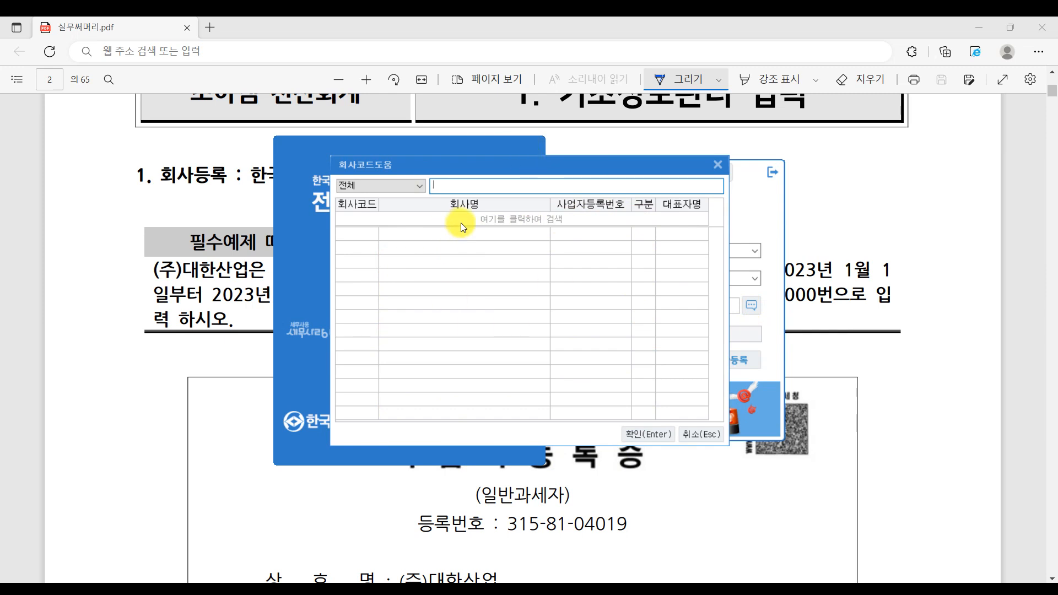
left_click(718, 164)
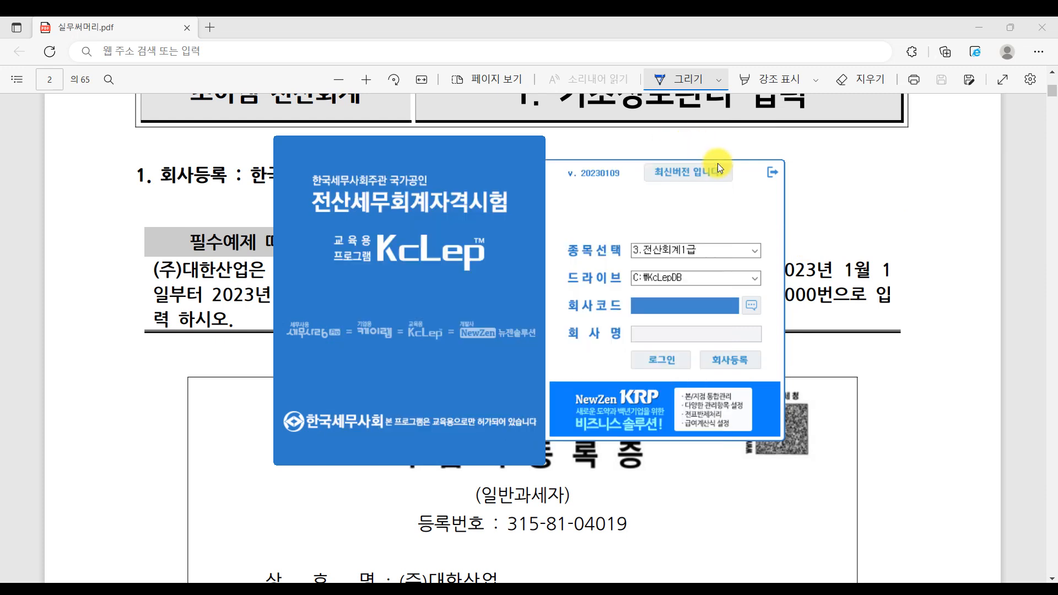
left_click(747, 363)
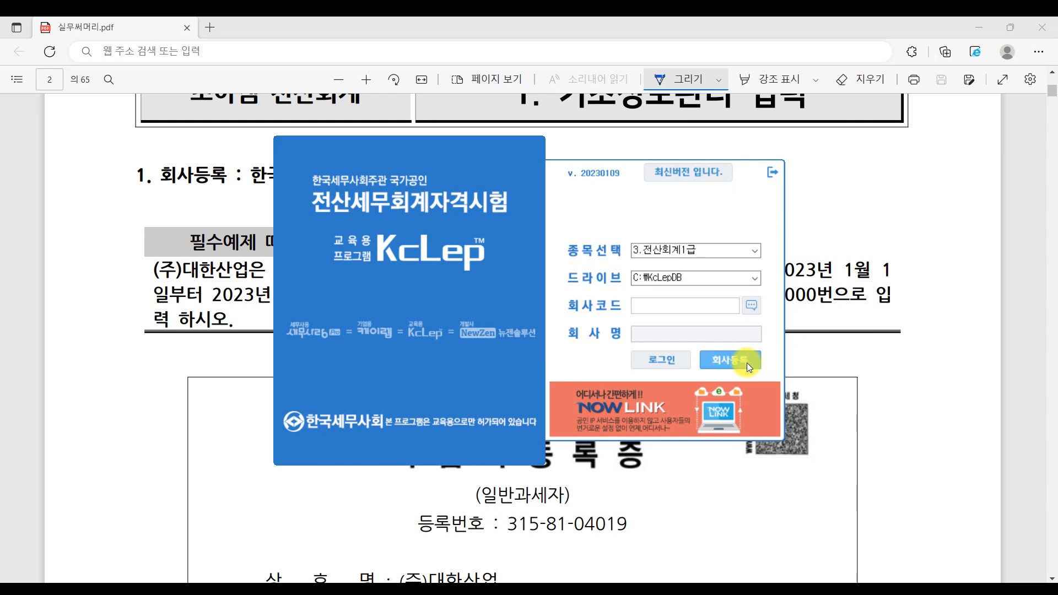
left_click_drag(639, 42, 697, 51)
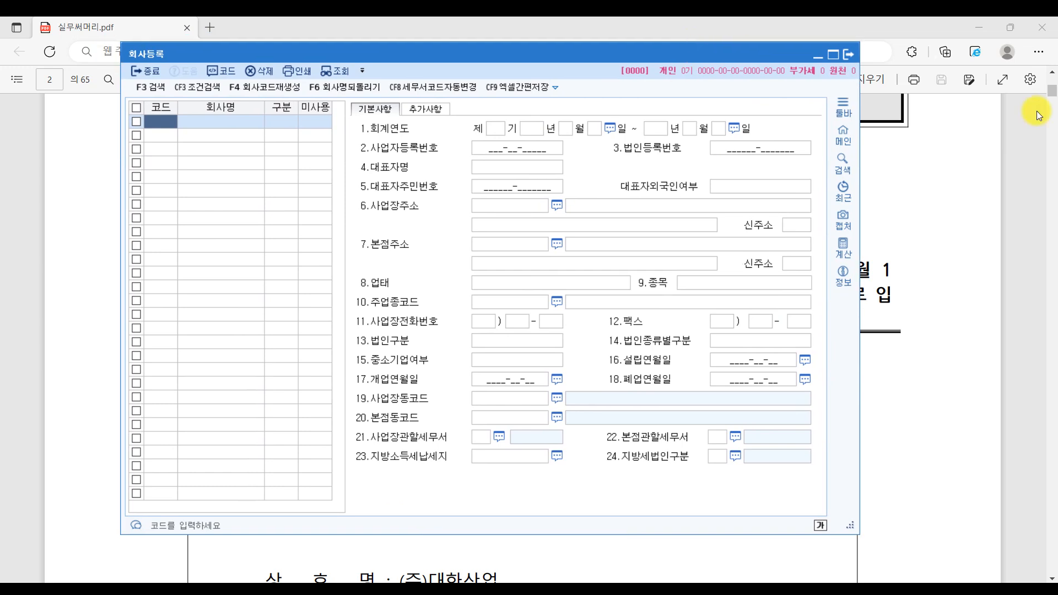
- Enlarge the 회사등록 window and read through the (주)대한산업 business registration certificate
left_click_drag(585, 48, 544, 36)
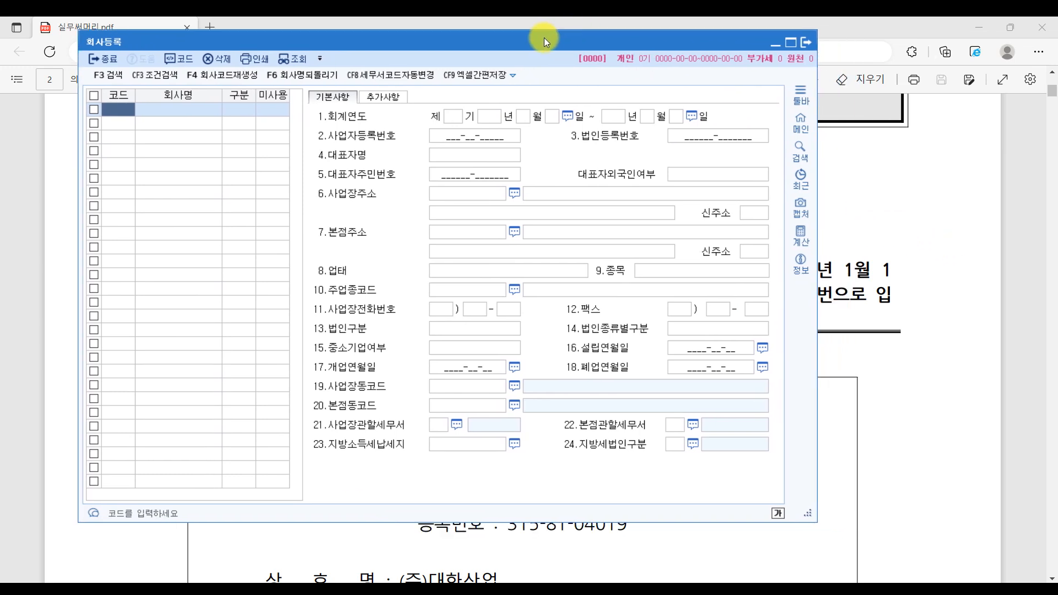
left_click_drag(816, 520, 992, 557)
left_click(1024, 434)
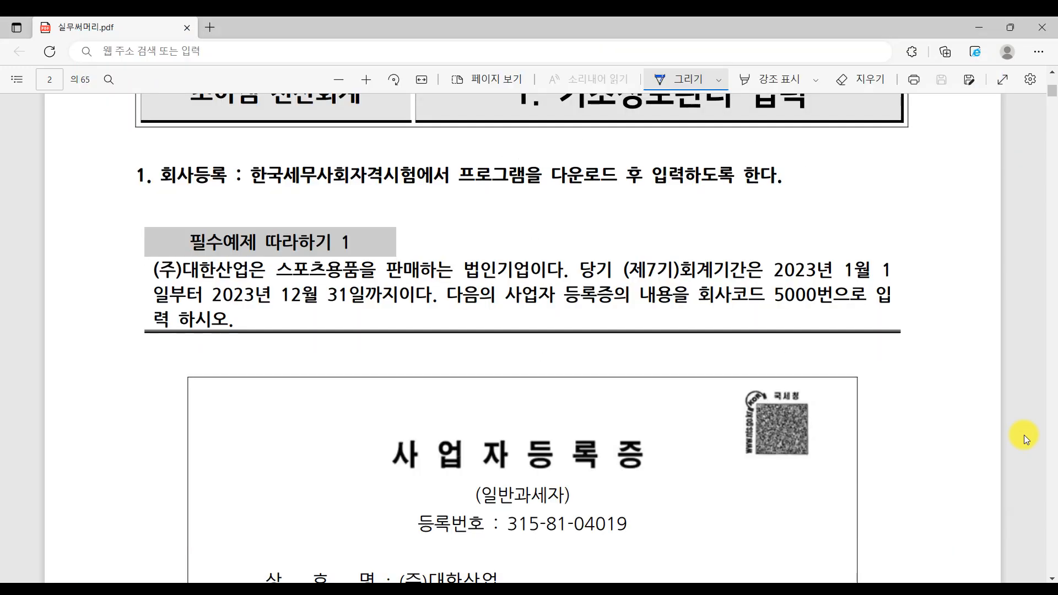
scroll(417, 197, "up", 3)
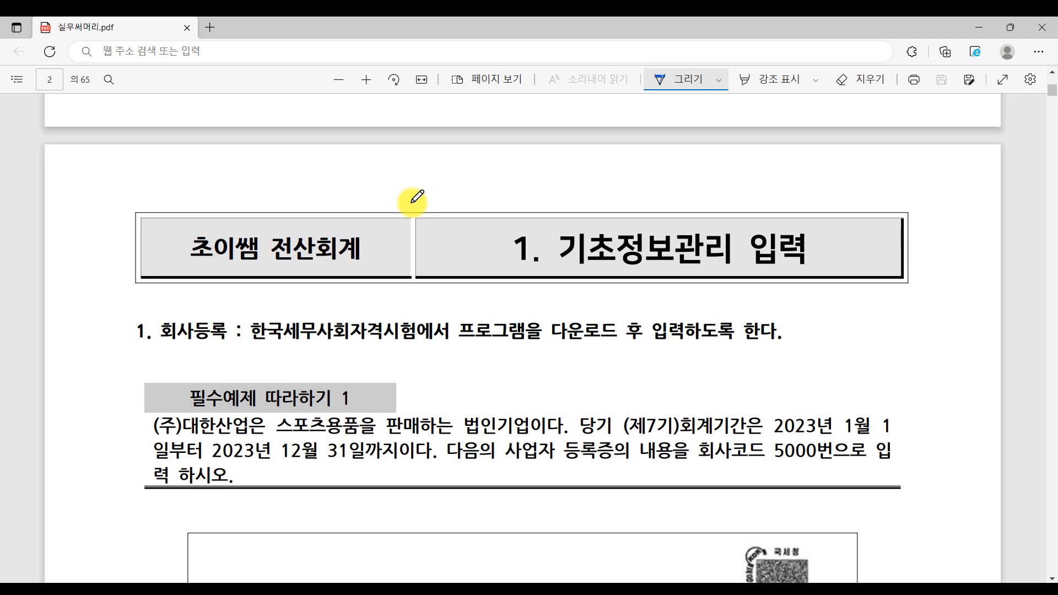
scroll(281, 143, "down", 3)
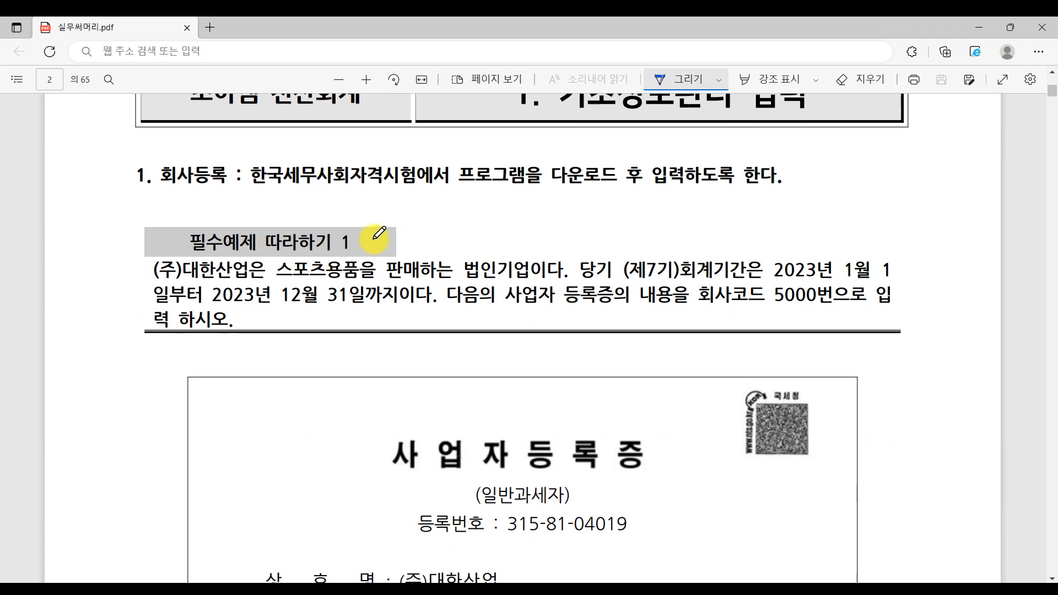
scroll(378, 234, "down", 2)
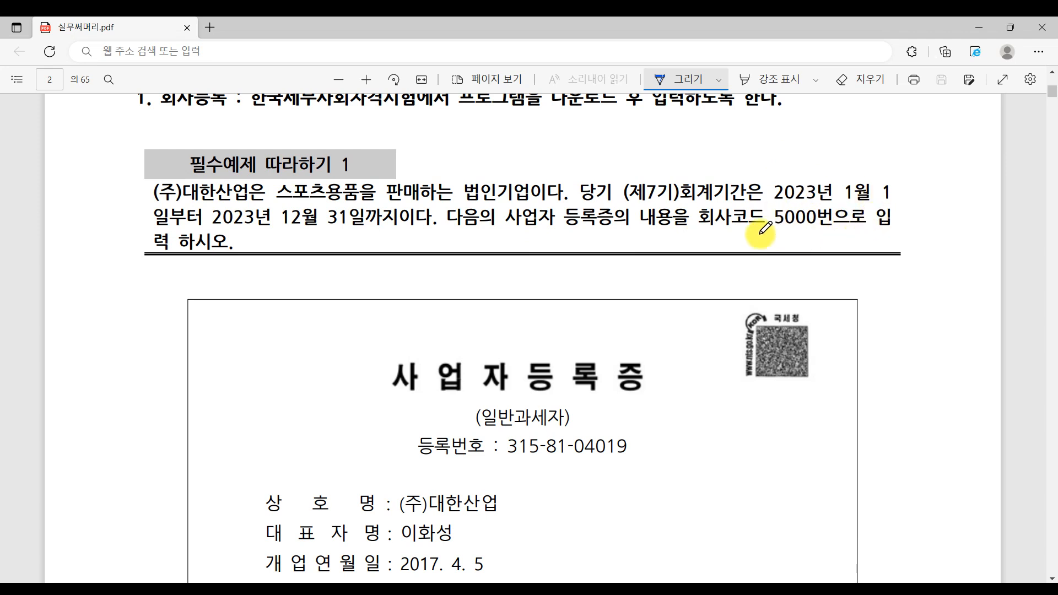
scroll(859, 265, "down", 3)
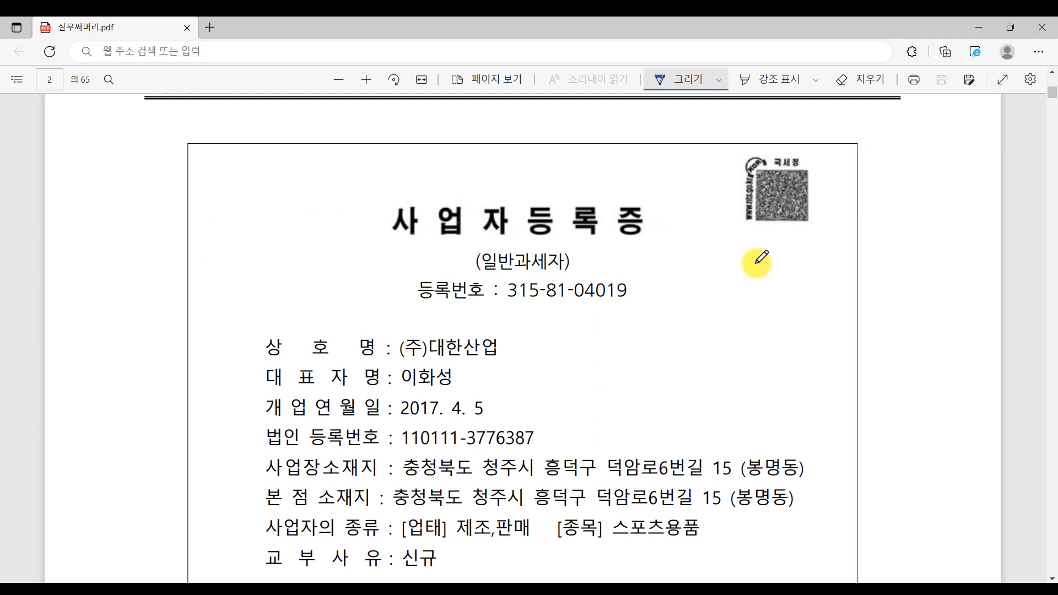
scroll(756, 259, "down", 3)
scroll(652, 425, "down", 3)
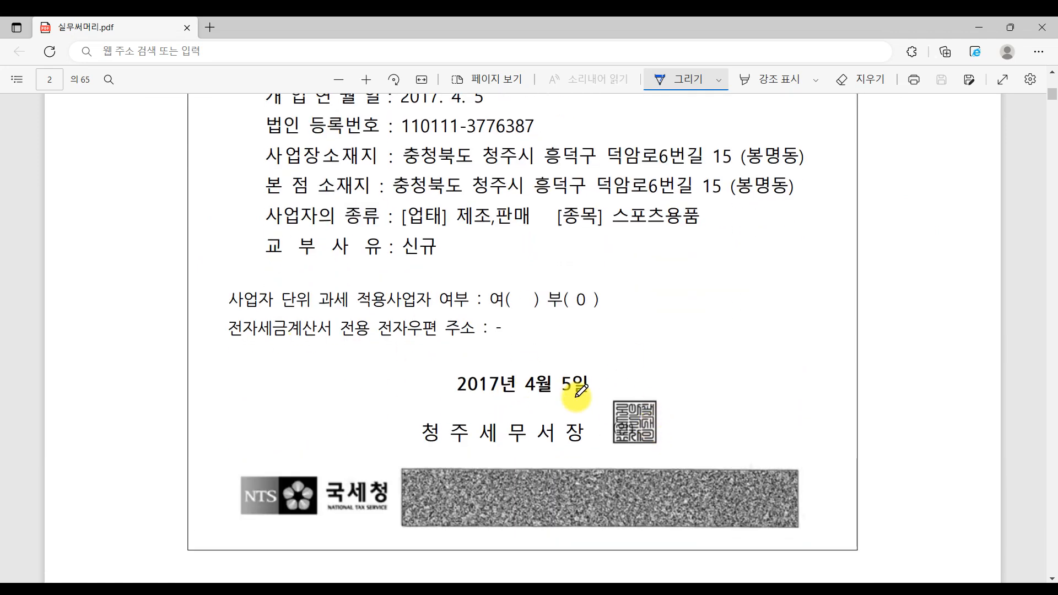
key("alt+Tab")
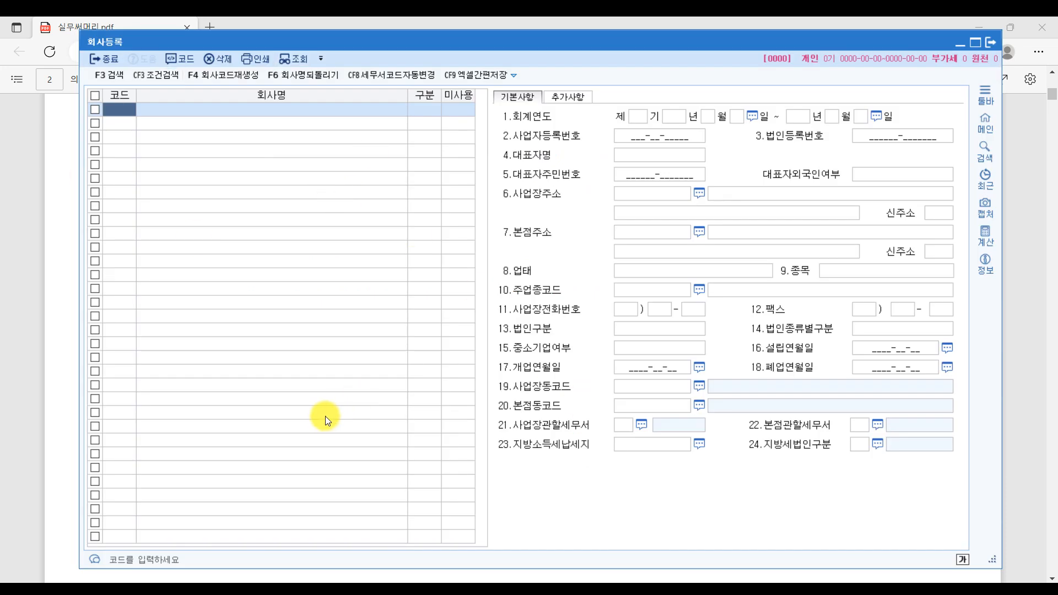
left_click(1030, 301)
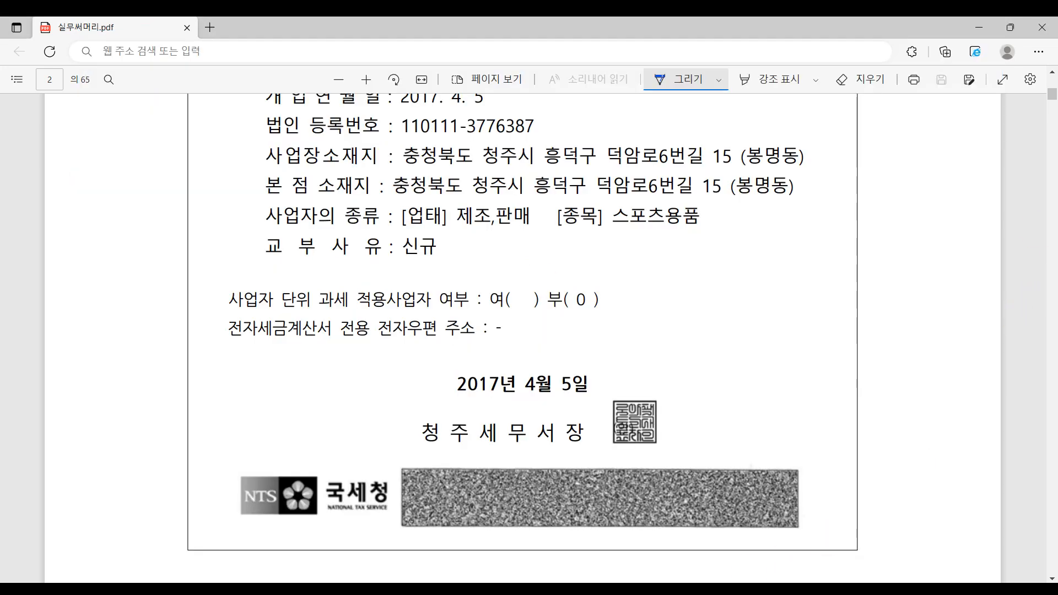
key("alt+Tab")
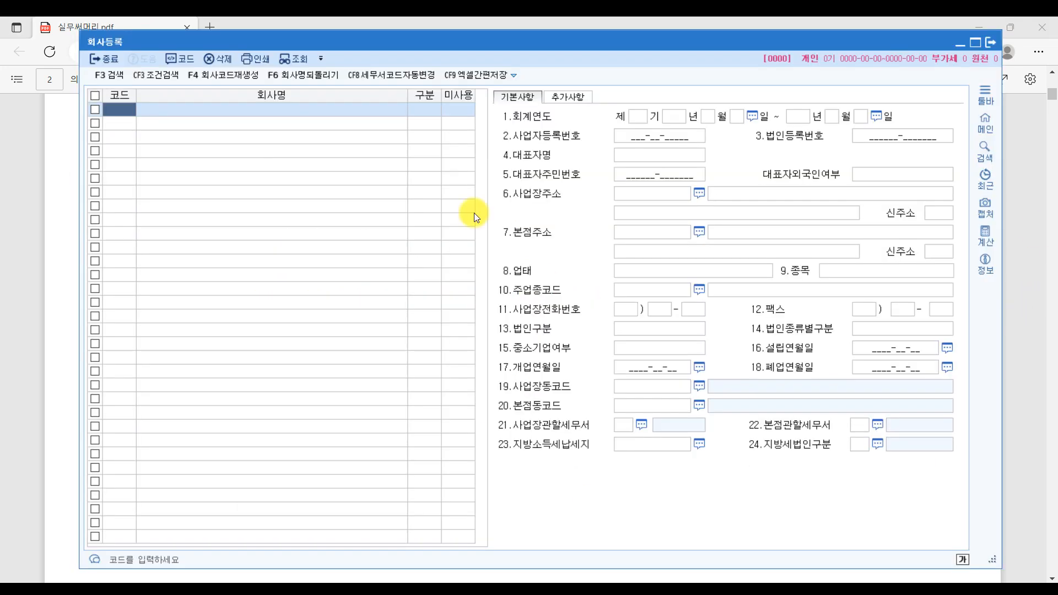
left_click(639, 116)
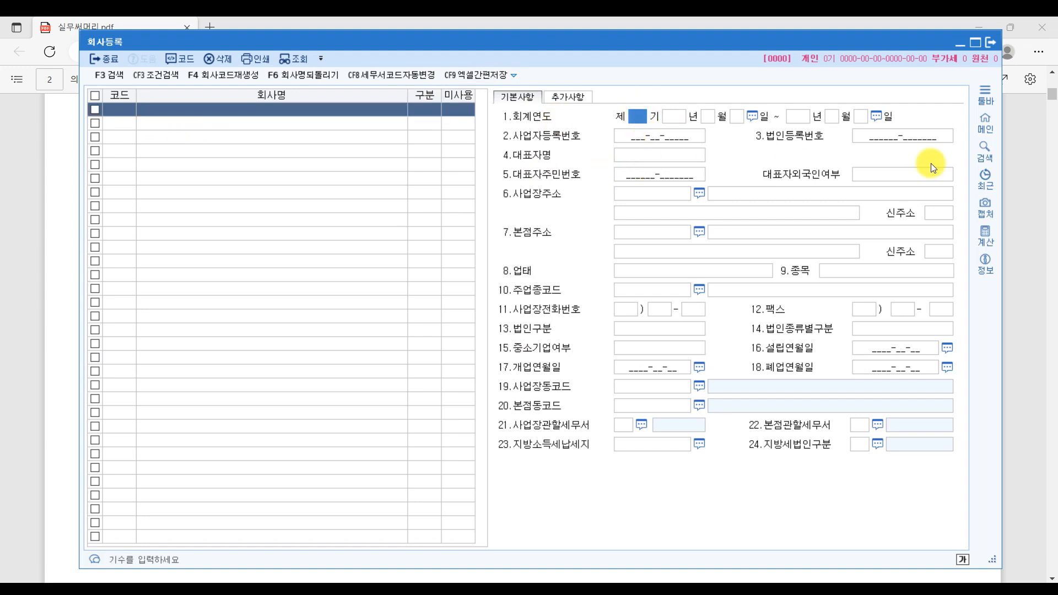
left_click(1041, 237)
left_click(652, 582)
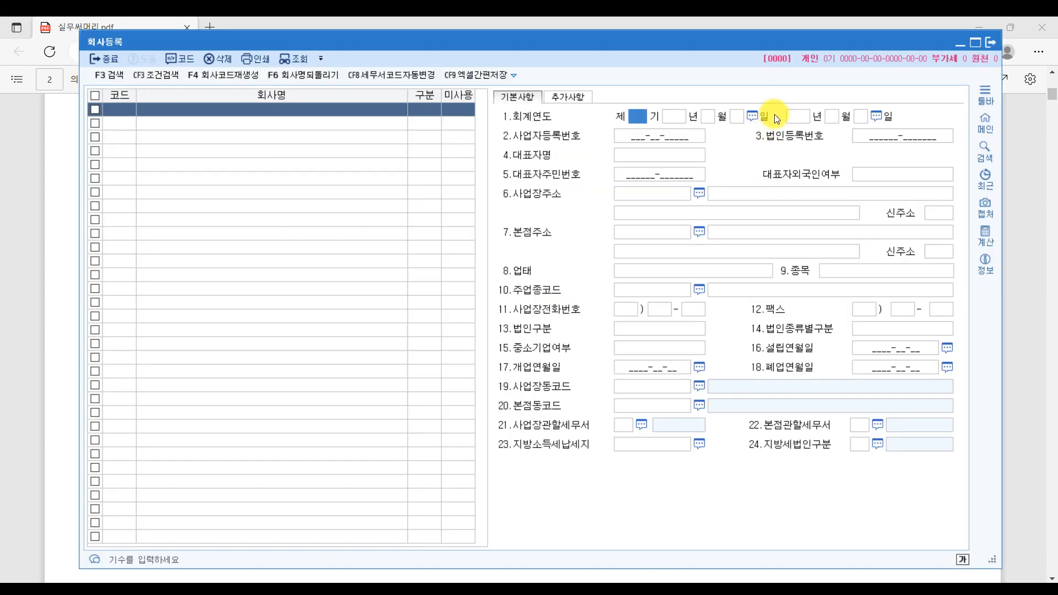
left_click(1017, 314)
scroll(747, 281, "up", 4)
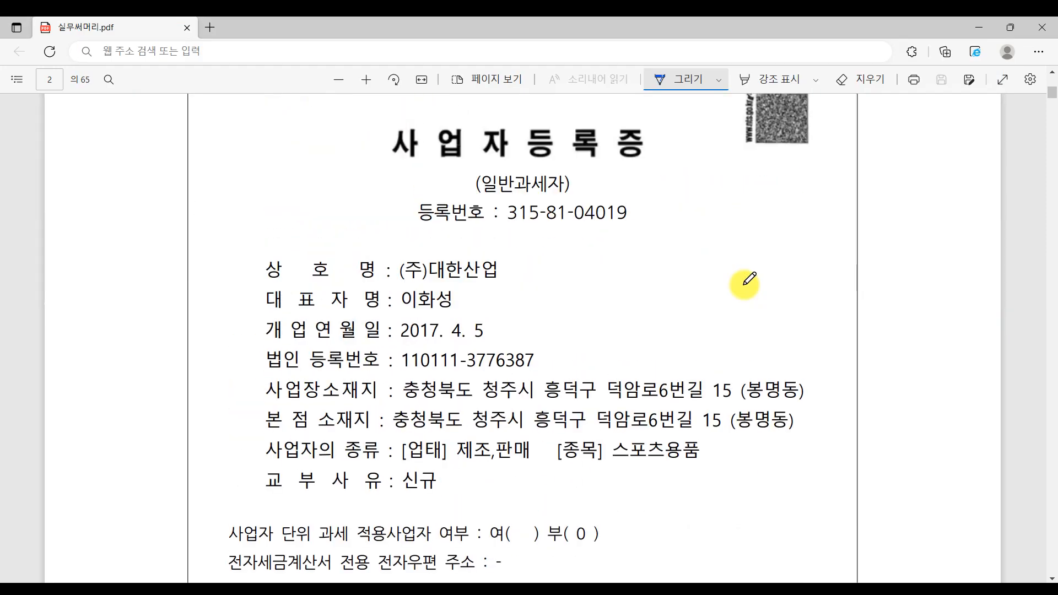
mouse_move(398, 237)
left_mouse_down()
mouse_move(669, 237)
mouse_move(704, 208)
left_mouse_up()
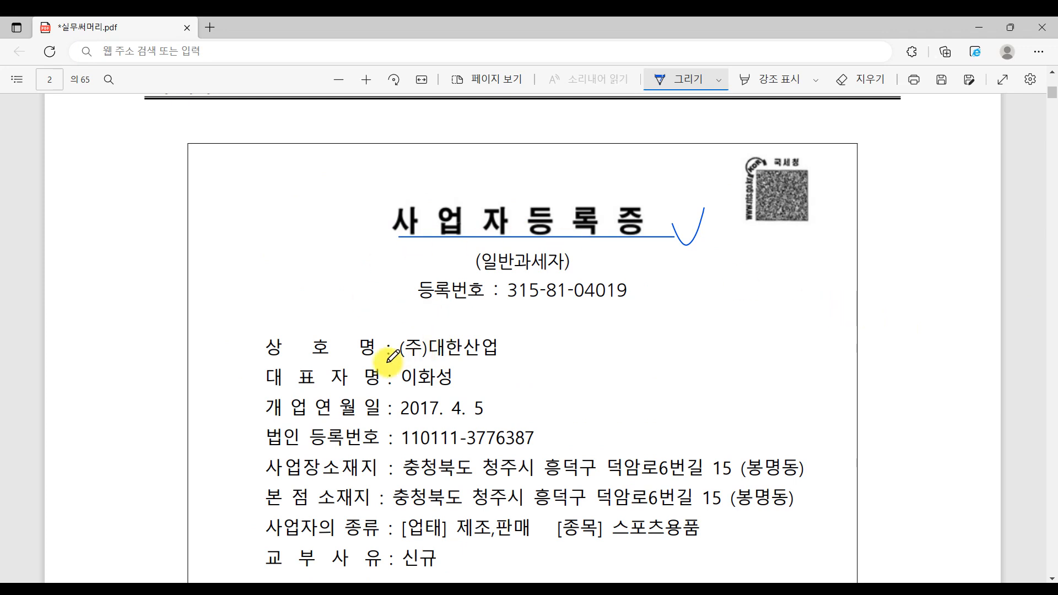
key("alt+Tab")
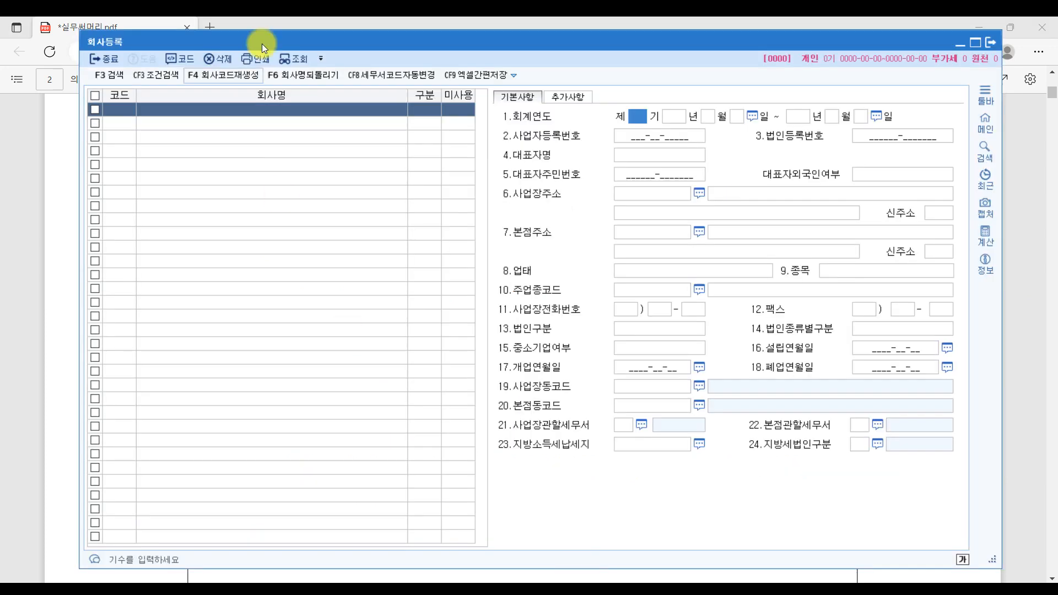
left_click(118, 113)
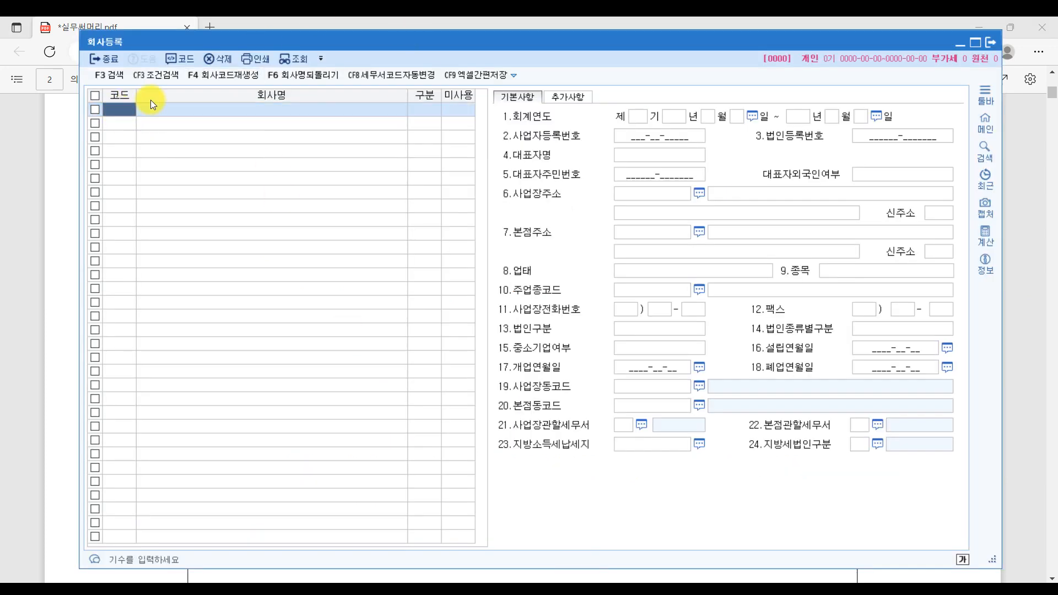
- Enter code 5000 and name (주)대한산업, with 구분 1:법인 and status 0:사용
type("5000")
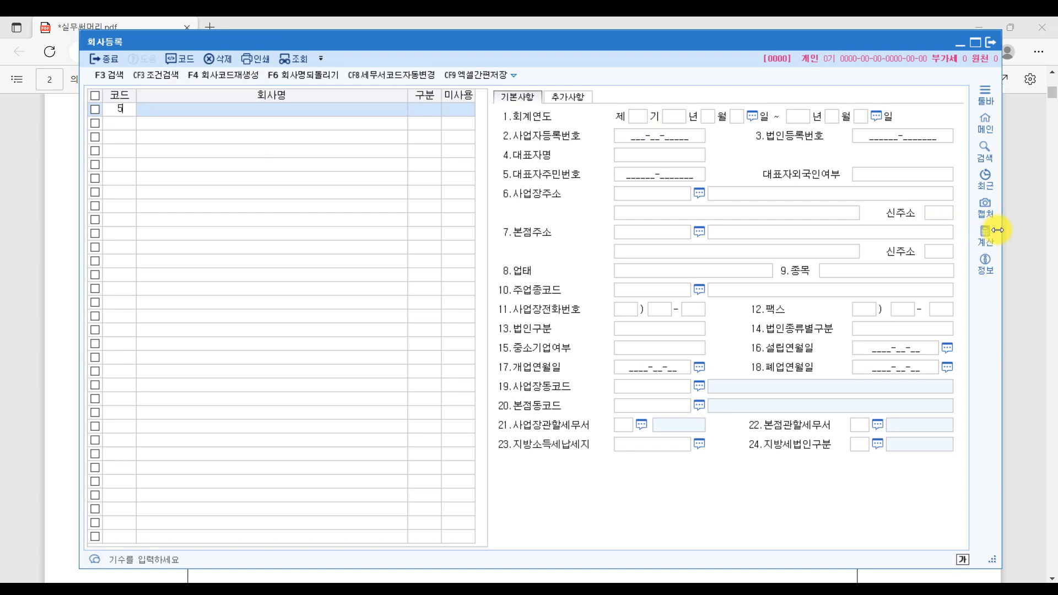
key("Return")
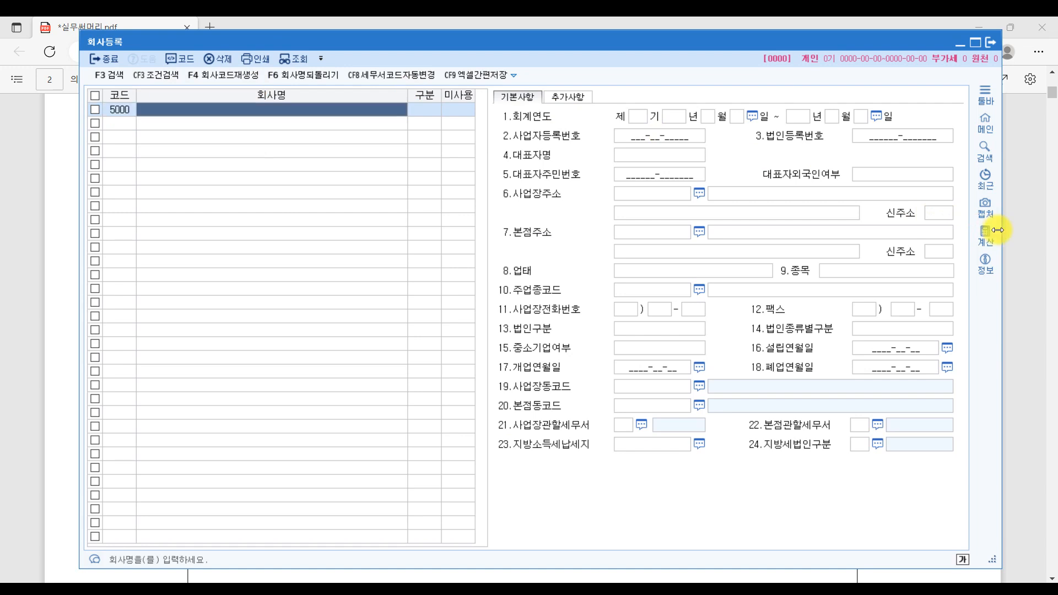
type("(")
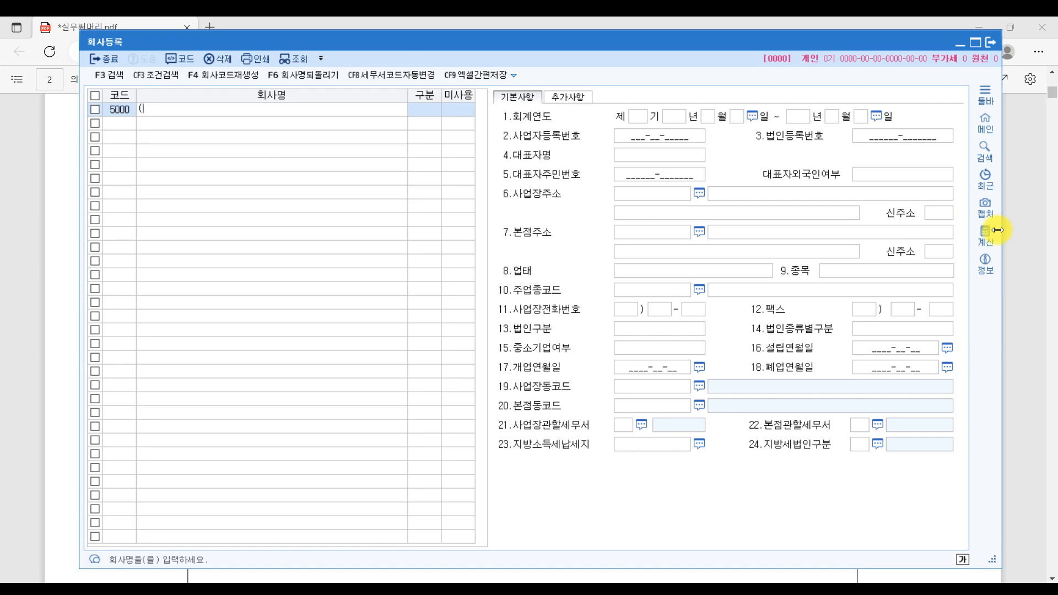
type("주)")
type("대한산업")
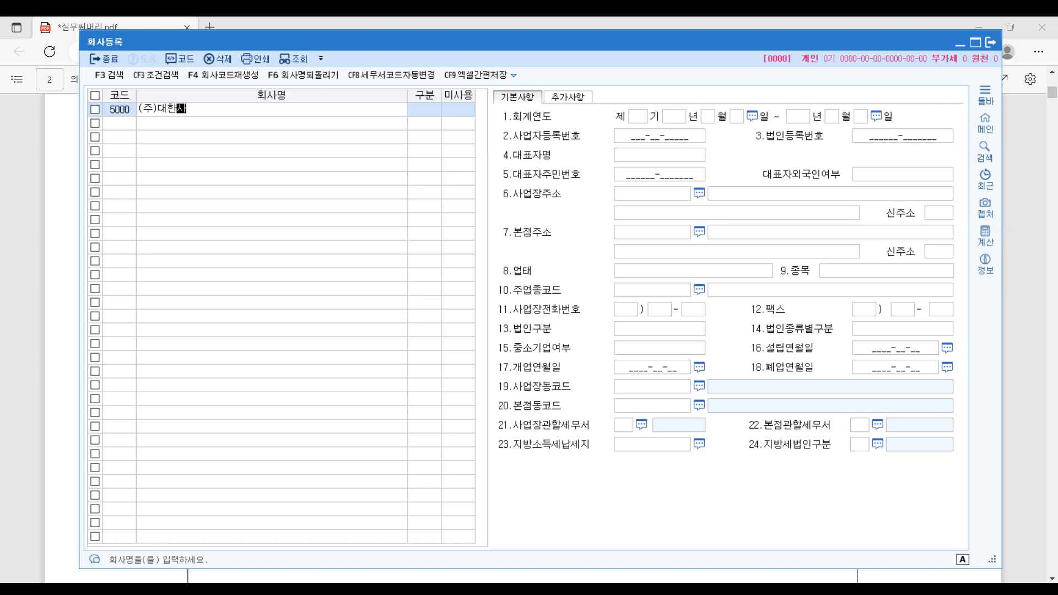
key("Return")
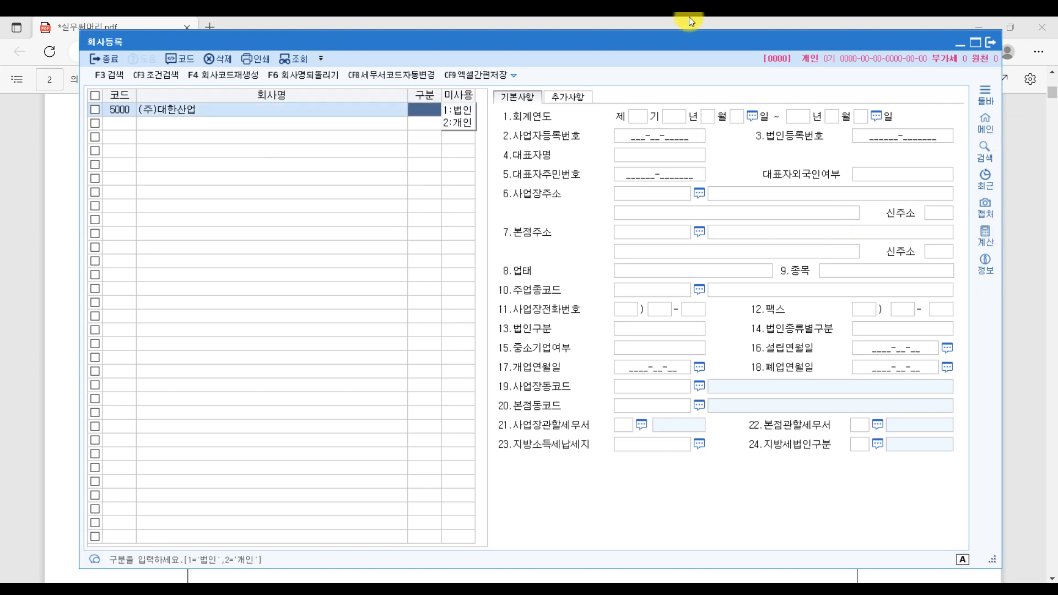
left_click(464, 111)
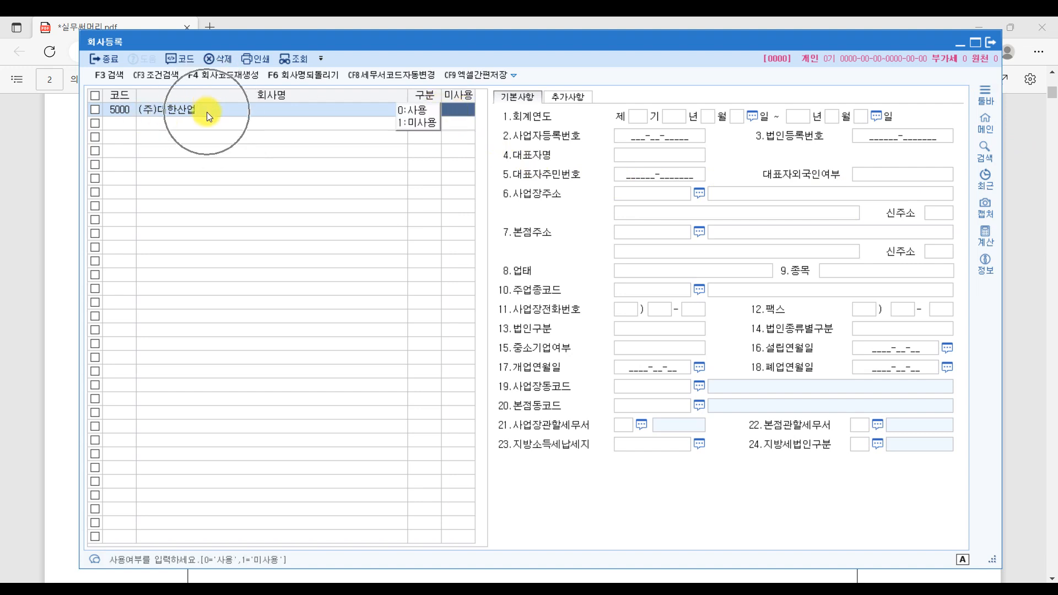
left_click(429, 110)
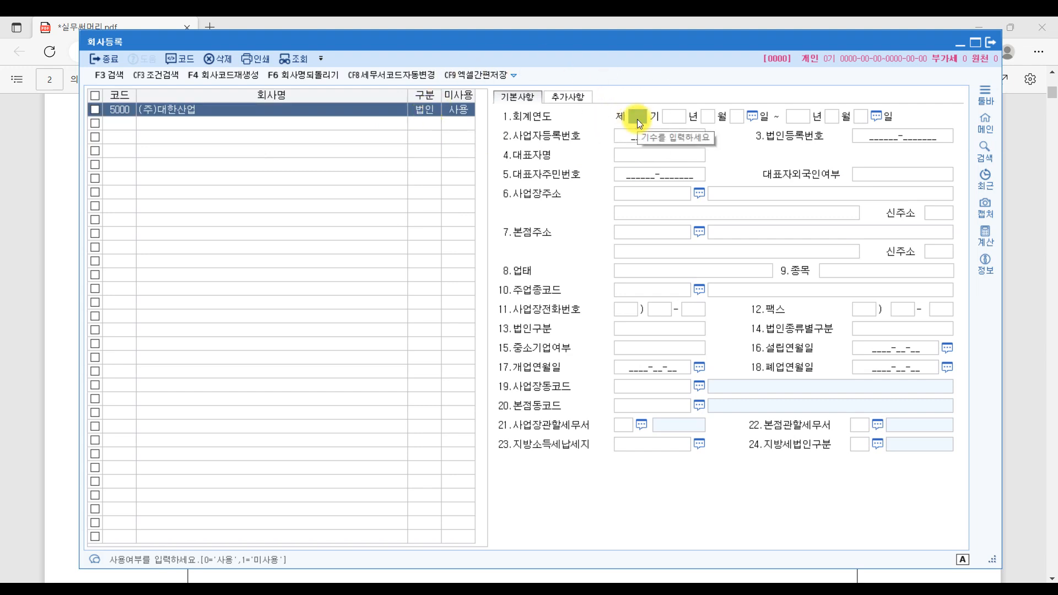
- Set fiscal term 7 from 2023-01-01 to 2023-12-31, correcting the invalid start date
type("7")
key("Return")
type("2023")
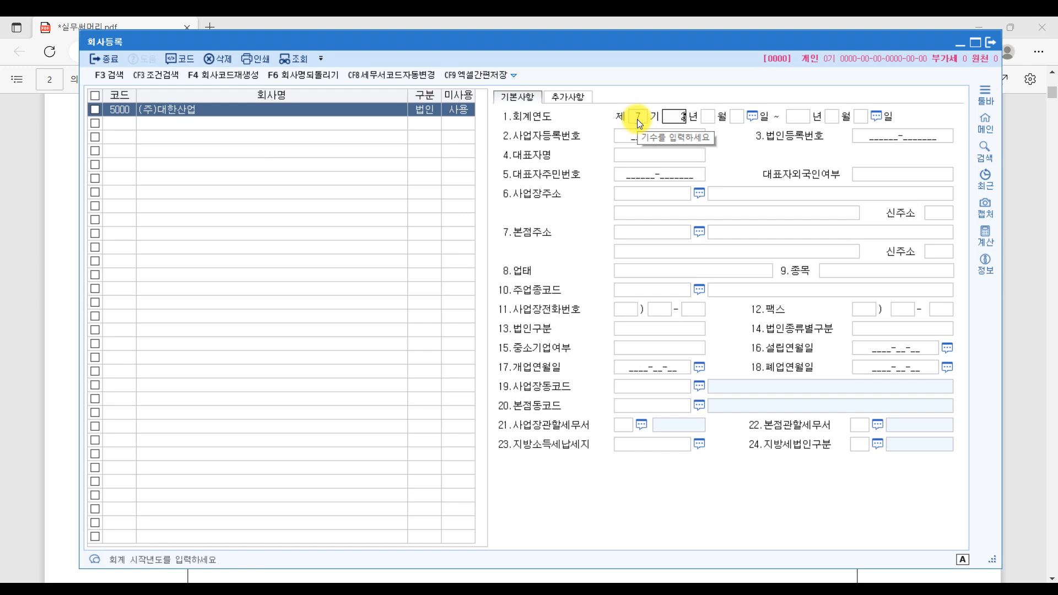
key("Return")
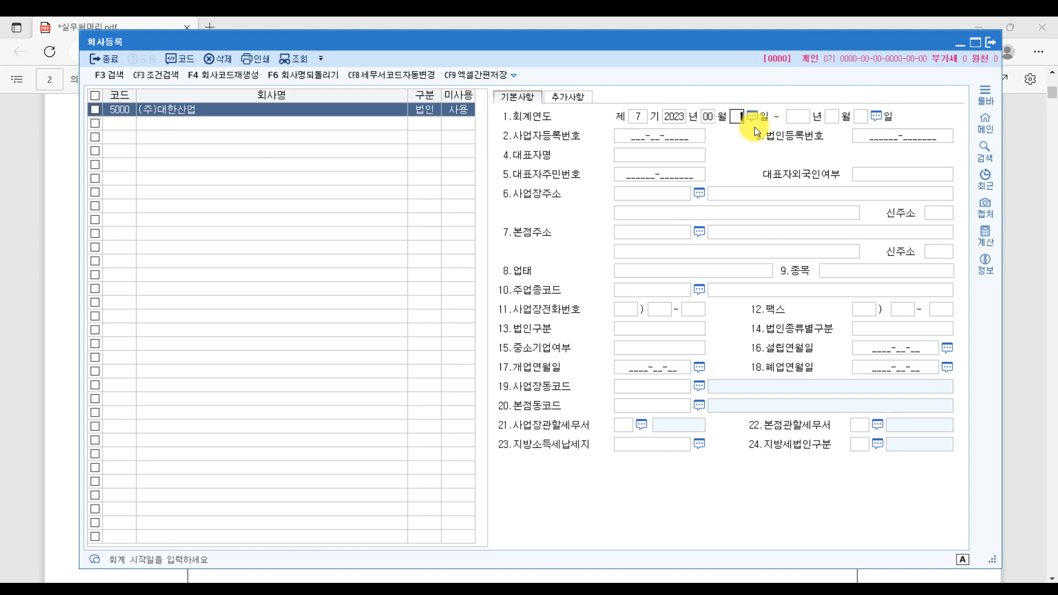
left_click(708, 115)
left_click(592, 320)
left_click(707, 117)
type("0101")
key("Return")
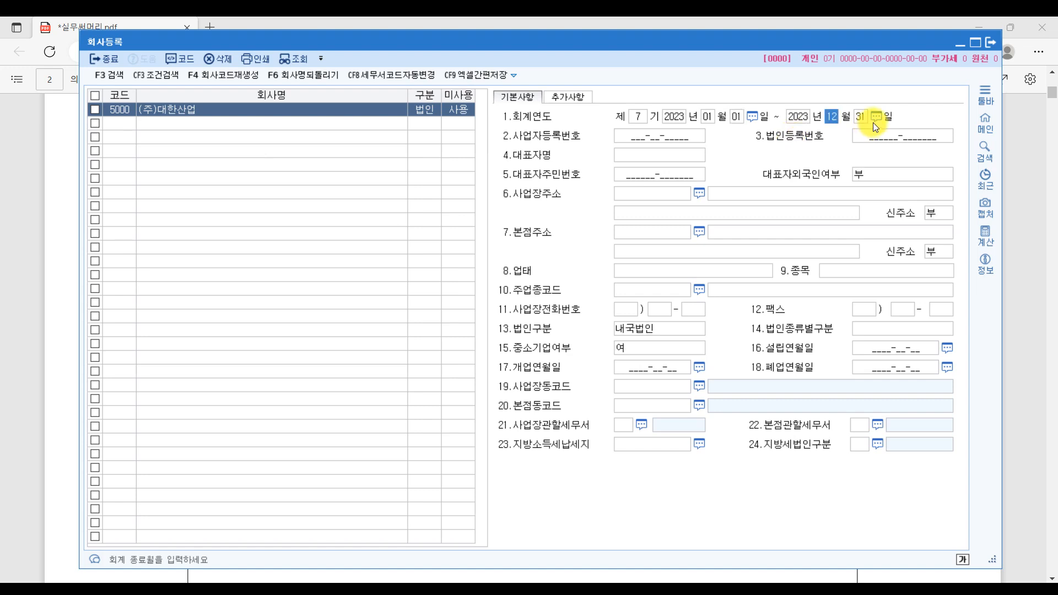
key("Return")
key("Return")
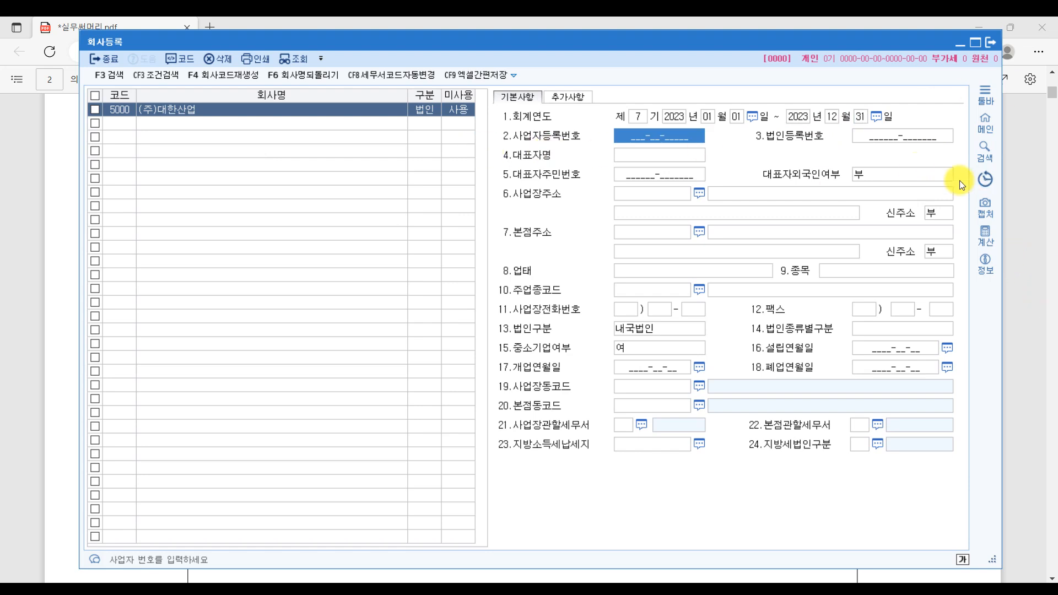
left_click(1019, 212)
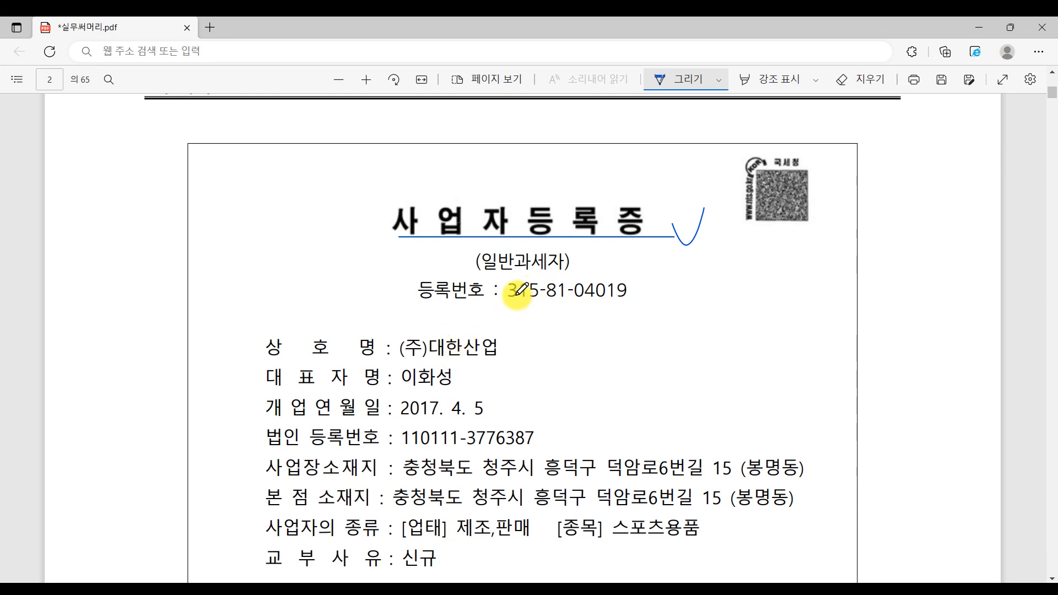
left_click_drag(494, 309, 638, 302)
left_click(618, 589)
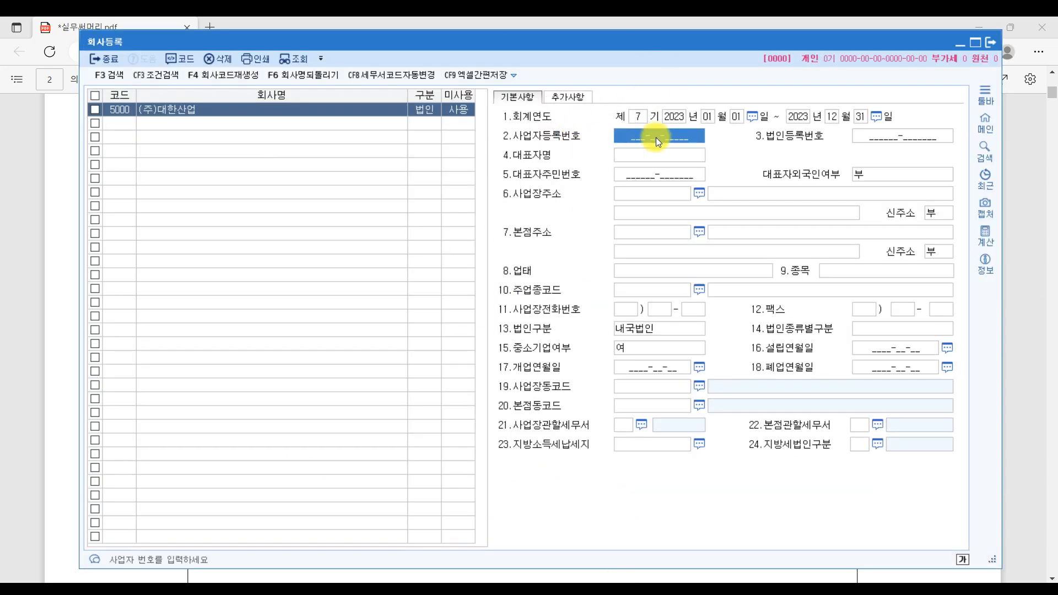
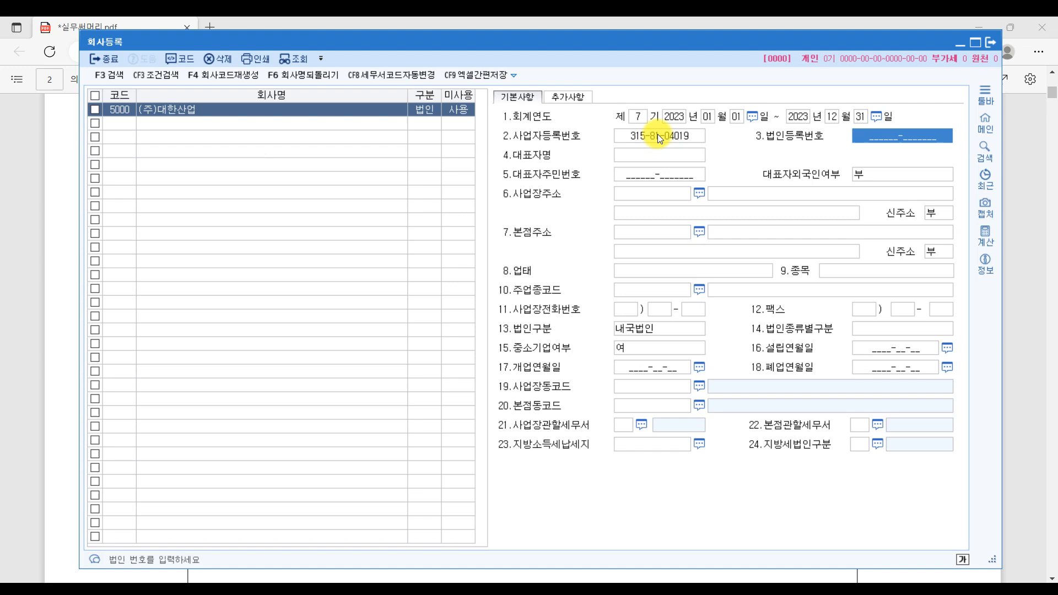
- Enter the representative's name as shown on the business registration certificate
left_click(1016, 256)
scroll(347, 347, "down", 1)
left_click_drag(246, 280, 539, 277)
left_click_drag(259, 318, 468, 312)
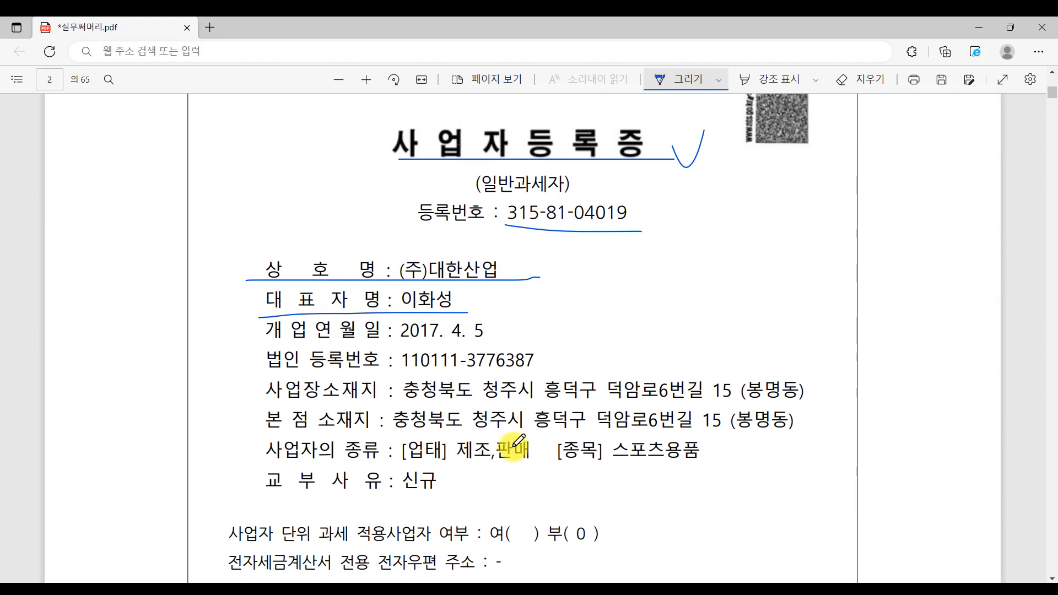
key("alt+Tab")
left_click(674, 155)
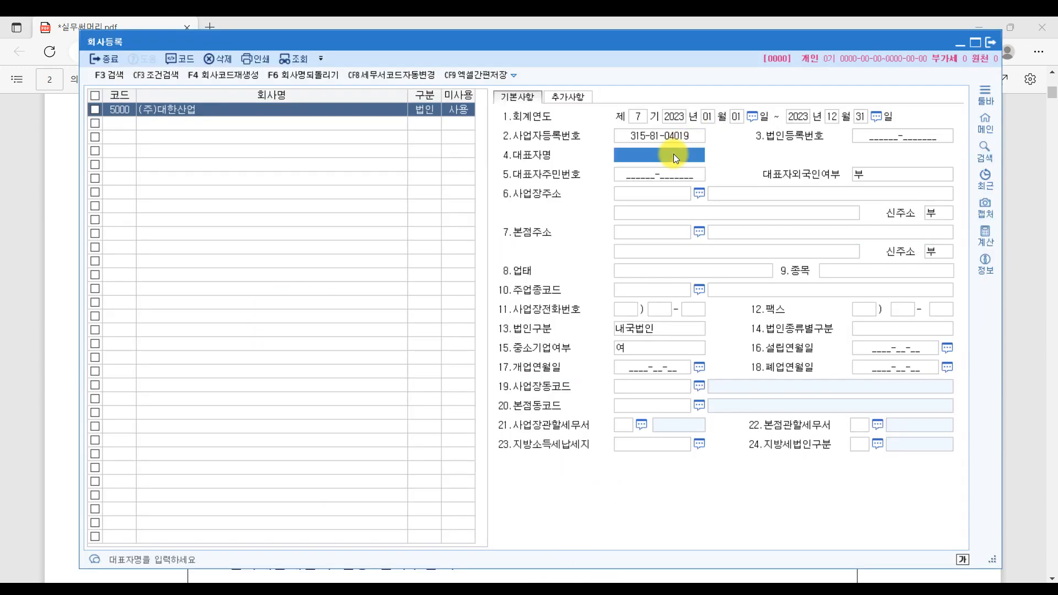
key("Return")
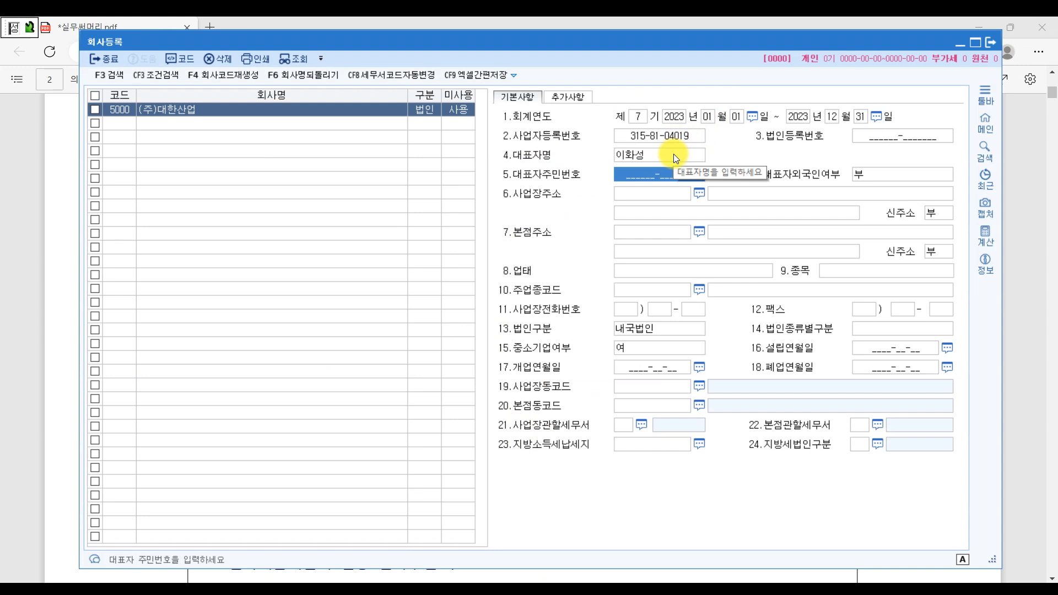
- Set the opening date to 2017-04-05, fixing the mistyped 2017-04-50
left_click(1031, 307)
left_click_drag(260, 345, 564, 341)
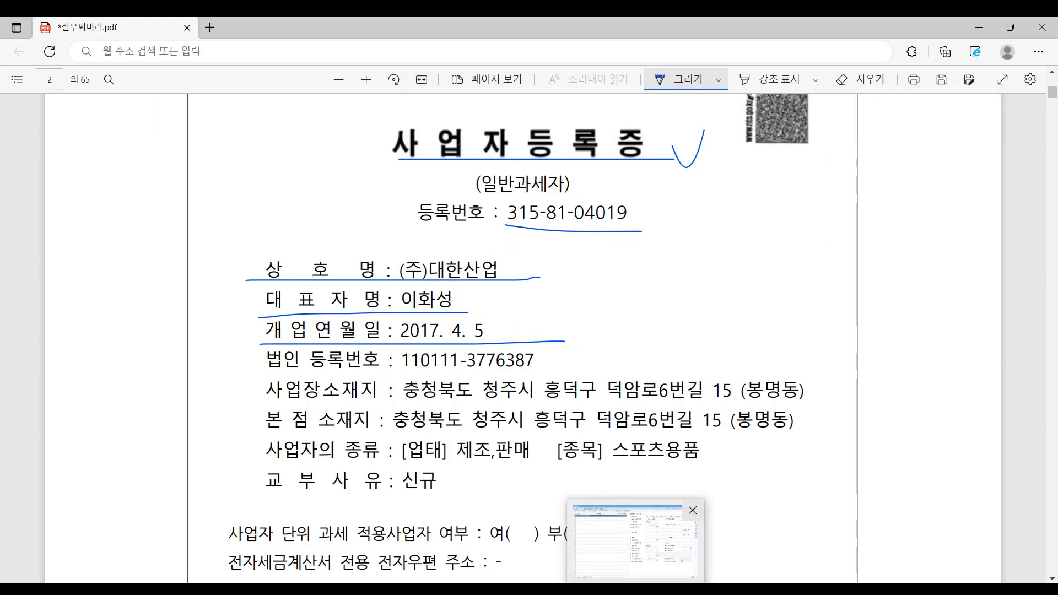
left_click(635, 543)
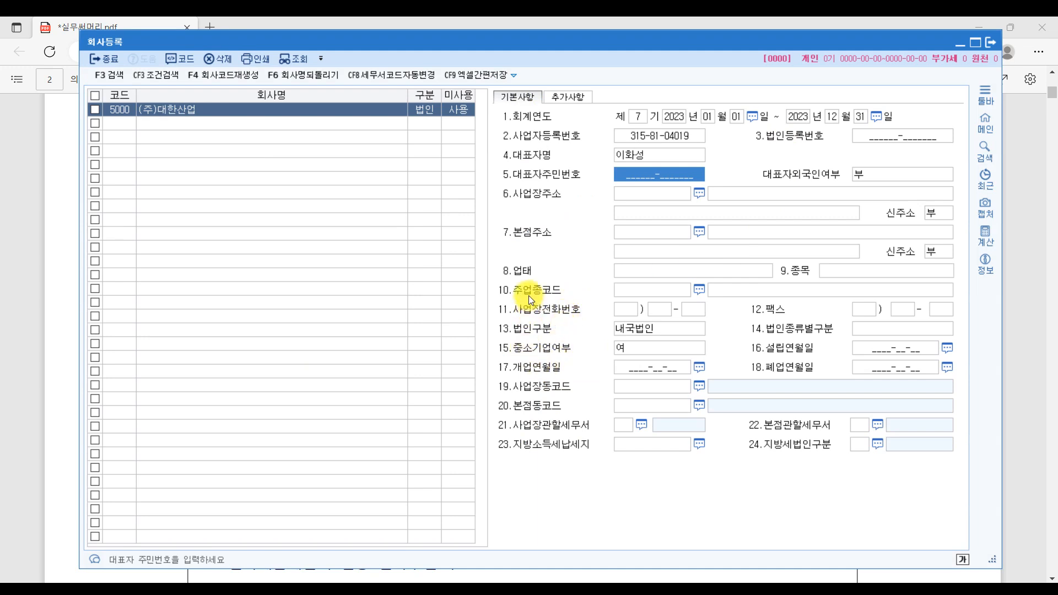
left_click(636, 364)
type("2017-04-50")
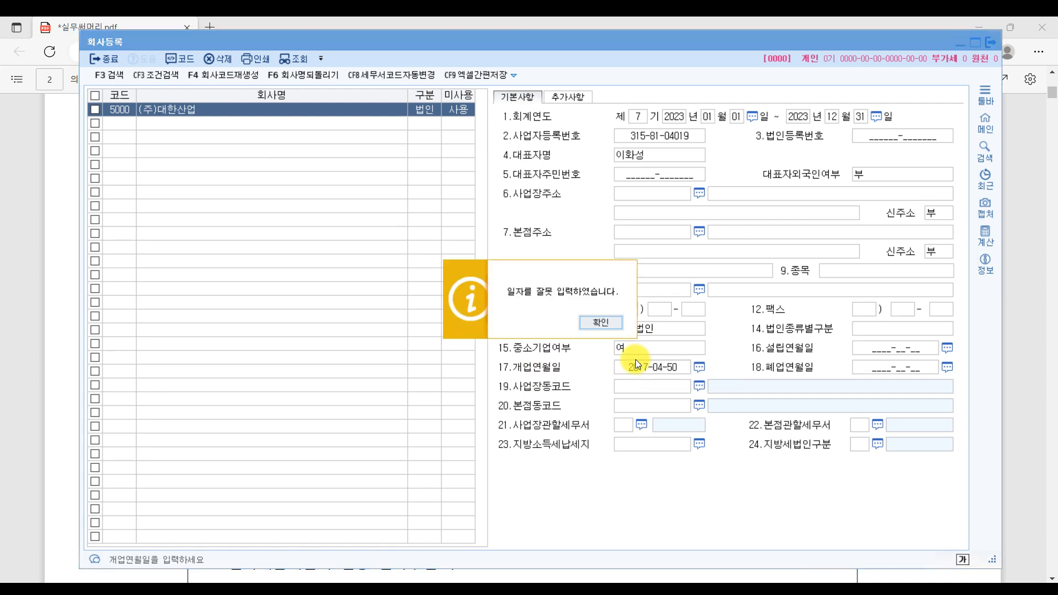
left_click(594, 319)
type("20170405")
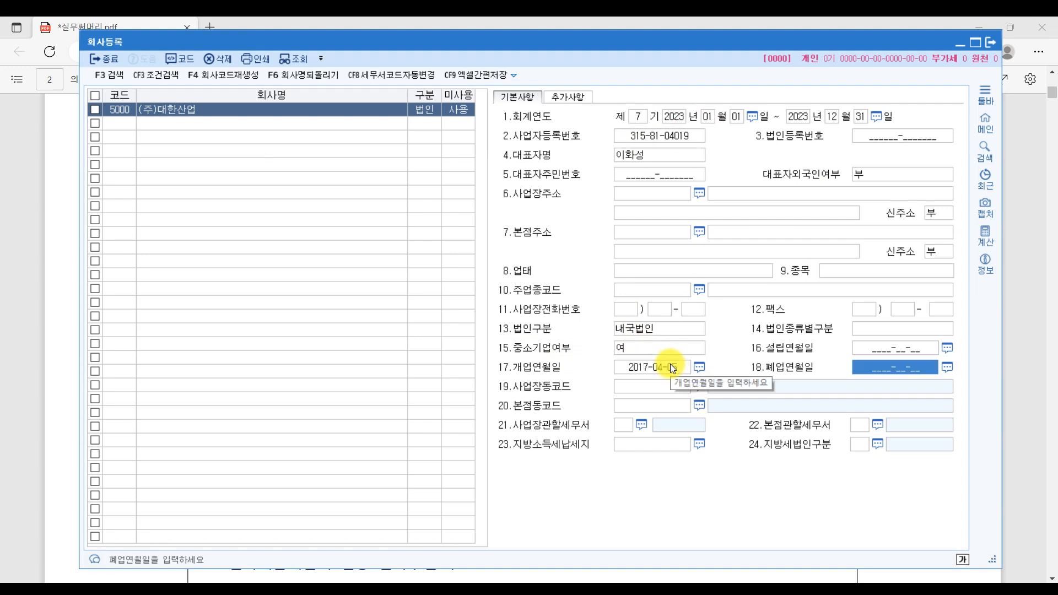
left_click(1036, 401)
left_click_drag(278, 376, 586, 386)
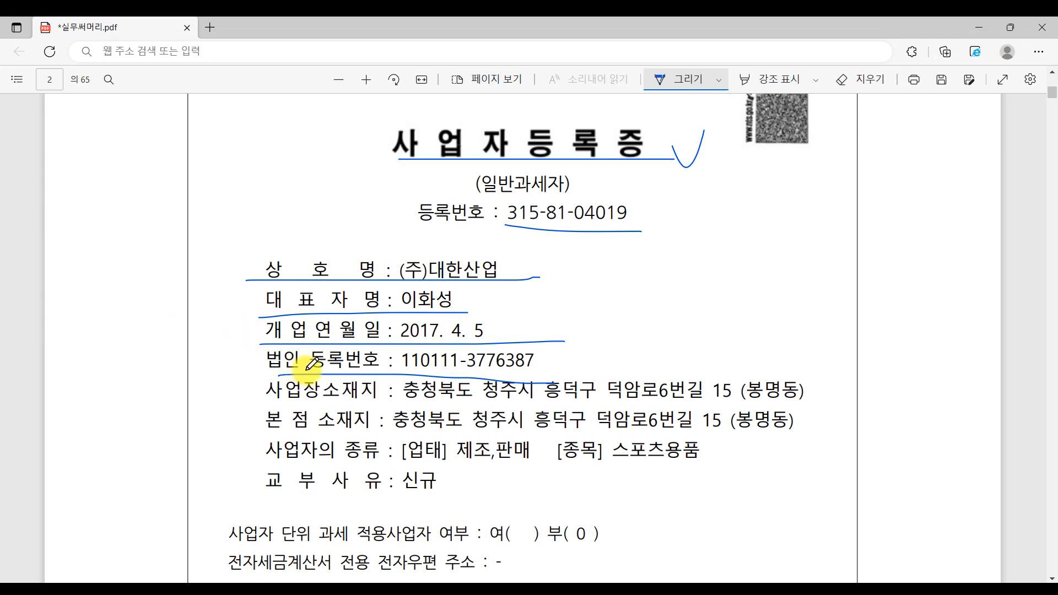
left_click_drag(259, 370, 406, 372)
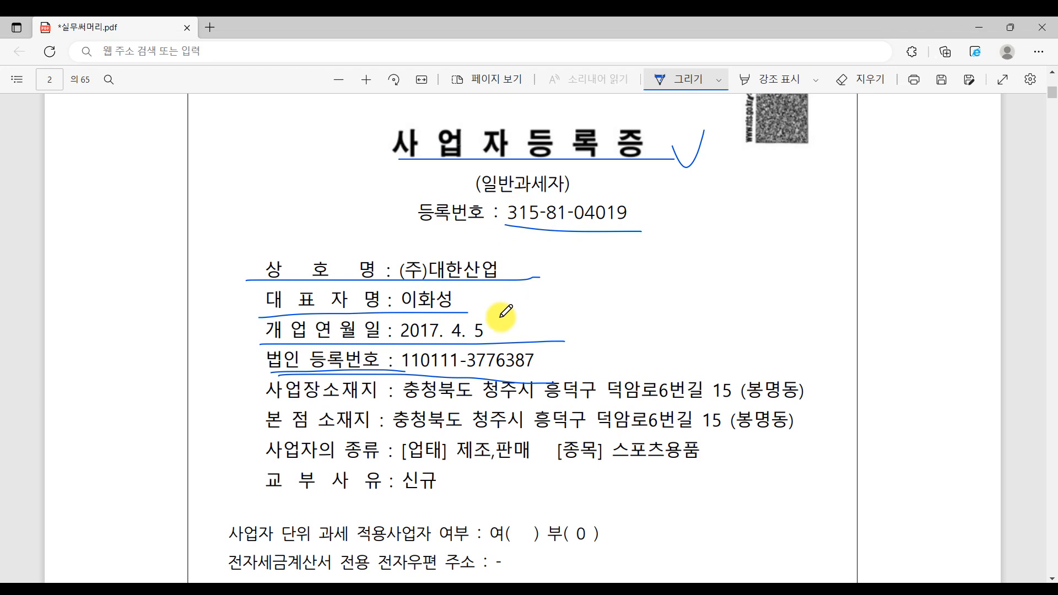
left_click_drag(397, 365, 583, 379)
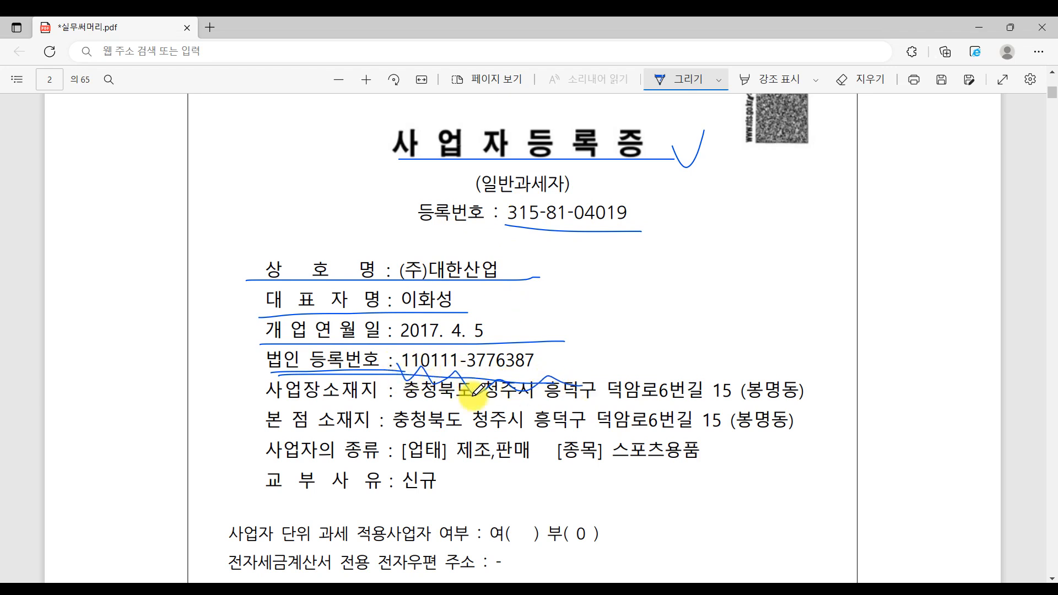
left_click(880, 78)
left_click_drag(541, 349, 515, 385)
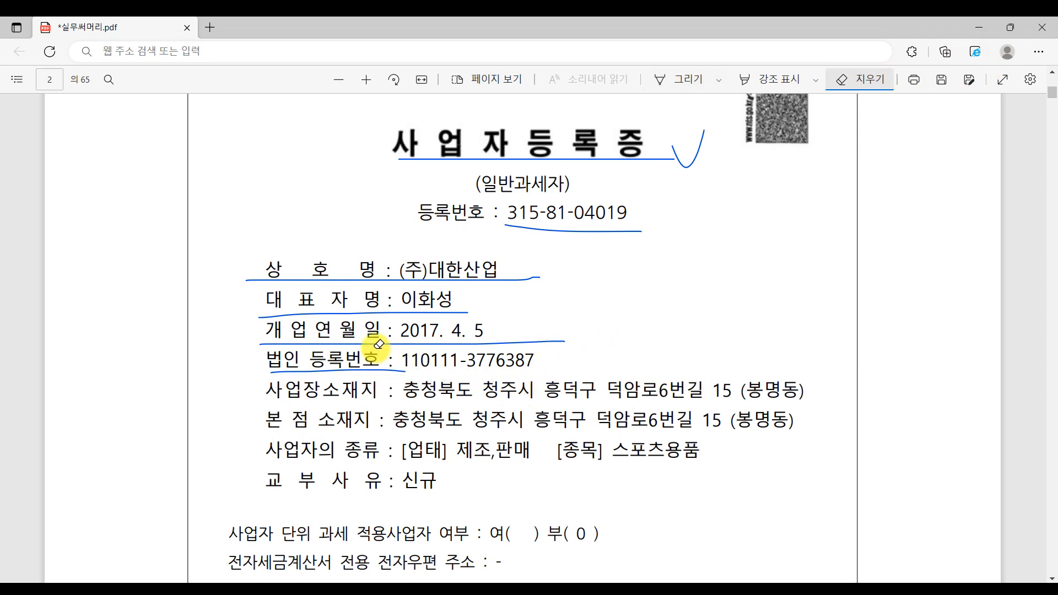
left_click(690, 76)
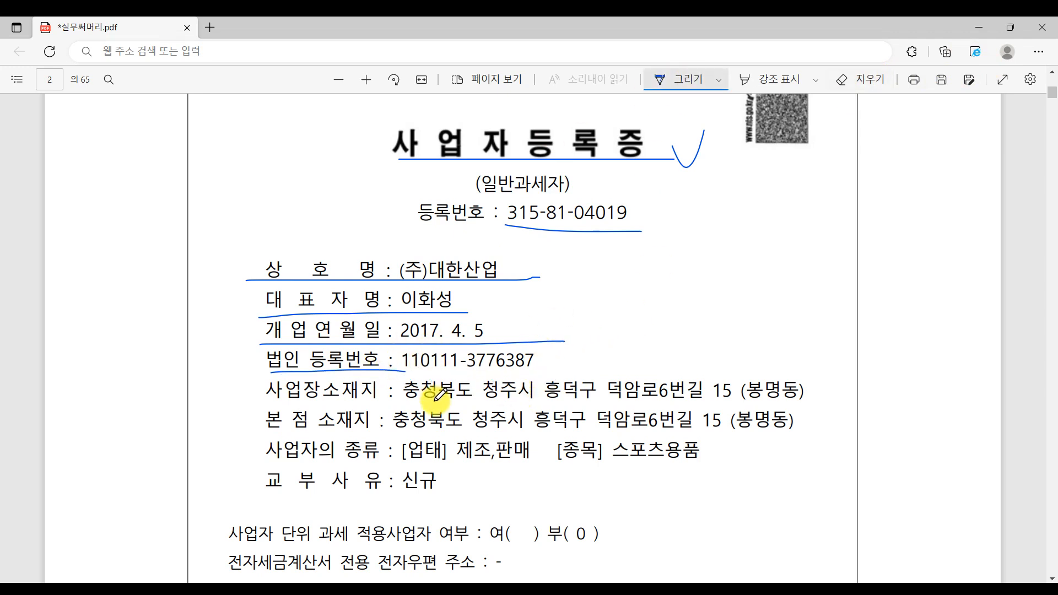
key("alt+Tab")
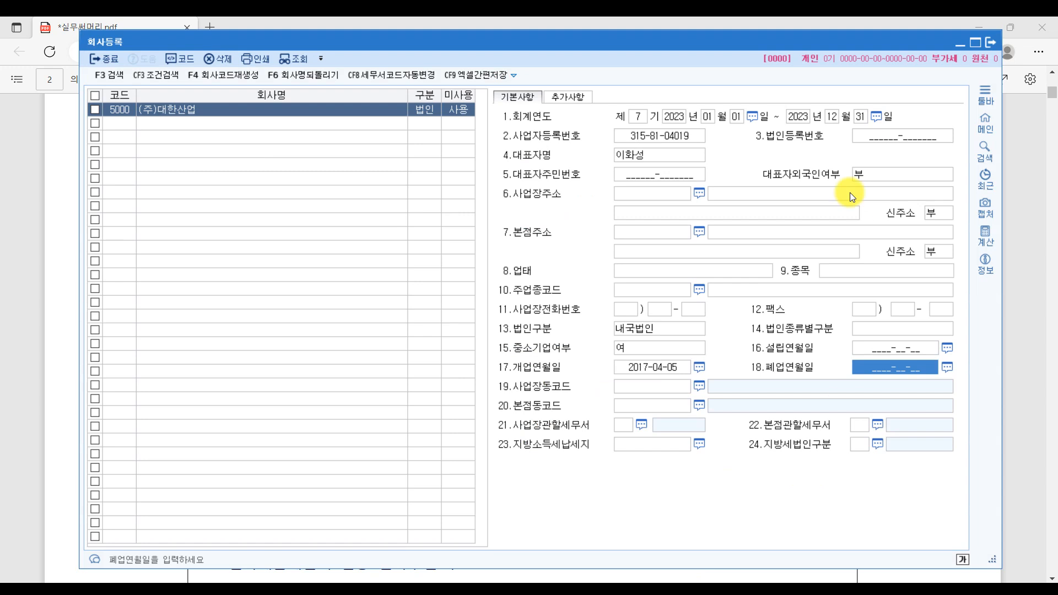
left_click(883, 141)
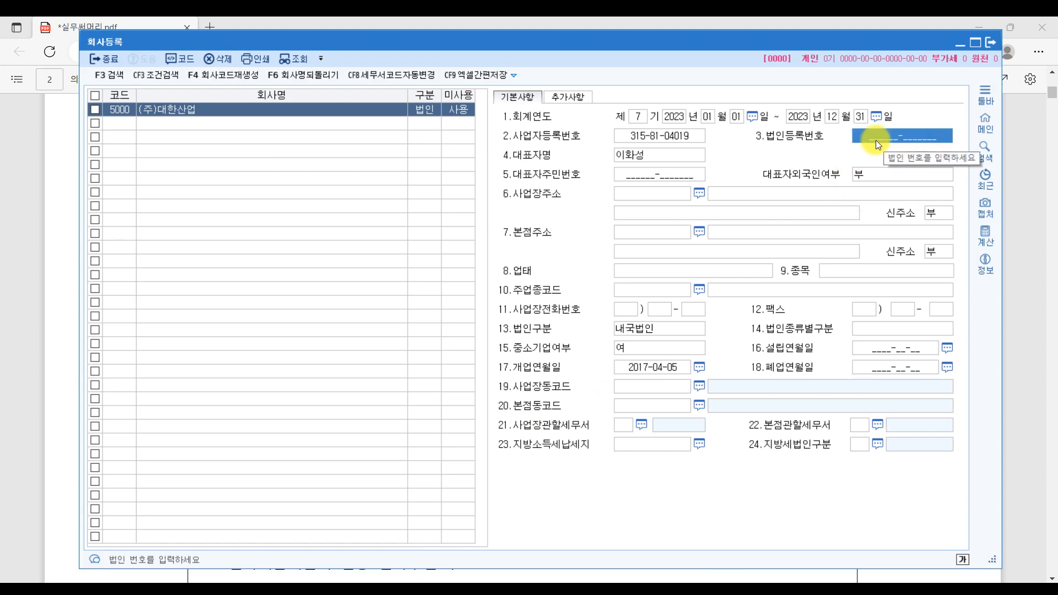
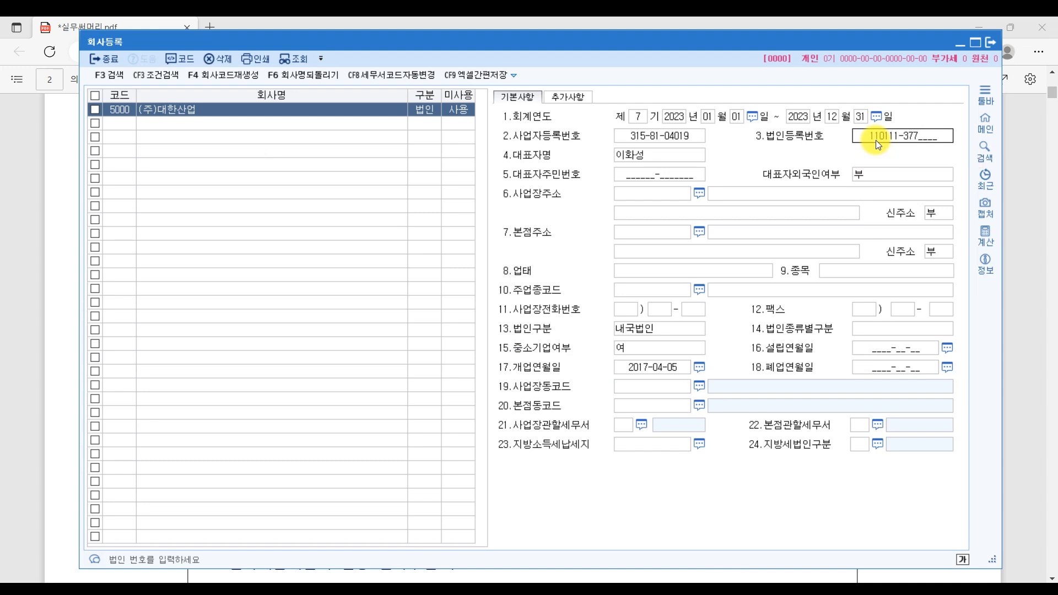
key("Return")
- Bracket the business and head-office address lines on the certificate PDF
left_click(1007, 152)
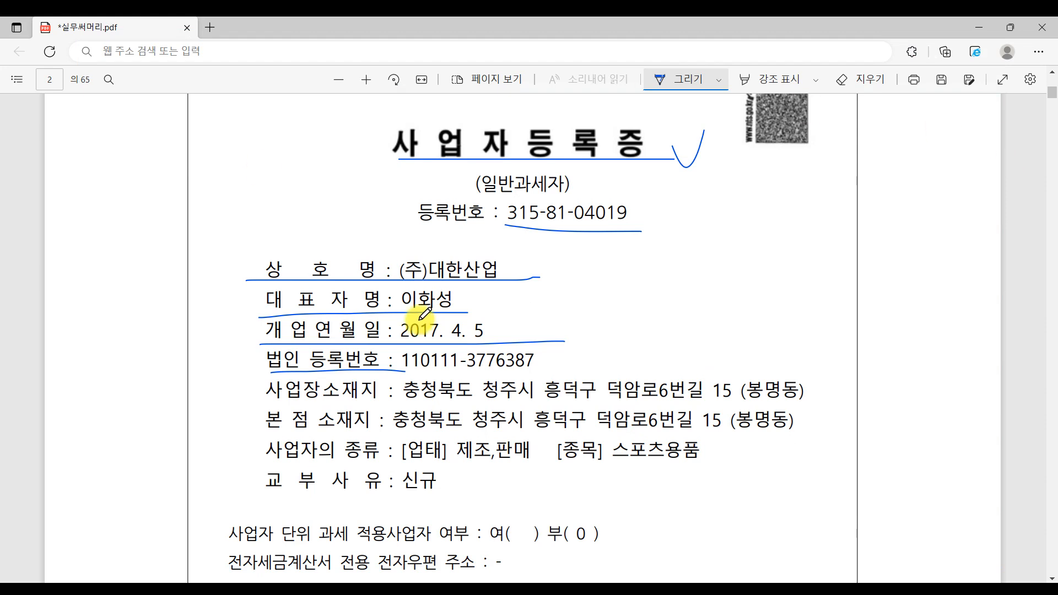
scroll(374, 303, "down", 3)
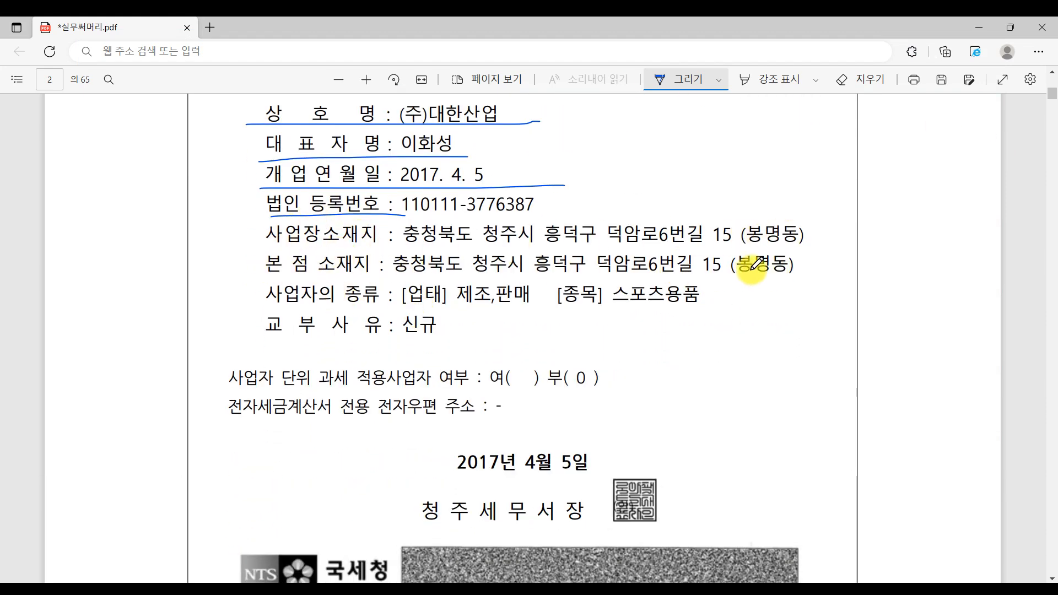
left_click_drag(266, 231, 263, 267)
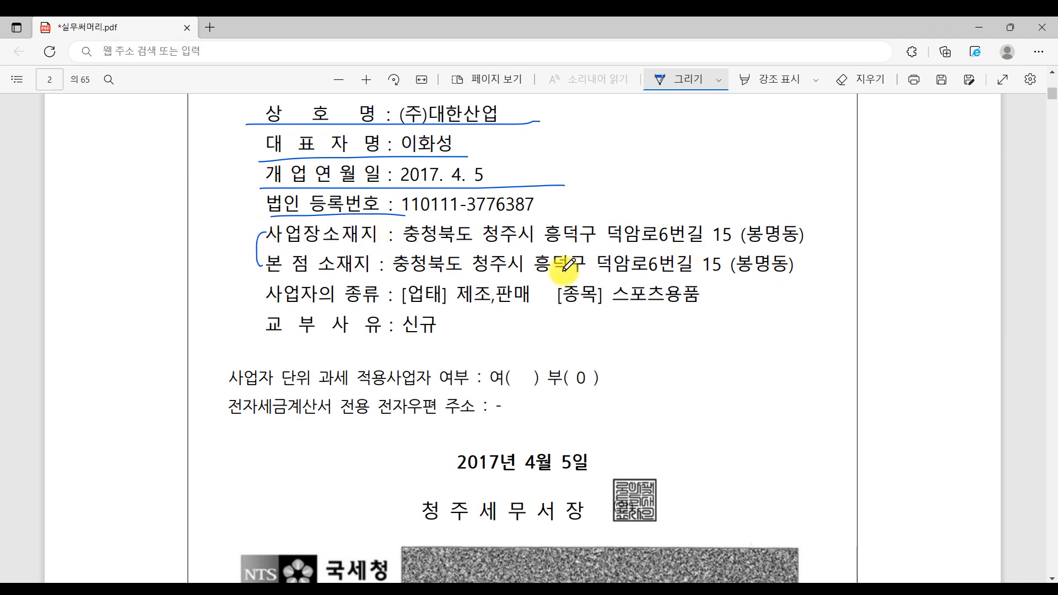
key("alt+Tab")
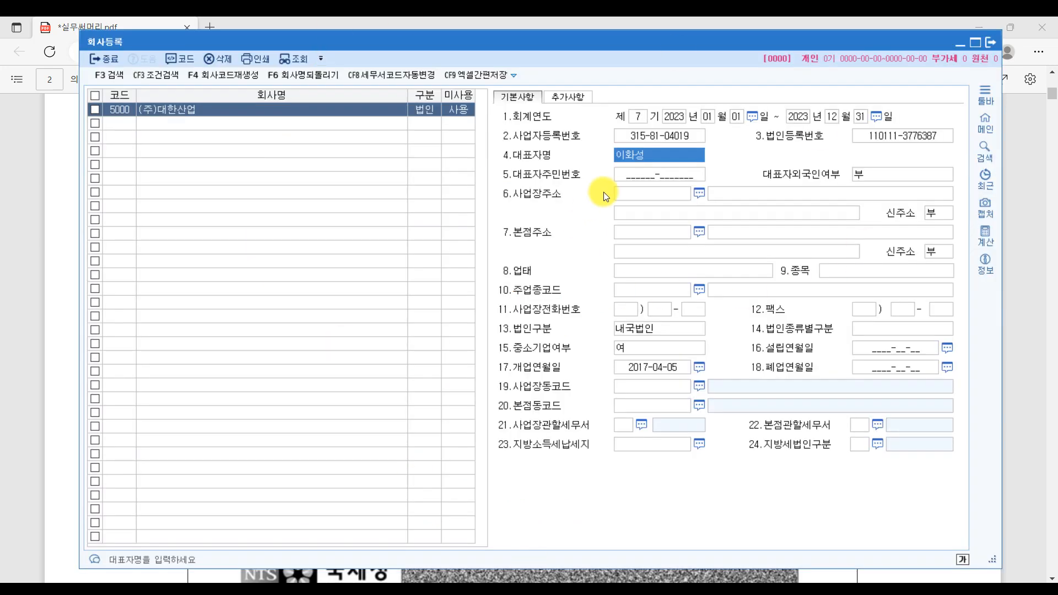
left_click(763, 193)
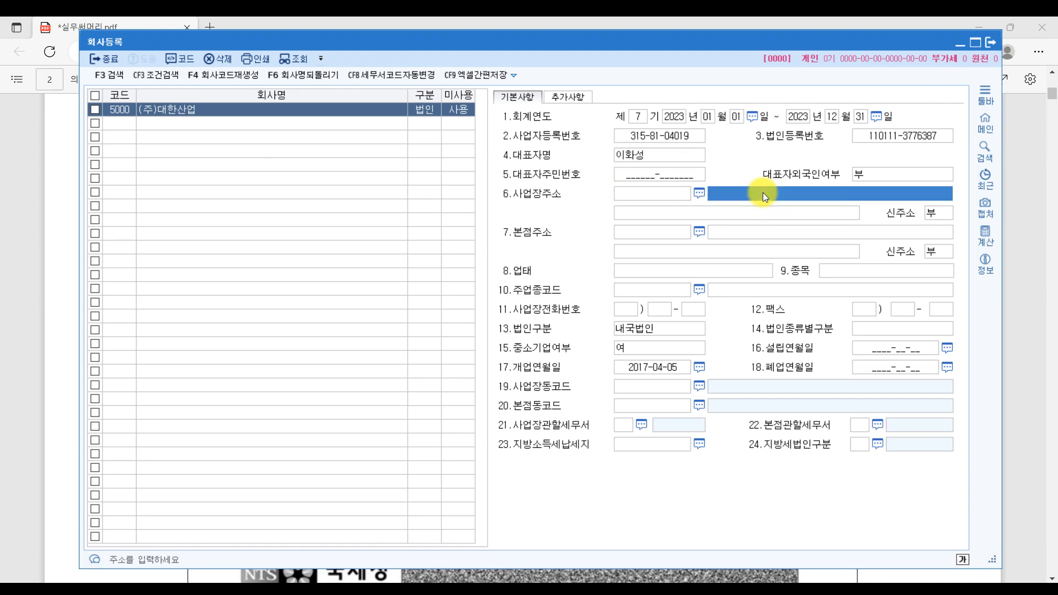
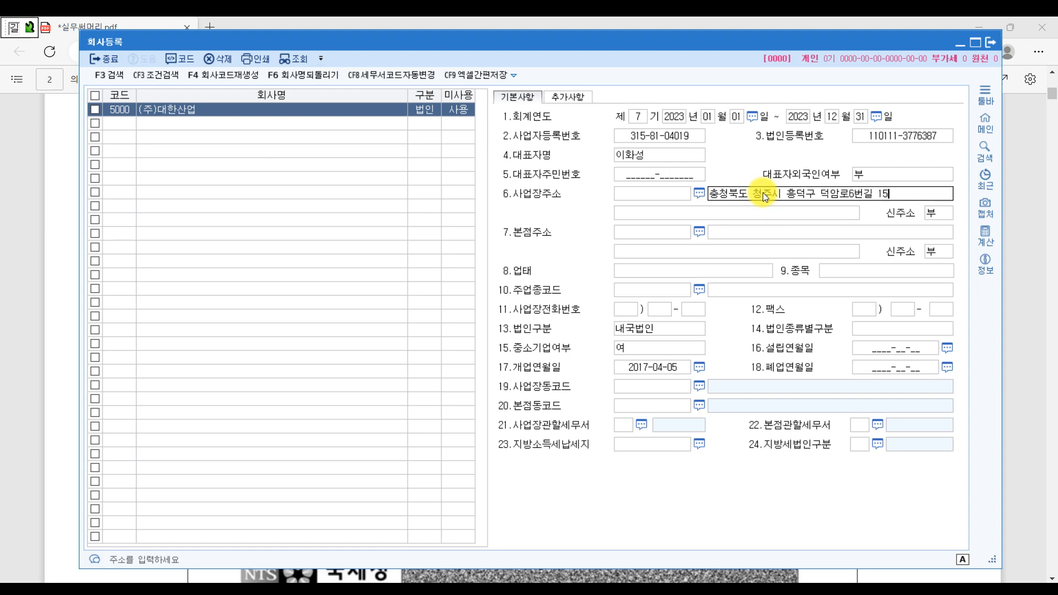
key("Return")
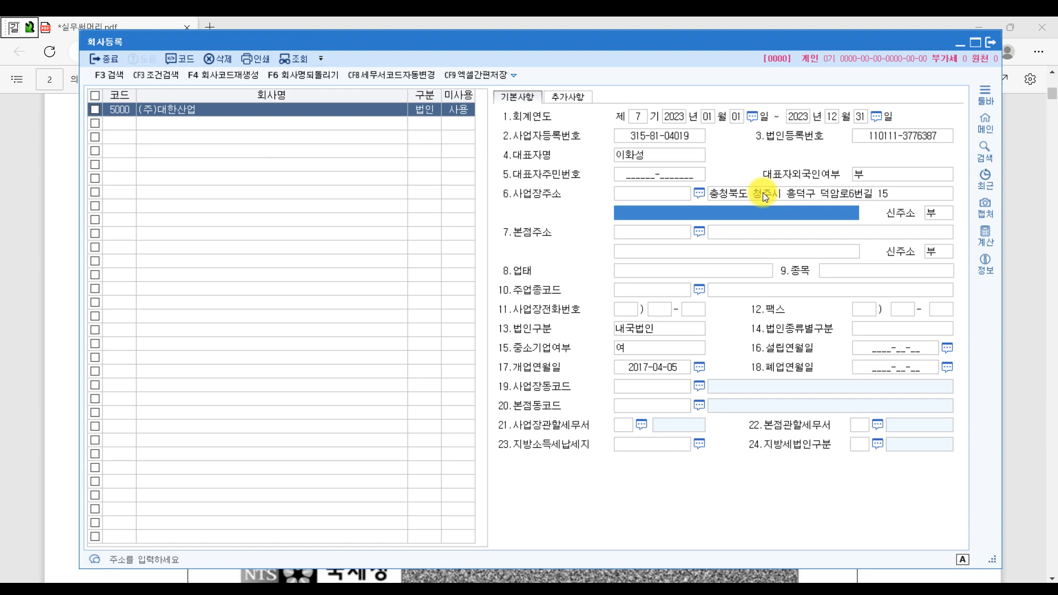
left_click(705, 214)
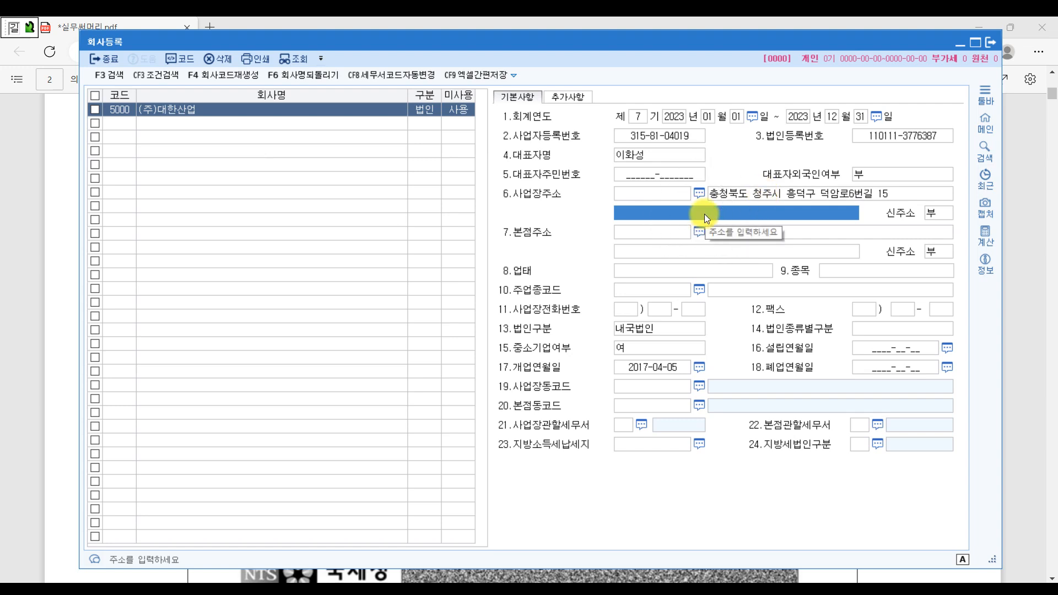
type("(")
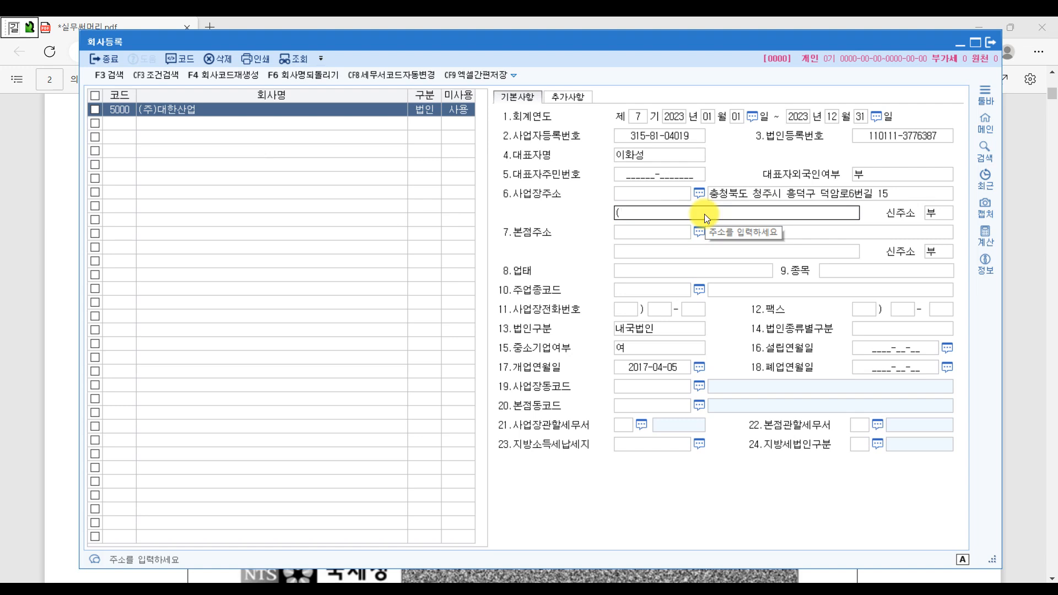
type("봉명동)")
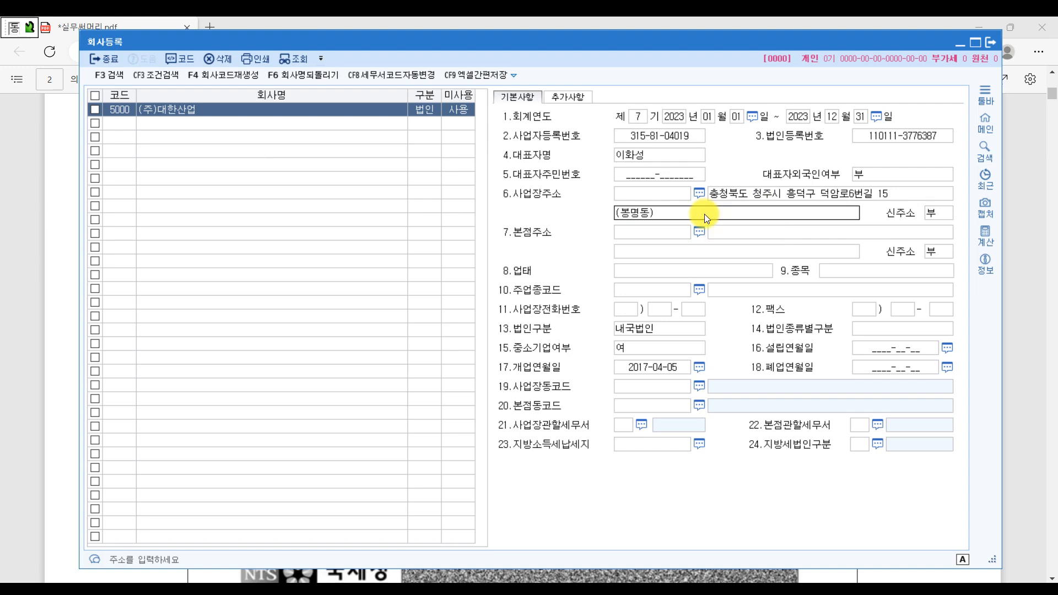
key("Return")
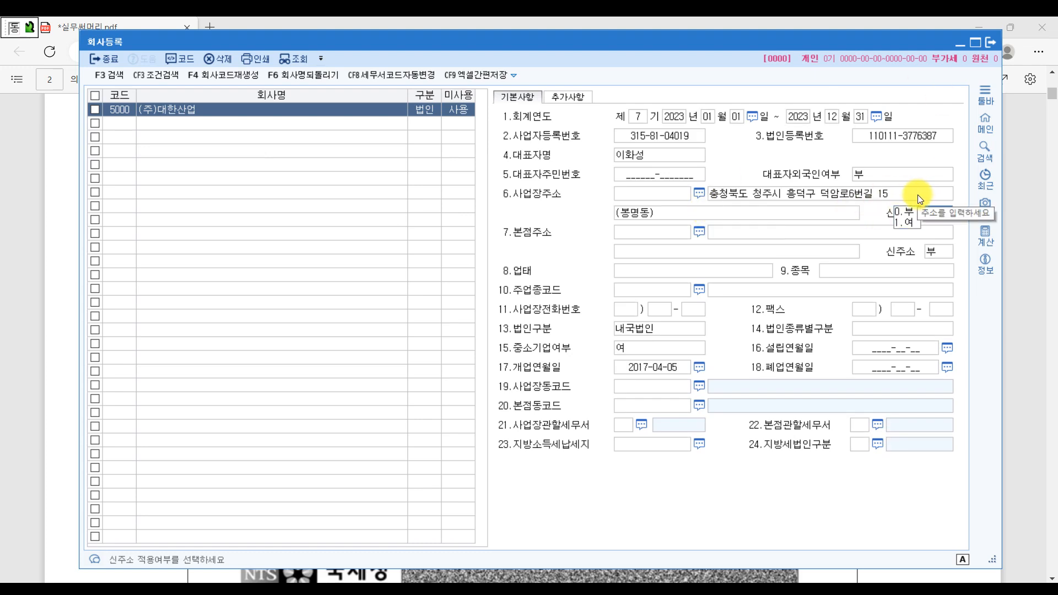
left_click(669, 213)
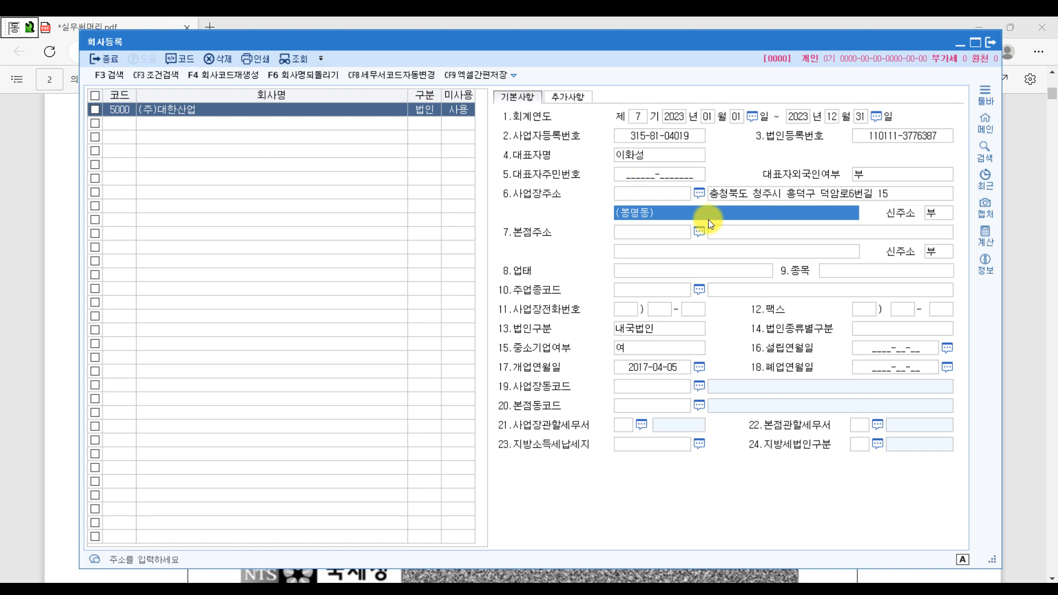
left_click(627, 196)
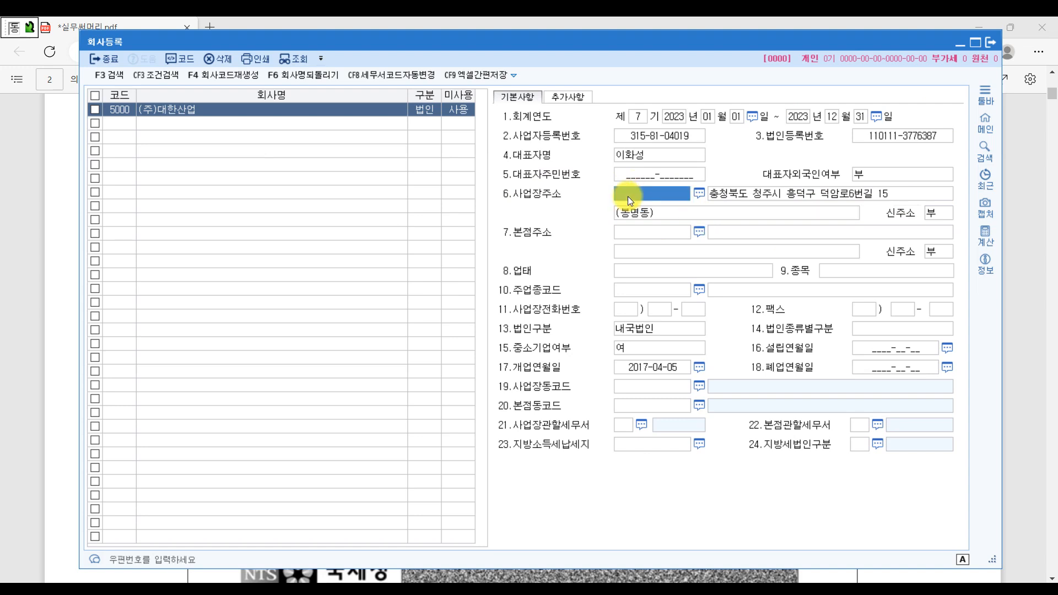
left_click(699, 195)
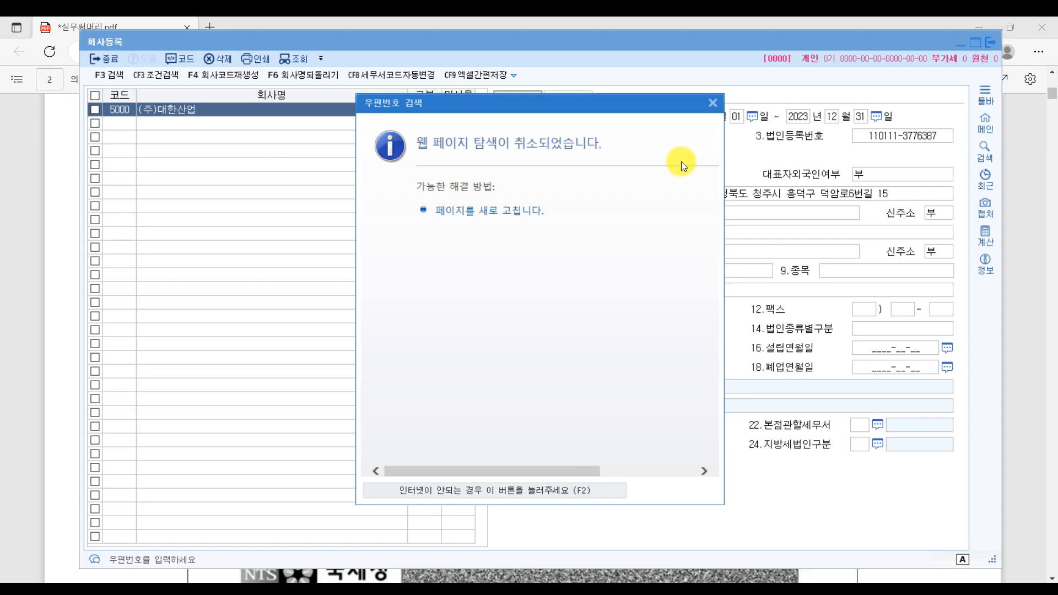
left_click(714, 104)
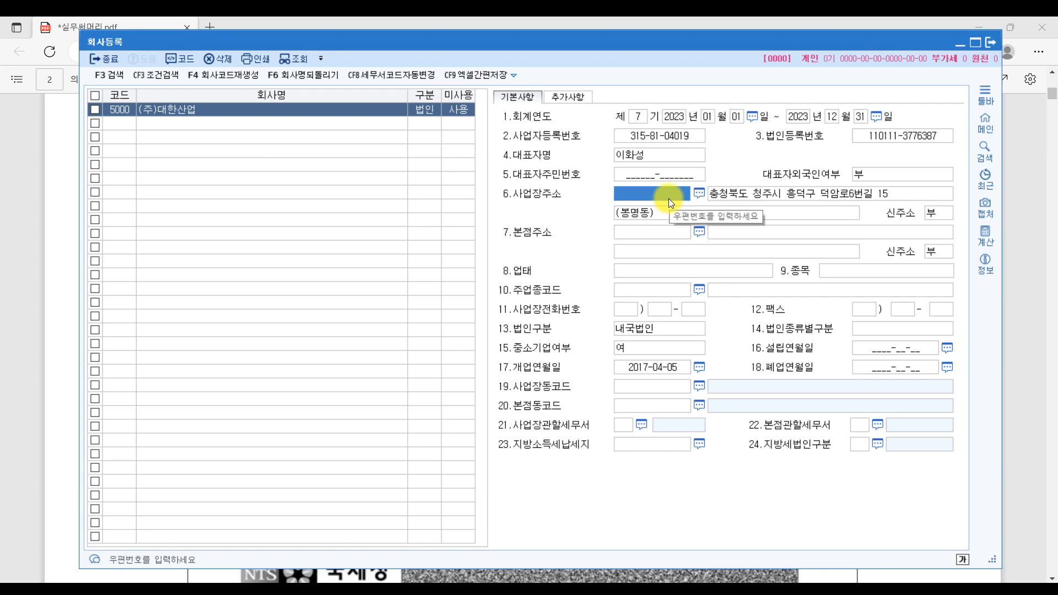
left_click(699, 194)
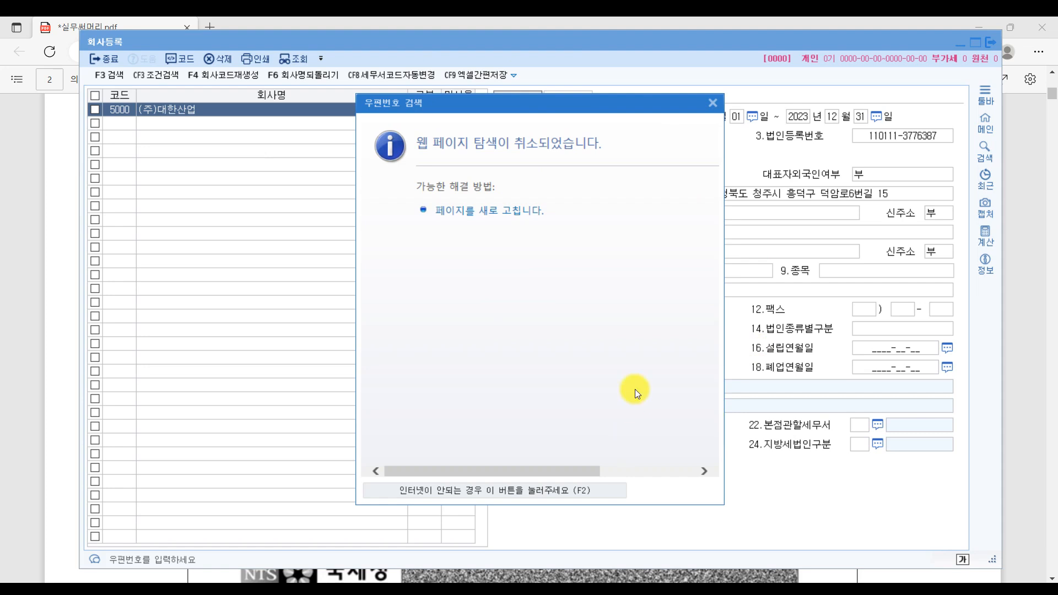
left_click(712, 104)
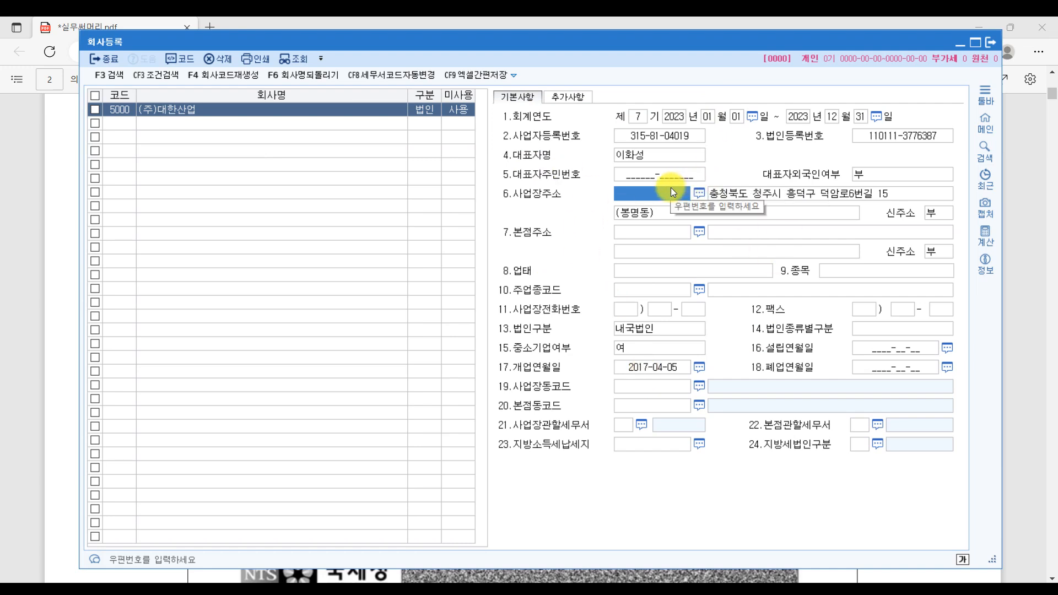
left_click(703, 194)
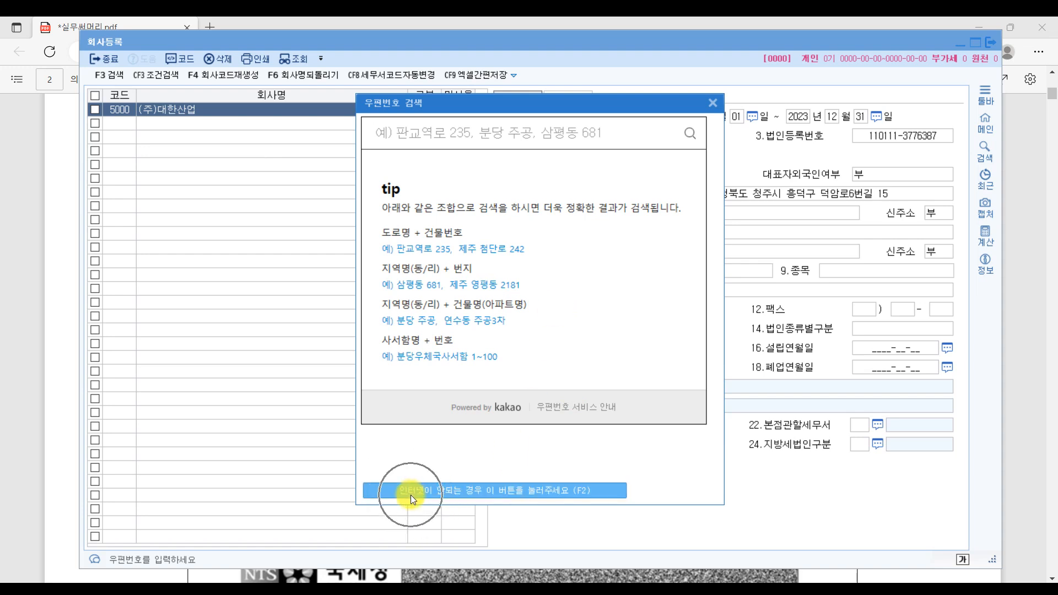
left_click(575, 491)
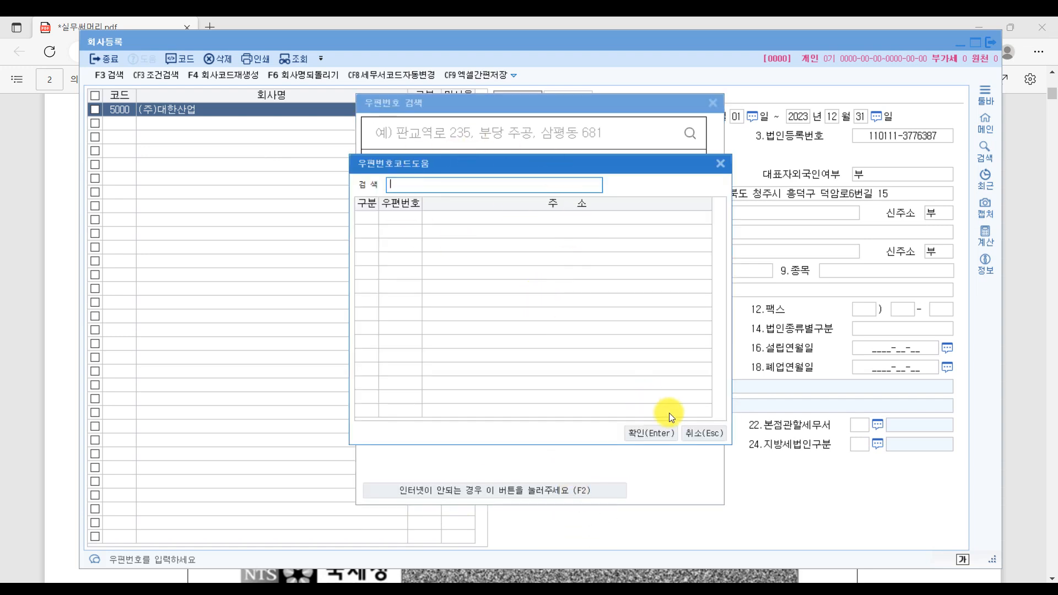
left_click(702, 433)
left_click(712, 102)
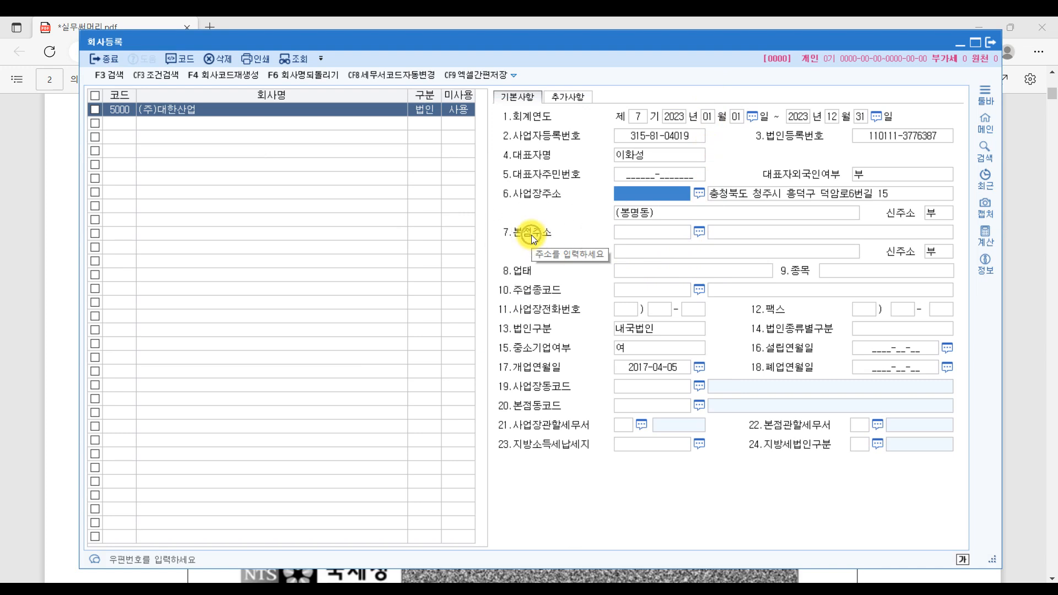
left_click(1019, 182)
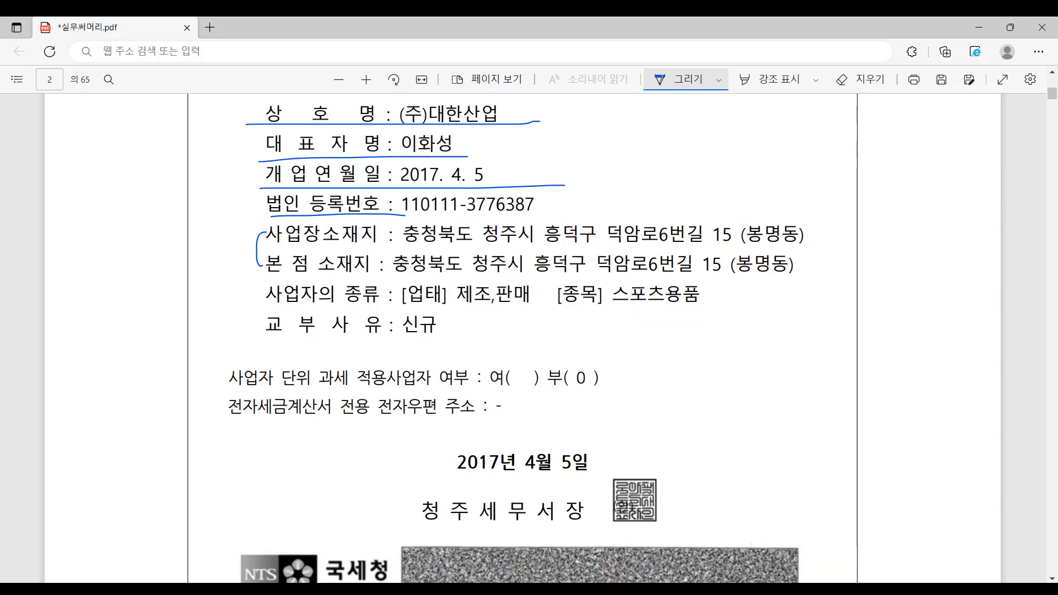
- Copy both 사업장주소 lines, including (봉명동), into the two 본점주소 lines
key("alt+Tab")
left_click(848, 194)
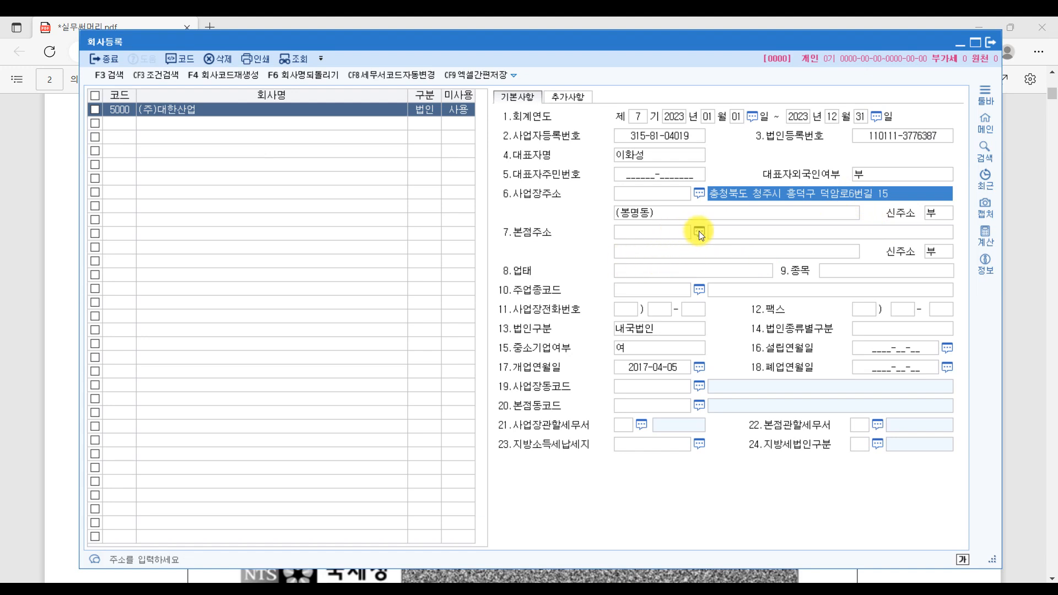
left_click(731, 232)
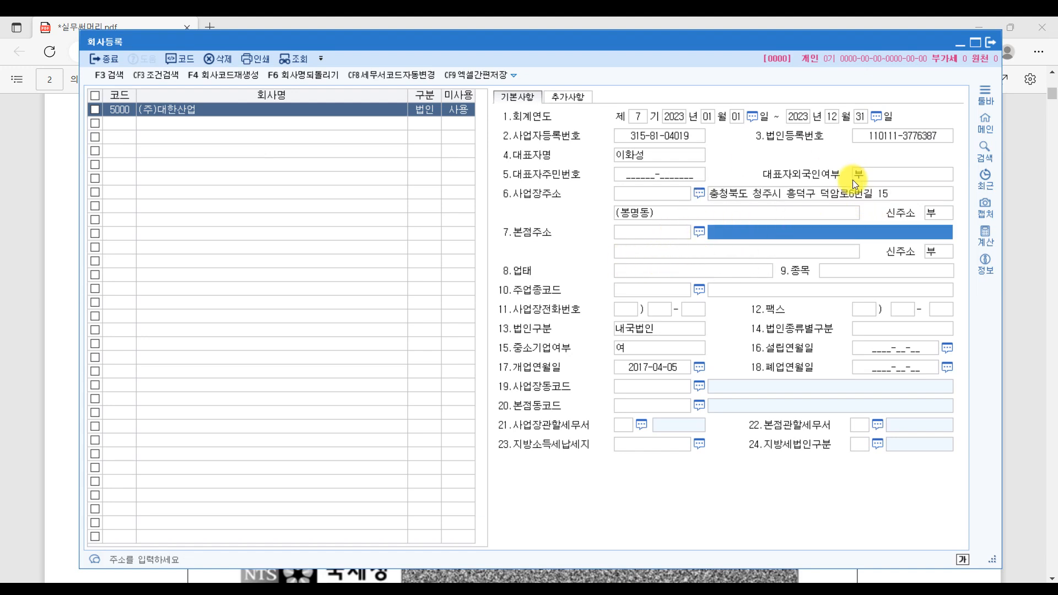
left_click(845, 194)
key("ctrl+c")
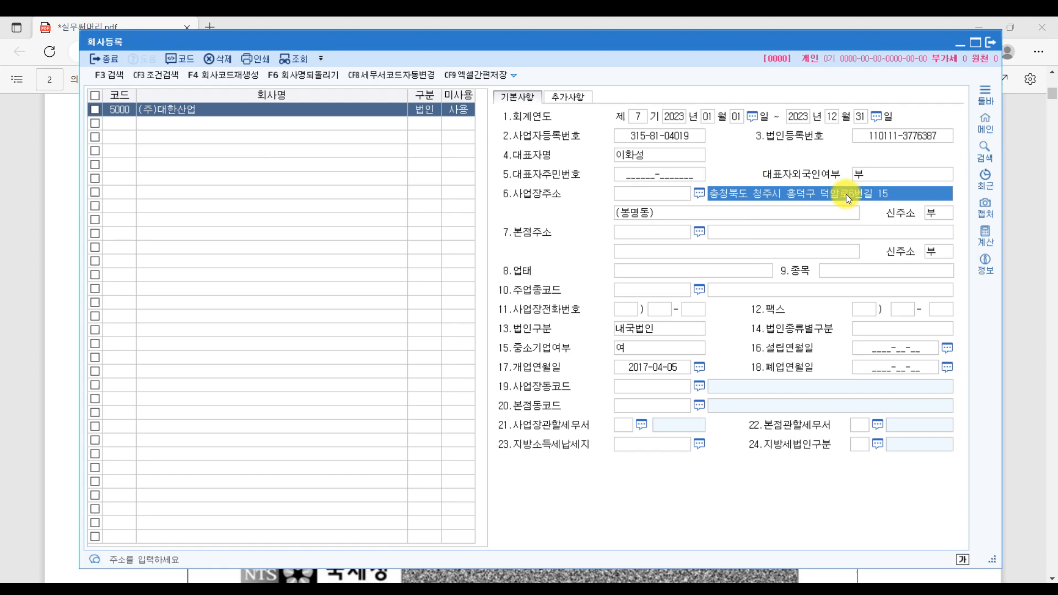
left_click(837, 229)
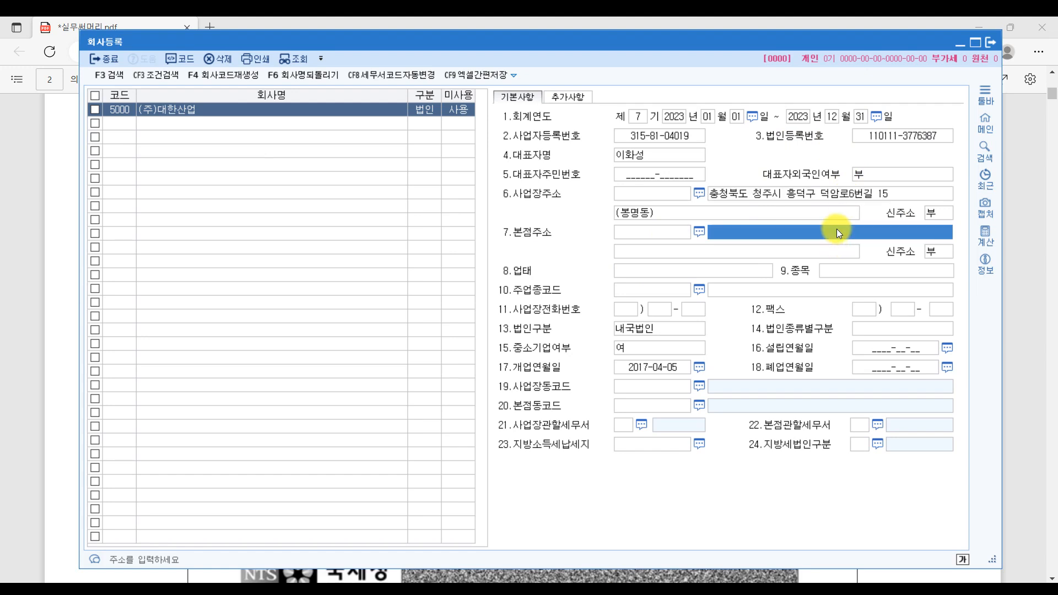
key("ctrl+v")
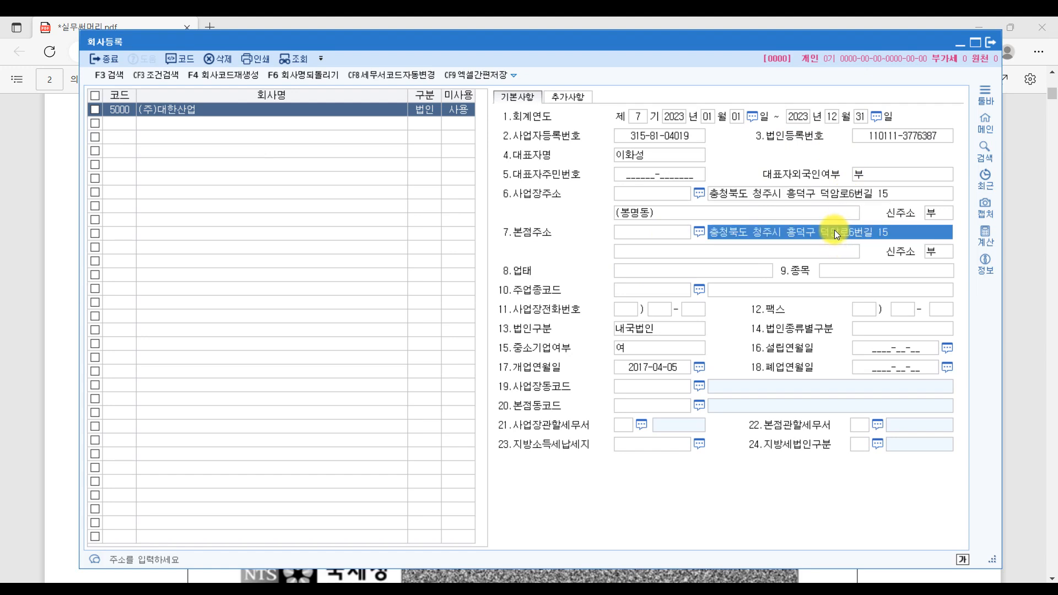
left_click(637, 214)
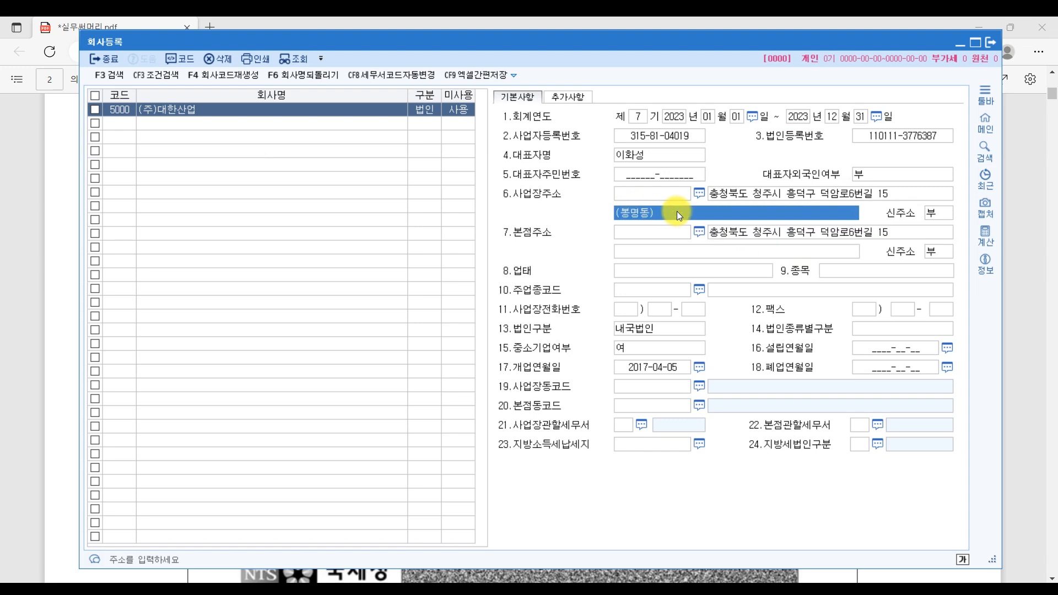
left_click(675, 252)
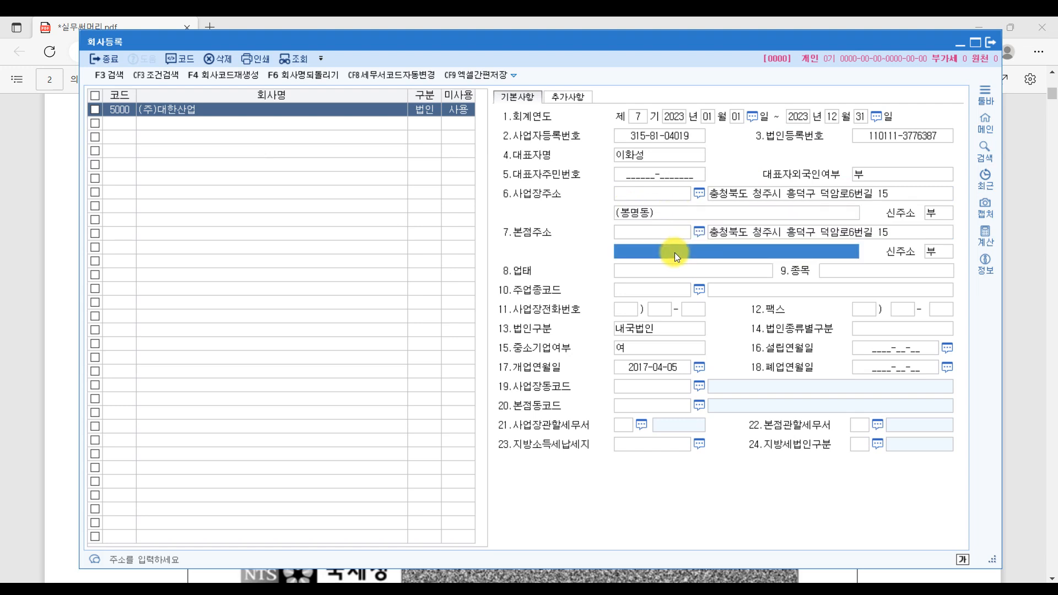
type("(봉명동)")
left_click(895, 234)
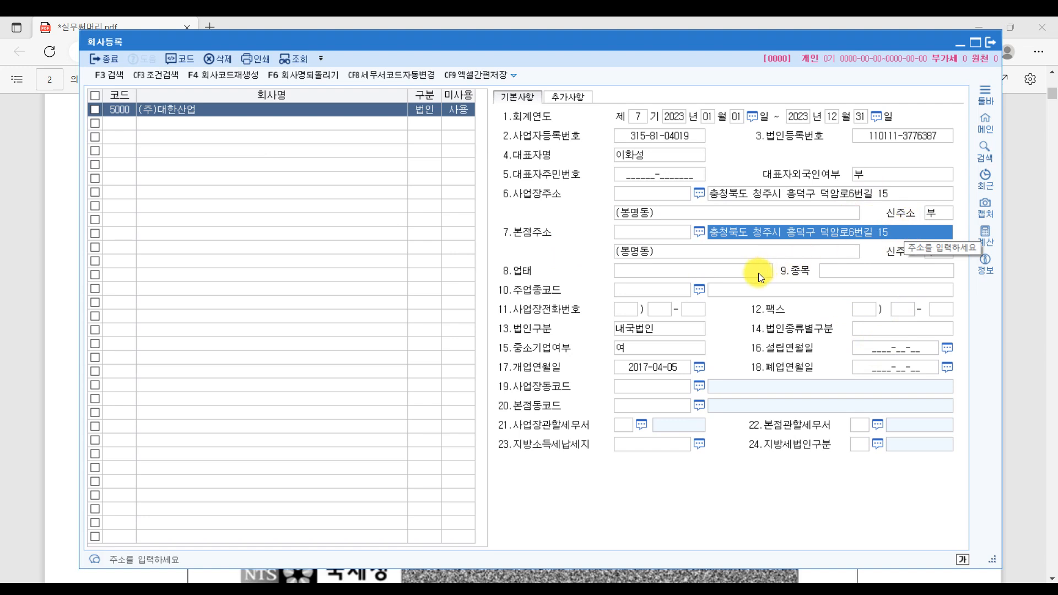
- Underline the 업태 and 종목 entries on the certificate PDF
left_click(1016, 367)
left_click_drag(404, 311, 486, 311)
left_click_drag(557, 313, 676, 312)
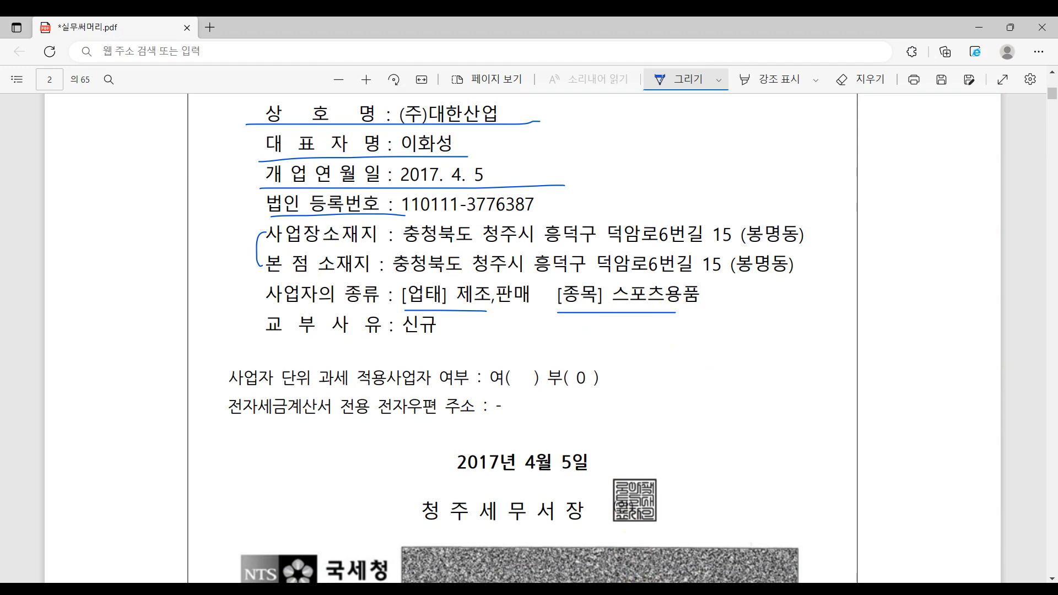
- Enter 업태 제조,판매 and 종목 스포츠용품 in the 회사등록 form
key("alt+Tab")
left_click(710, 269)
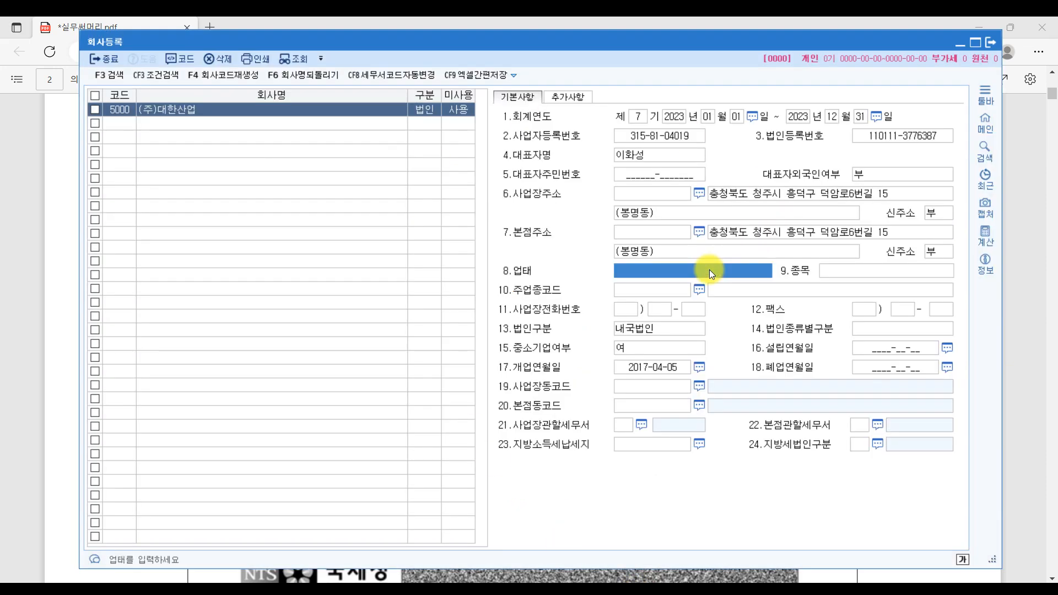
type("제조,패ㄴ매")
key("Return")
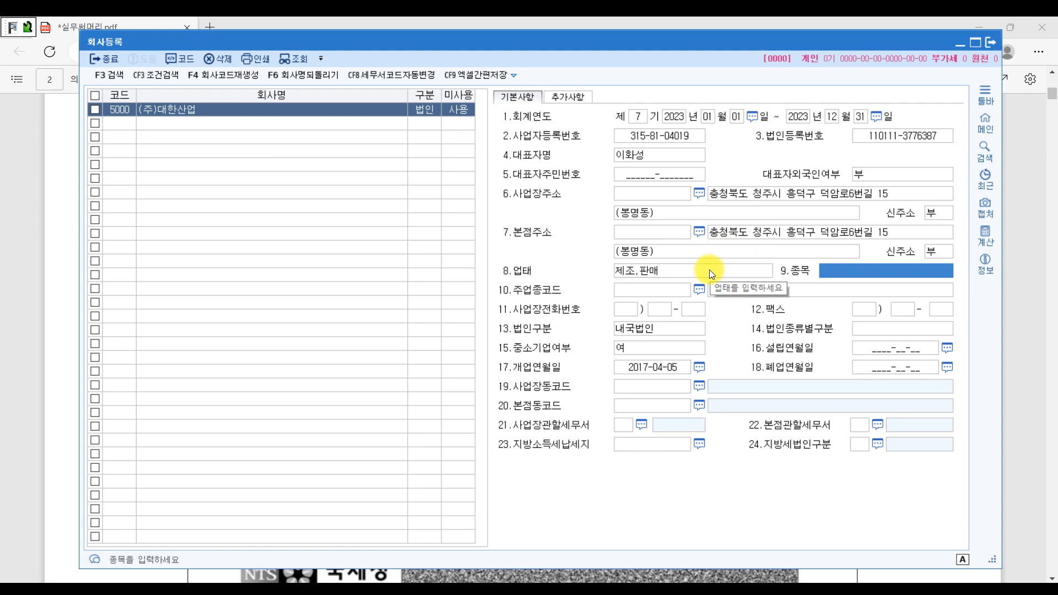
type("스포츠용품")
key("Return")
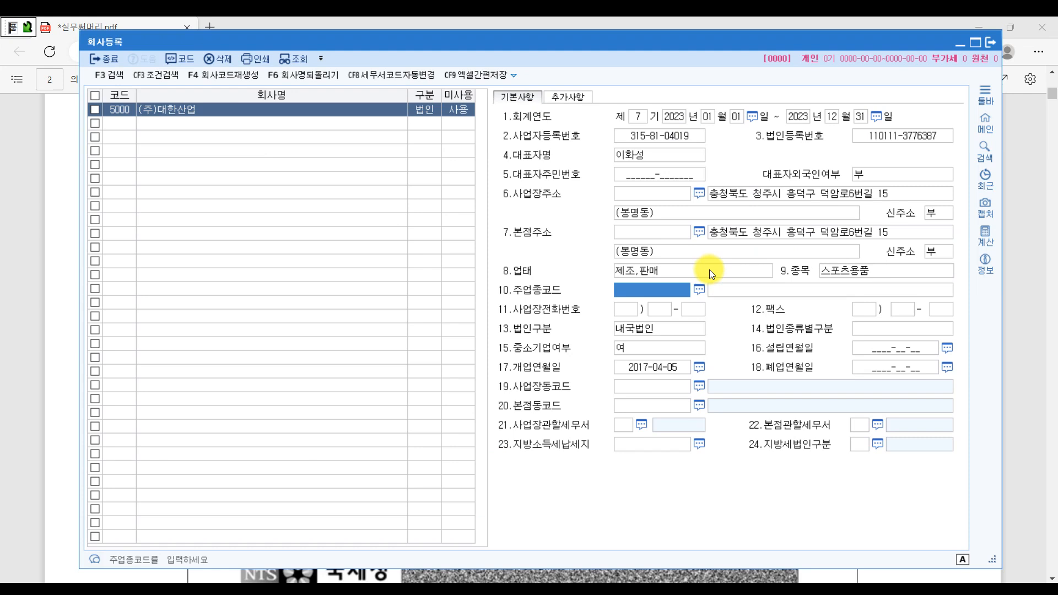
- Cross out 신규 on the certificate PDF and return to KcLep
left_click(1010, 356)
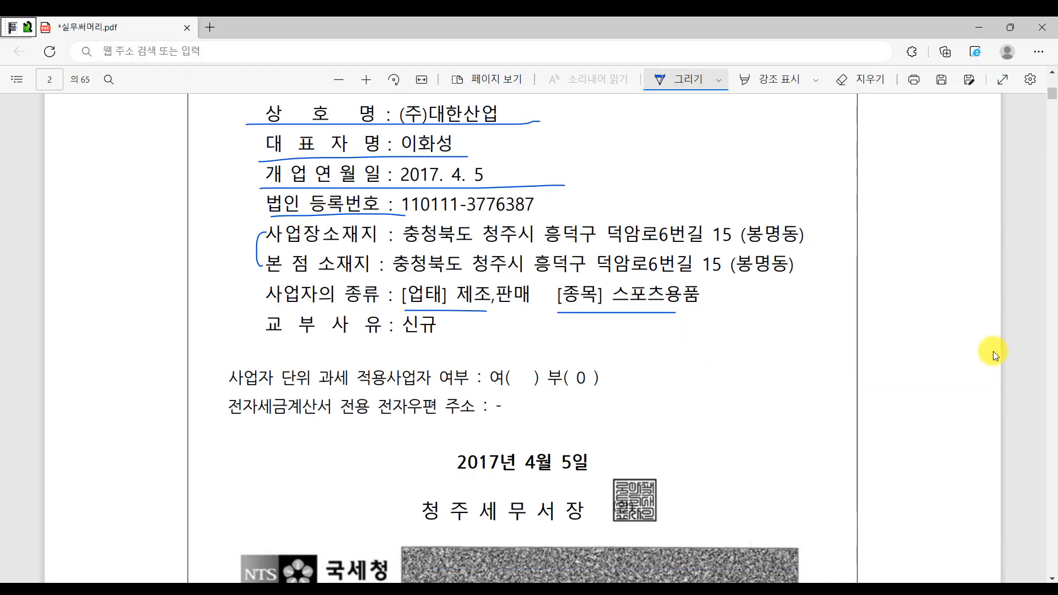
mouse_move(405, 335)
left_mouse_down()
mouse_move(430, 316)
mouse_move(425, 343)
left_mouse_up()
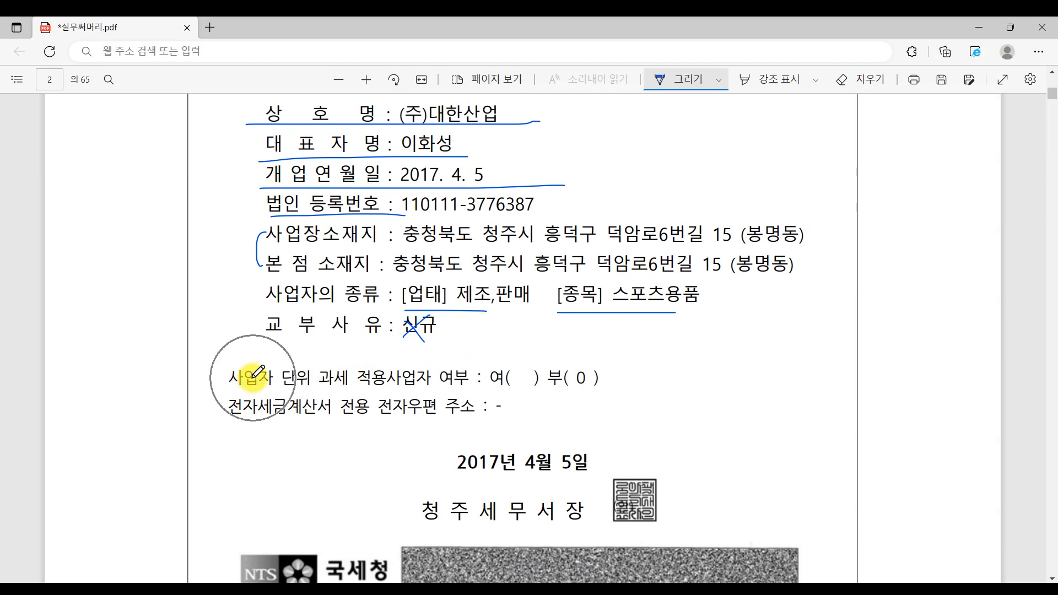
left_click(345, 368)
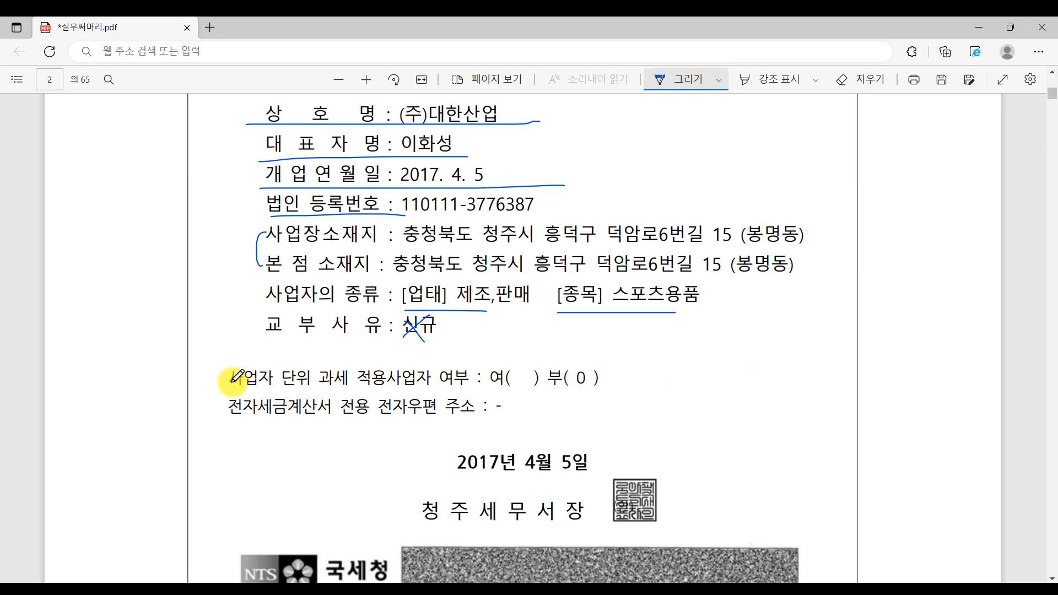
left_click(568, 558)
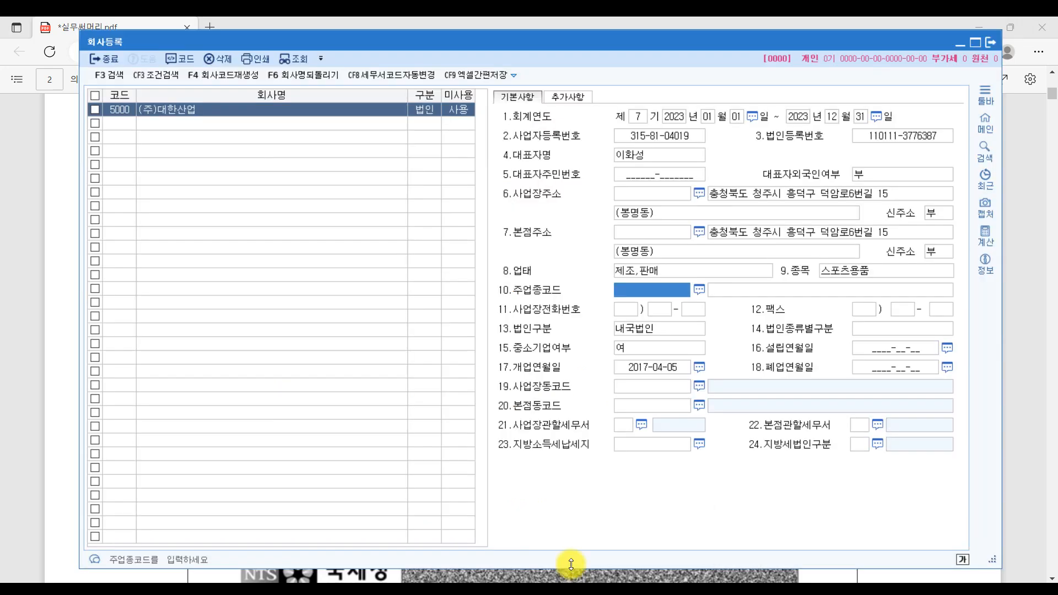
- Check the 부가세신고방법 options on the additional-details page, then return to the 기본사항 page
left_click(574, 97)
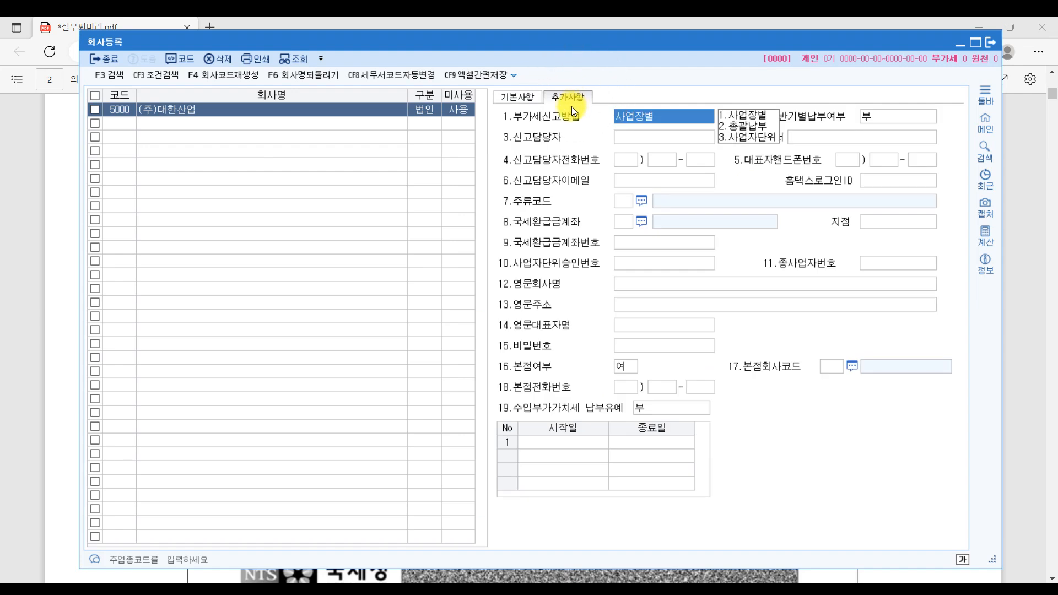
left_click(528, 124)
left_click(528, 124)
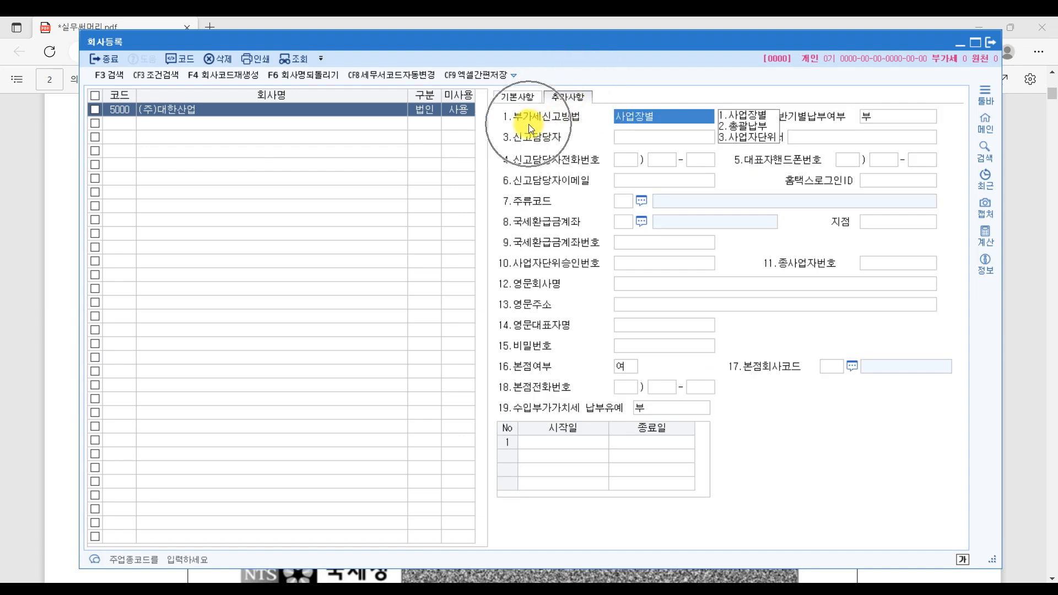
left_click(743, 142)
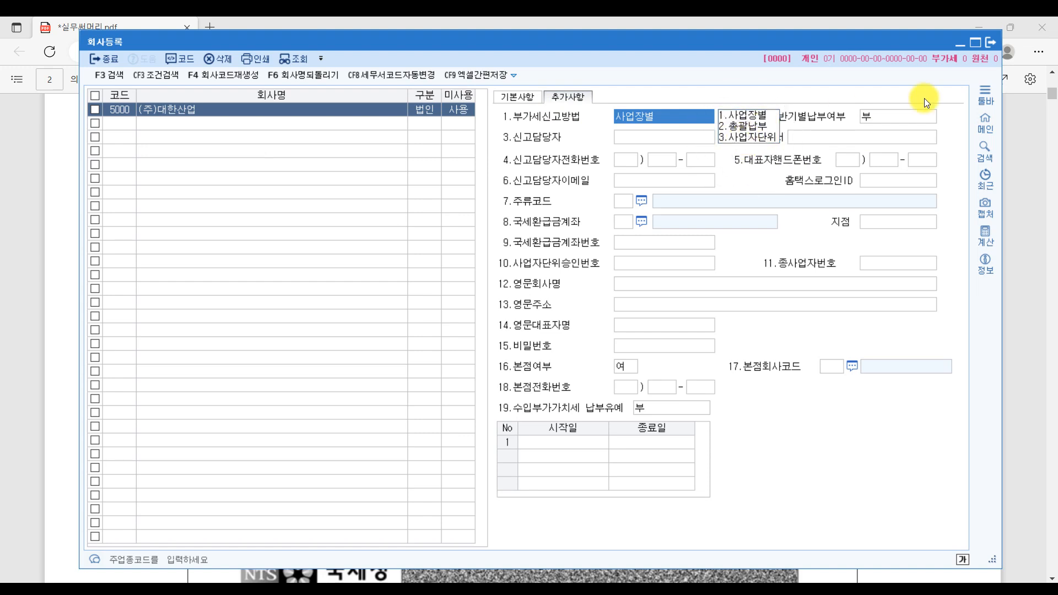
left_click(1025, 224)
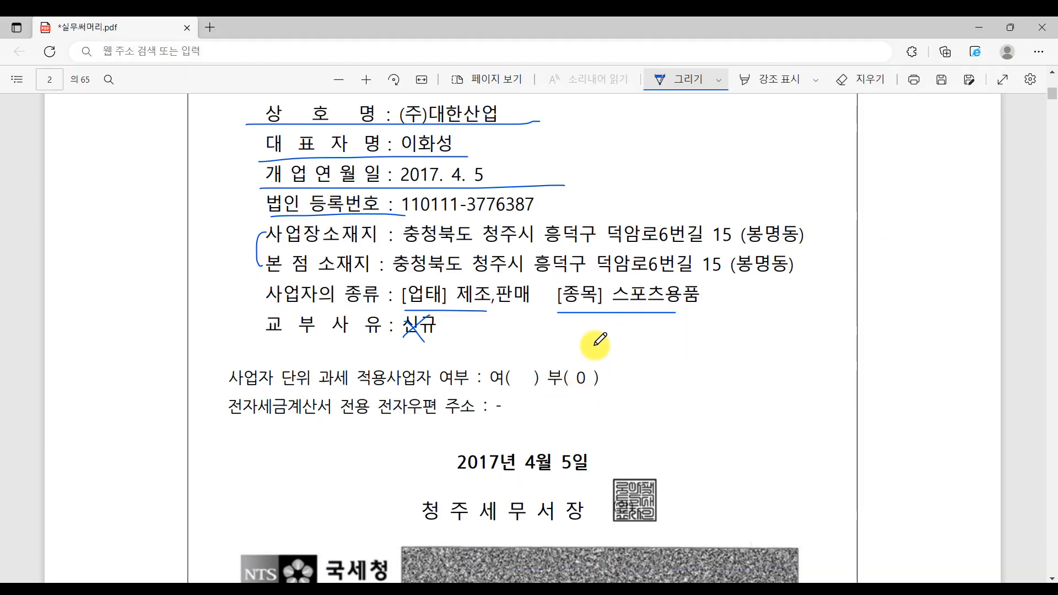
key("alt+Tab")
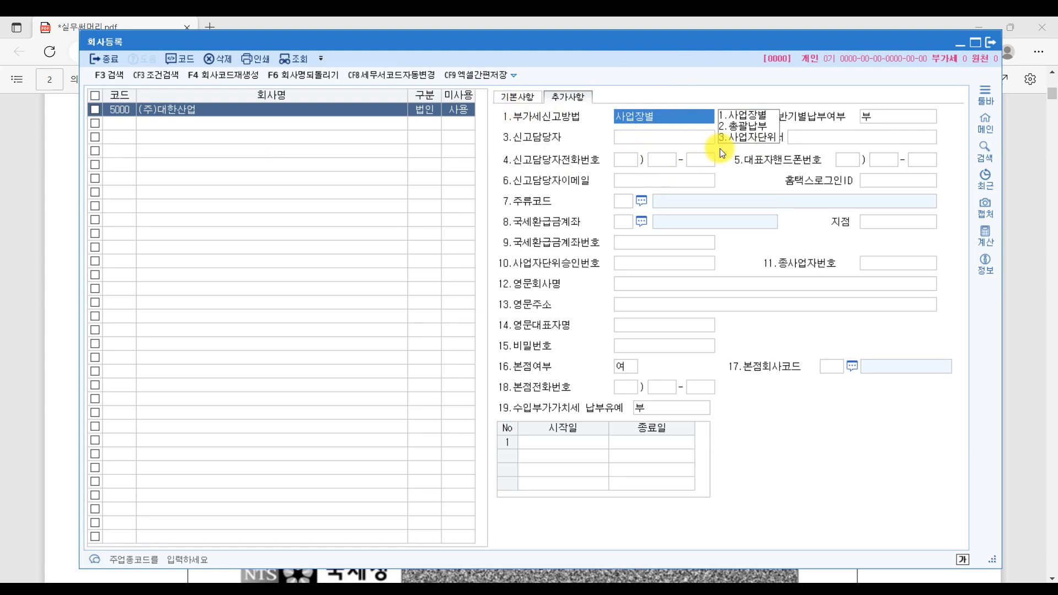
left_click(529, 97)
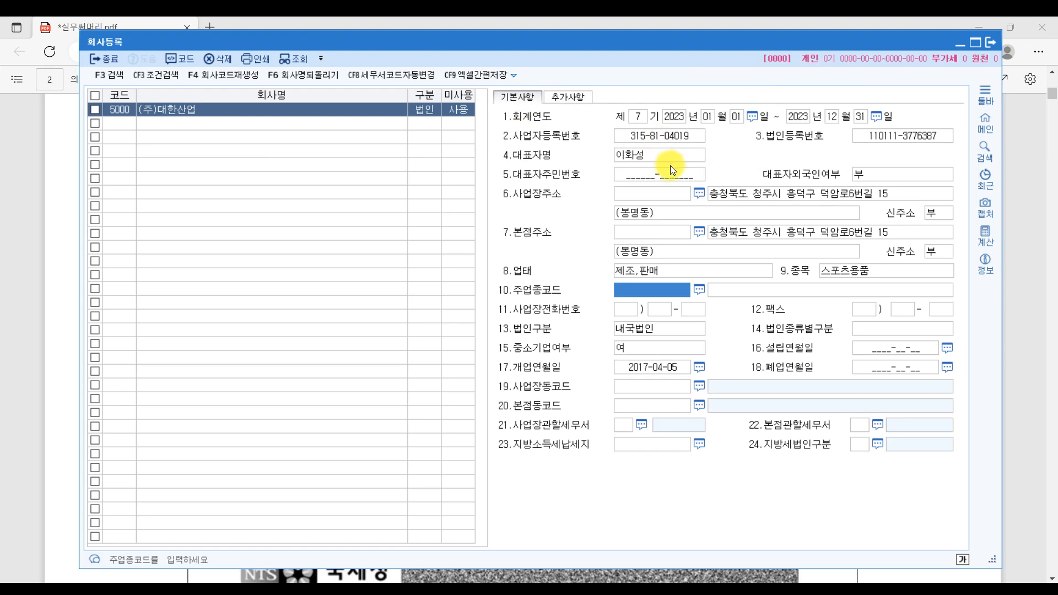
- Underline the 전자세금계산서 전용 전자우편 line and cross out its blank address on the certificate
left_click(1036, 331)
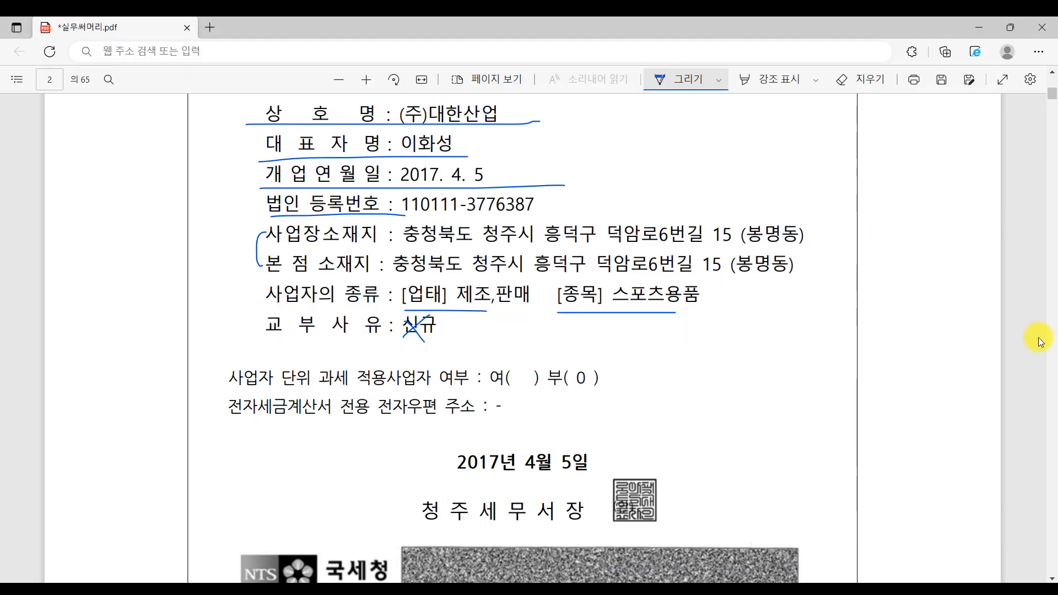
scroll(566, 385, "down", 1)
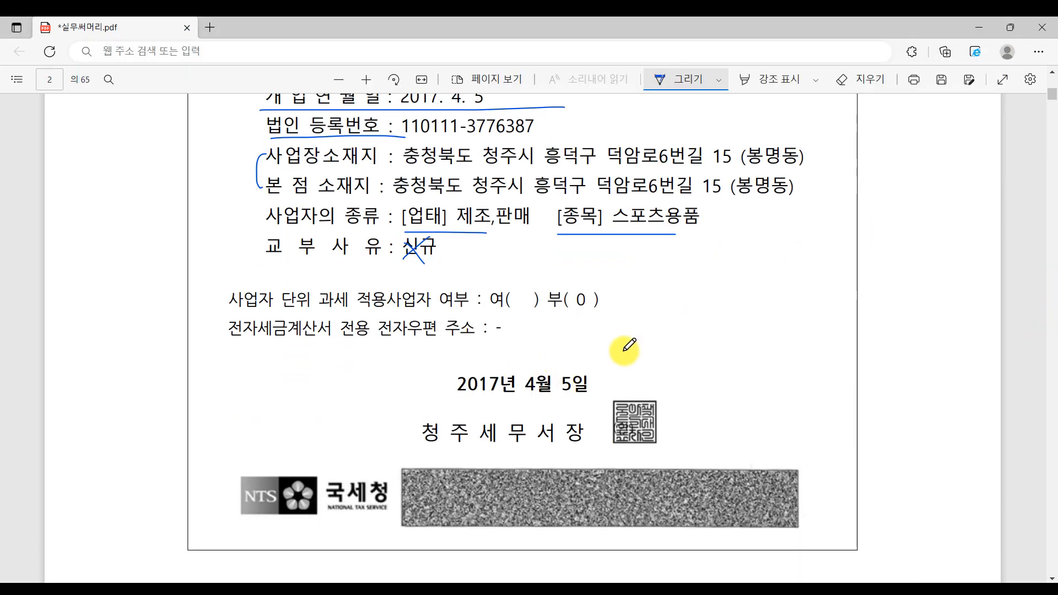
left_click_drag(240, 337, 450, 342)
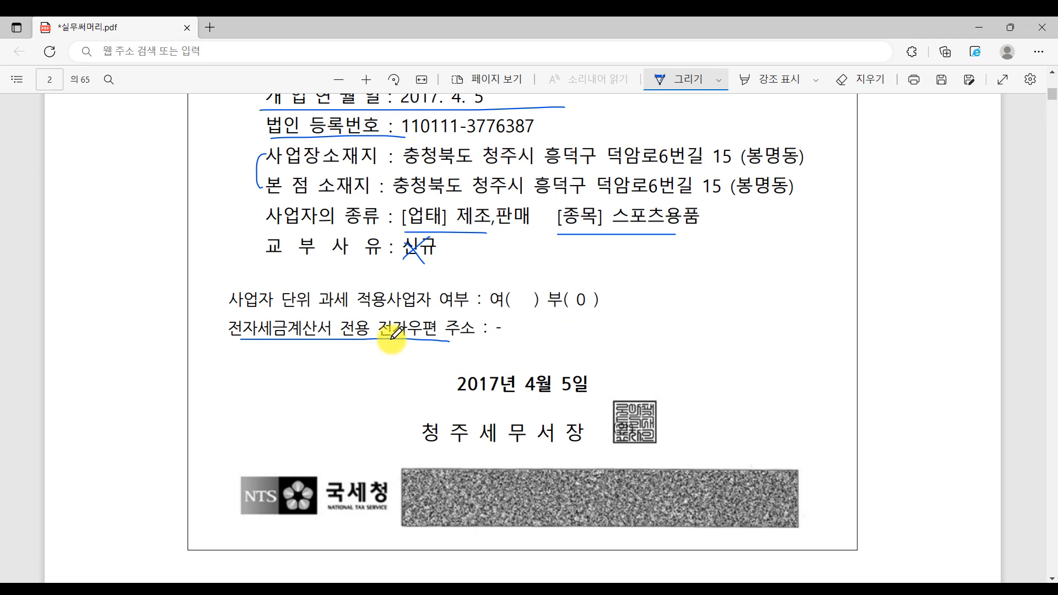
mouse_move(558, 318)
left_mouse_down()
mouse_move(542, 350)
mouse_move(566, 342)
left_mouse_up()
- Leave 부가세신고방법 at 사업장별 on the additional-details page and return to 기본사항
key("alt+Tab")
left_click(689, 289)
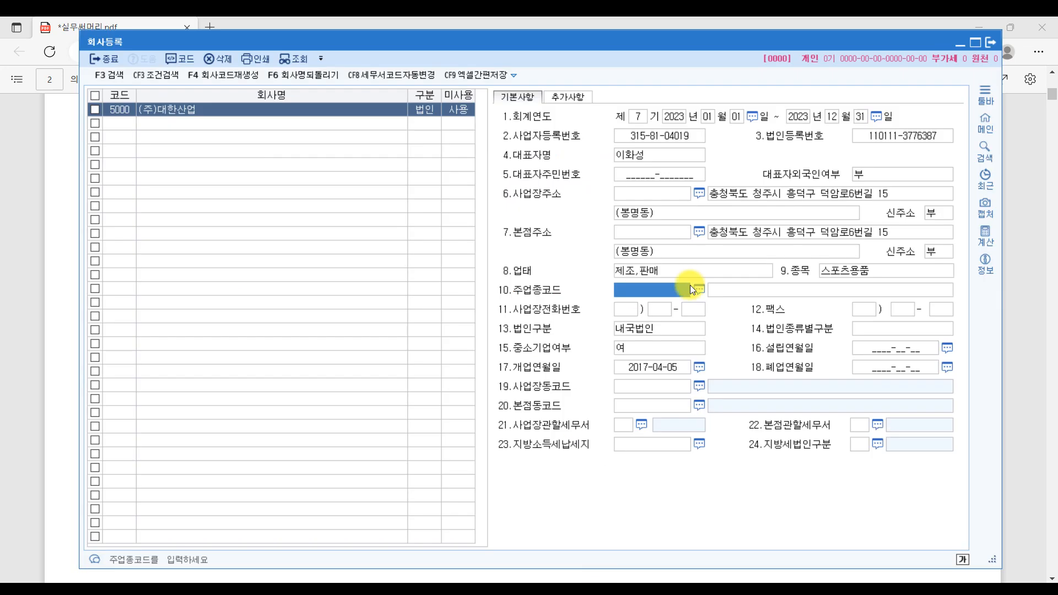
left_click(576, 94)
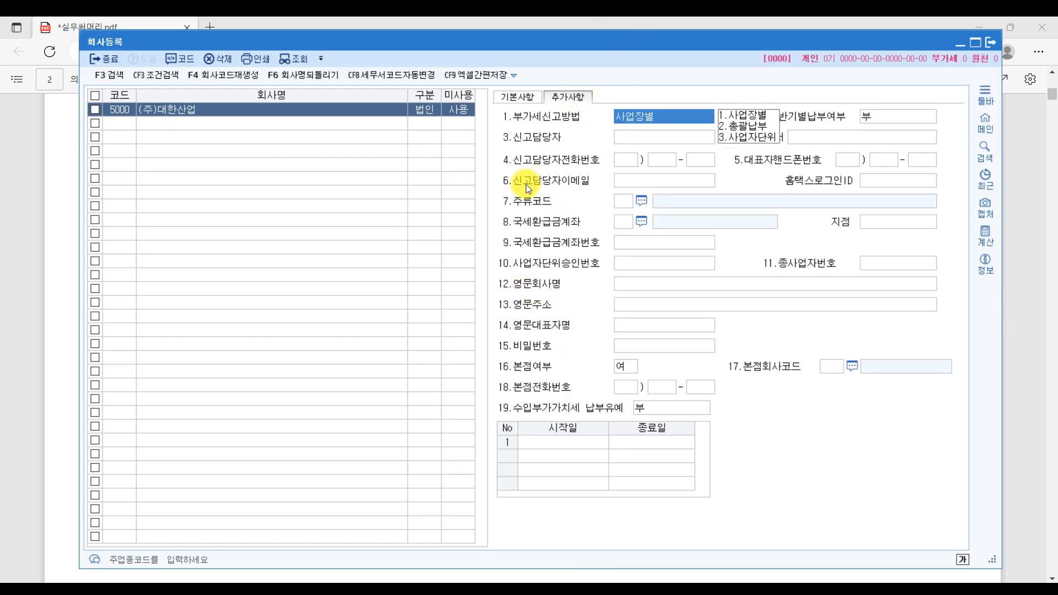
left_click(660, 185)
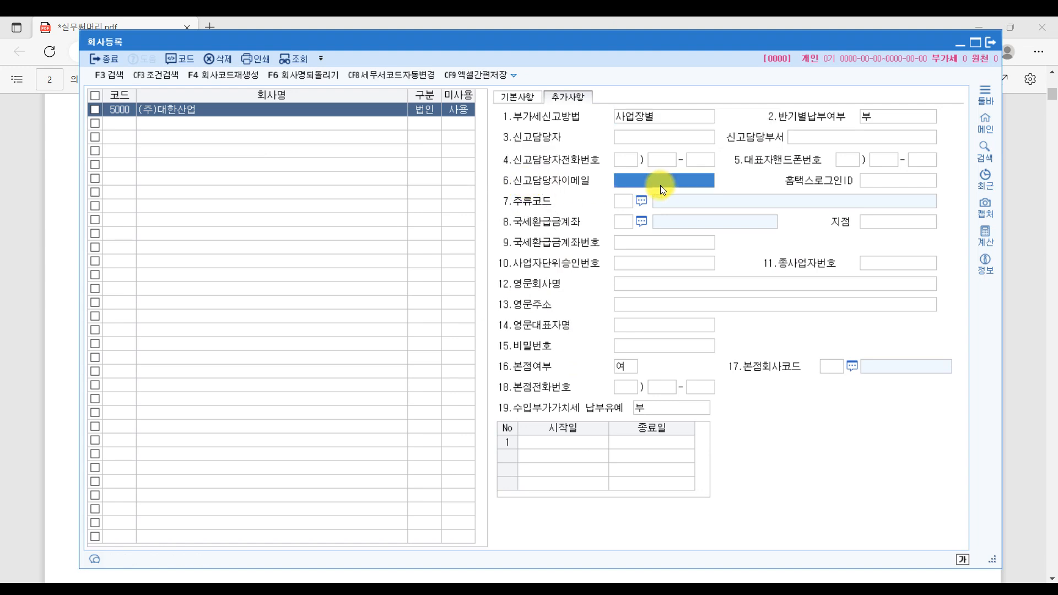
left_click(520, 96)
- Mark the issuing tax office 청주세무서장 on the certificate
left_click(1039, 366)
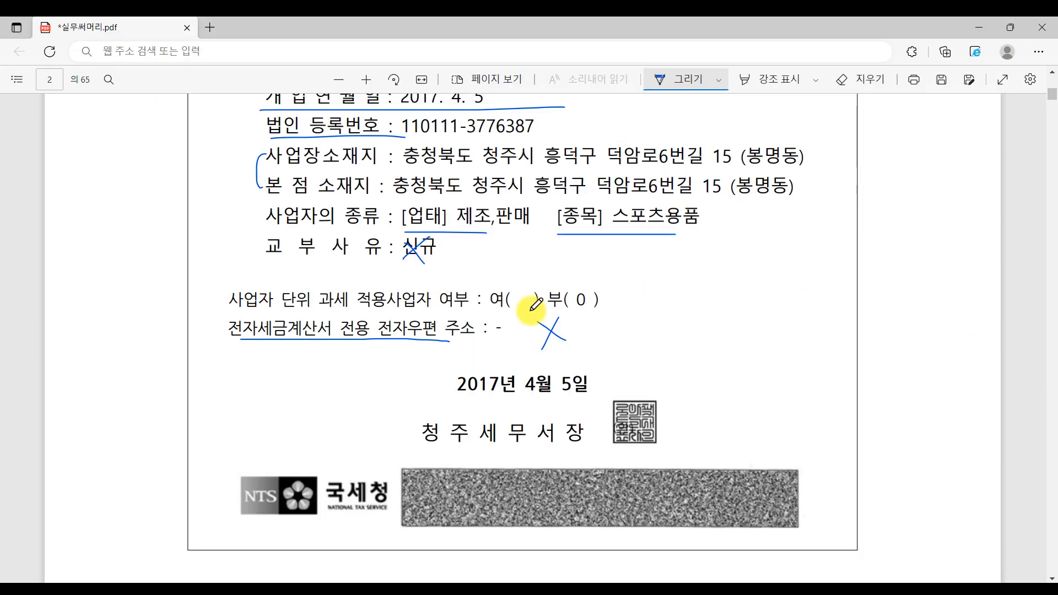
scroll(748, 378, "down", 4)
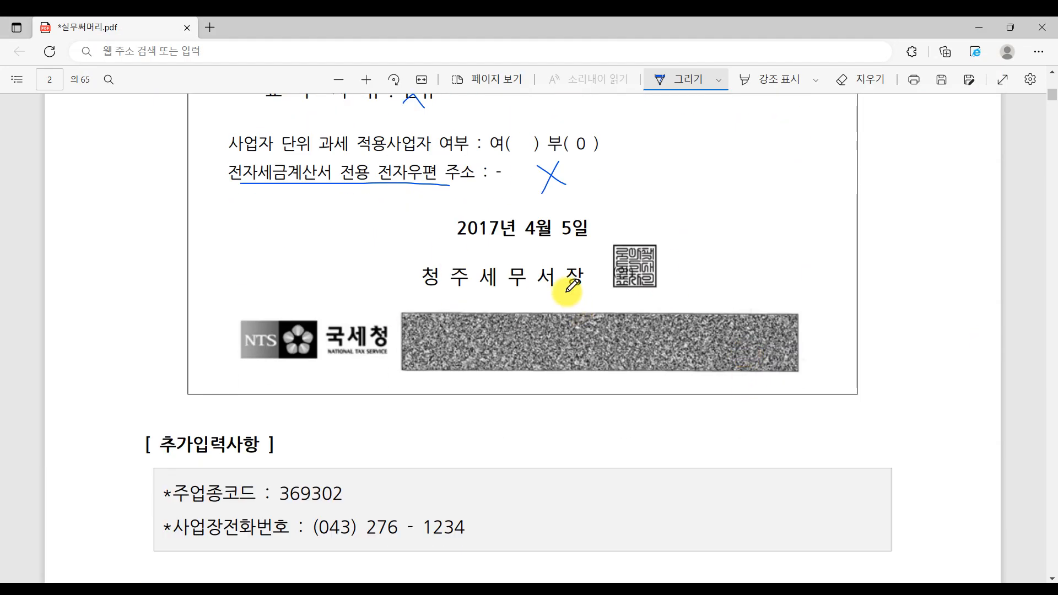
scroll(568, 289, "up", 4)
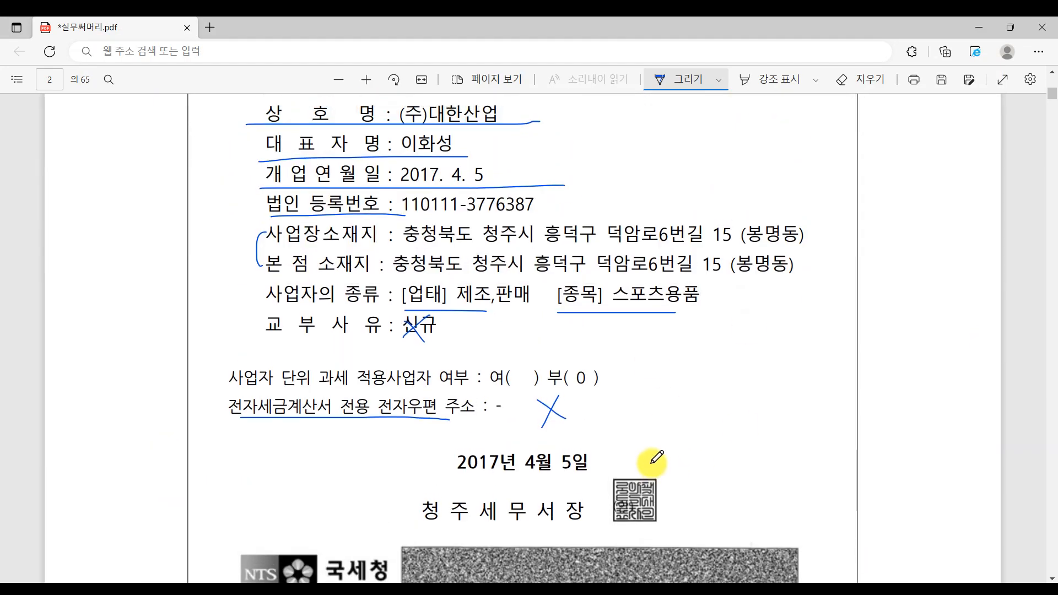
scroll(653, 457, "down", 3)
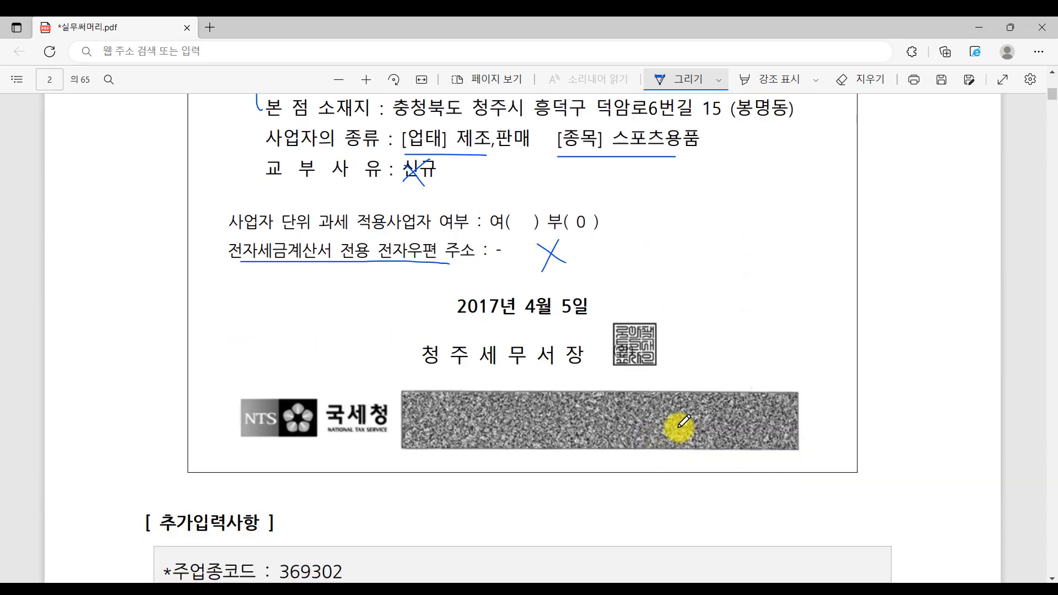
mouse_move(421, 368)
left_mouse_down()
mouse_move(562, 376)
mouse_move(432, 314)
mouse_move(501, 370)
mouse_move(604, 347)
mouse_move(621, 303)
left_mouse_up()
key("alt+Tab")
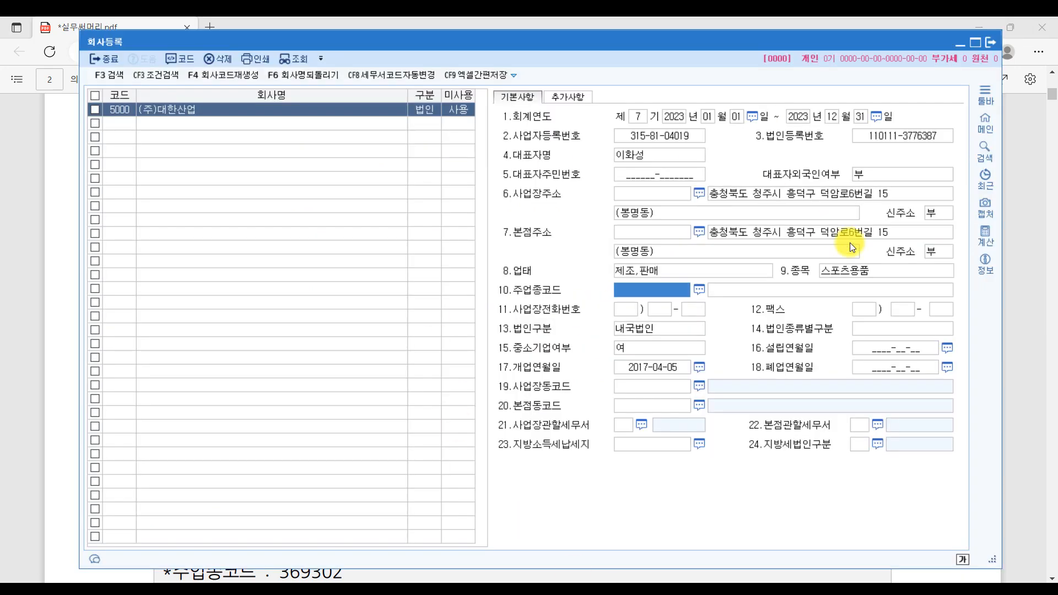
- Set field 21 사업장관할세무서 to 301 청주 by searching 청주 in the tax office lookup
left_click(530, 431)
left_click(623, 426)
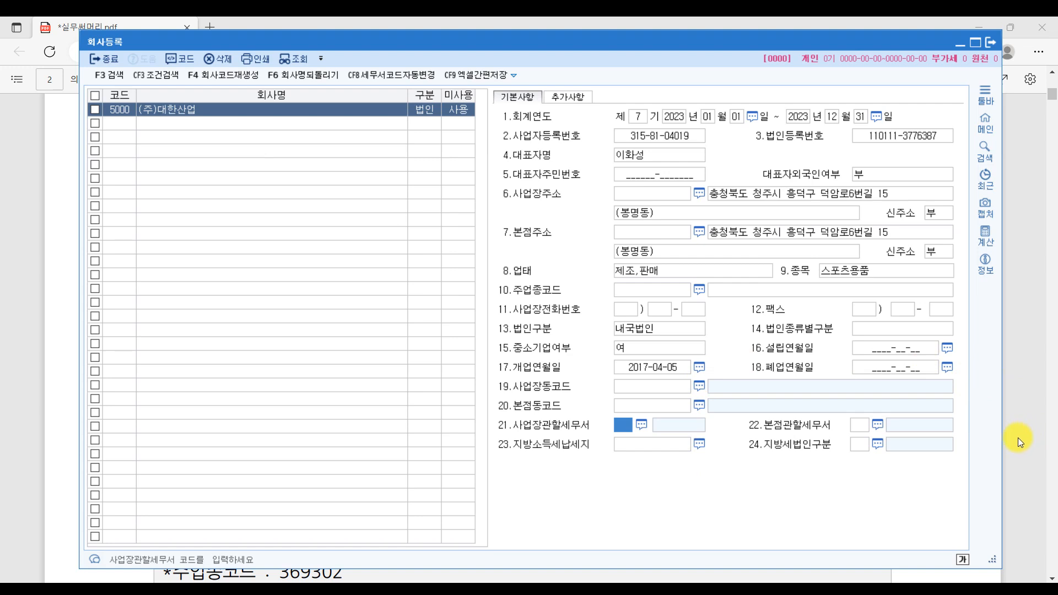
key("F2")
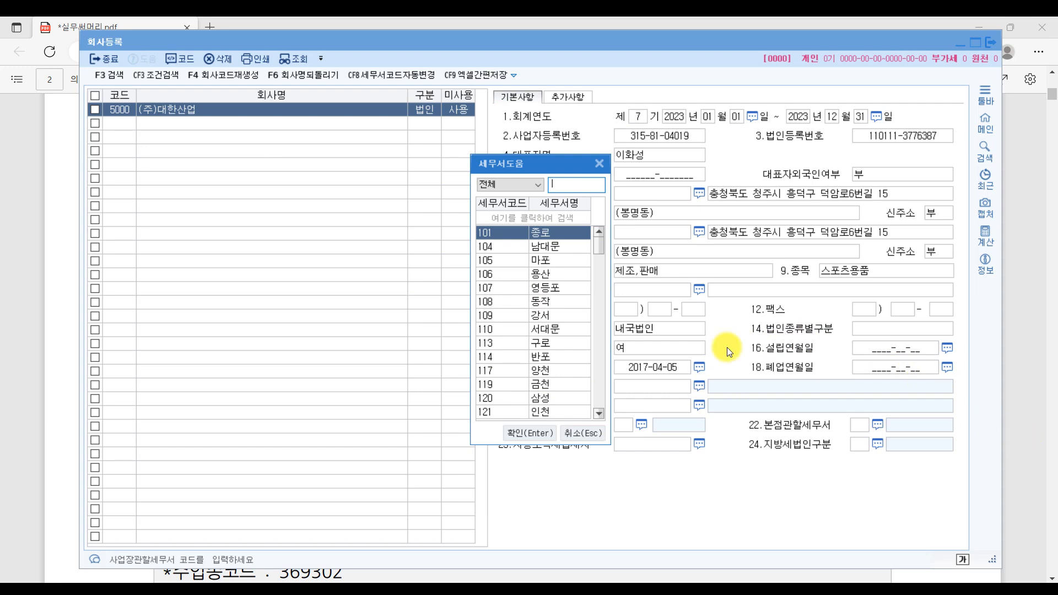
left_click(601, 163)
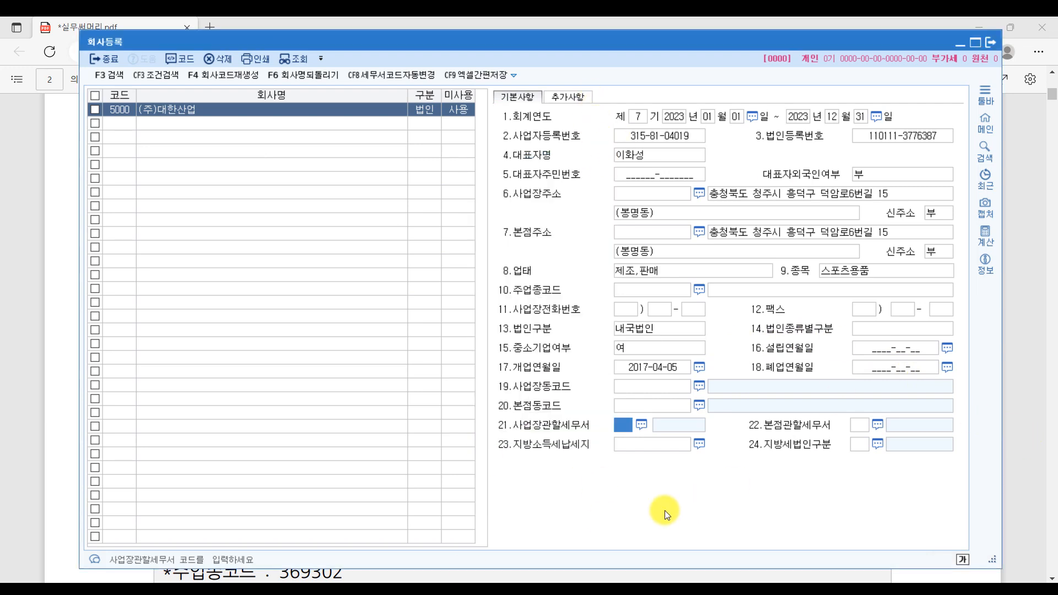
double_click(624, 426)
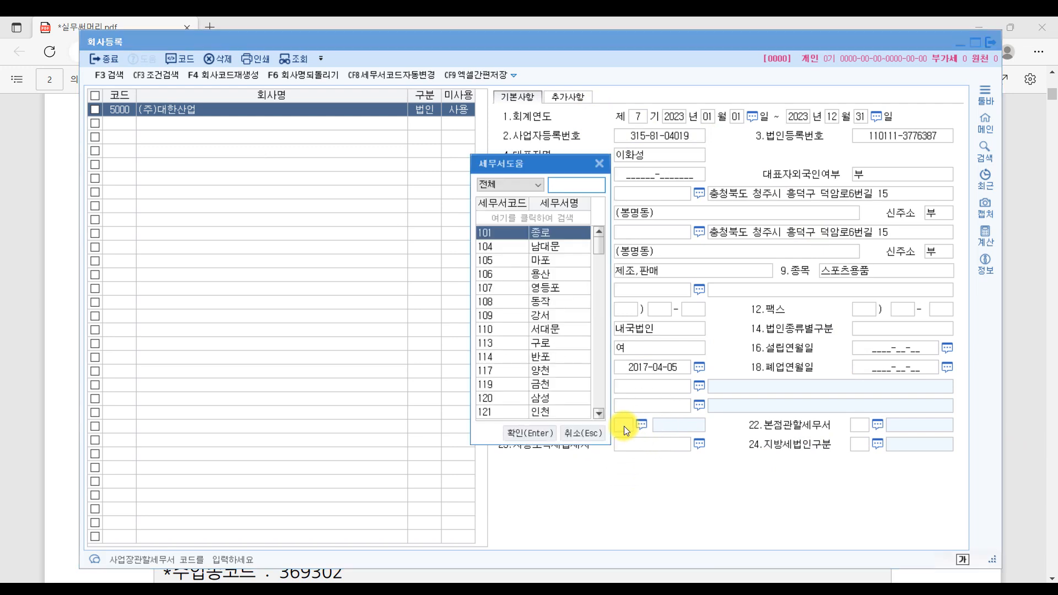
type("청주")
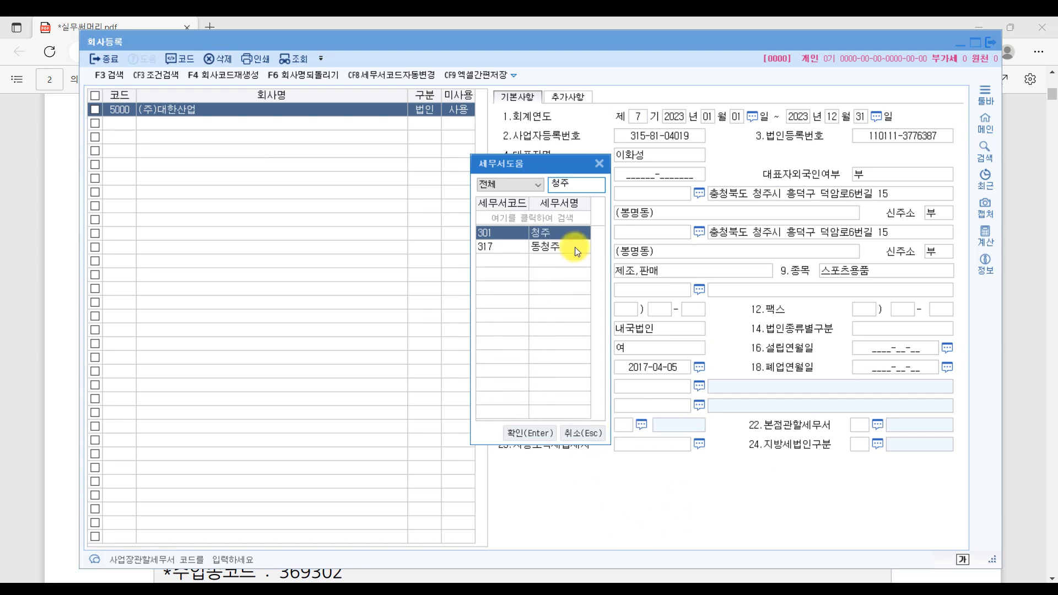
key("Return")
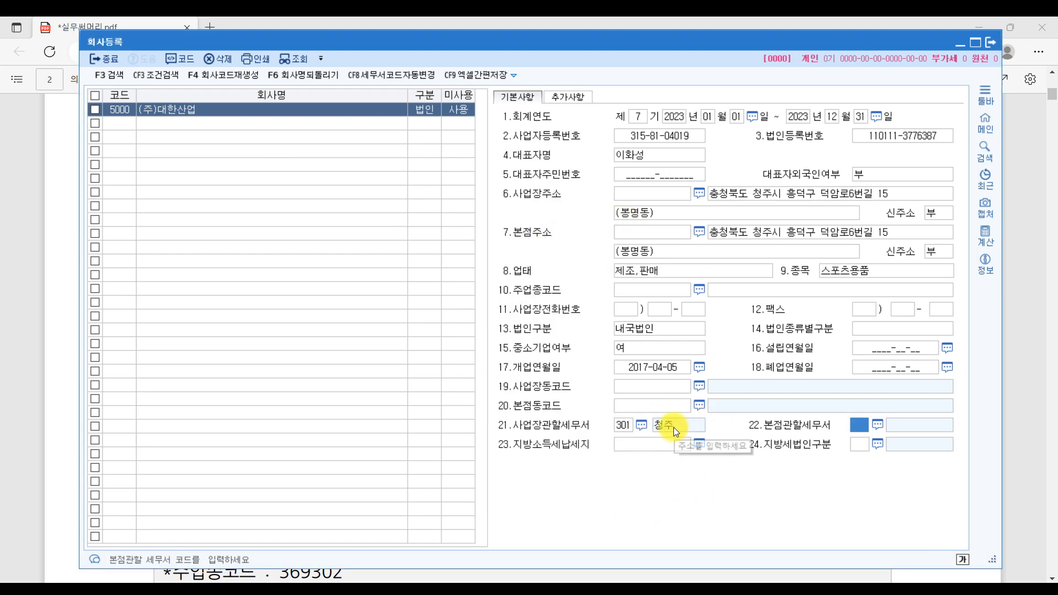
left_click(1028, 366)
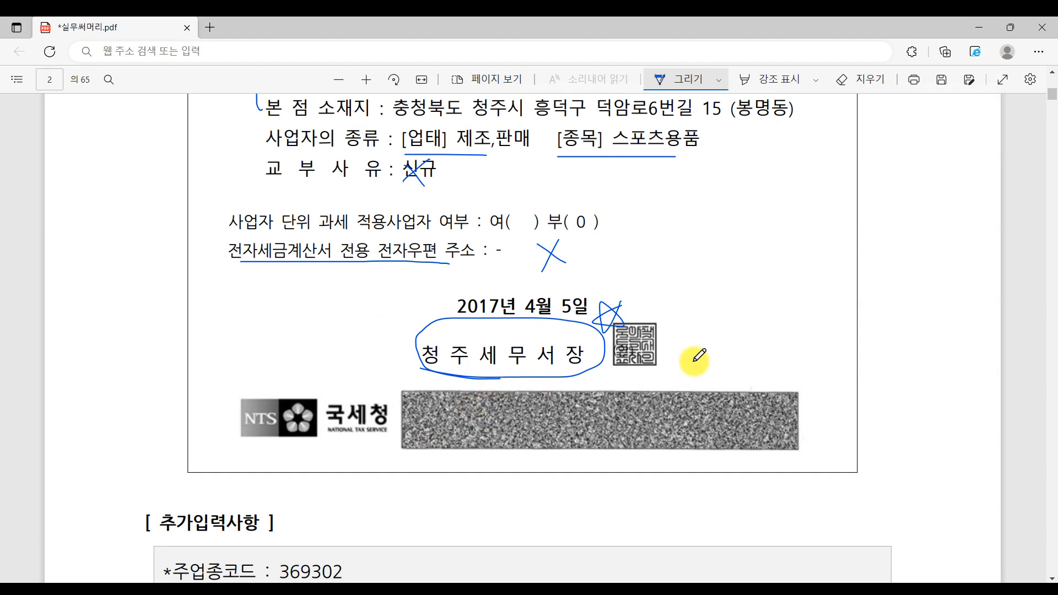
- Underline 주업종코드 : 369302 in the certificate's 추가입력사항 section
scroll(828, 504, "down", 4)
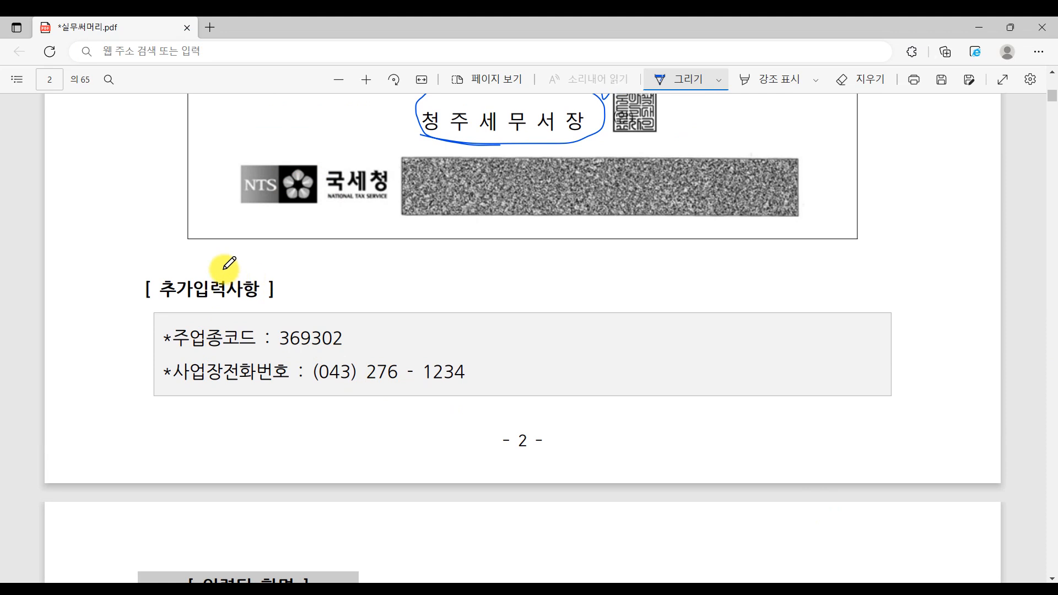
left_click_drag(177, 351, 385, 347)
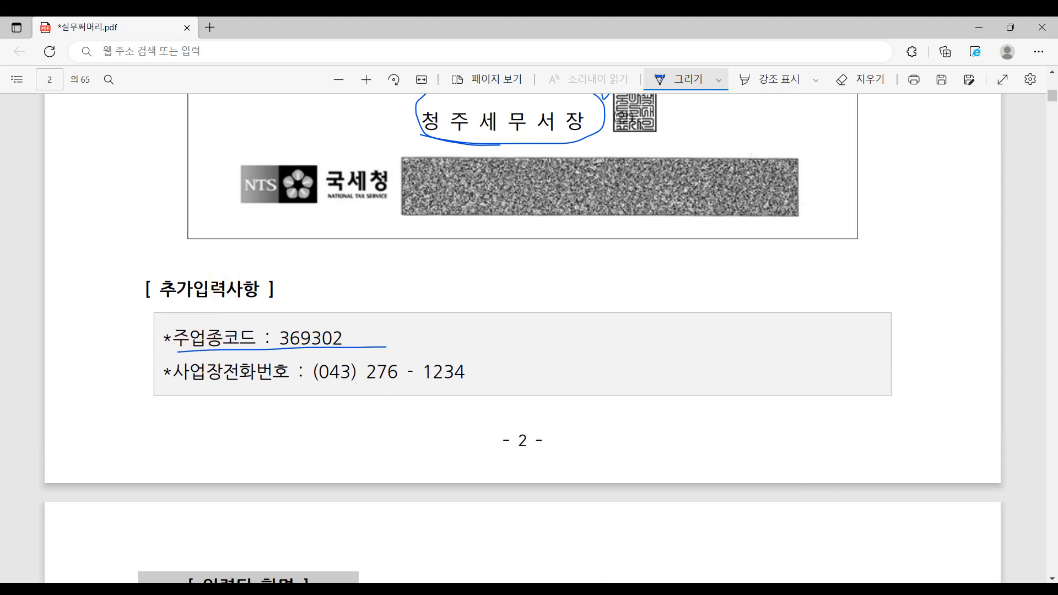
mouse_move(635, 589)
left_click(628, 540)
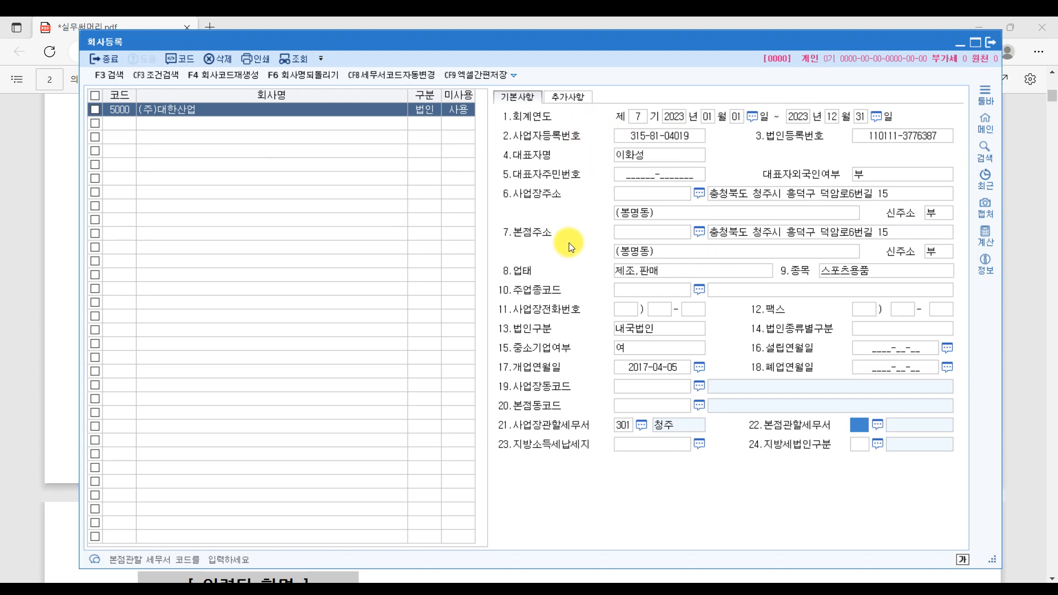
- Enter 369302 as the 주업종코드
left_click(617, 292)
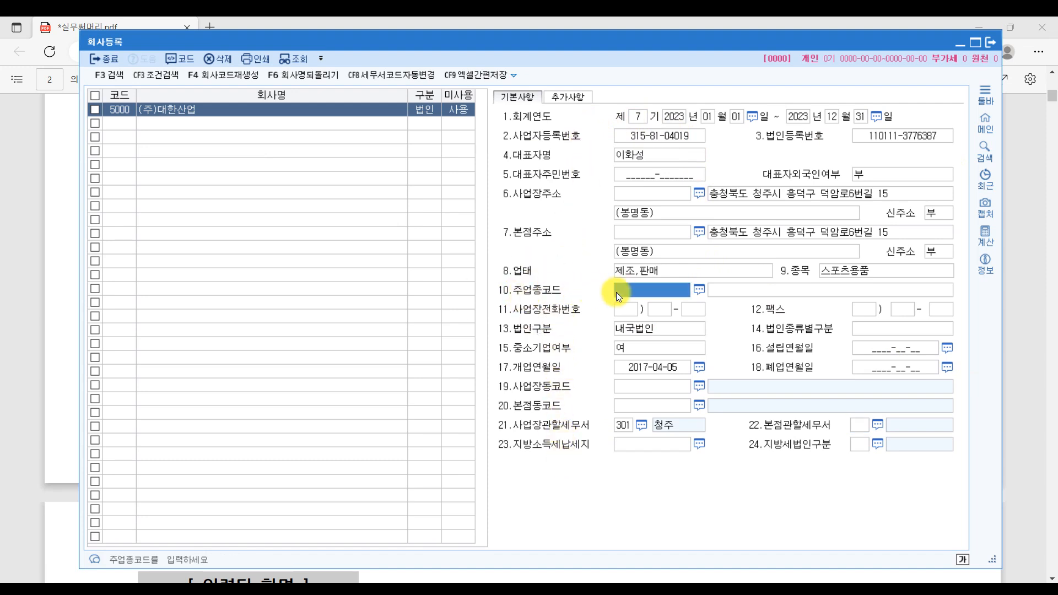
left_click(616, 293)
type("36")
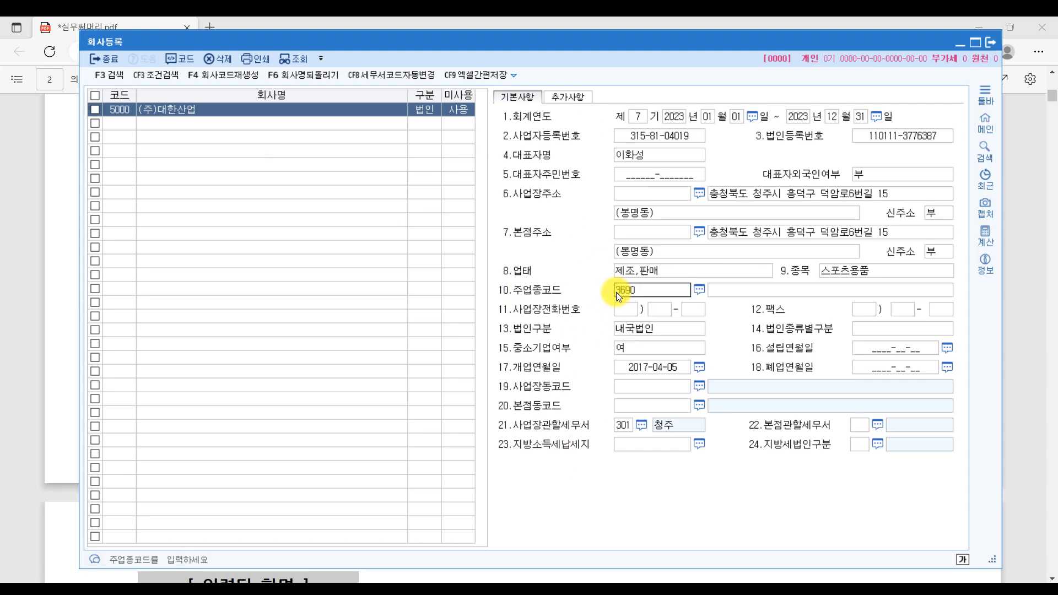
type("9302")
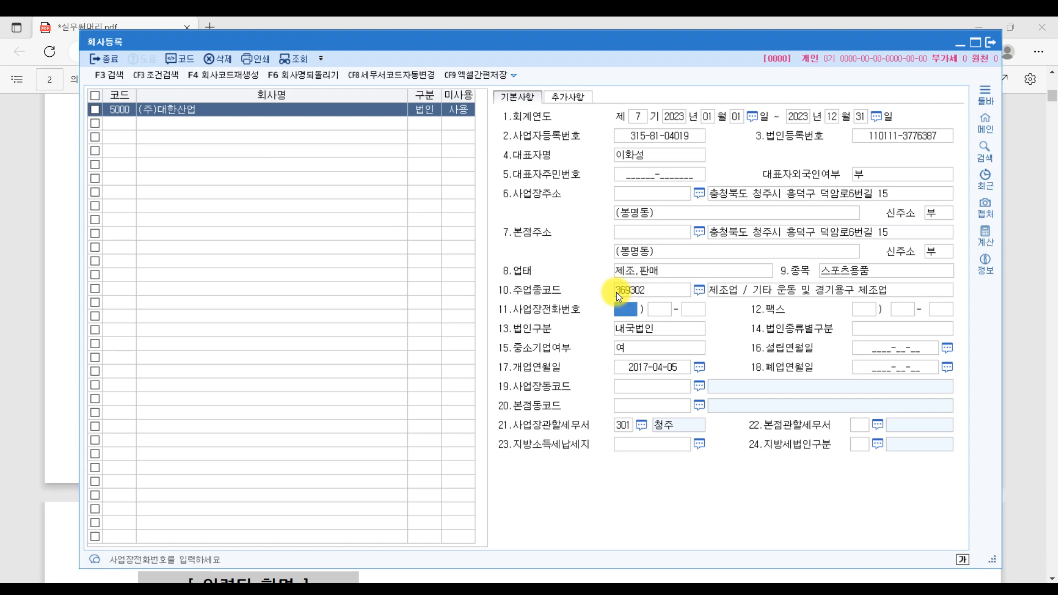
- Underline the workplace phone number line on the reference sheet
left_click(1022, 307)
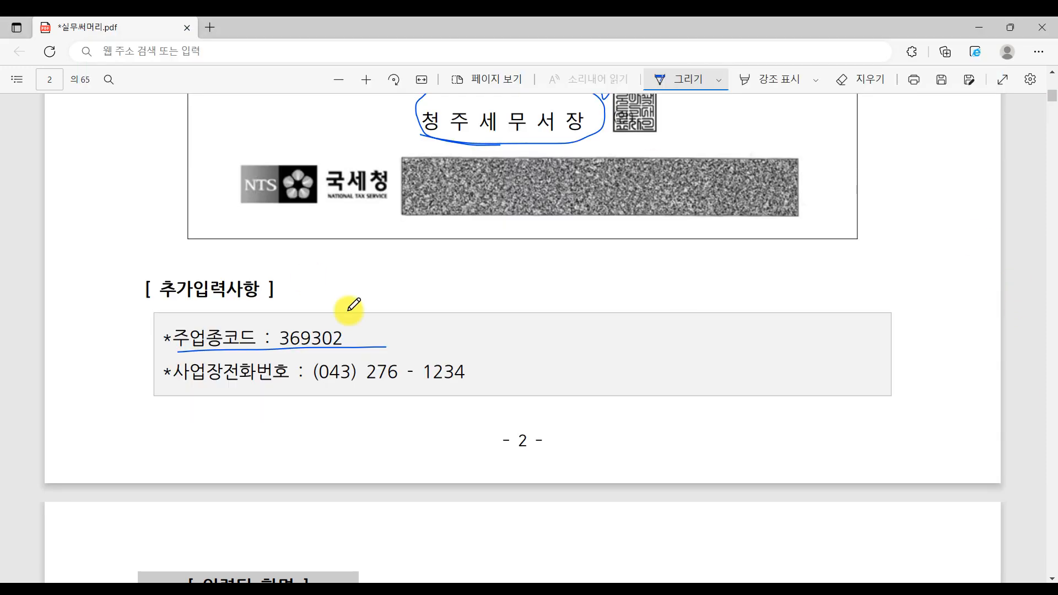
left_click_drag(190, 390, 535, 390)
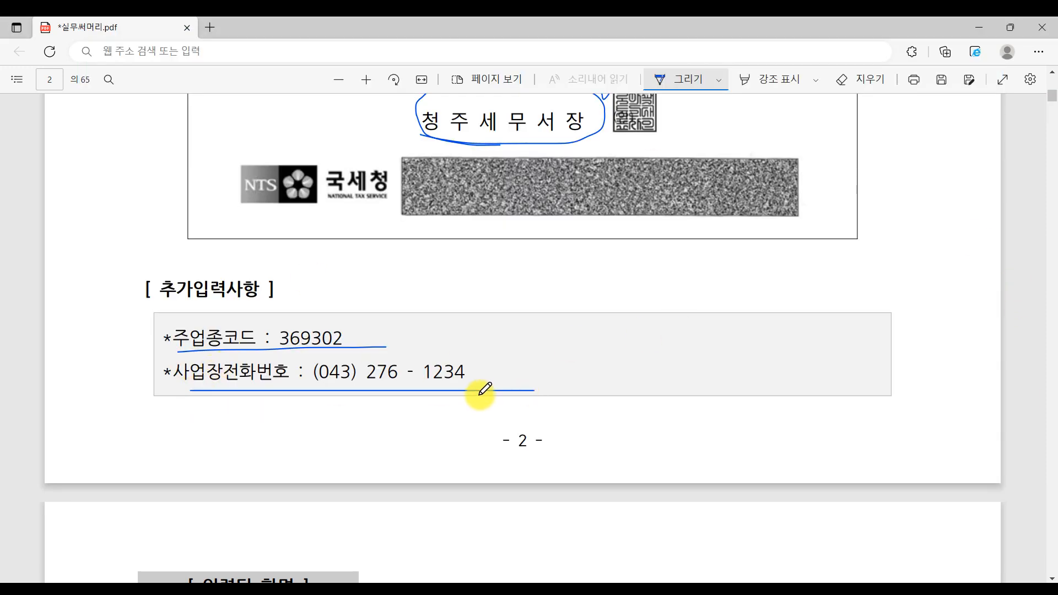
left_click(620, 588)
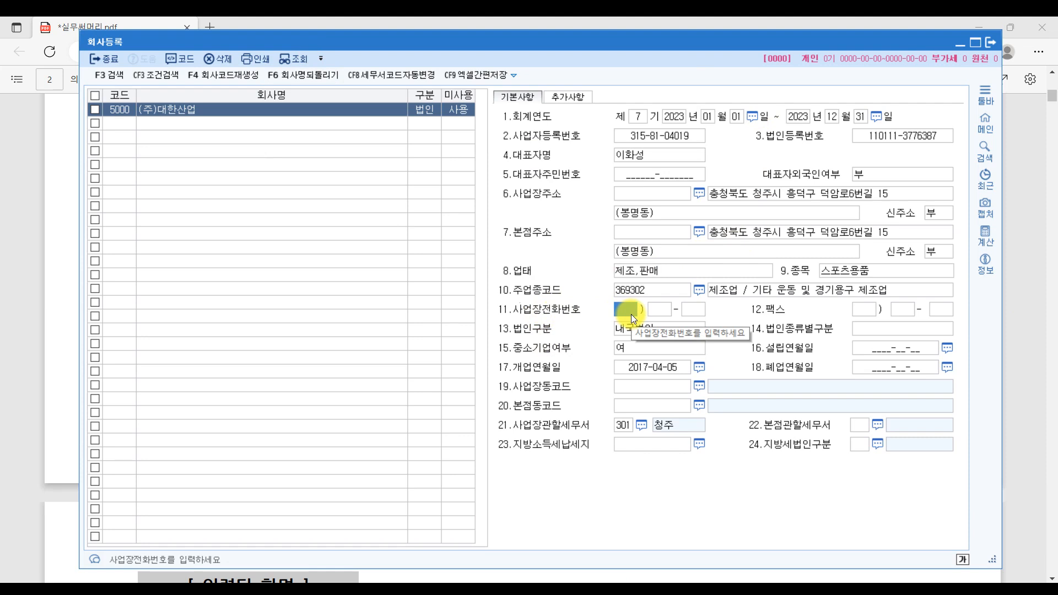
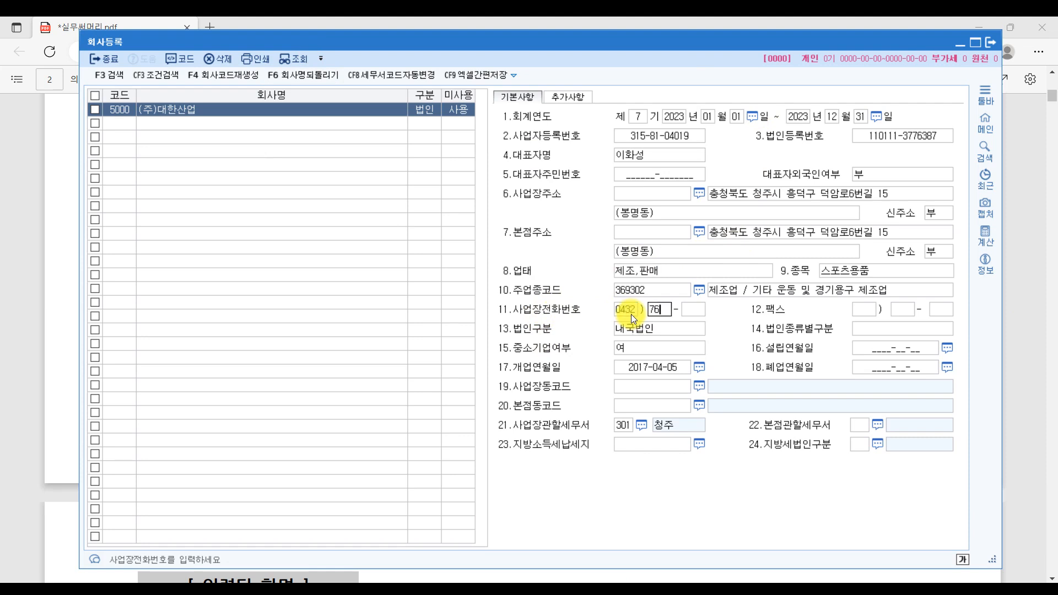
left_click(631, 314)
key("Return")
key("Return")
type("1234")
key("Return")
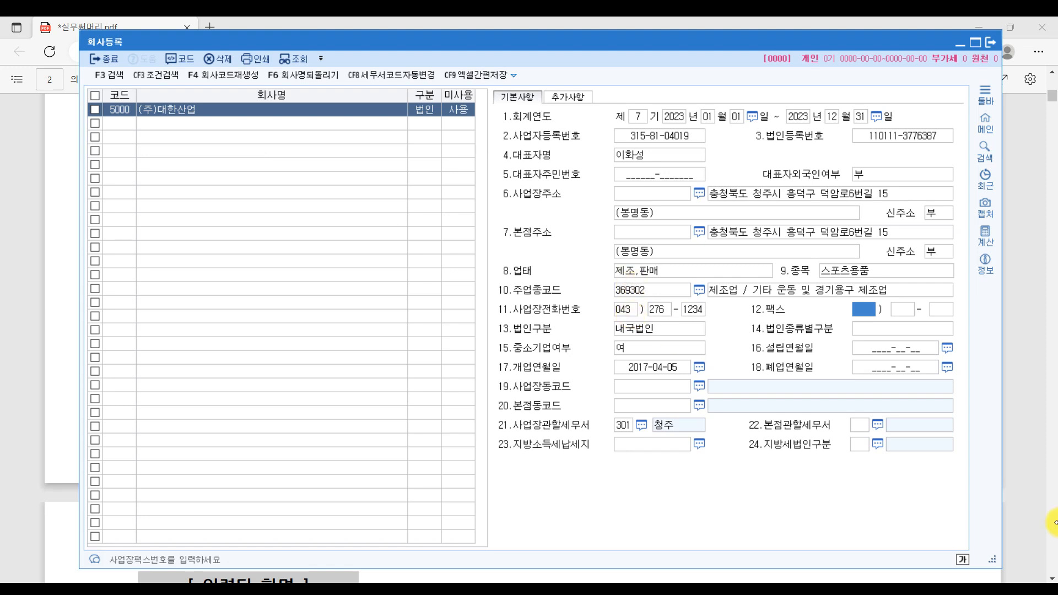
left_click(1030, 252)
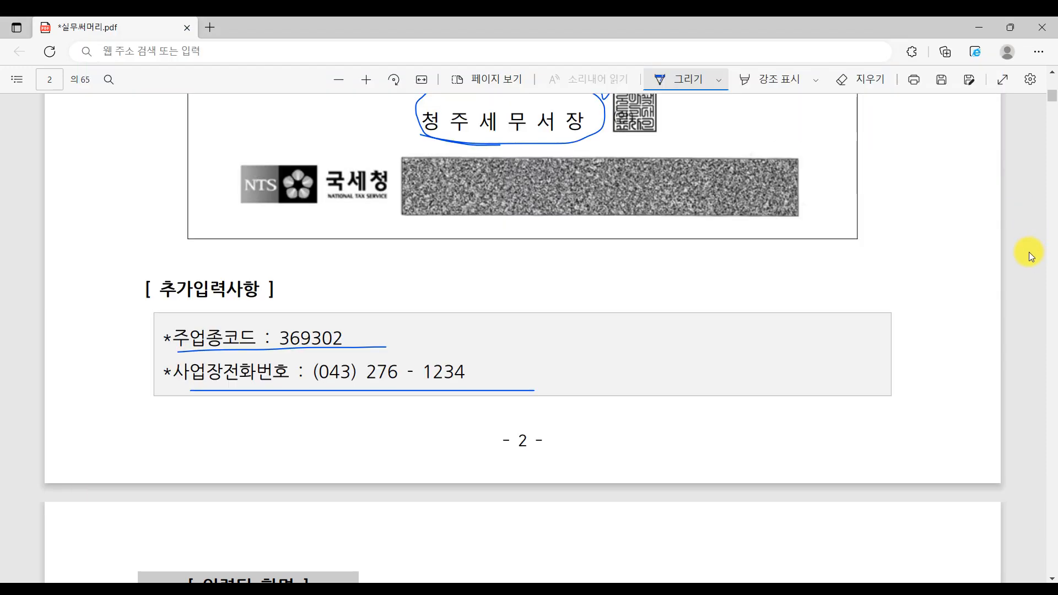
- On the PDF's page 3 sample screen, cross out fields 19, 20, 22 and 23 (동코드 and tax-office codes)
scroll(425, 411, "up", 15)
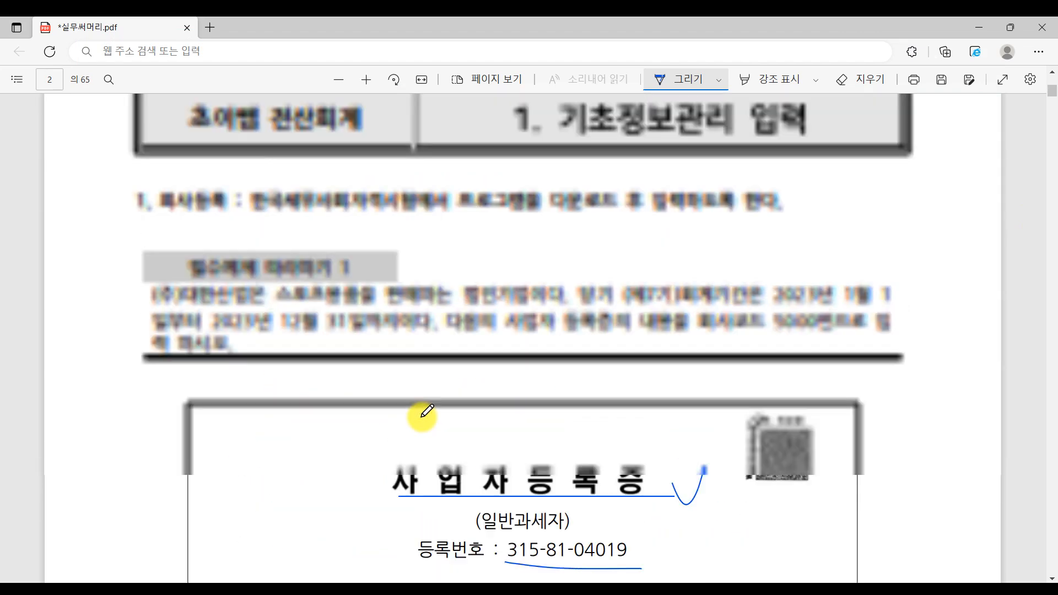
scroll(425, 414, "down", 3)
scroll(427, 413, "down", 15)
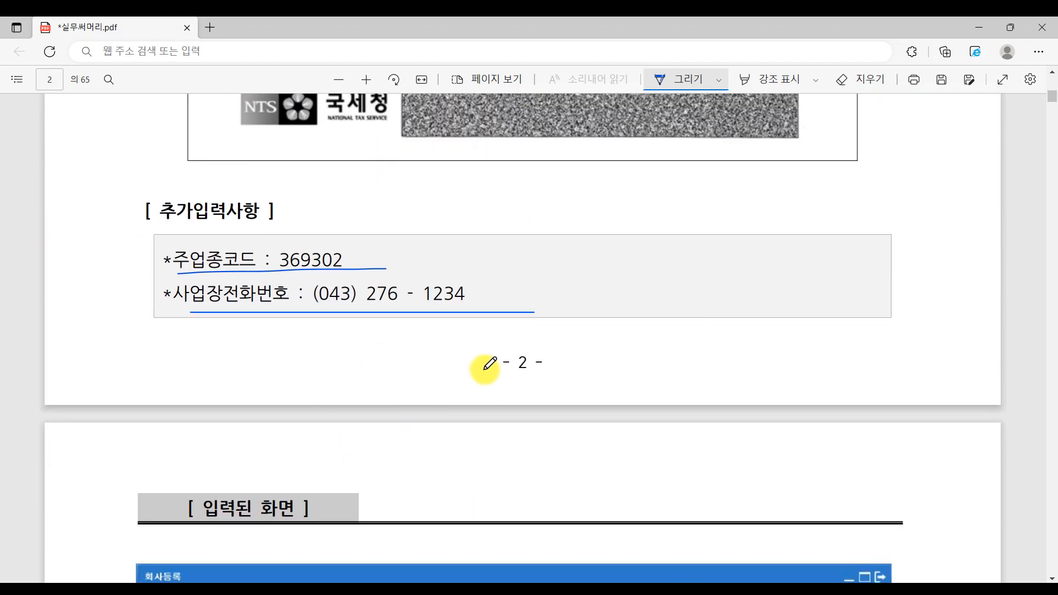
scroll(485, 365, "down", 5)
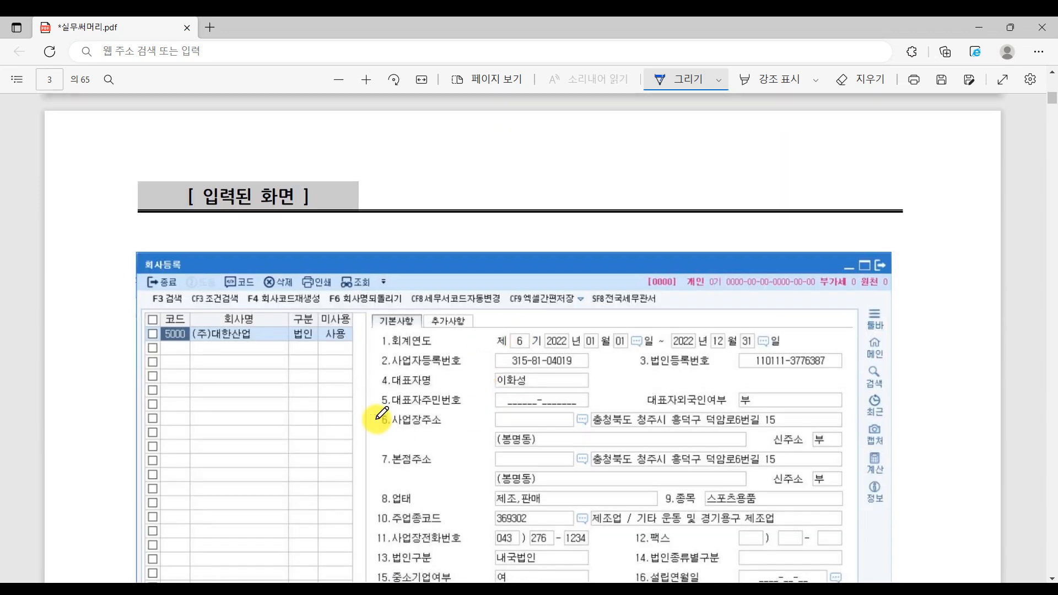
scroll(538, 347, "down", 3)
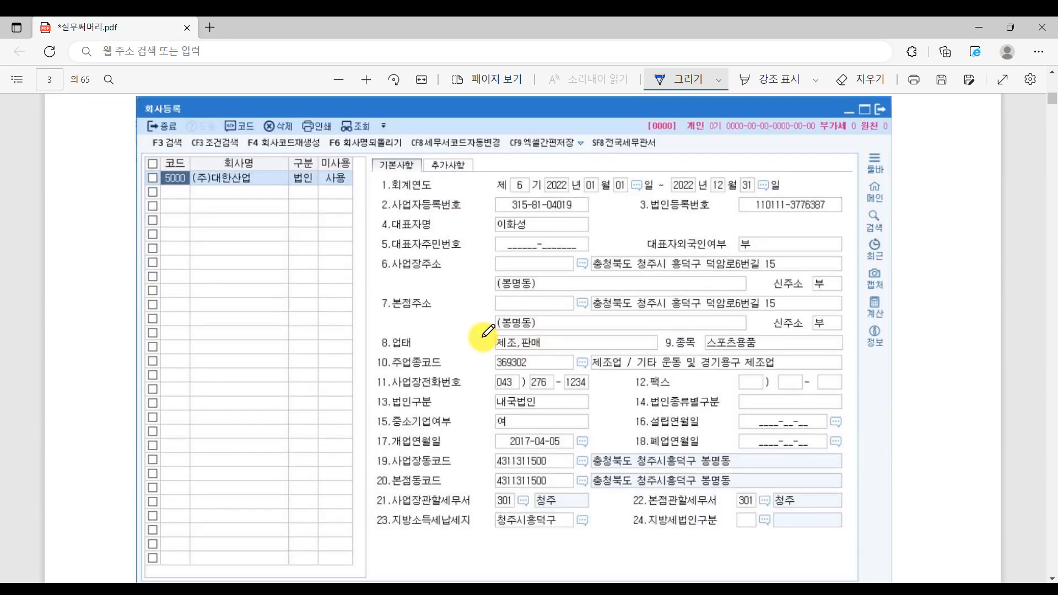
scroll(407, 275, "up", 1)
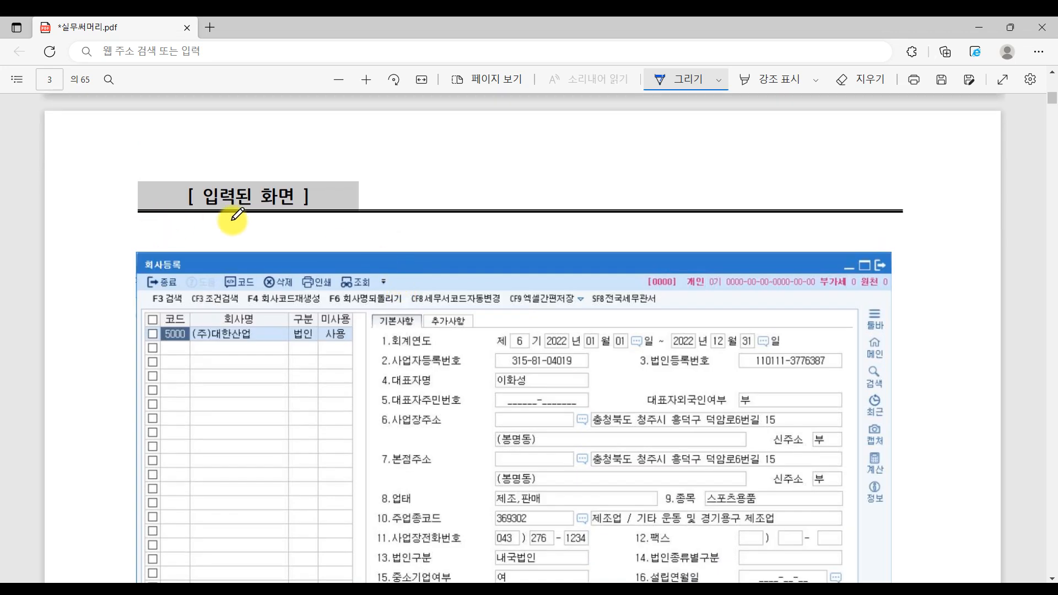
scroll(934, 347, "down", 3)
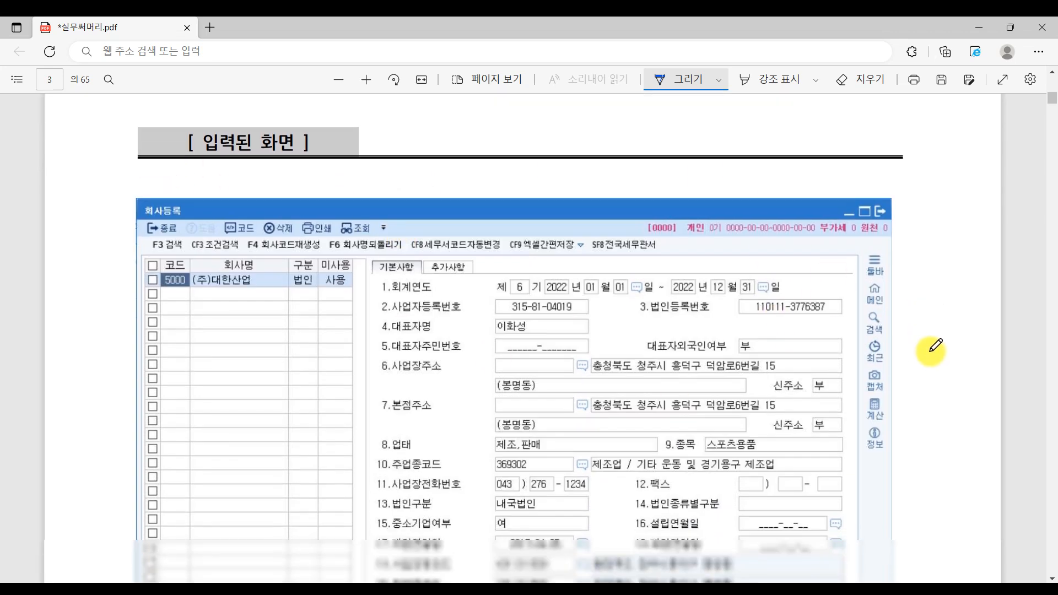
scroll(935, 346, "up", 1)
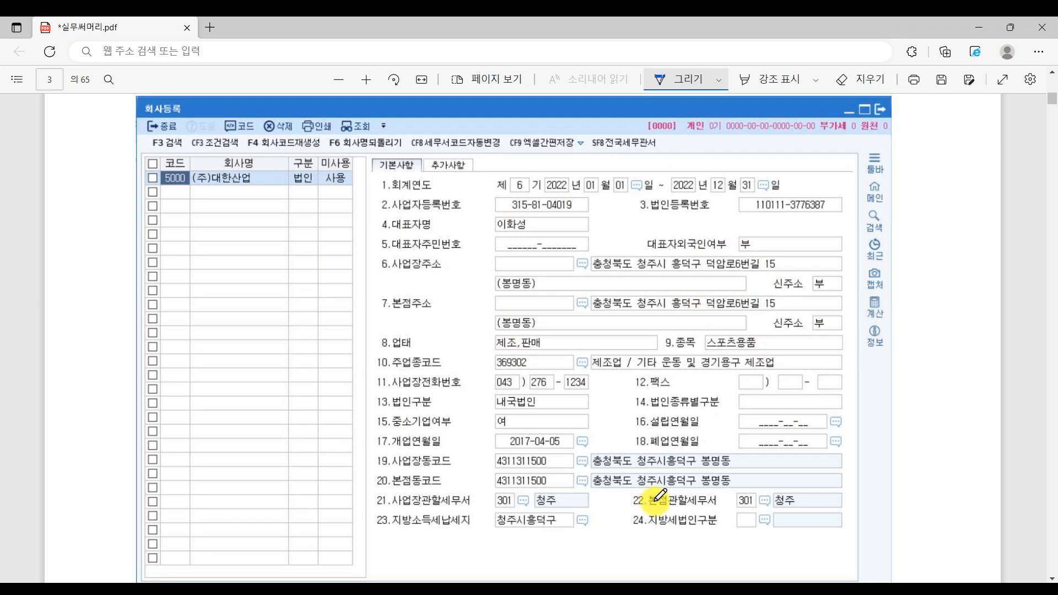
scroll(704, 474, "down", 1)
scroll(704, 474, "down", 2)
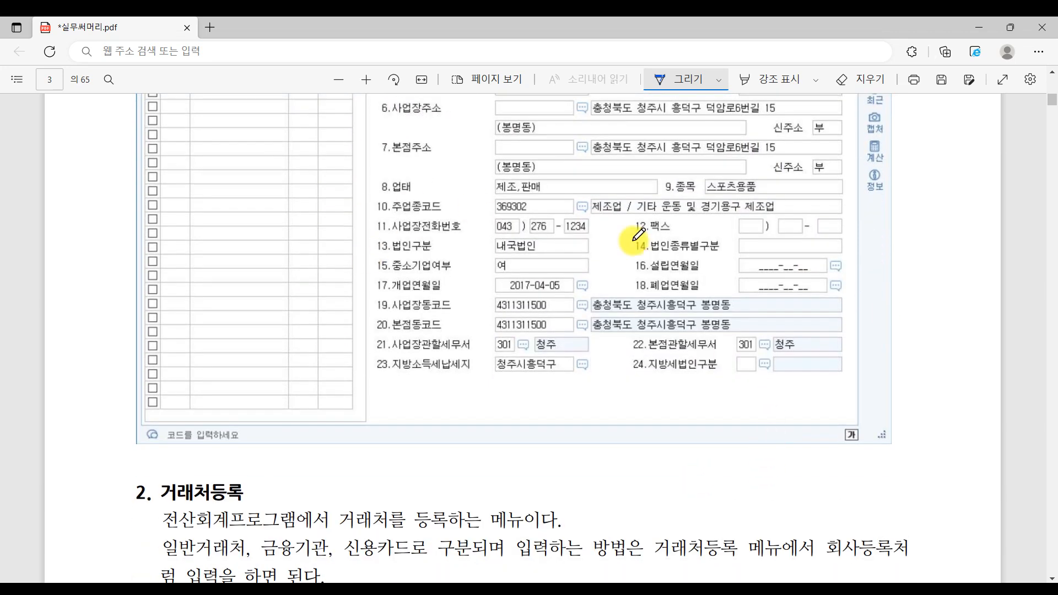
left_click_drag(388, 312, 480, 312)
left_click_drag(392, 332, 456, 331)
mouse_move(559, 325)
left_mouse_down()
mouse_move(484, 327)
mouse_move(483, 297)
mouse_move(569, 340)
left_mouse_up()
left_click_drag(495, 330, 566, 297)
left_click_drag(484, 302, 558, 320)
mouse_move(518, 378)
left_mouse_down()
mouse_move(566, 352)
mouse_move(570, 378)
left_mouse_up()
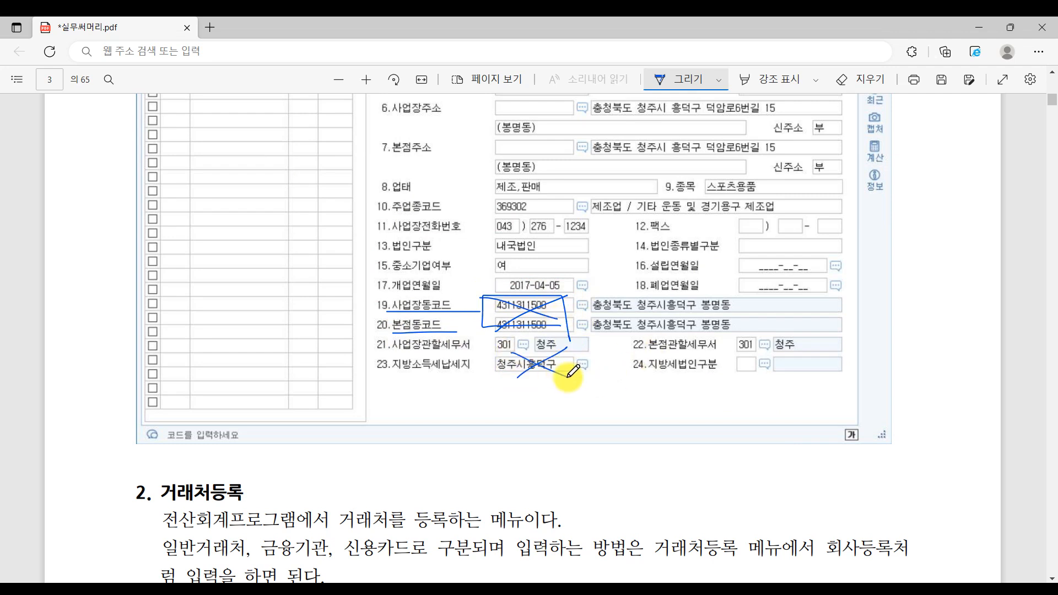
mouse_move(733, 369)
left_mouse_down()
mouse_move(799, 321)
mouse_move(797, 362)
left_mouse_up()
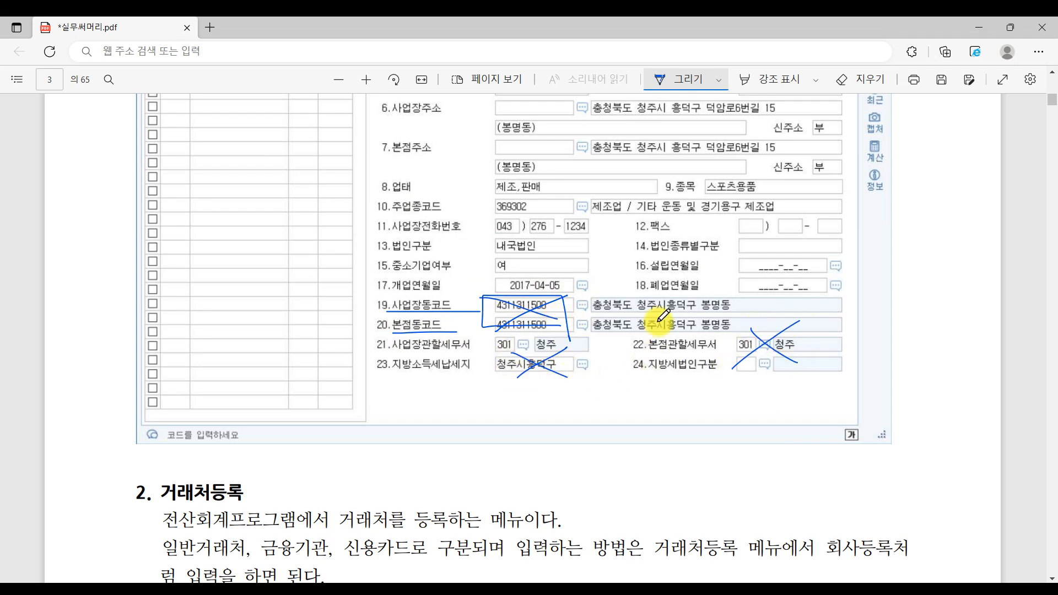
- Scroll the PDF to the 거래처등록 exercise 필수예제 따라하기 2
scroll(567, 276, "down", 5)
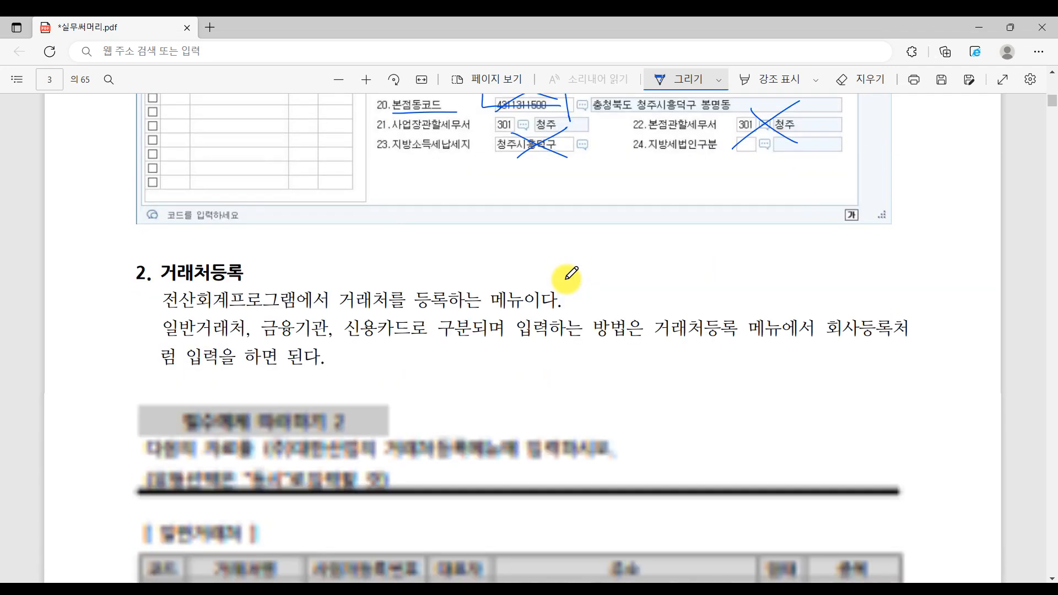
scroll(573, 275, "up", 15)
scroll(577, 276, "up", 15)
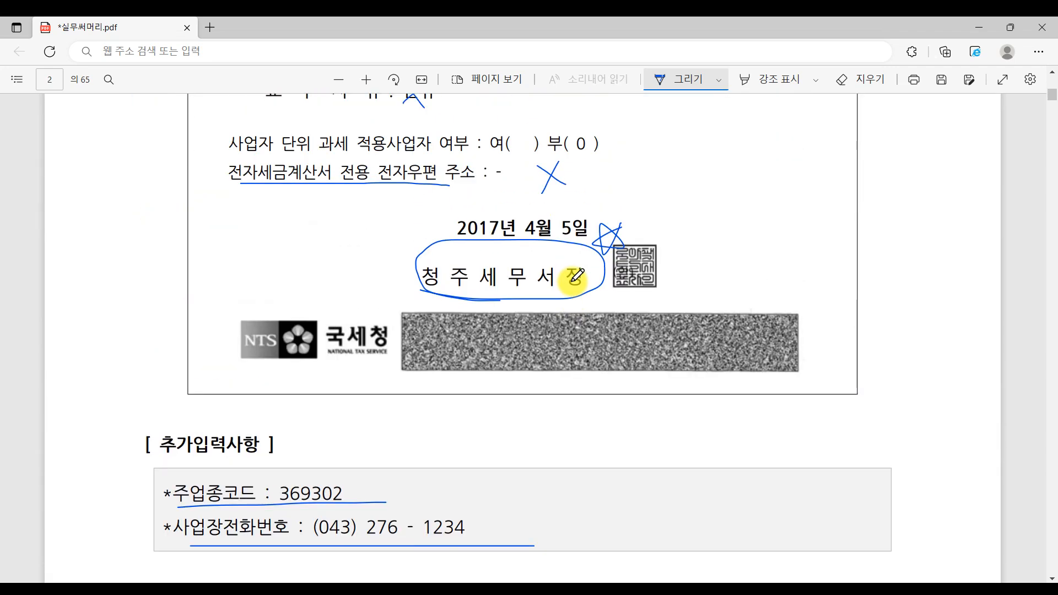
scroll(577, 277, "down", 15)
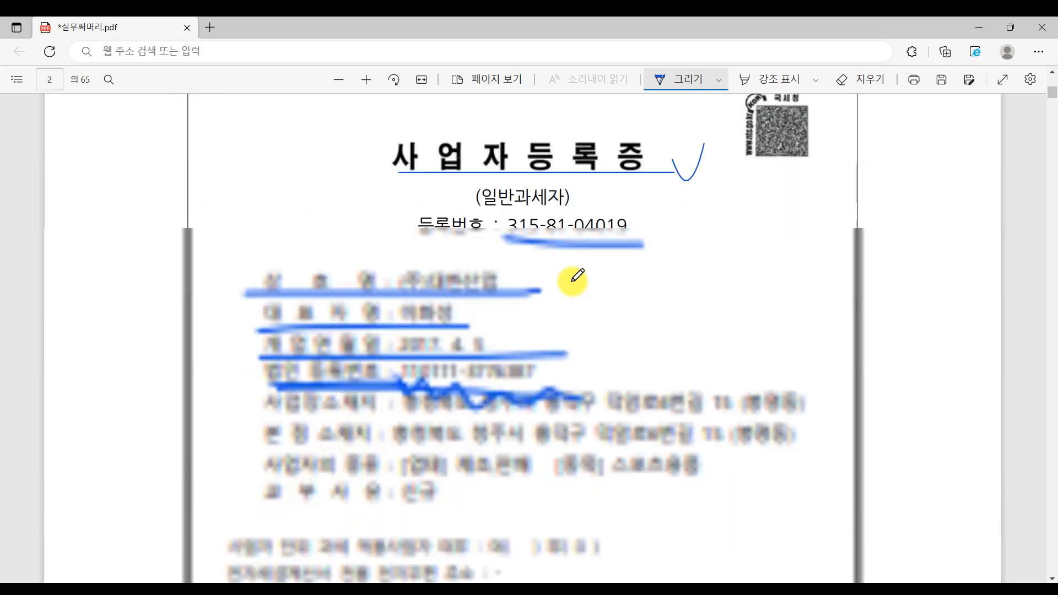
scroll(577, 277, "down", 15)
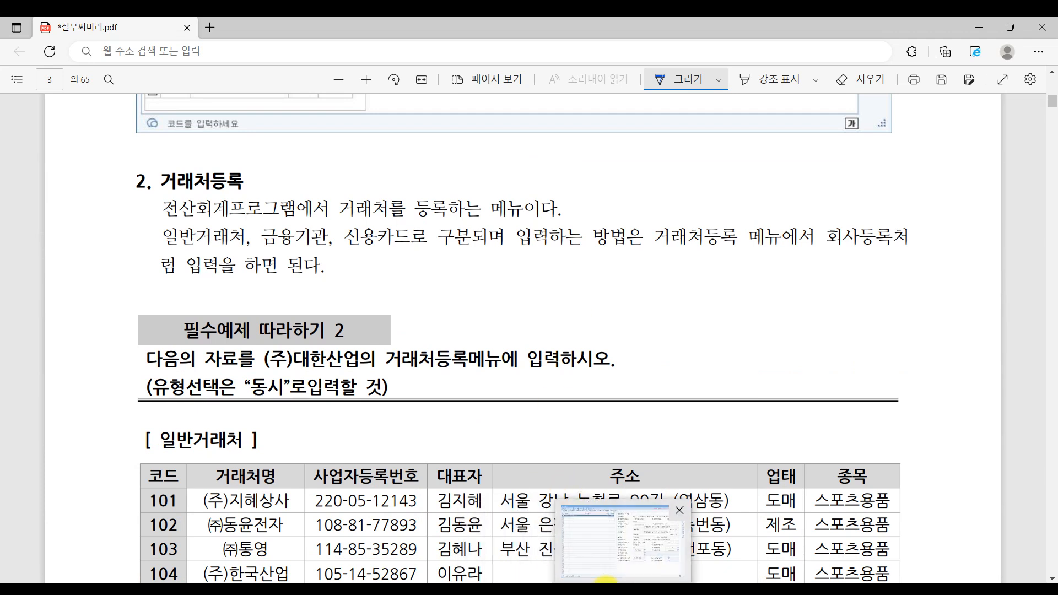
- Close the 회사등록 form and list the login screen's companies, showing 5000 (주)대한산업
left_click(606, 546)
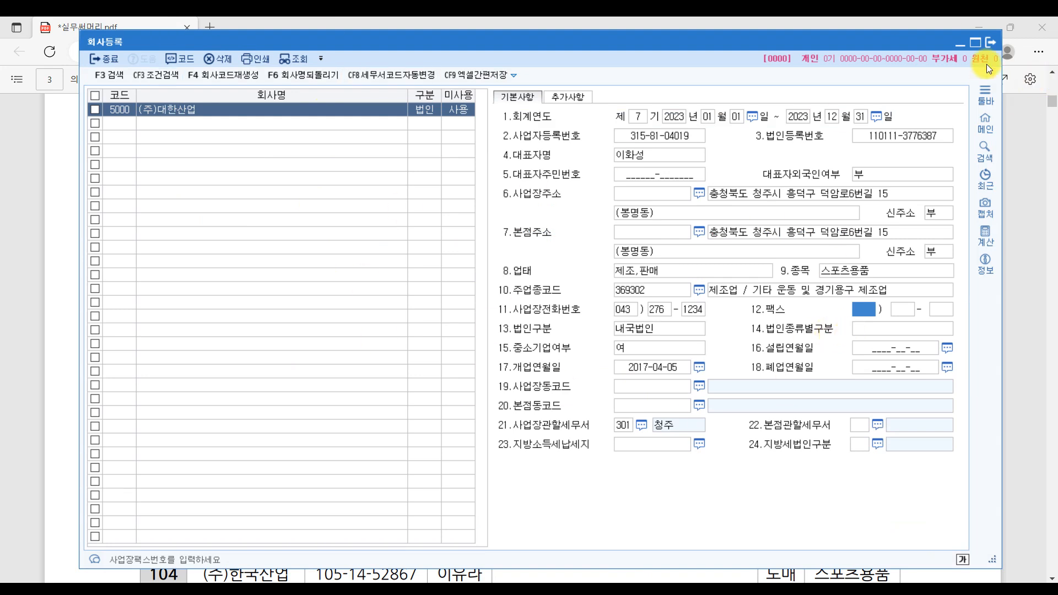
left_click(988, 42)
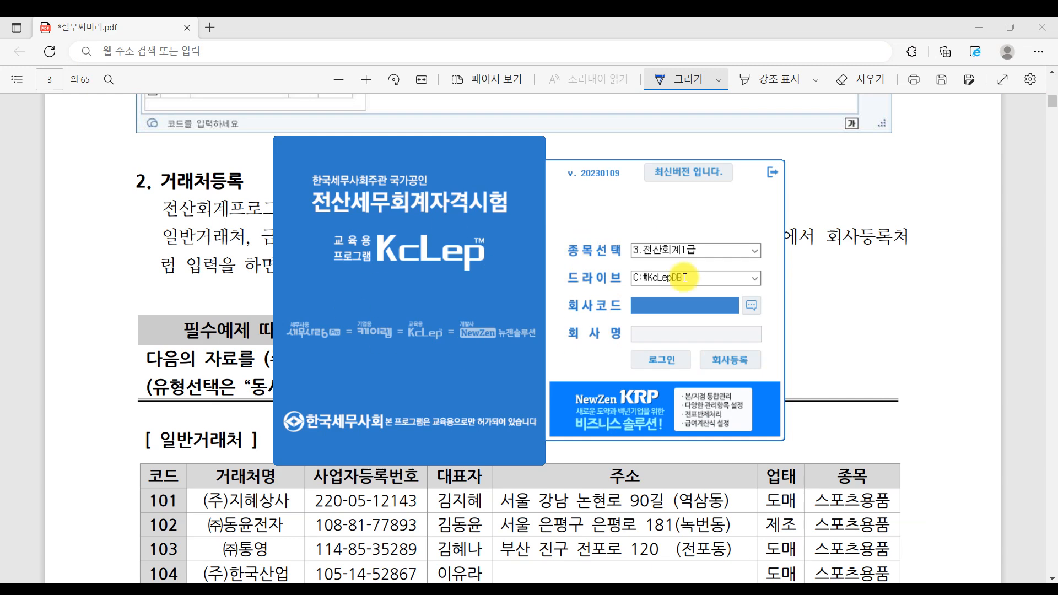
left_click(980, 21)
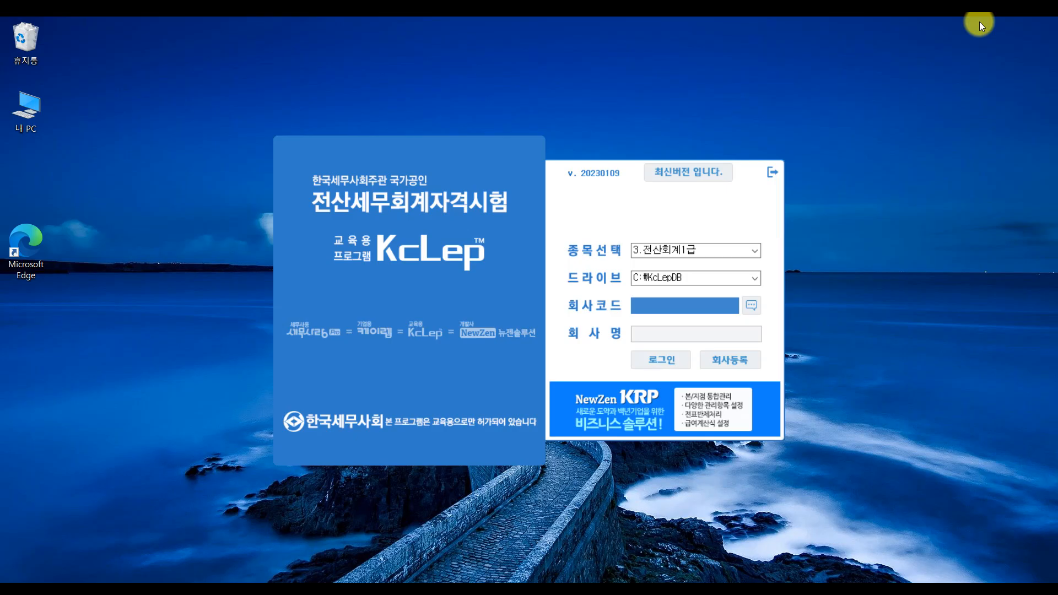
left_click(602, 314)
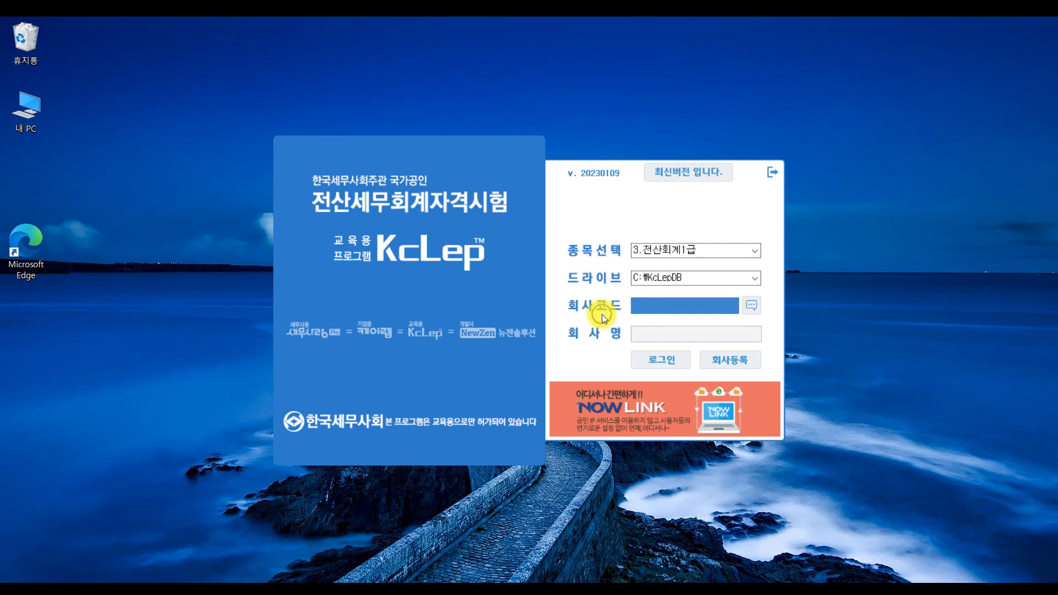
left_click(745, 309)
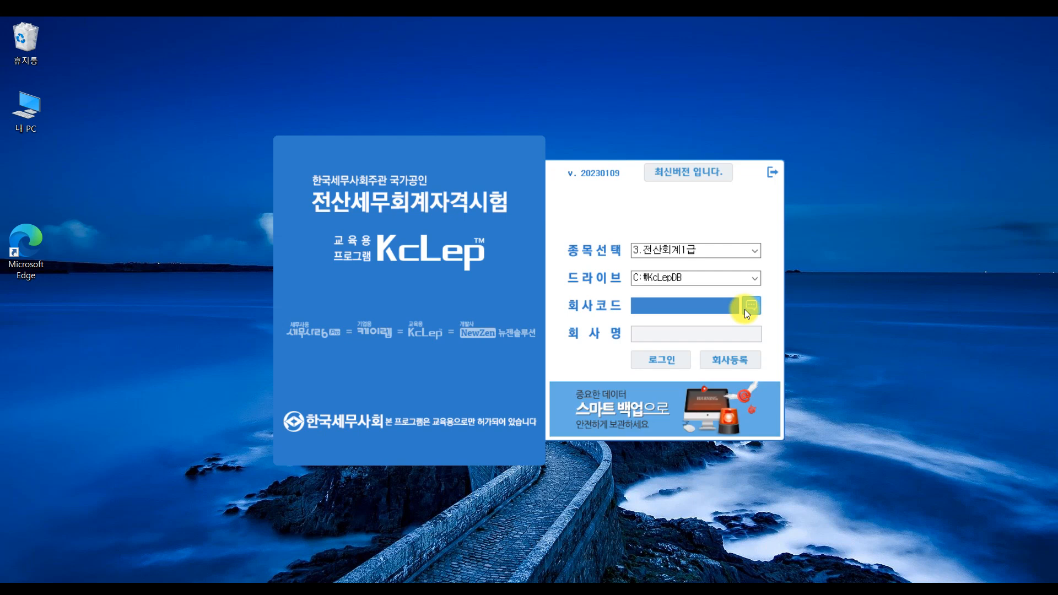
left_click(746, 306)
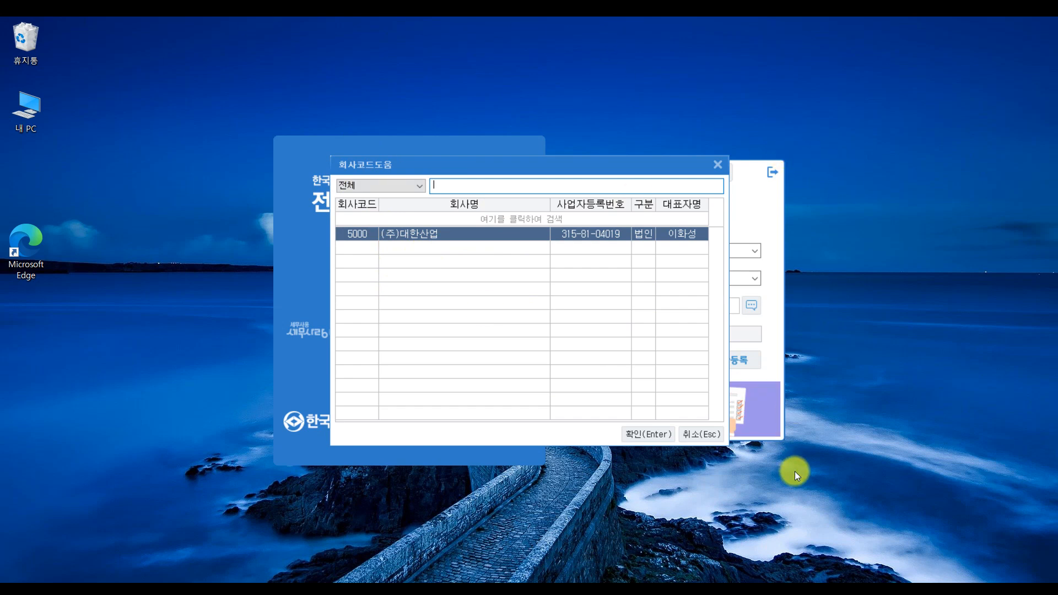
- Log in to company 5000 (주)대한산업, then exit KcLep, confirming with 예(Y)
left_click(629, 434)
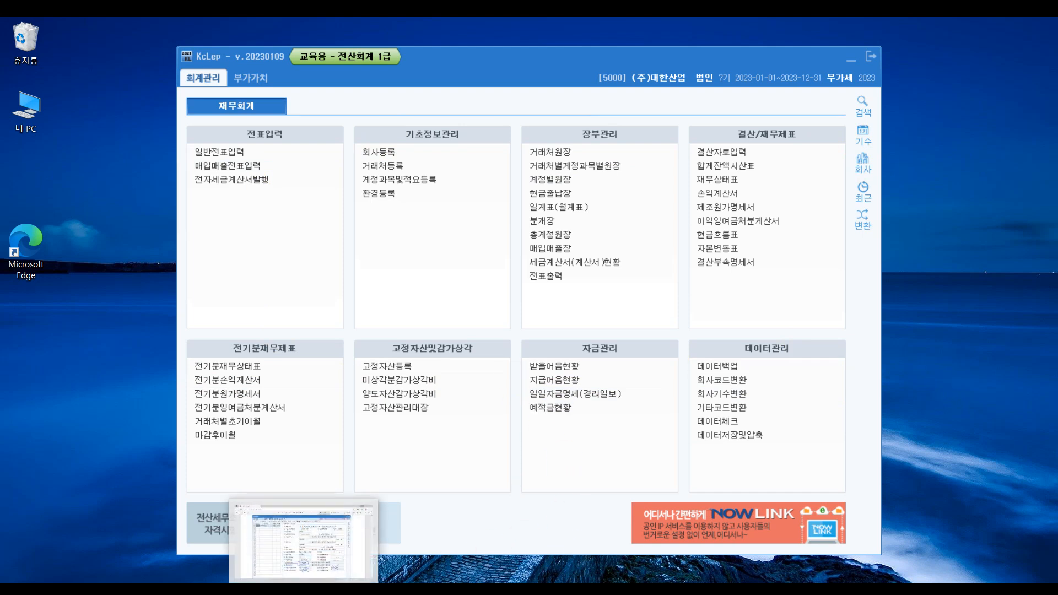
left_click(382, 179)
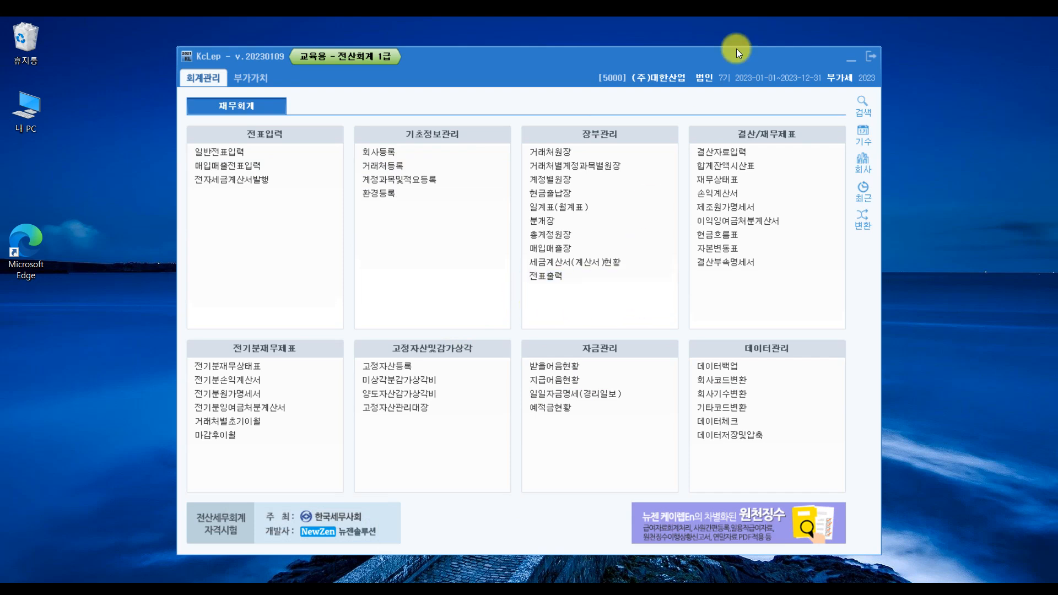
left_click(875, 55)
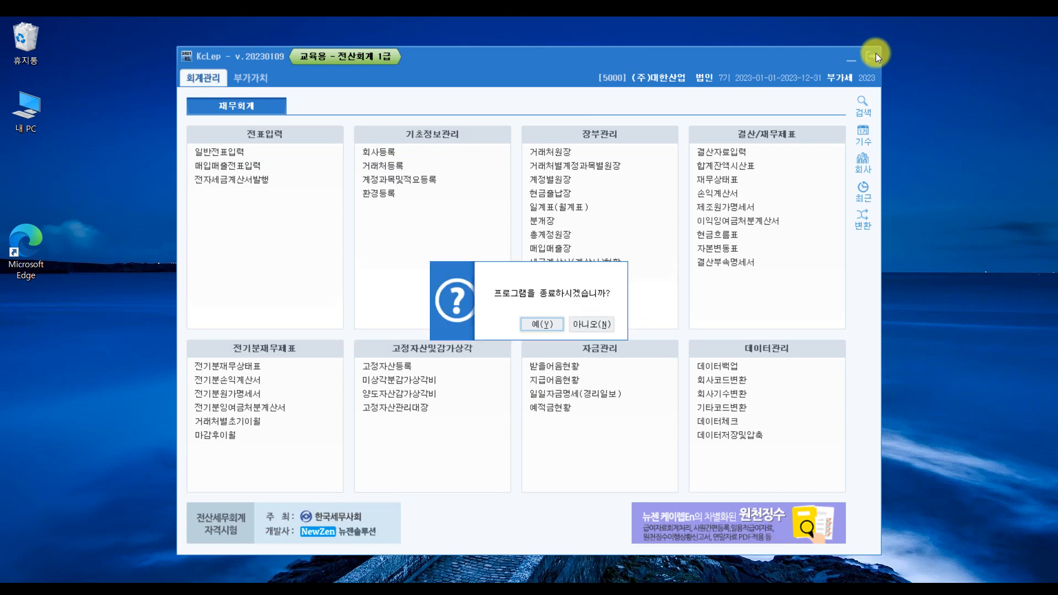
left_click(544, 323)
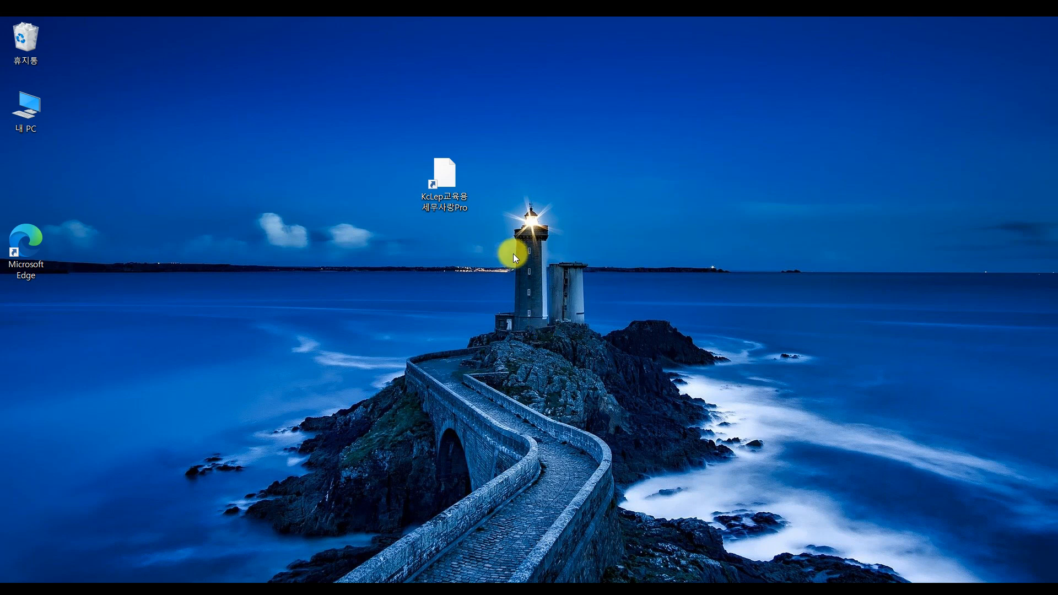
- Relaunch KcLep, enter company 5000 (주)대한산업, and reposition its 회사등록 window
double_click(455, 200)
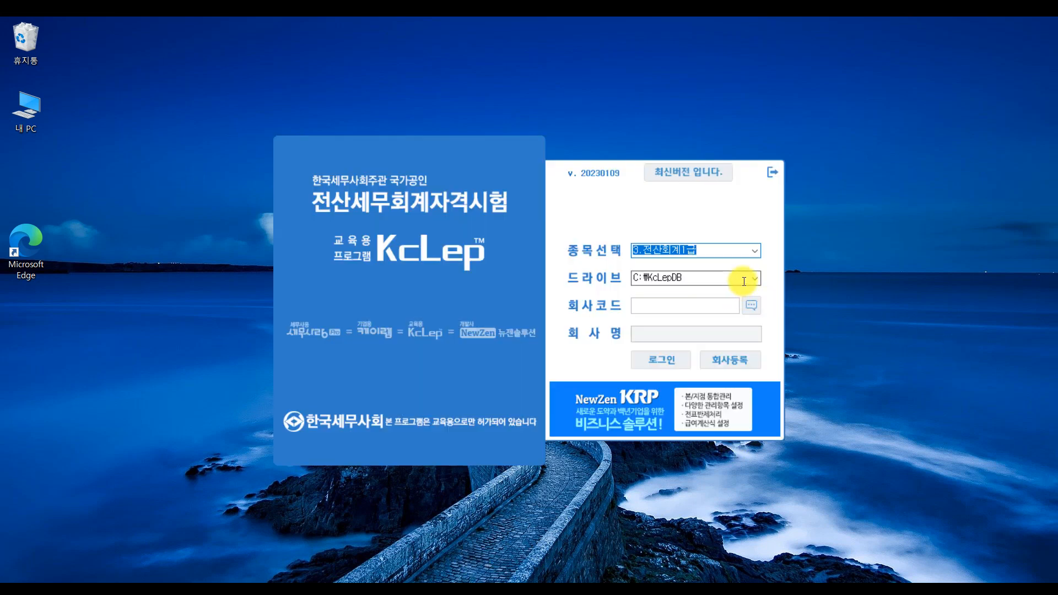
left_click(752, 304)
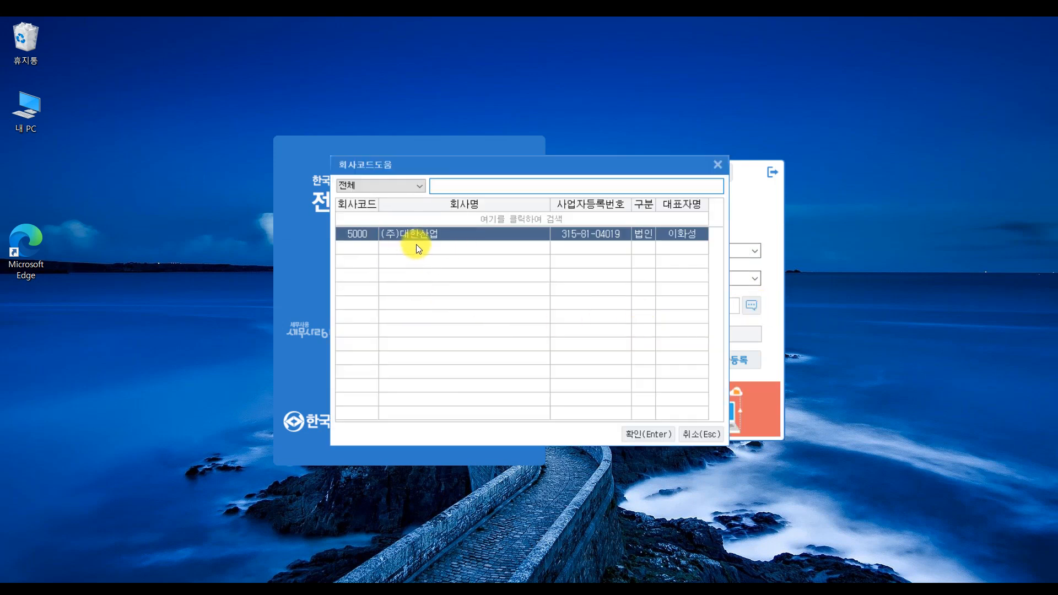
double_click(415, 244)
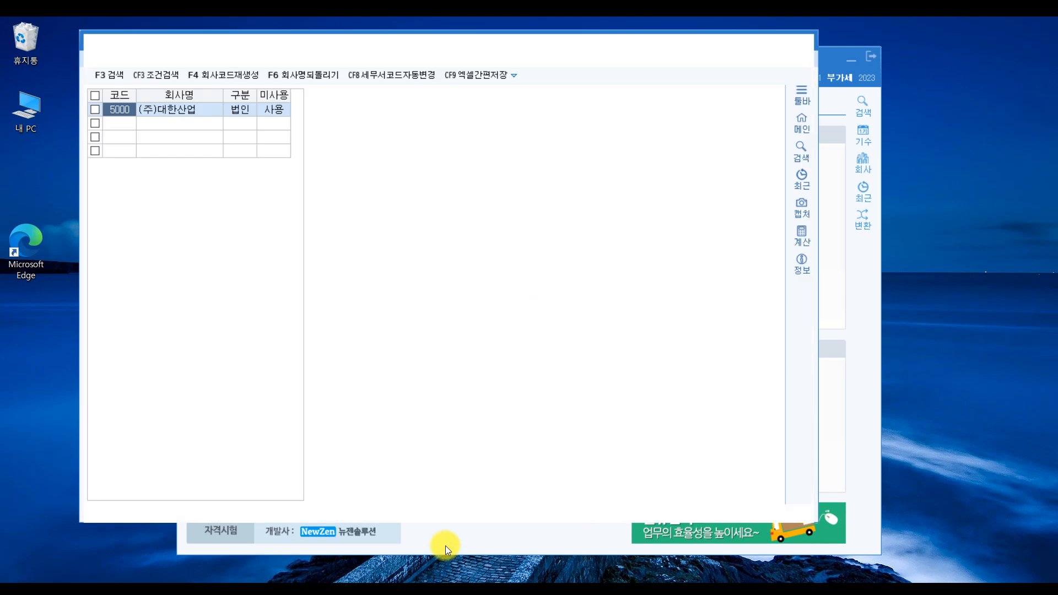
left_click_drag(309, 43, 385, 67)
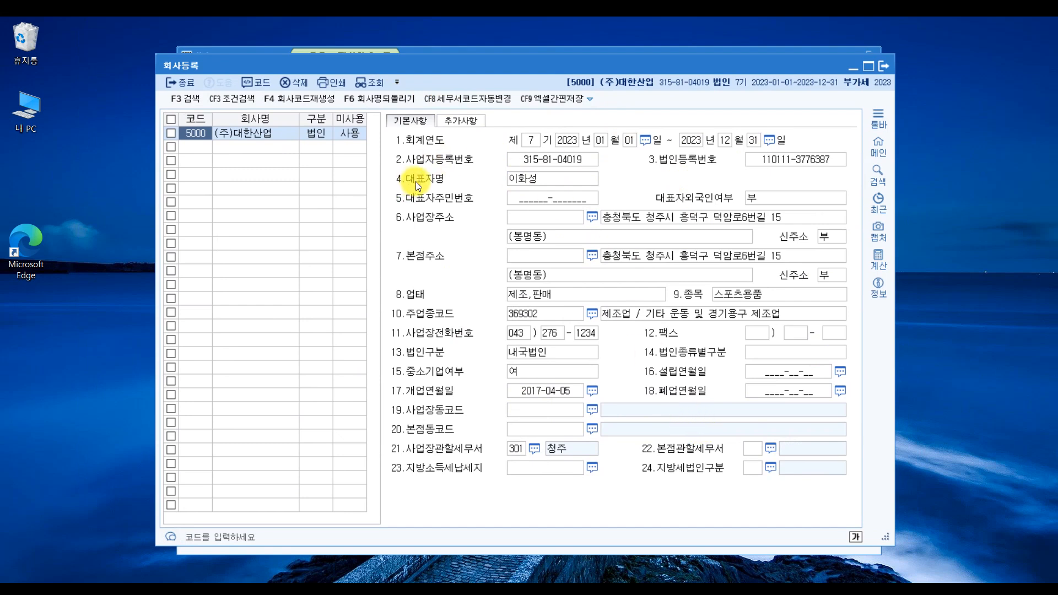
left_click(523, 180)
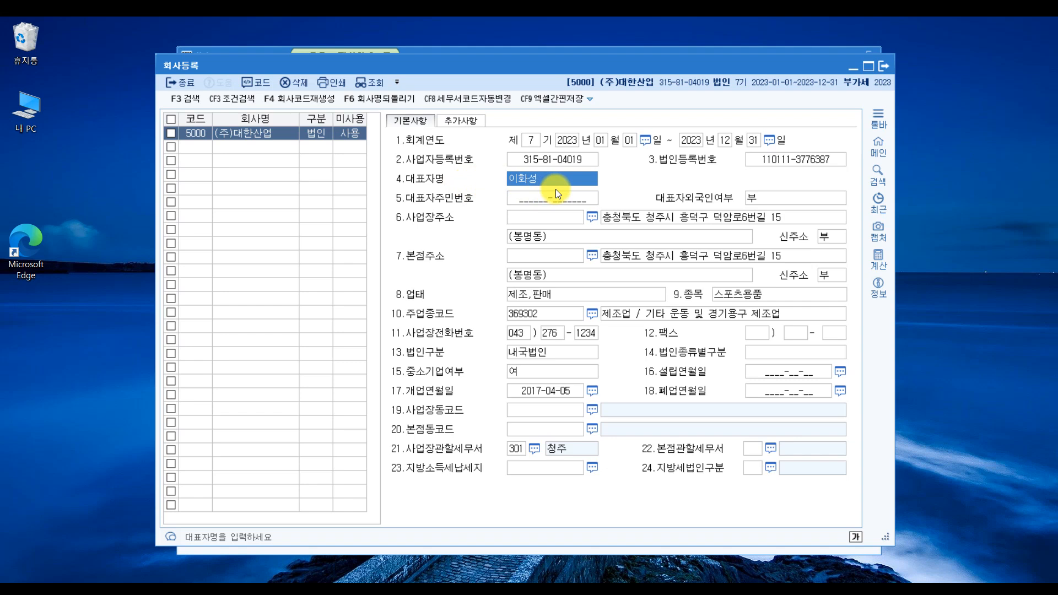
key("Return")
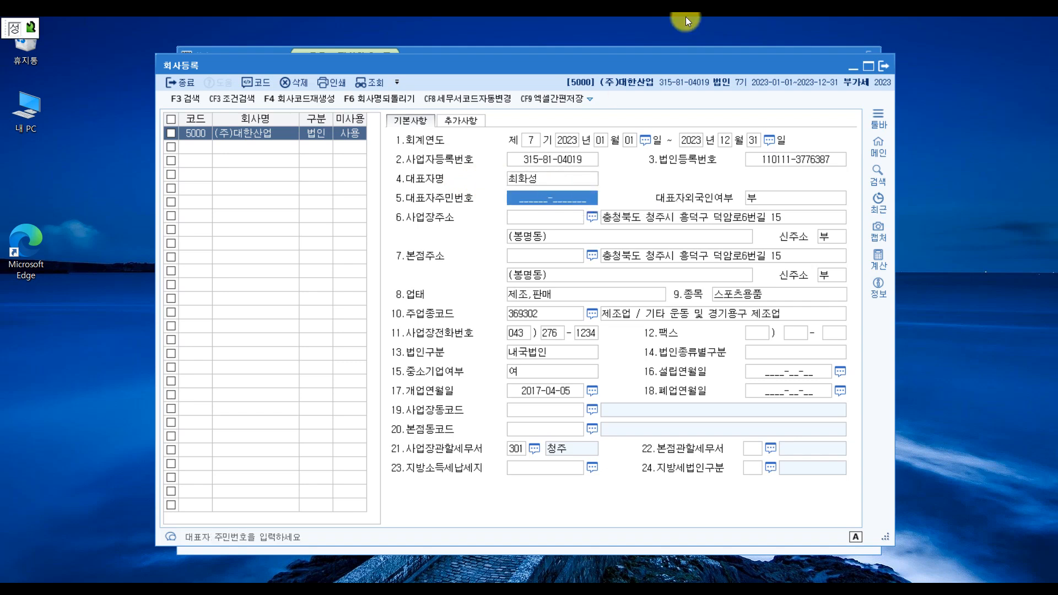
left_click(553, 181)
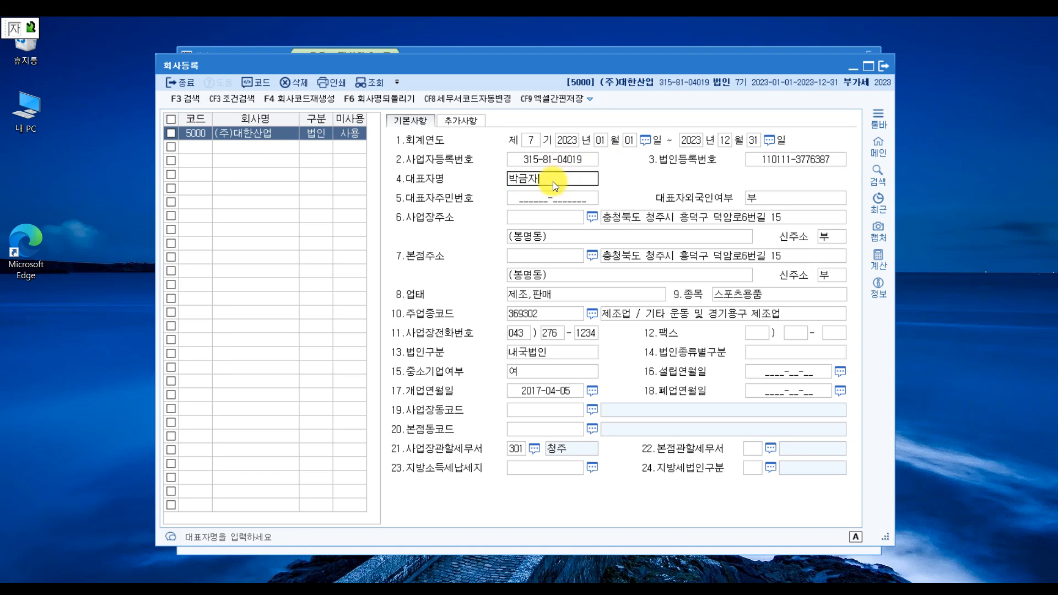
key("Return")
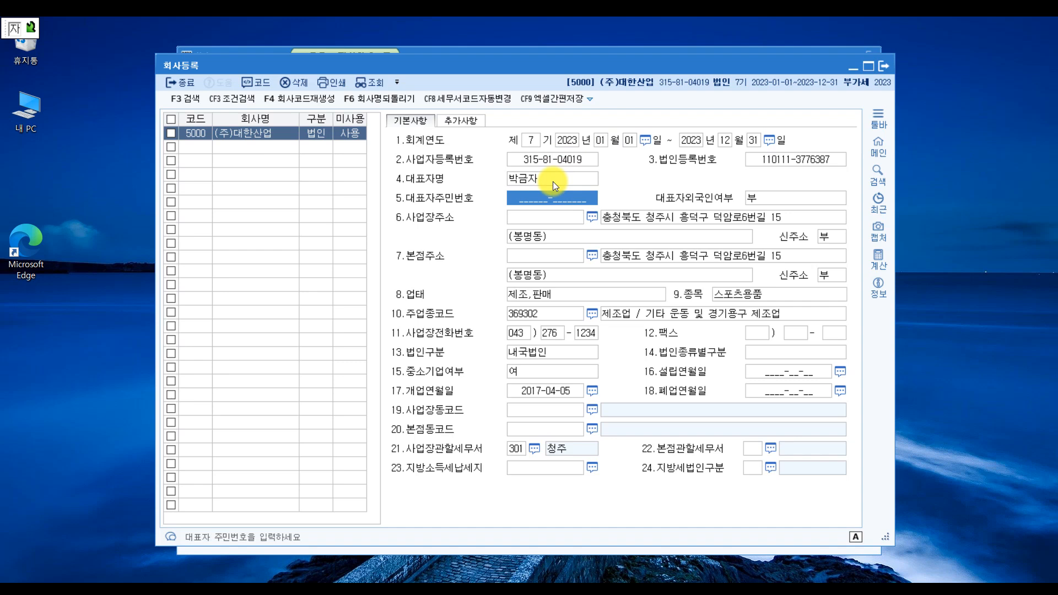
left_click(550, 181)
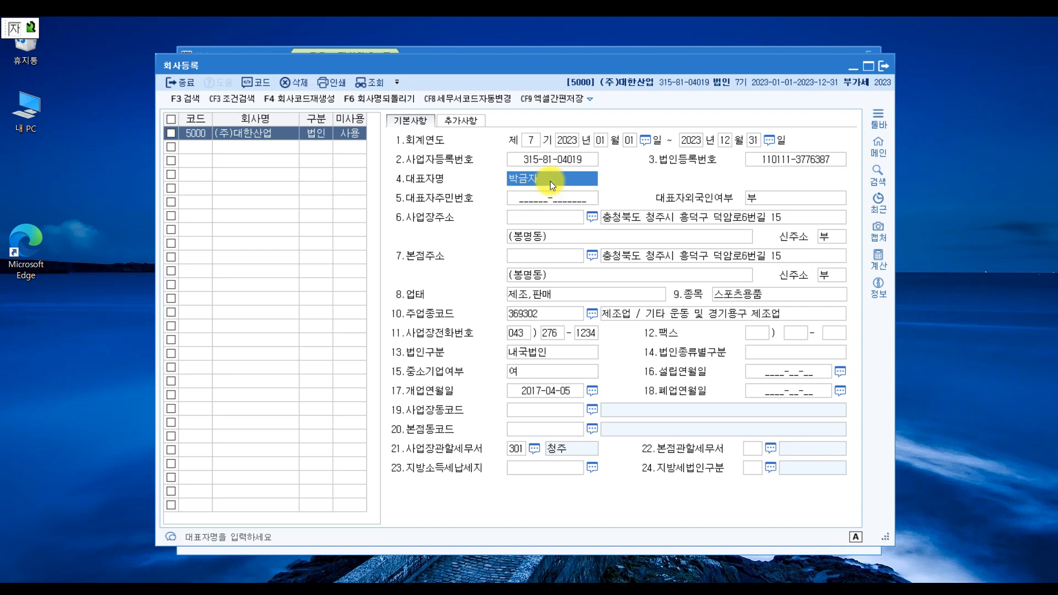
key("Return")
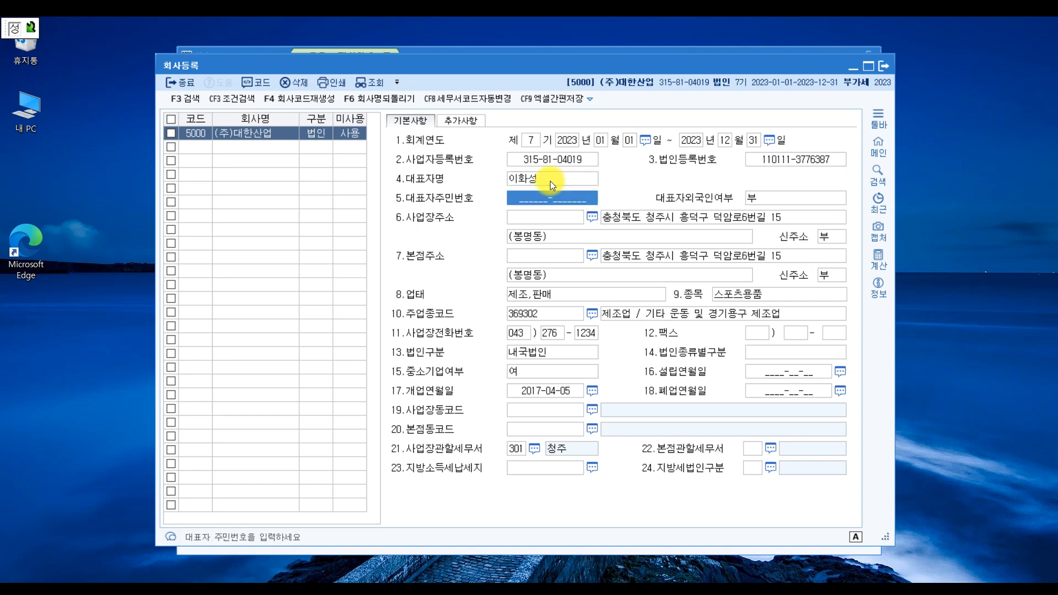
left_click(550, 180)
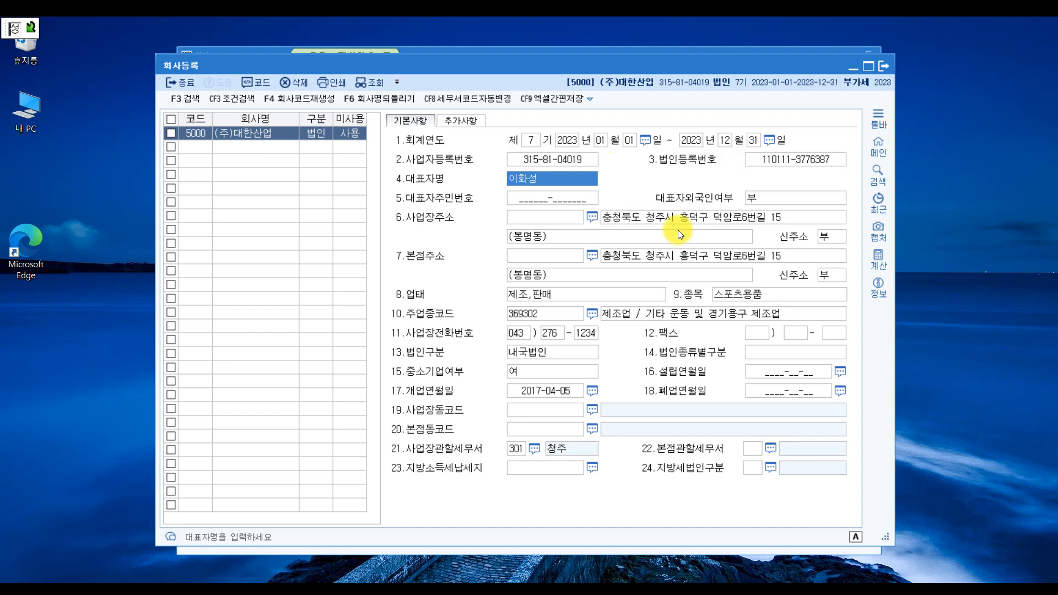
- Close the 회사등록 form and pick 거래처등록 in the 재무회계 main menu
left_click(885, 65)
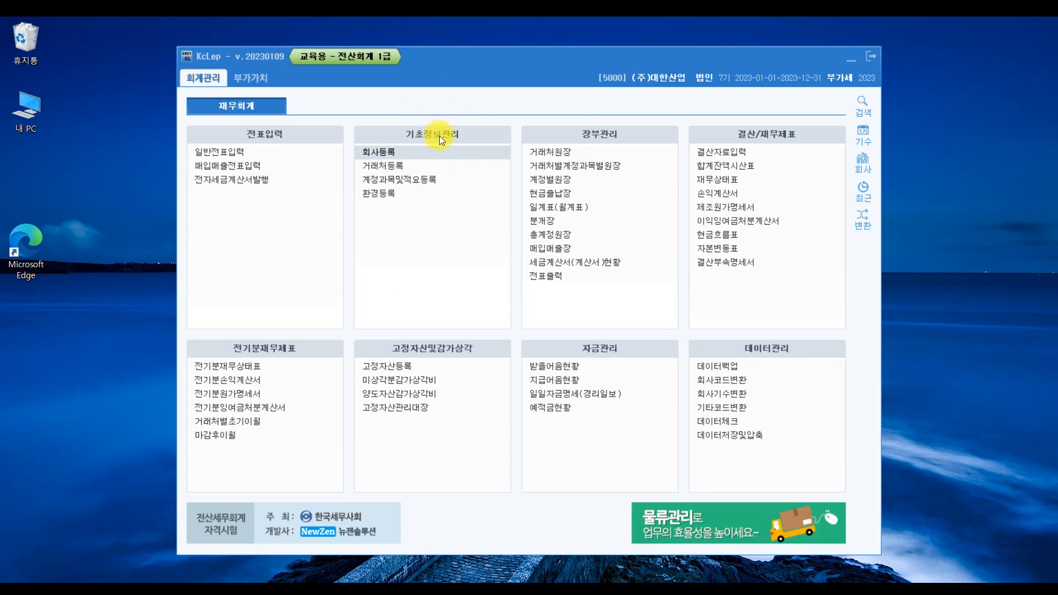
left_click(397, 152)
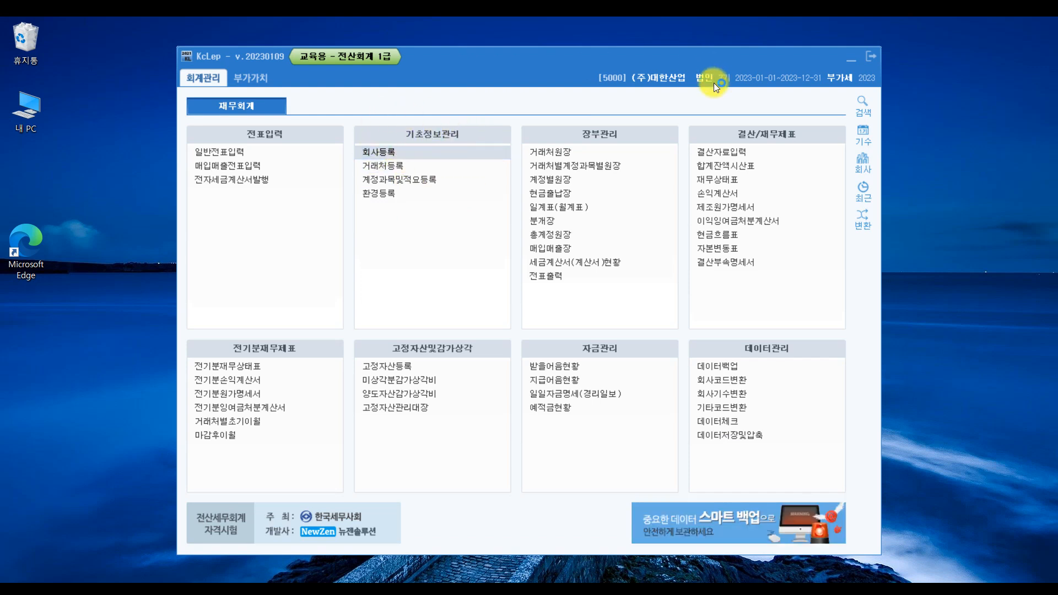
left_click(425, 165)
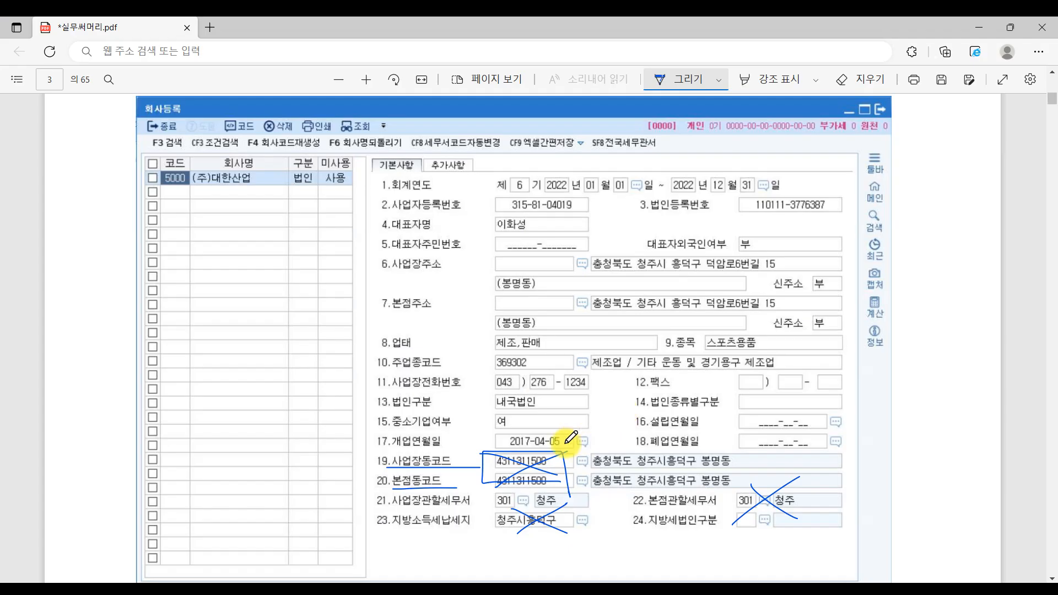
- Scroll the PDF to the 일반거래처 table with partner codes 101–110, then return to KcLep
scroll(584, 436, "down", 10)
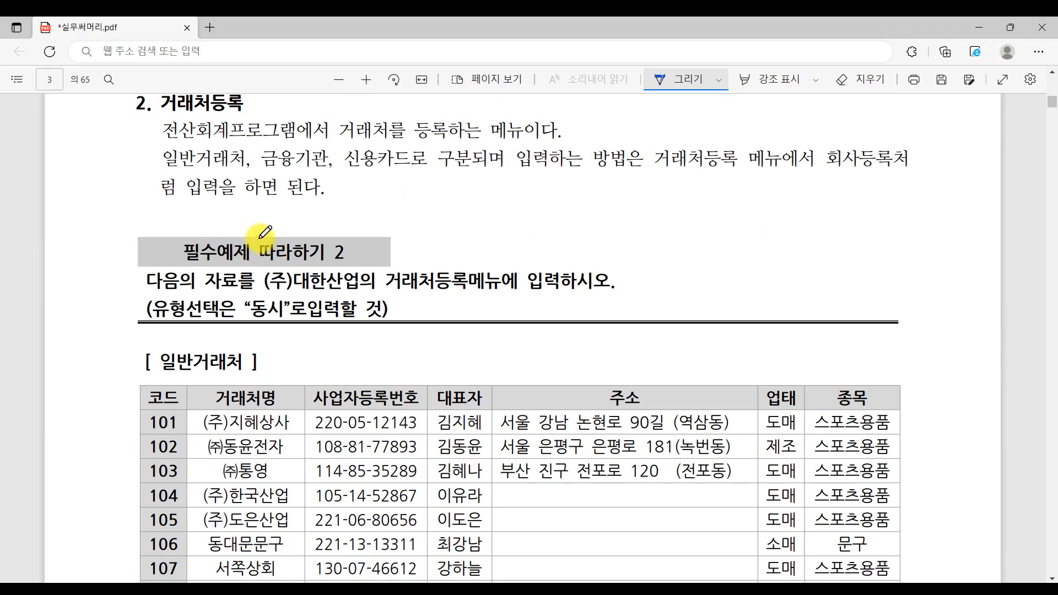
scroll(260, 243, "up", 2)
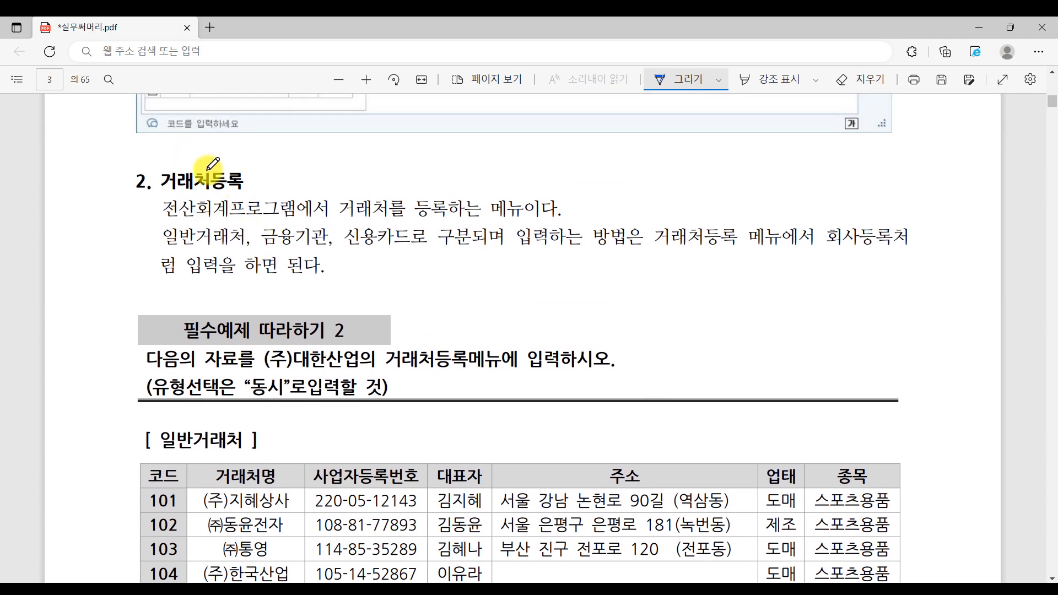
scroll(213, 165, "down", 4)
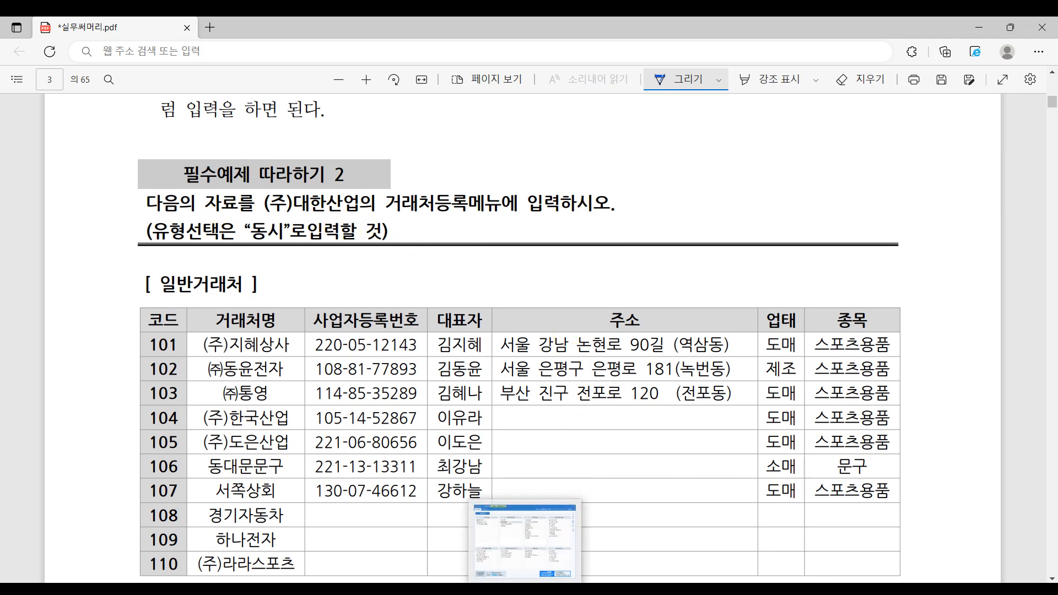
key("alt+Tab")
- Open 거래처등록 in an enlarged window and look over its 금융기관 and 신용카드 tabs
left_click(421, 166)
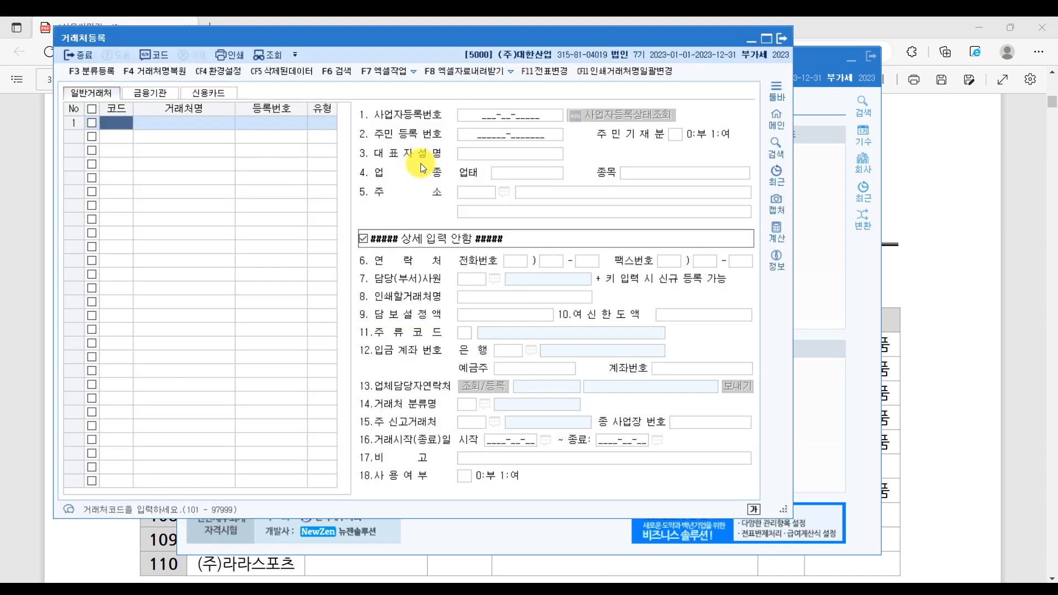
left_click_drag(781, 508, 1006, 559)
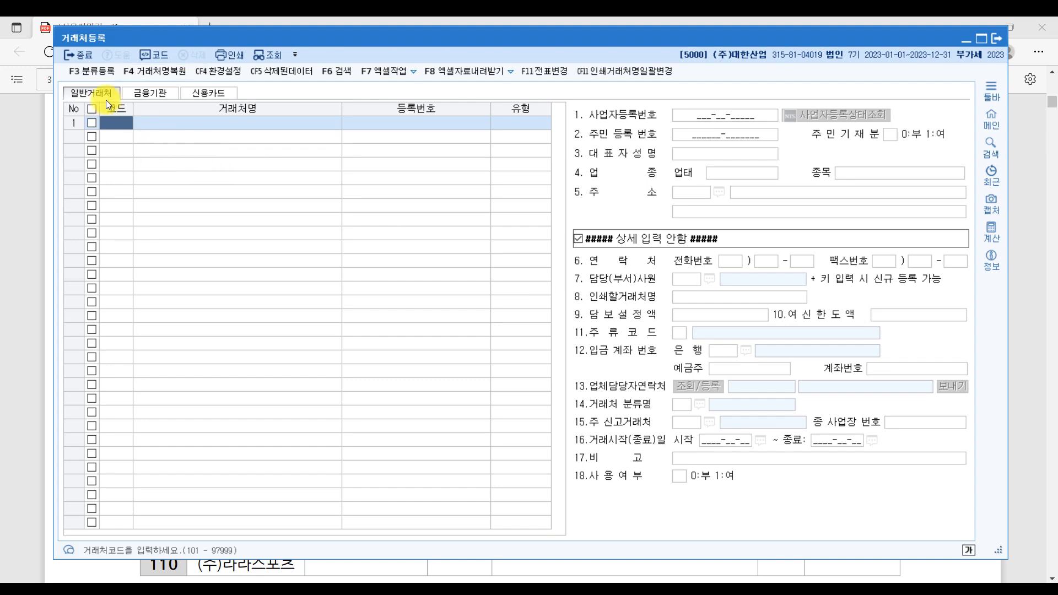
left_click(151, 94)
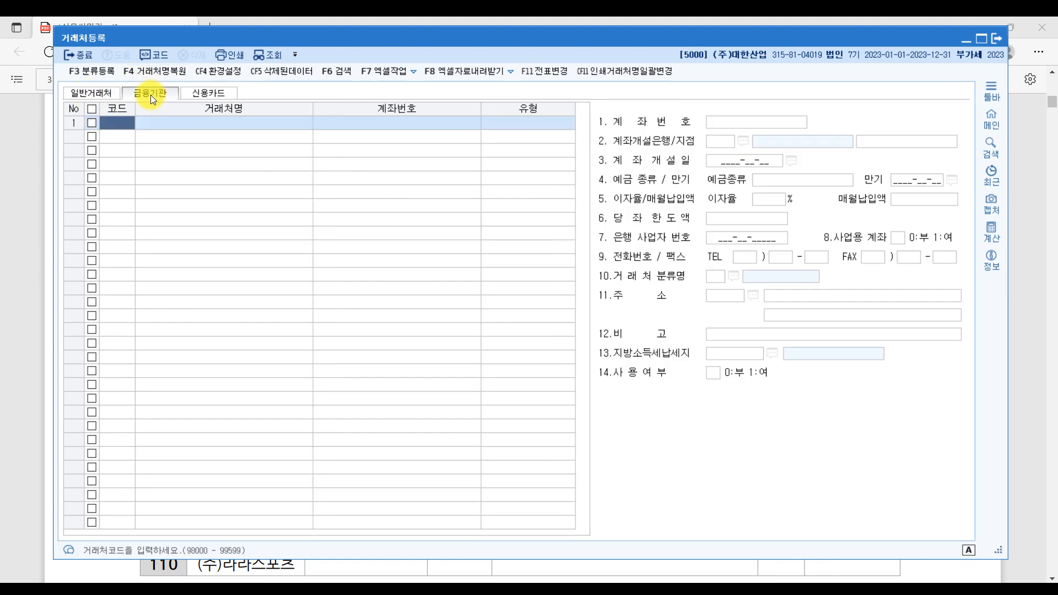
left_click(223, 98)
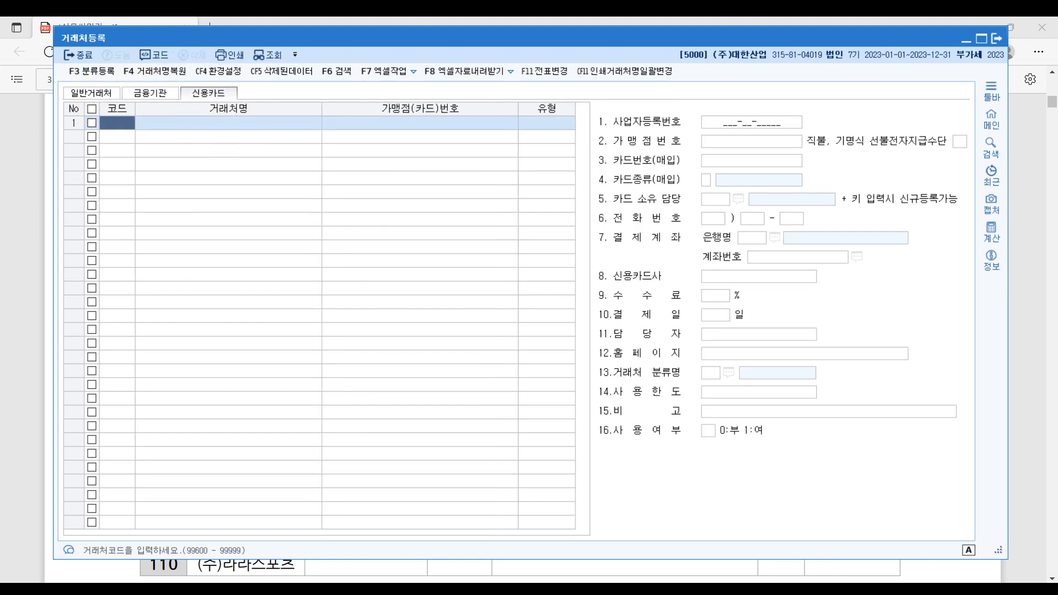
key("alt+Tab")
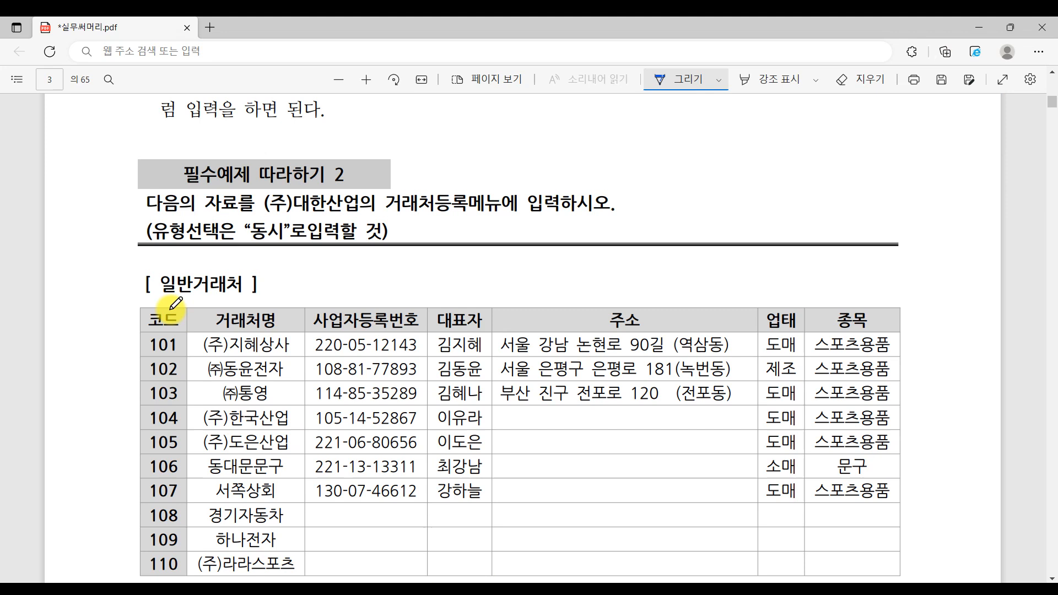
- Underline the 일반거래처, 금융기관 and 신용카드 table headings in the PDF
scroll(177, 305, "down", 1)
left_click_drag(163, 219, 283, 222)
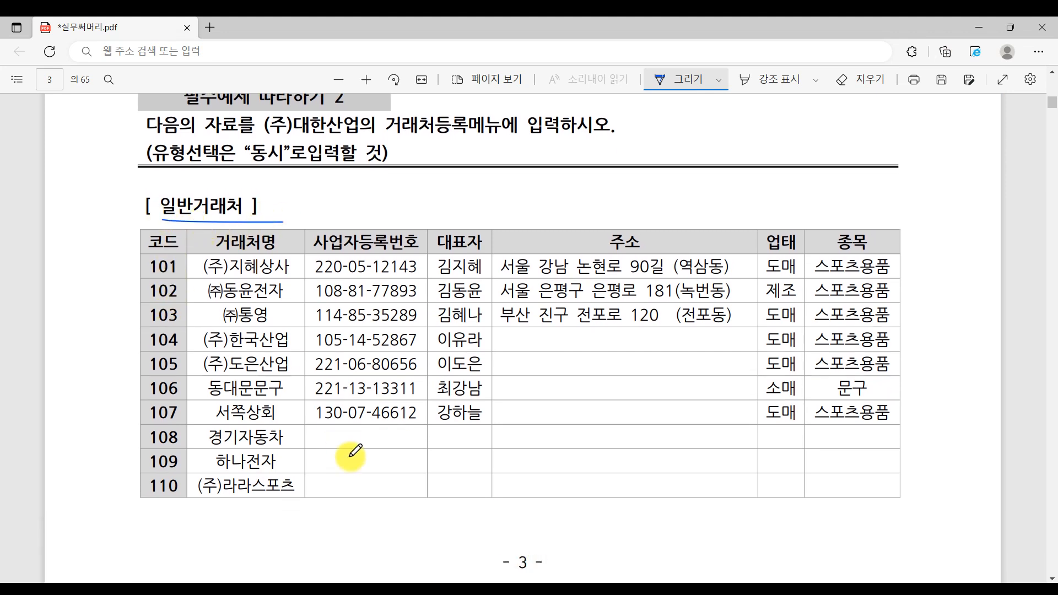
scroll(351, 456, "down", 5)
left_click_drag(147, 324, 254, 326)
scroll(298, 363, "down", 1)
scroll(298, 363, "down", 1)
left_click_drag(144, 312, 260, 312)
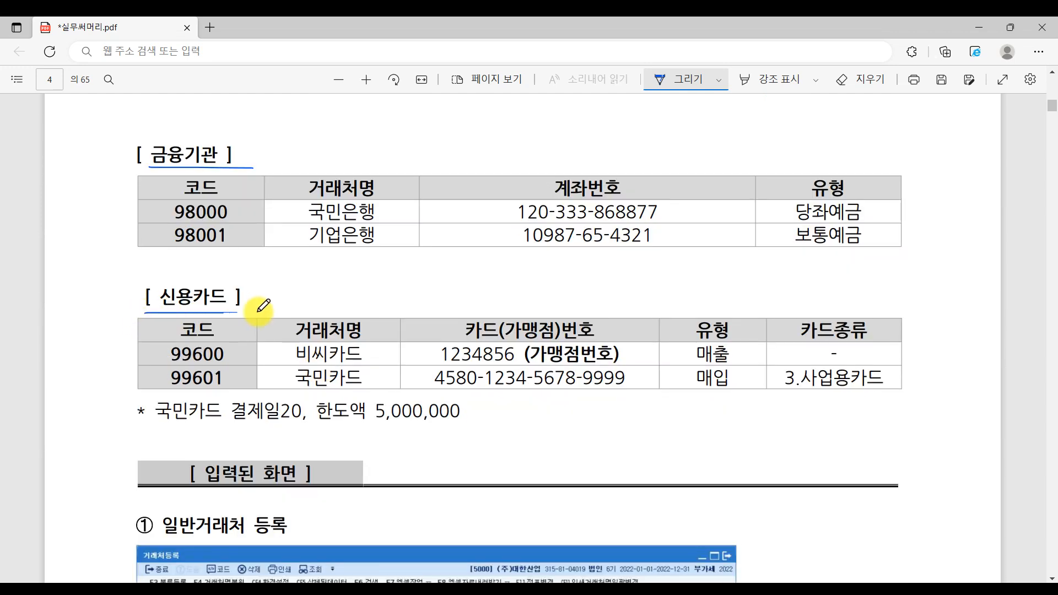
scroll(679, 464, "up", 6)
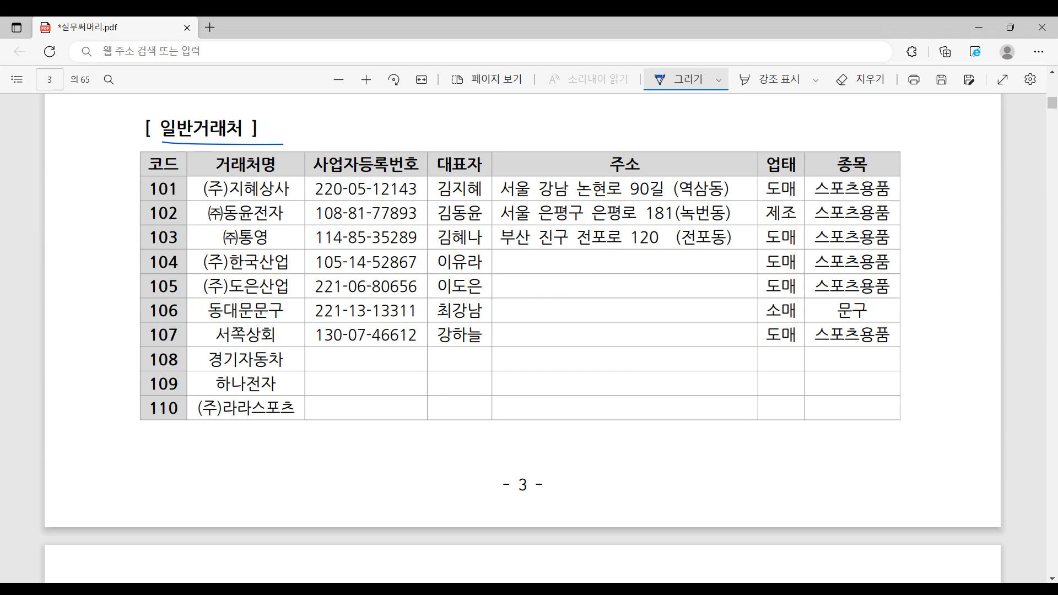
- Bring the KcLep 거래처등록 window back to the front
left_click(640, 511)
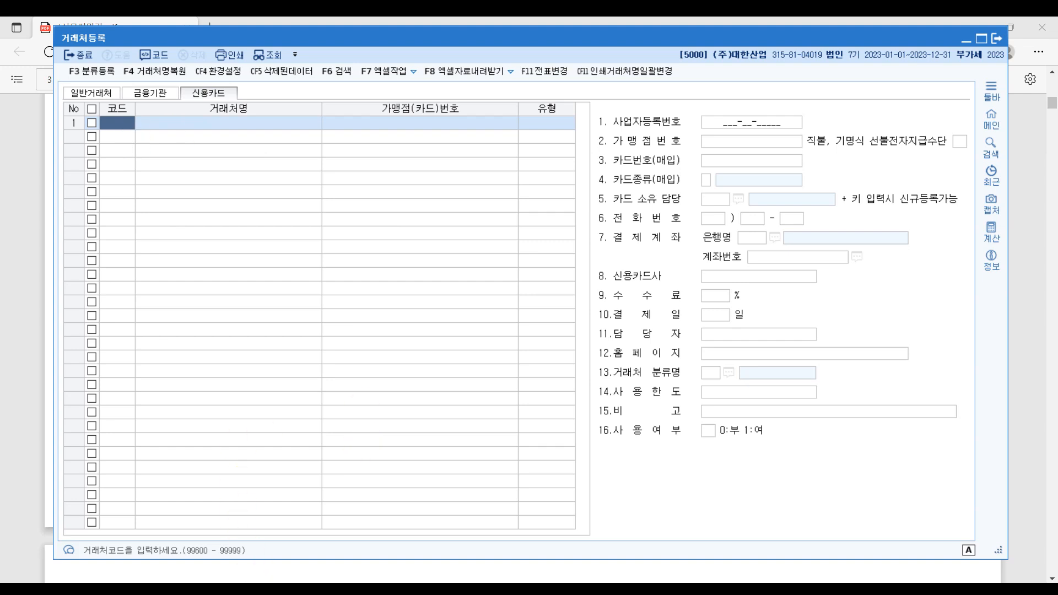
key("alt+Tab")
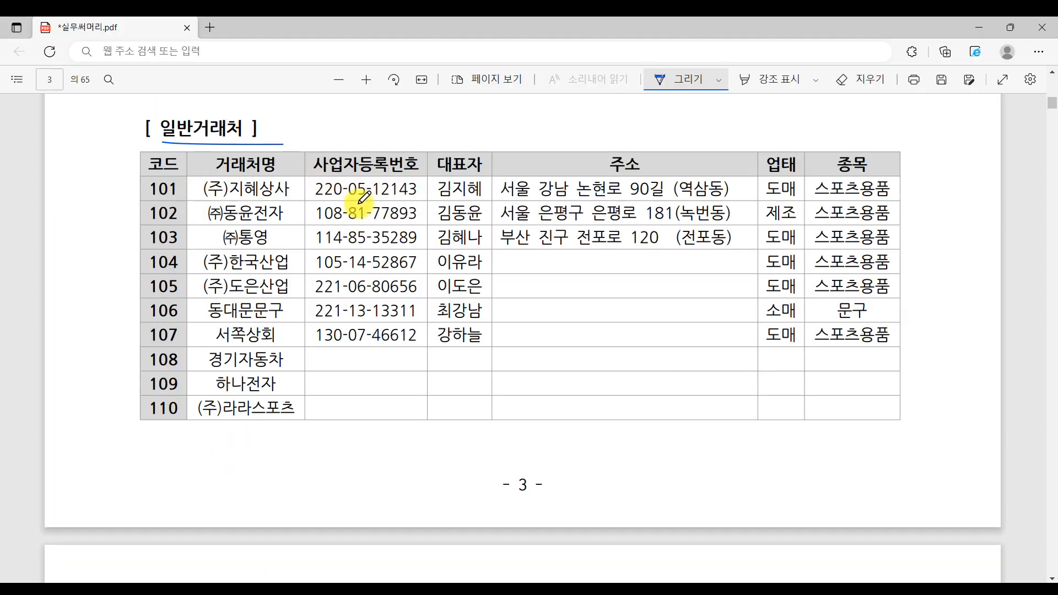
left_click(592, 581)
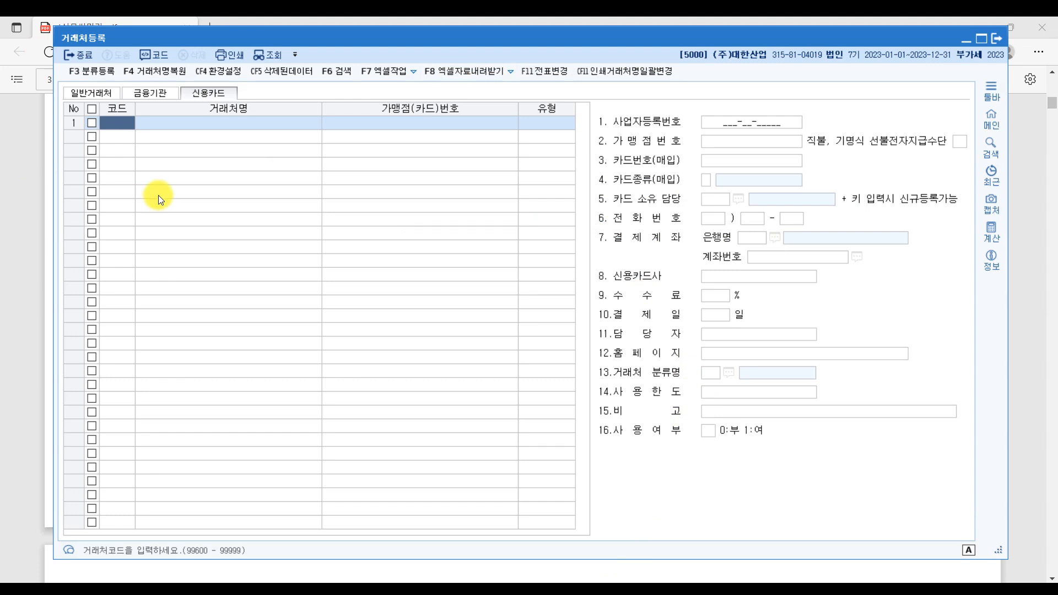
- On the 일반거래처 tab, enter partner code 101 named (주)지혜상사
left_click(83, 93)
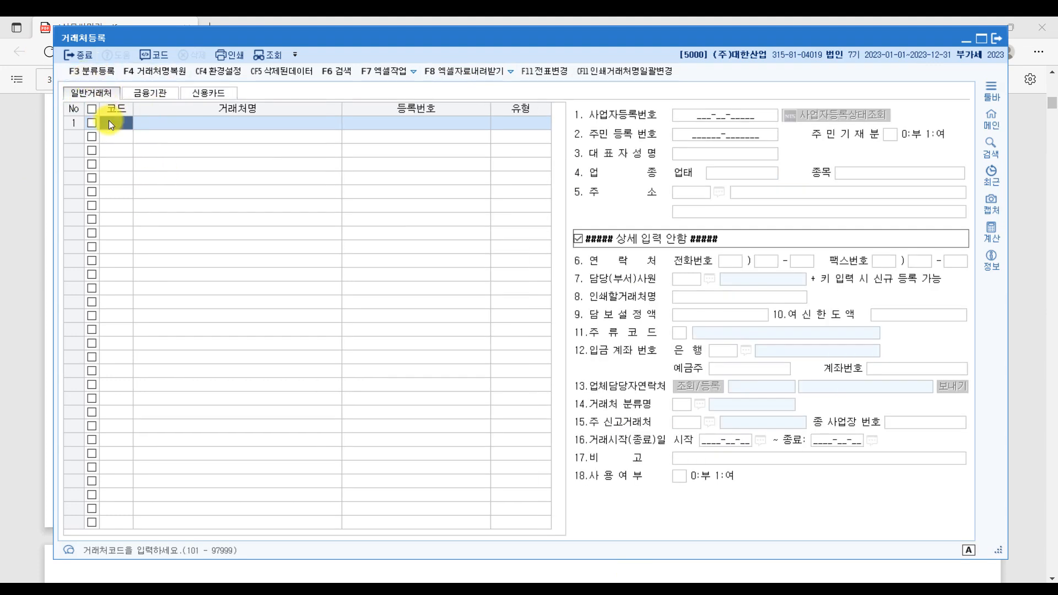
type("101")
left_click(125, 127)
key("Return")
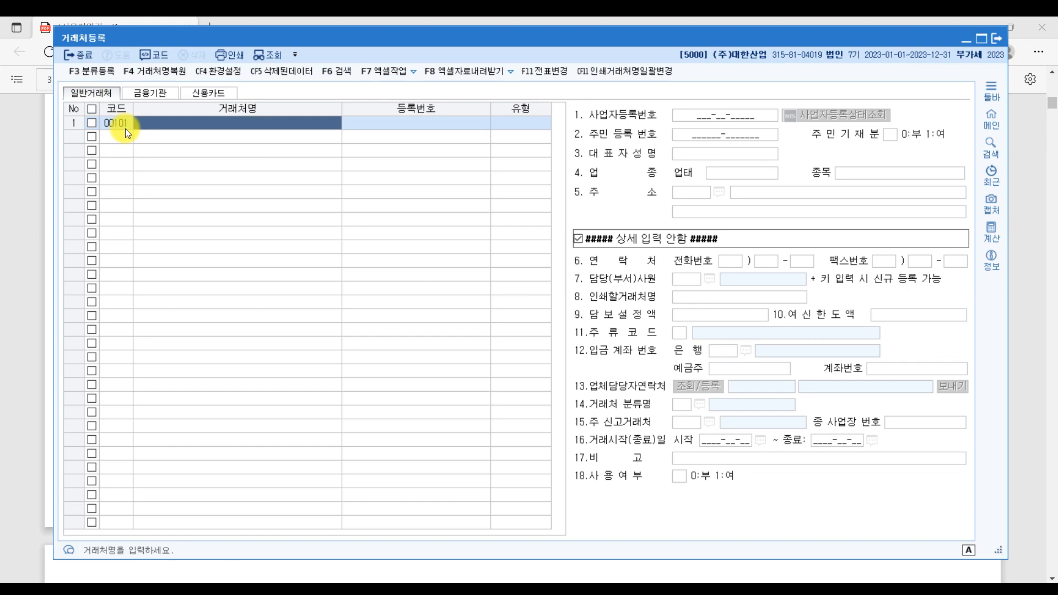
type("(wn")
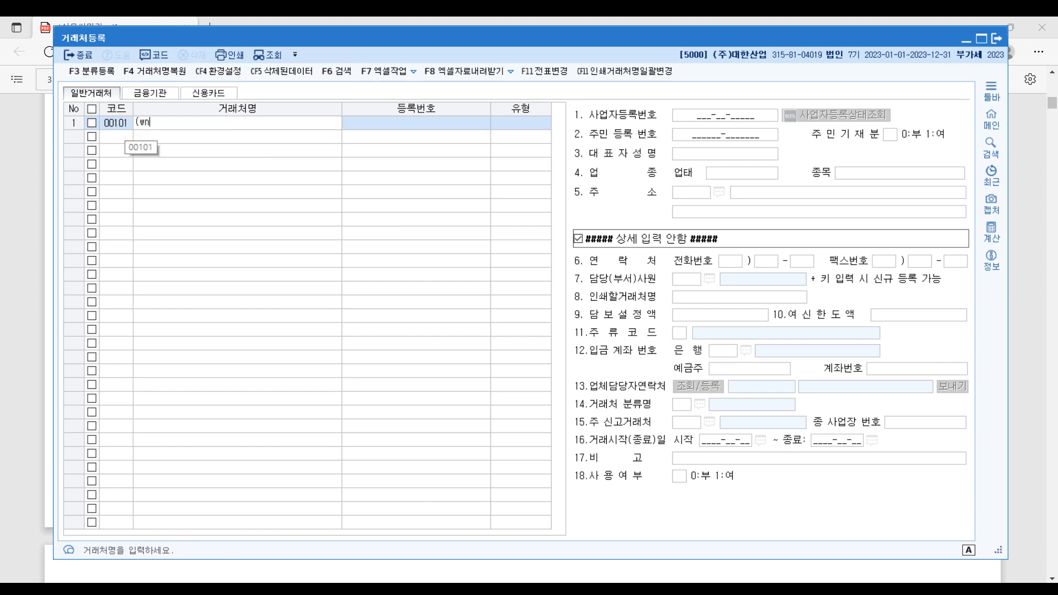
key("BackSpace")
key("BackSpace")
type("wn)")
key("BackSpace")
key("BackSpace")
key("BackSpace")
type("주")
type(")지ㅎ")
type("ㅖ상사")
key("Return")
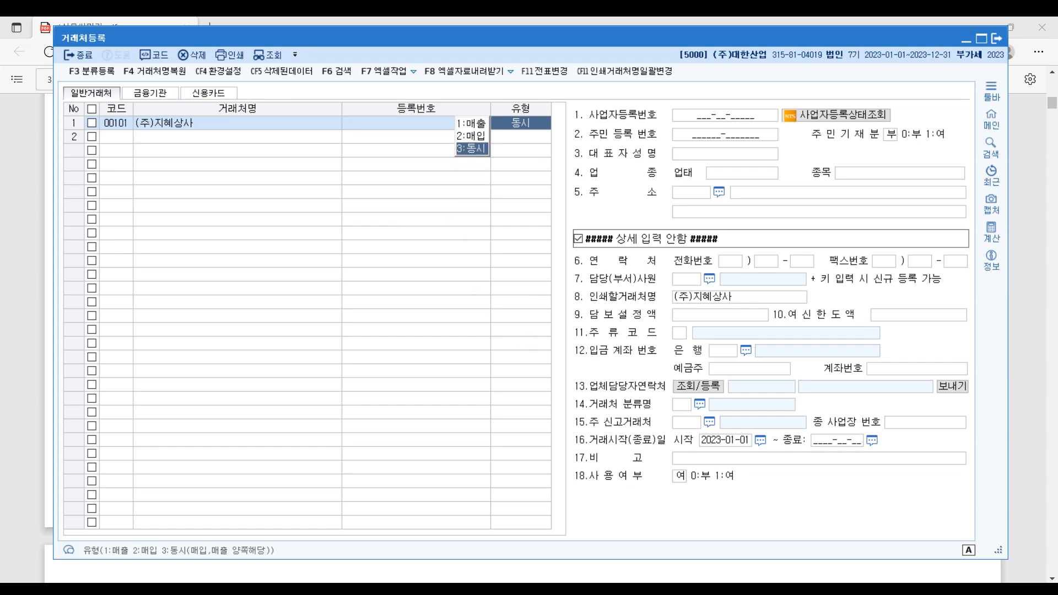
- Circle 동시 in the PDF exercise and set the partner's 유형 to 동시
left_click(293, 567)
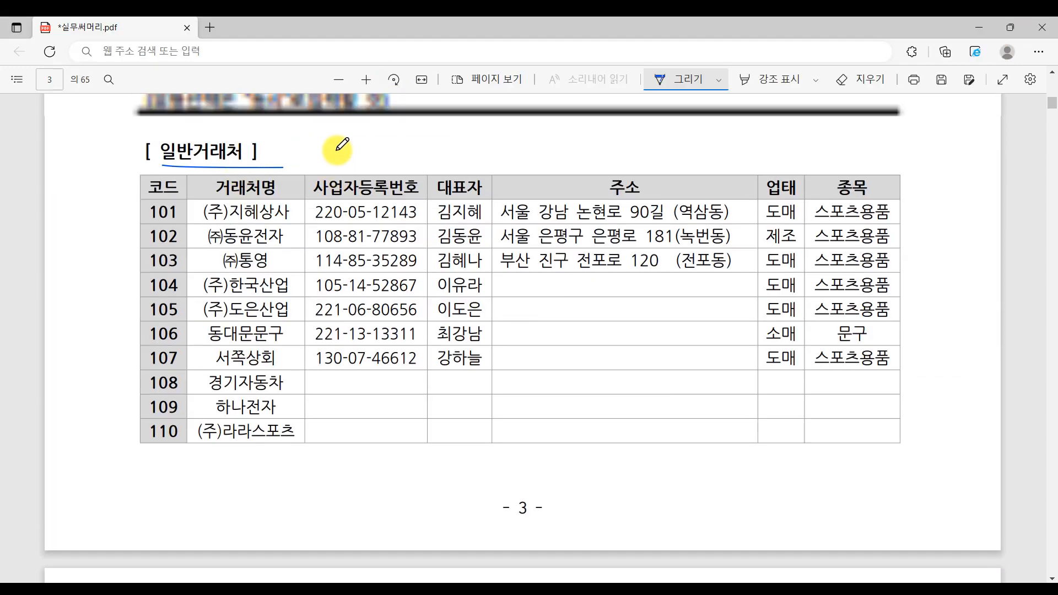
scroll(347, 165, "up", 3)
mouse_move(291, 331)
left_mouse_down()
mouse_move(267, 319)
mouse_move(296, 291)
mouse_move(267, 338)
left_mouse_up()
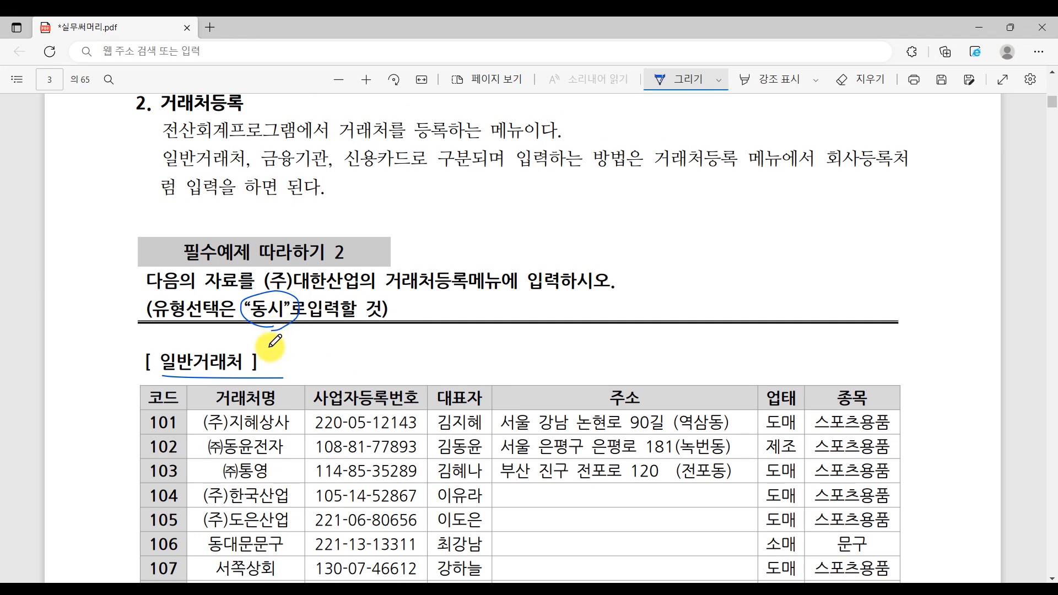
key("alt+Tab")
left_click(476, 150)
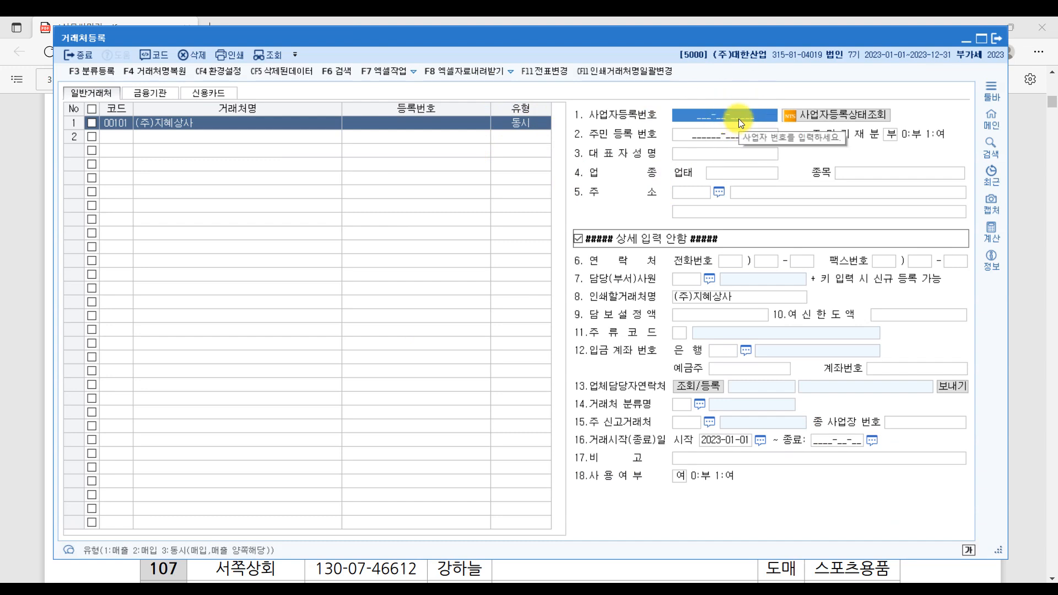
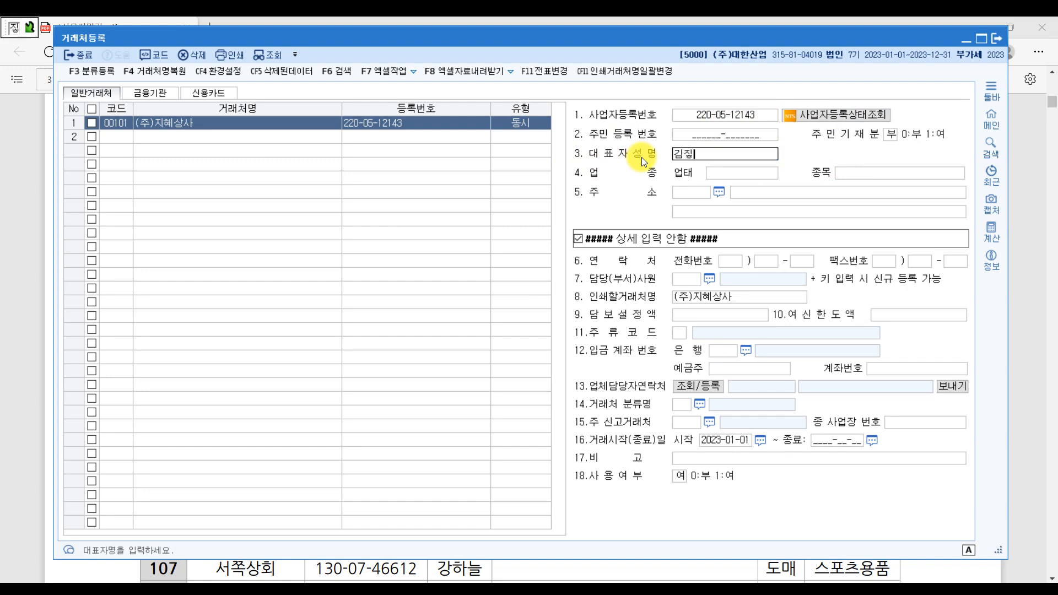
- Enter the business number, representative's name, 업태 도매 and 종목 스포츠용품
key("Return")
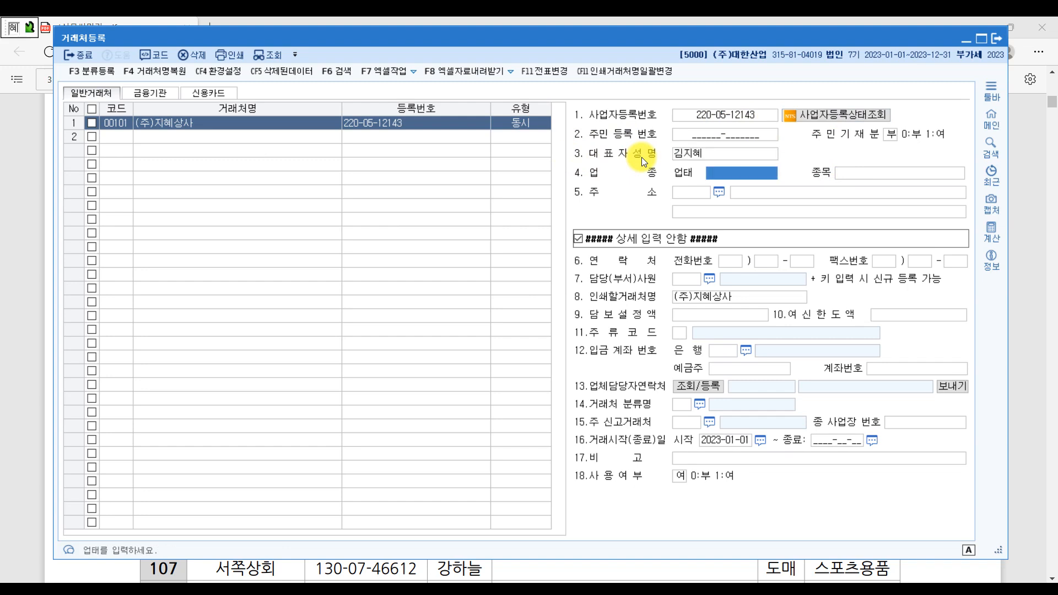
type("ㄷ도매")
key("Return")
type("스포")
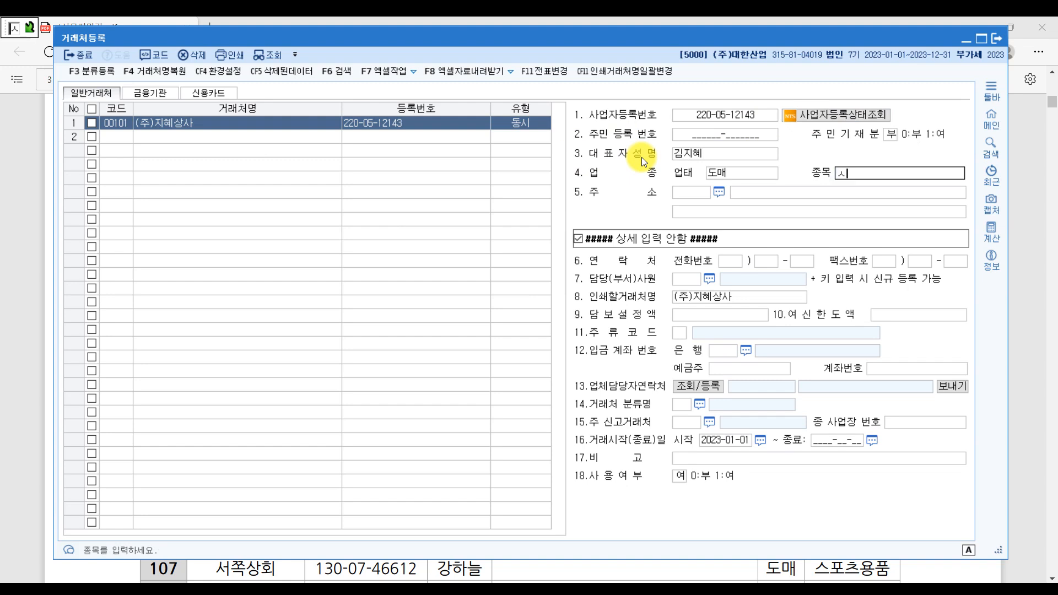
type("츠용품")
key("Return")
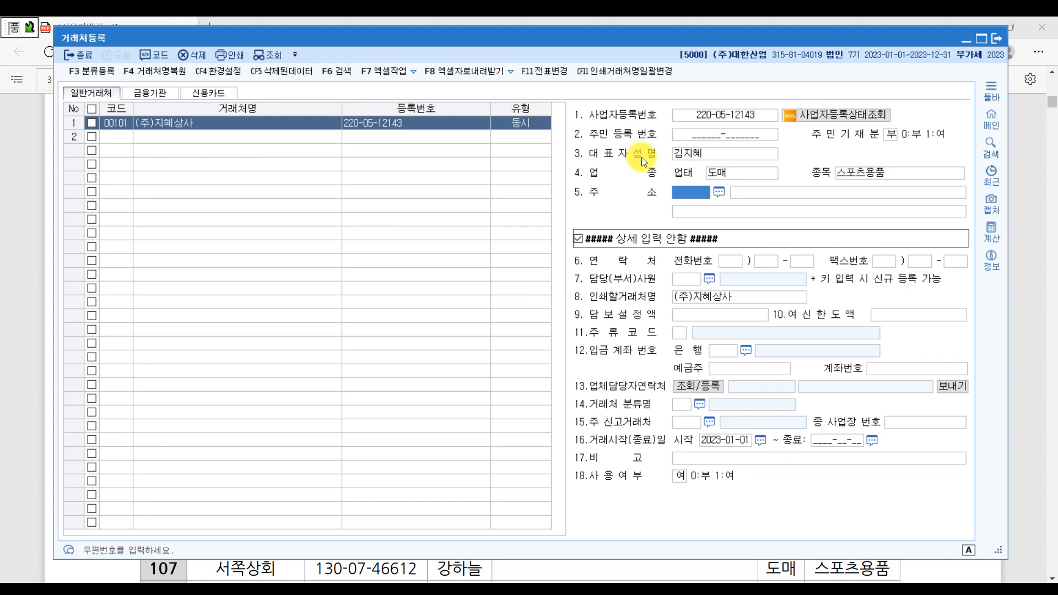
- Fill in the partner's Seoul street address and detail line, saving the (주)지혜상사 record
key("Return")
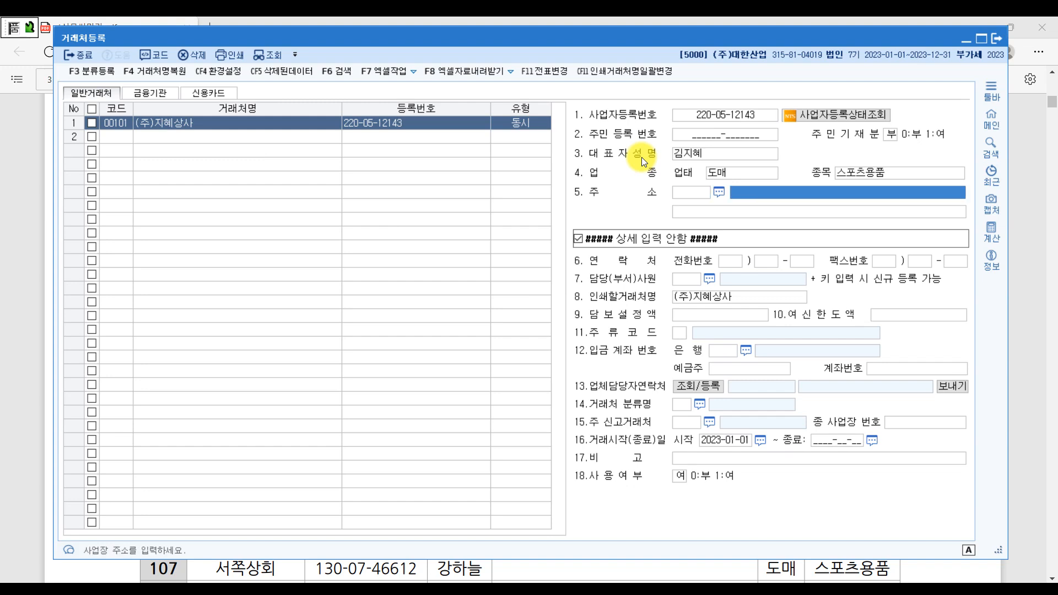
type("서울 강")
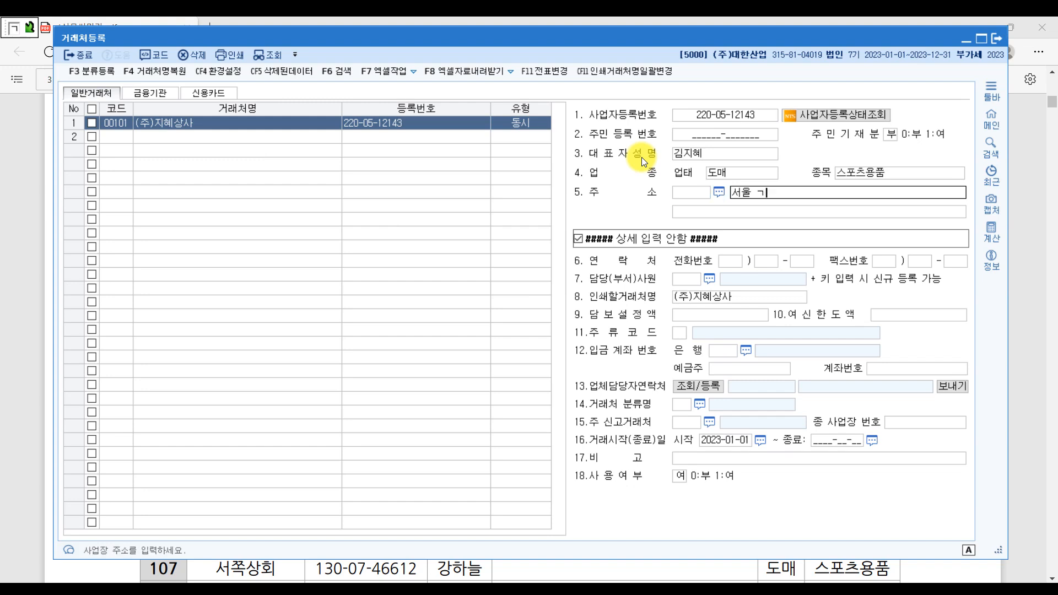
type("남 논현로 90길")
key("Return")
type("(")
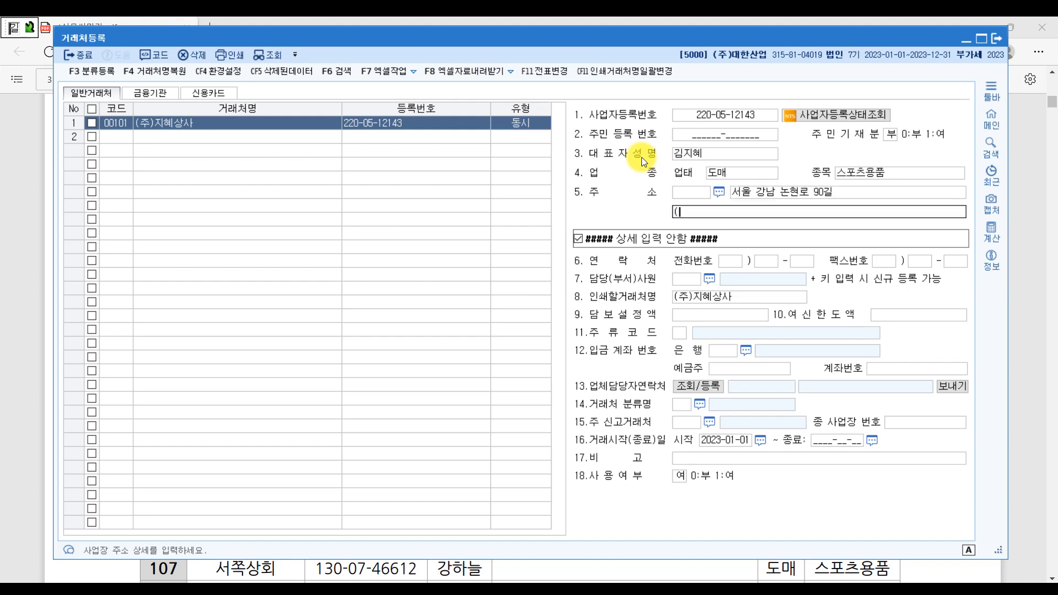
type("역삼동)")
key("Return")
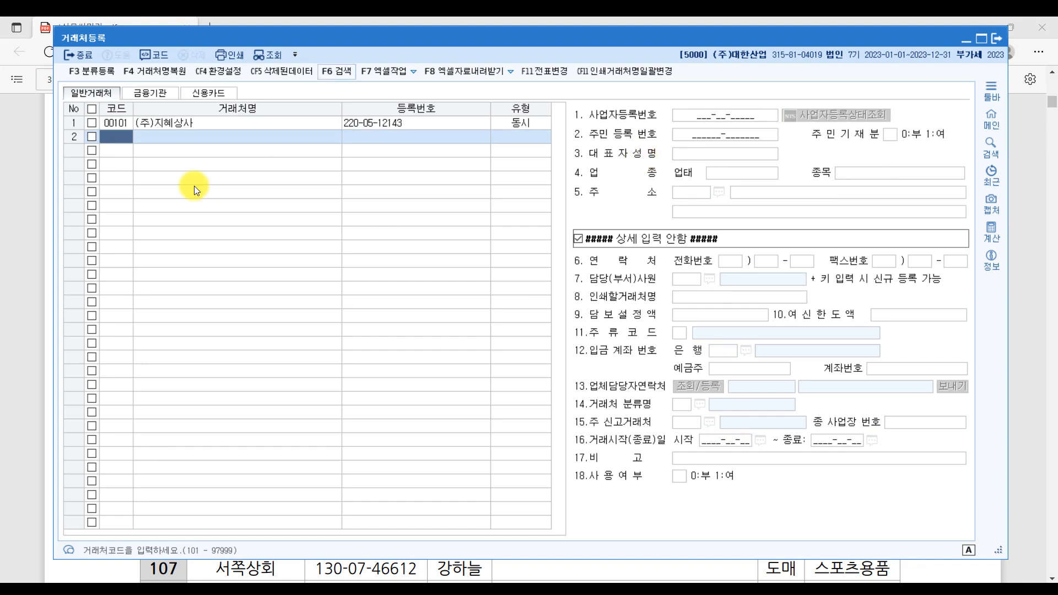
- Review the saved (주)지혜상사 record, select empty row 2, and bring up the PDF client table
left_click(112, 123)
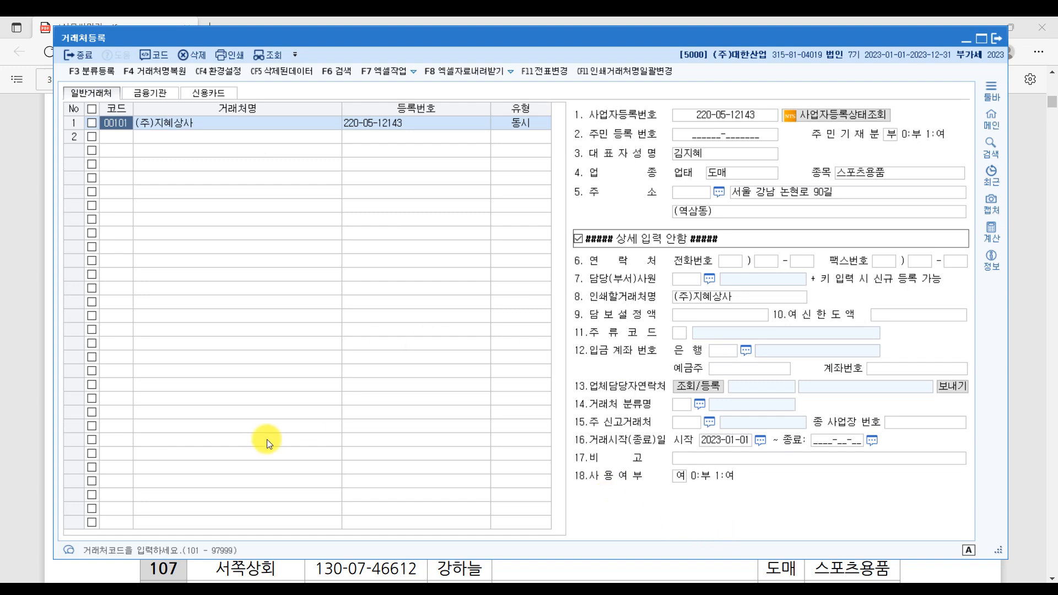
left_click(121, 138)
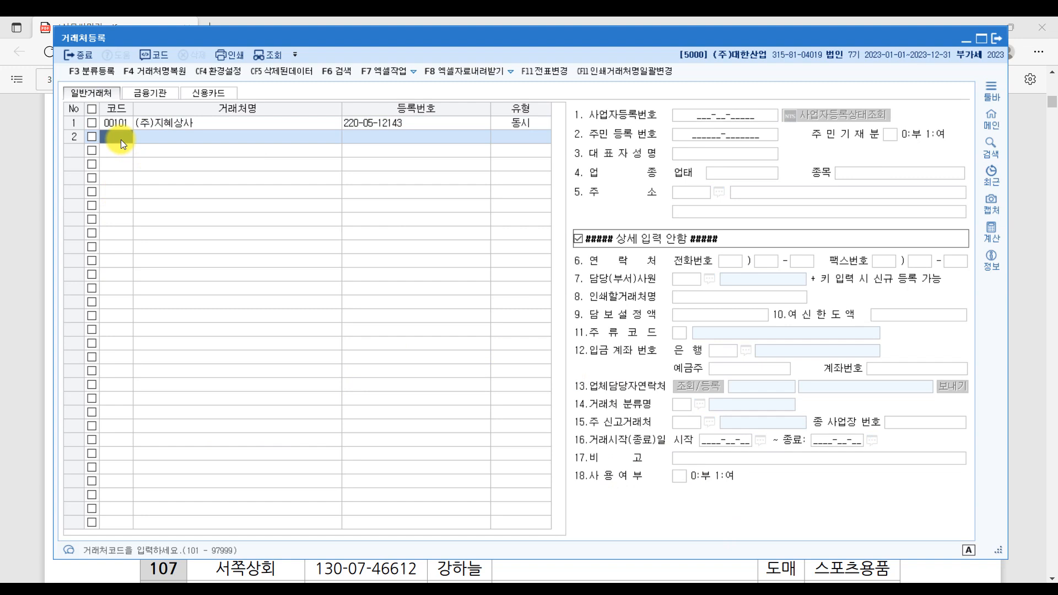
left_click(76, 576)
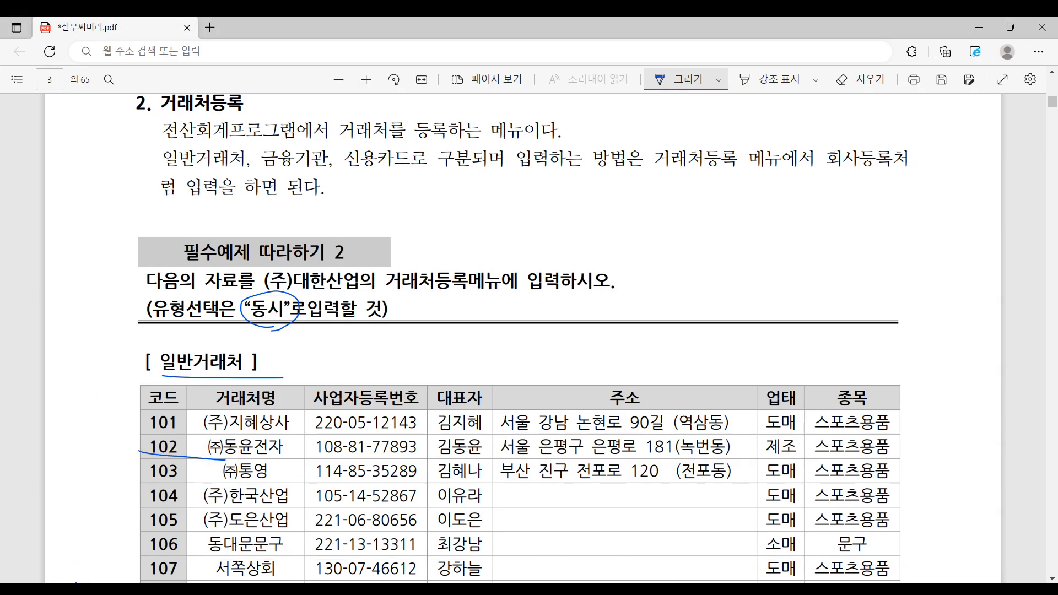
- Enter partner code 01002 named (주)동윤전자, type 동시, with its business registration number
key("alt+Tab")
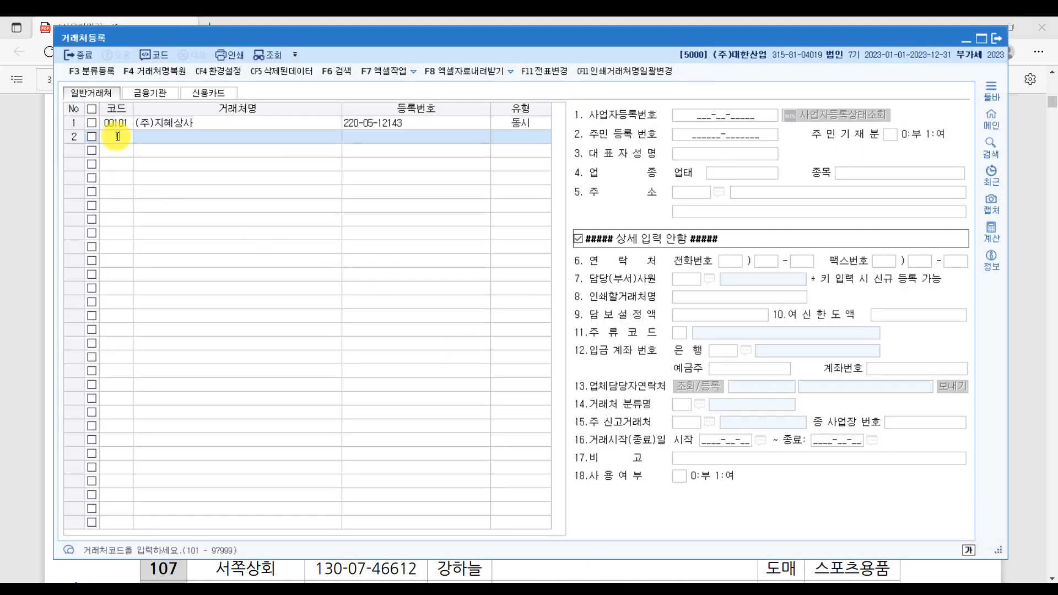
type("1002")
key("Return")
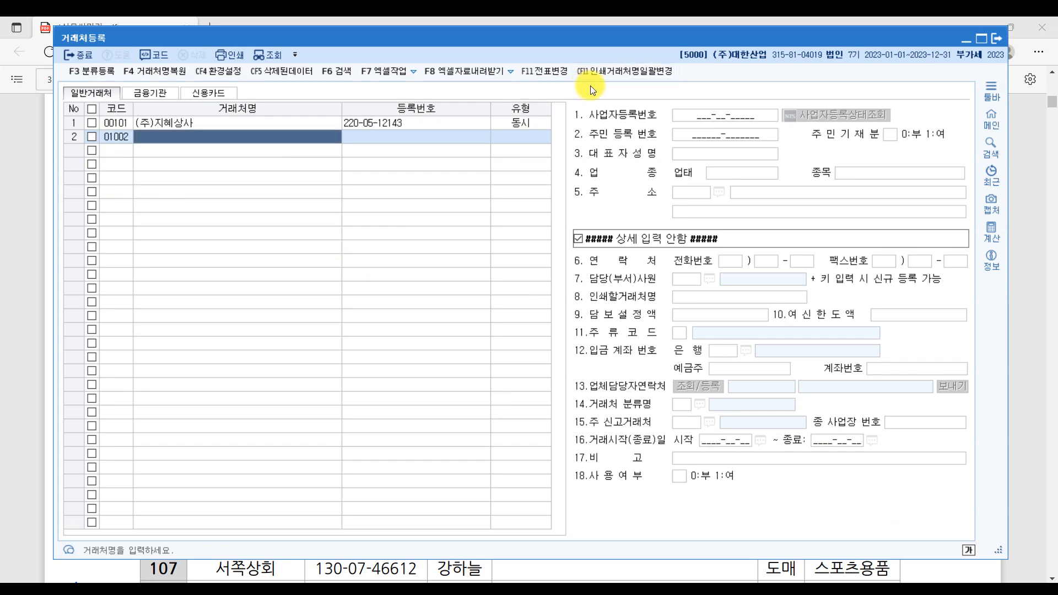
type("(주)동")
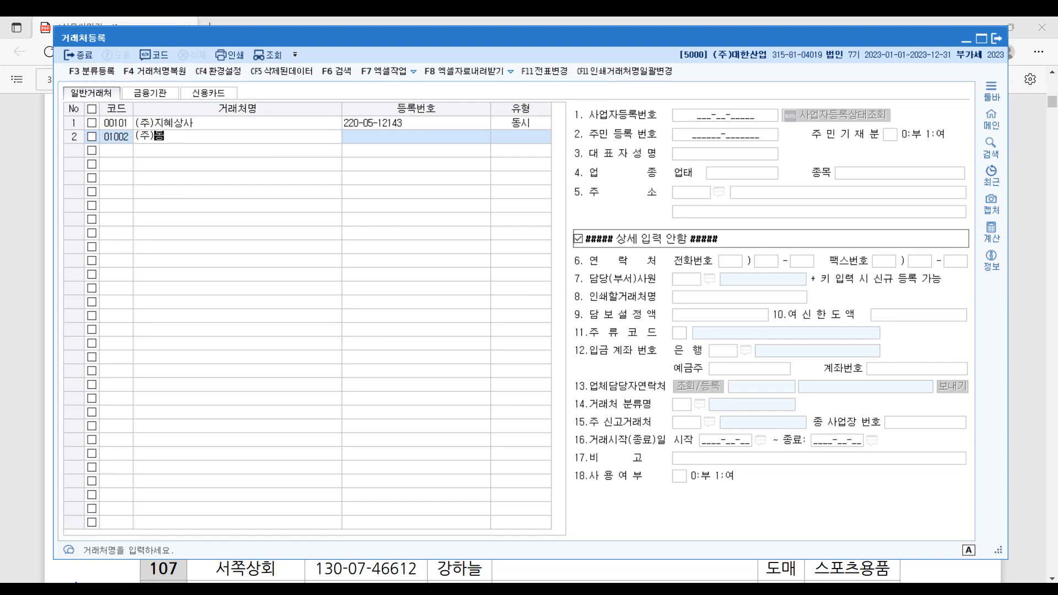
type("ㅇ운지")
type("전자")
key("Return")
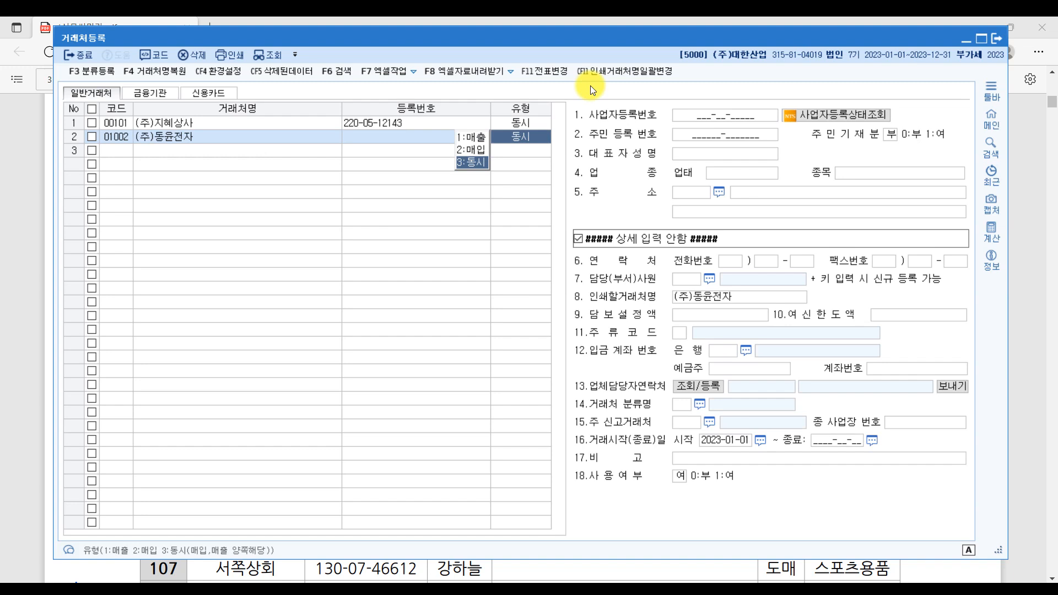
key("Return")
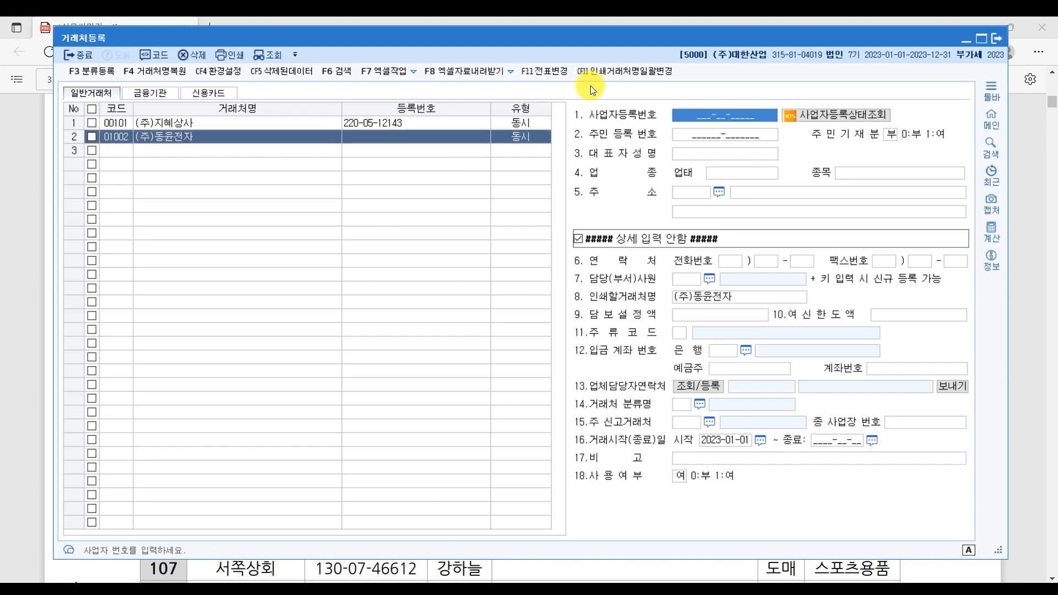
key("Return")
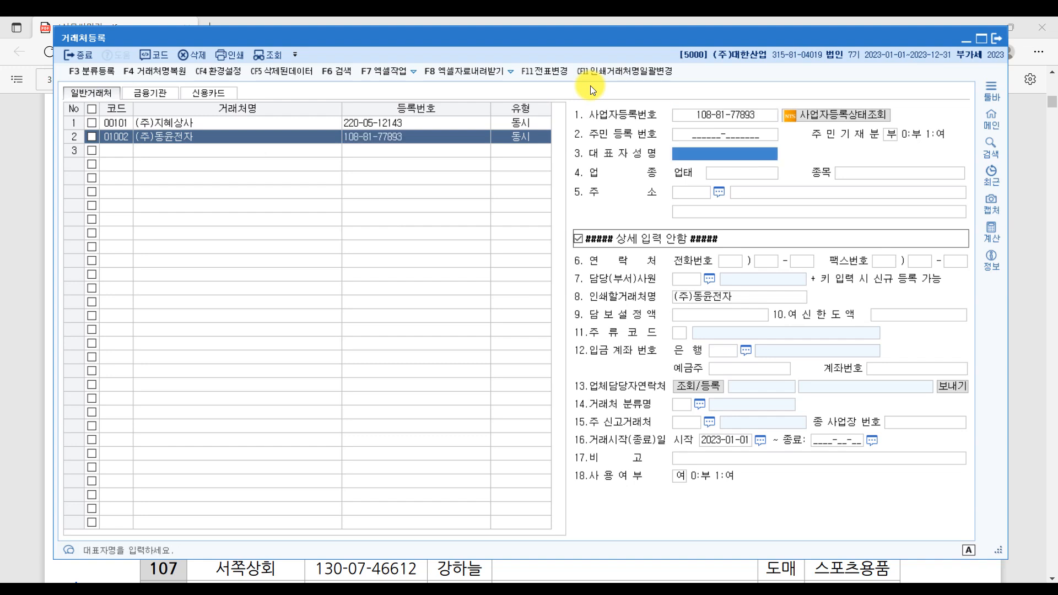
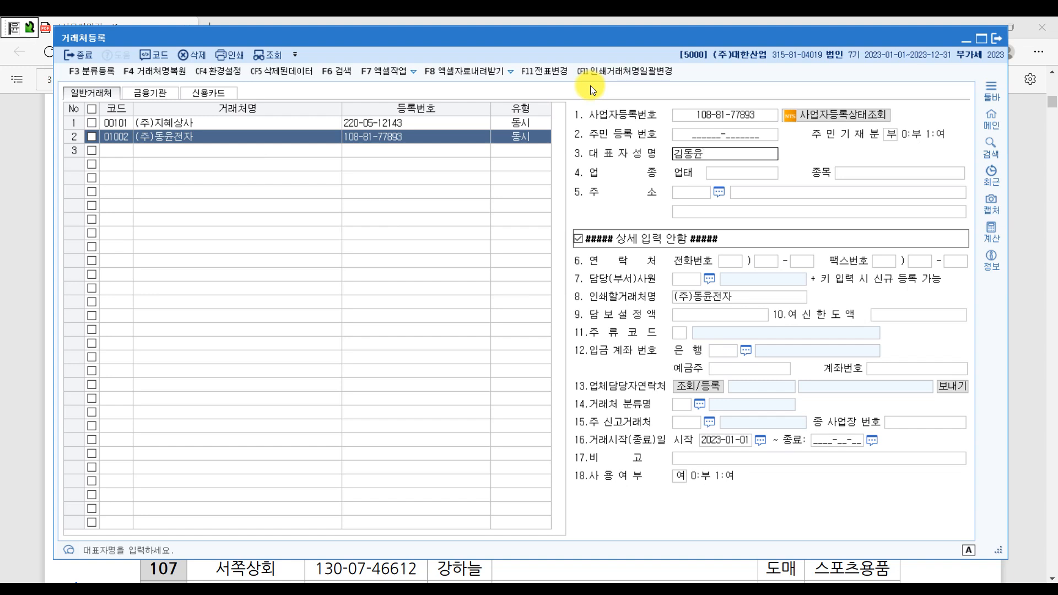
- Fill in the representative's name, business type 제조 and the item category
key("Return")
type("제조")
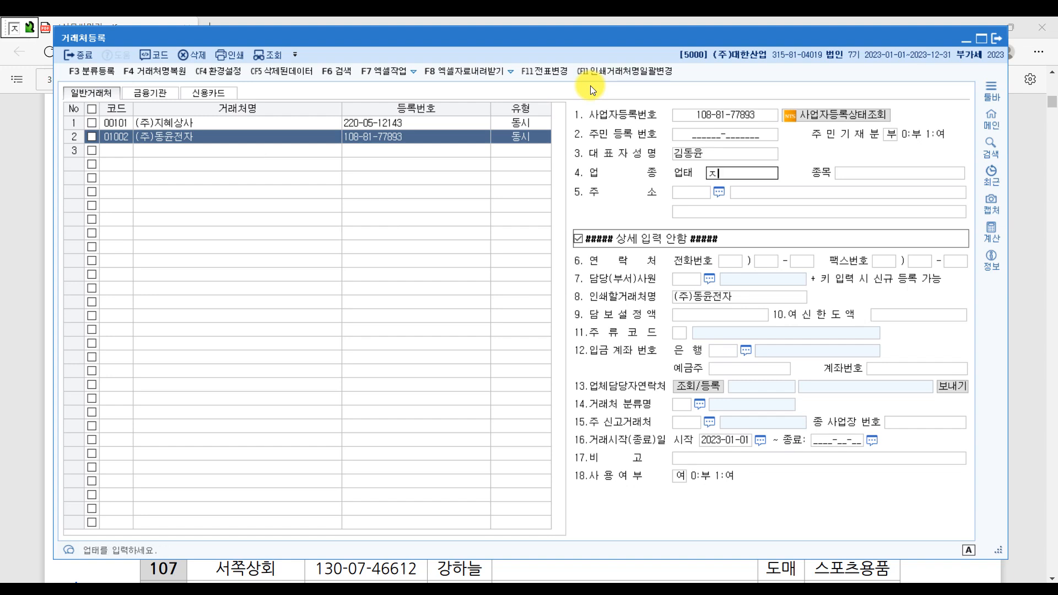
key("Return")
type("전자부품")
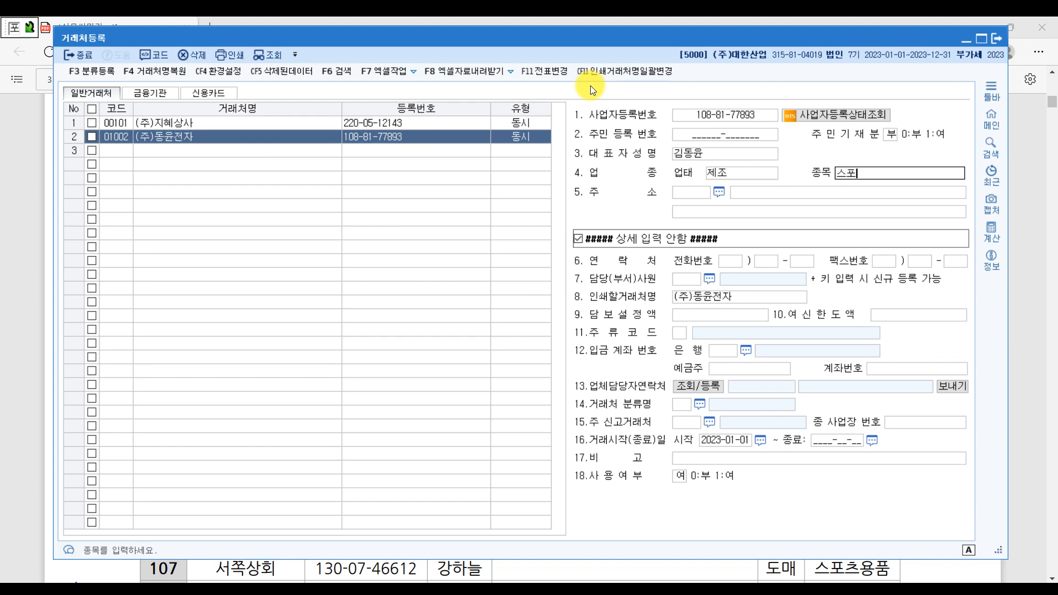
key("Return")
key("Return")
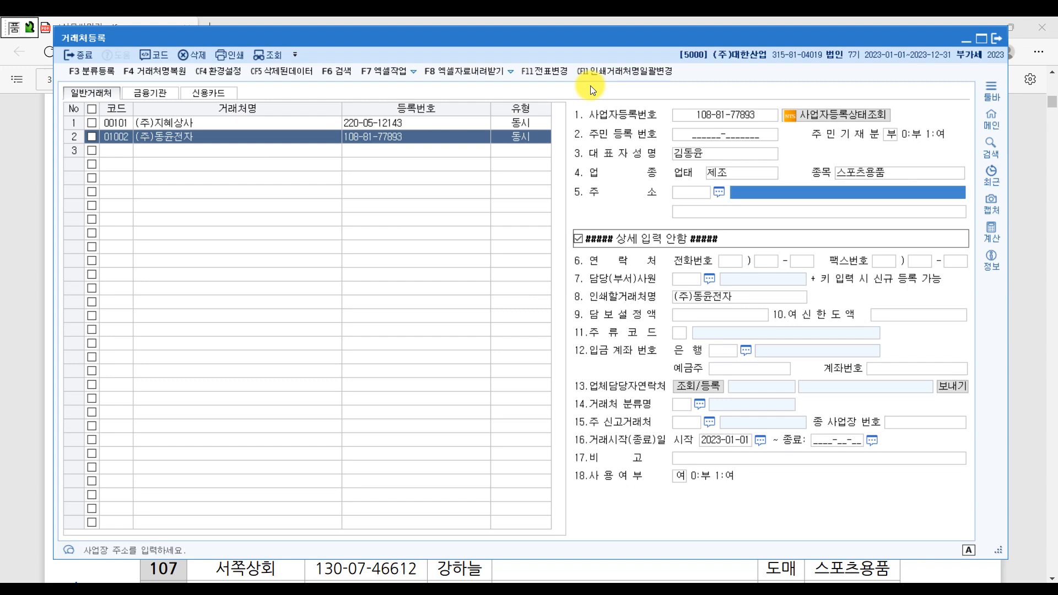
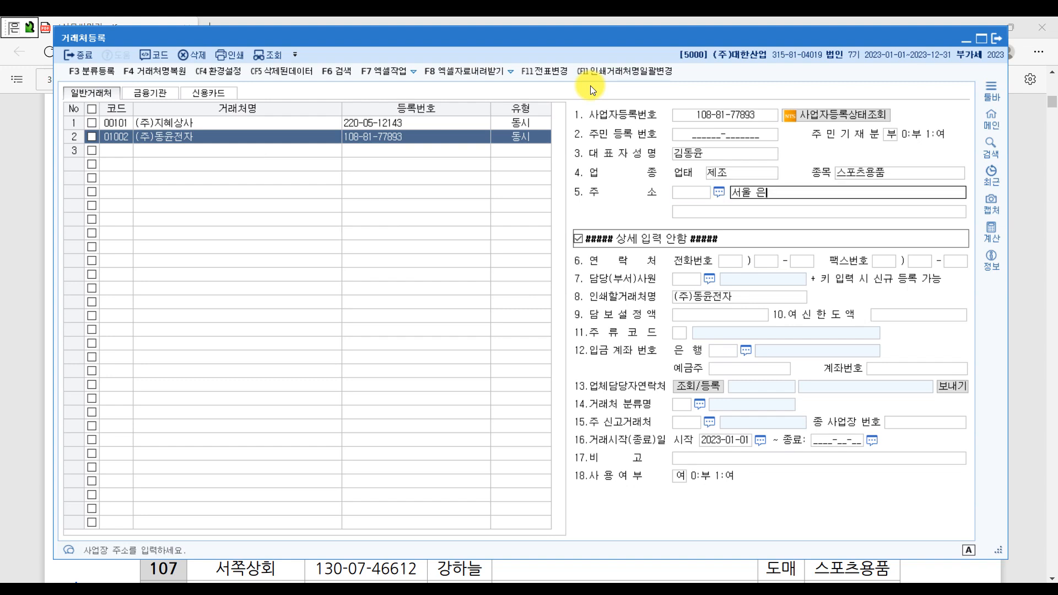
- Enter the partner's Seoul street address and detail, then save the (주)동윤전자 record
key("Return")
type("(녹번동")
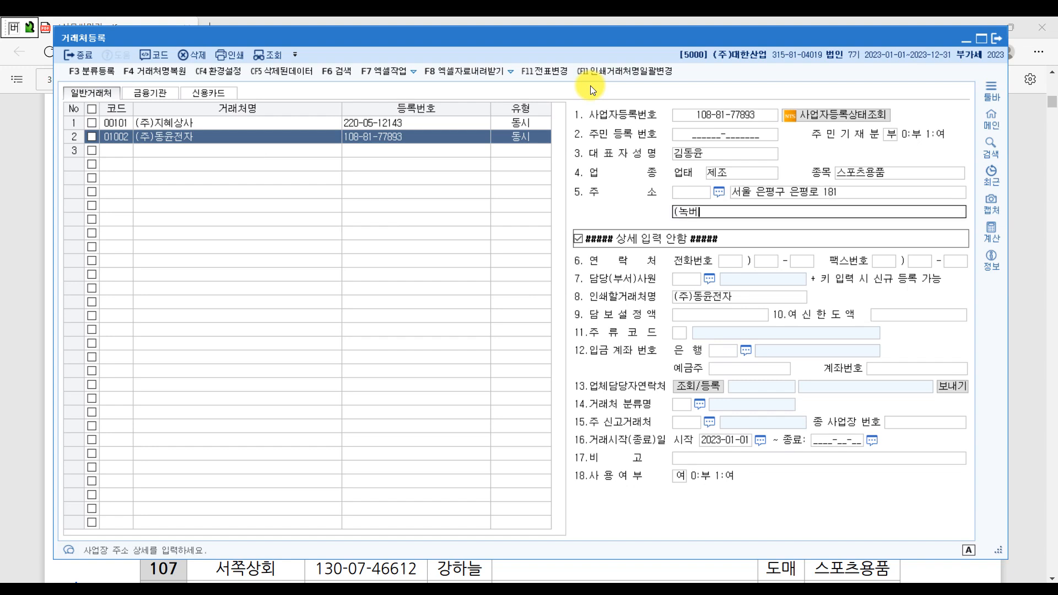
type(")")
key("Return")
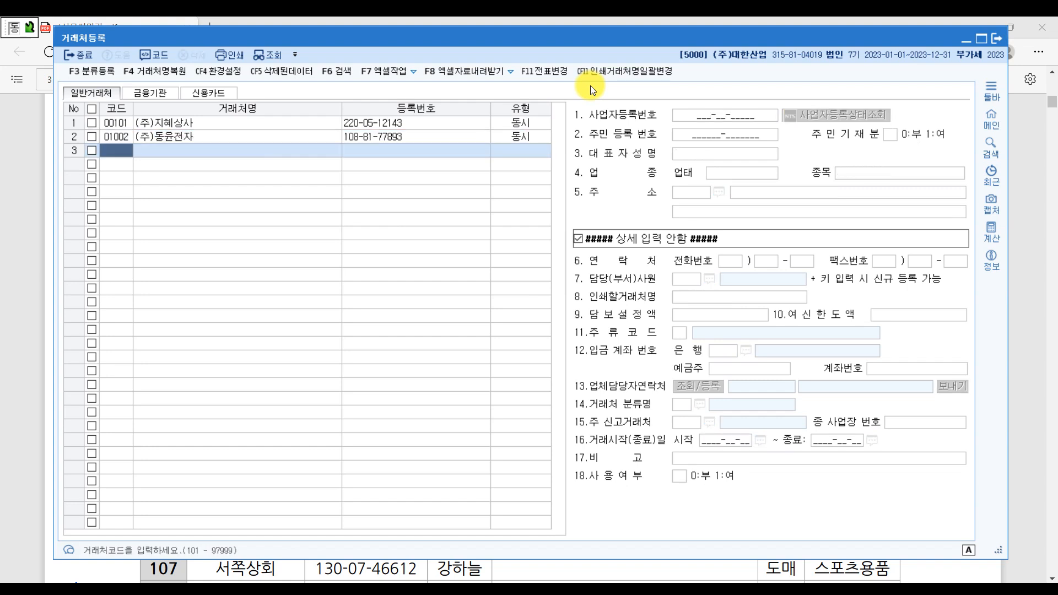
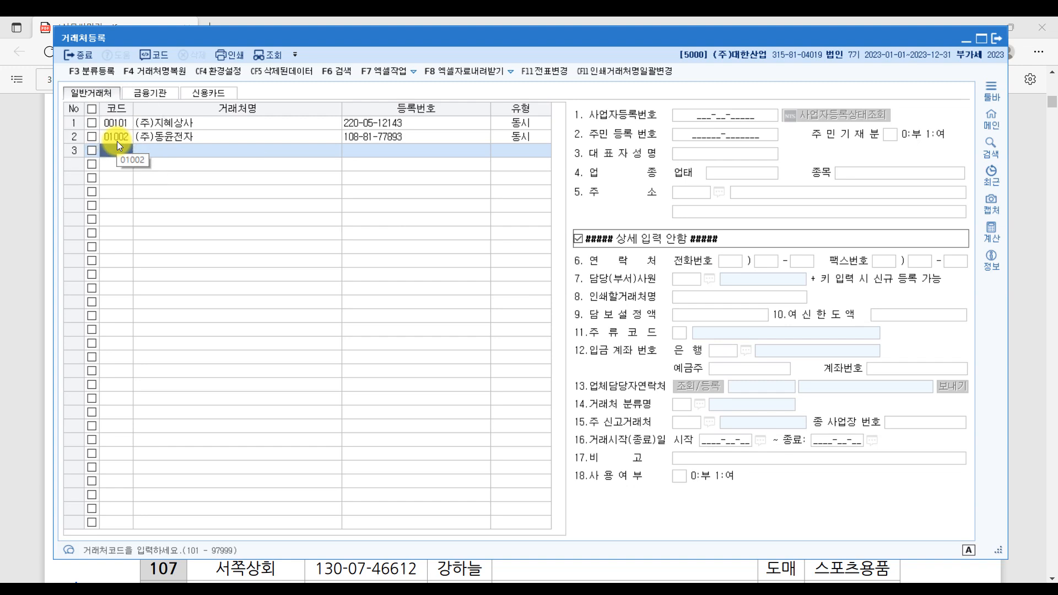
- Try changing (주)동윤전자's client code from 01002 to 102, then dismiss the cannot-change notice
left_click(118, 139)
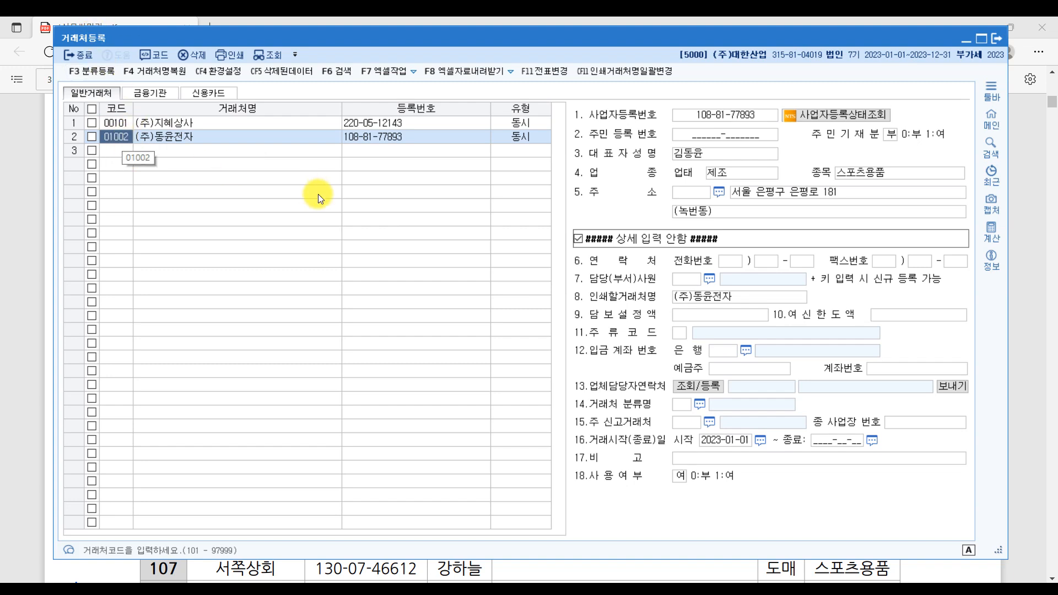
type("102")
left_click(318, 195)
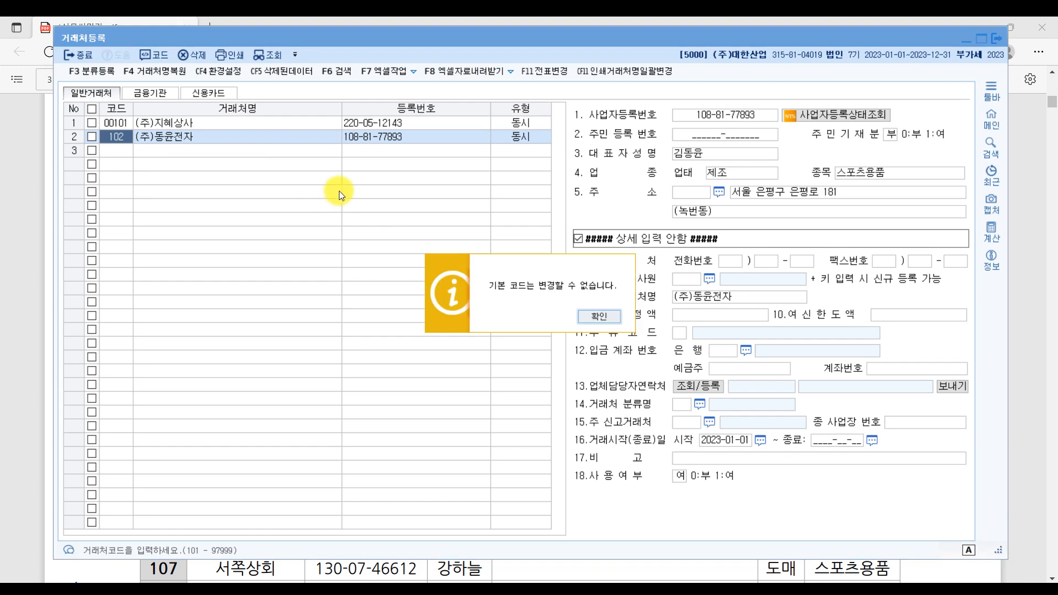
left_click(595, 320)
- Reselect row 2's client code and request deletion of (주)동윤전자
left_click(206, 138)
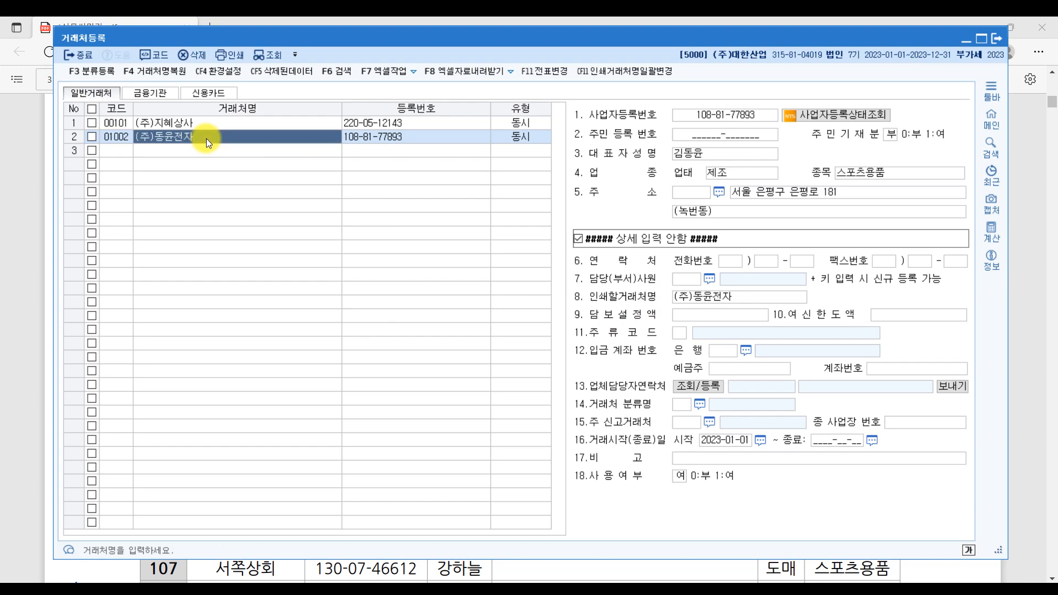
left_click(119, 136)
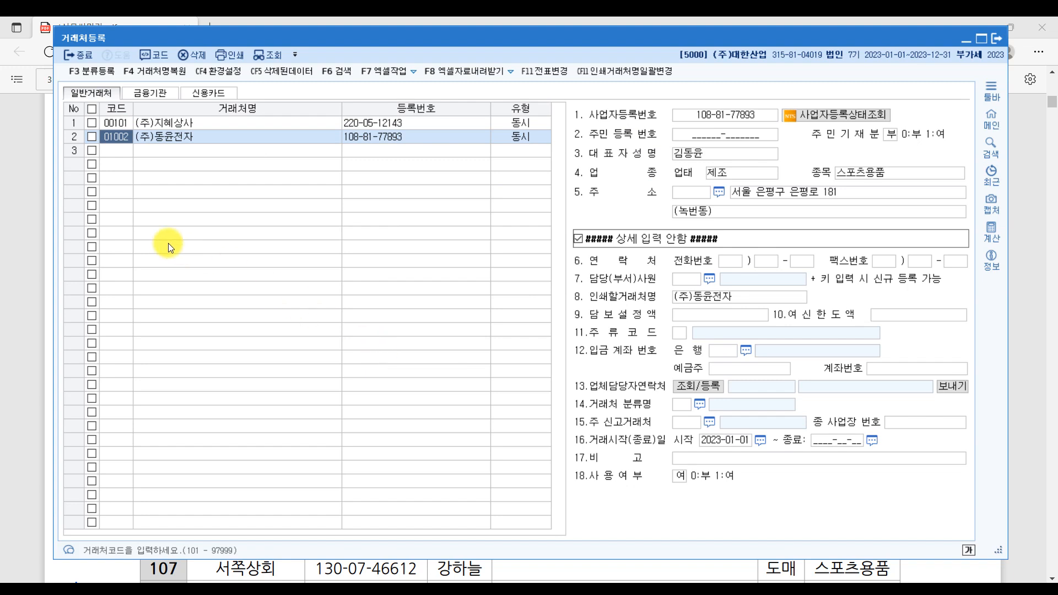
left_click(199, 56)
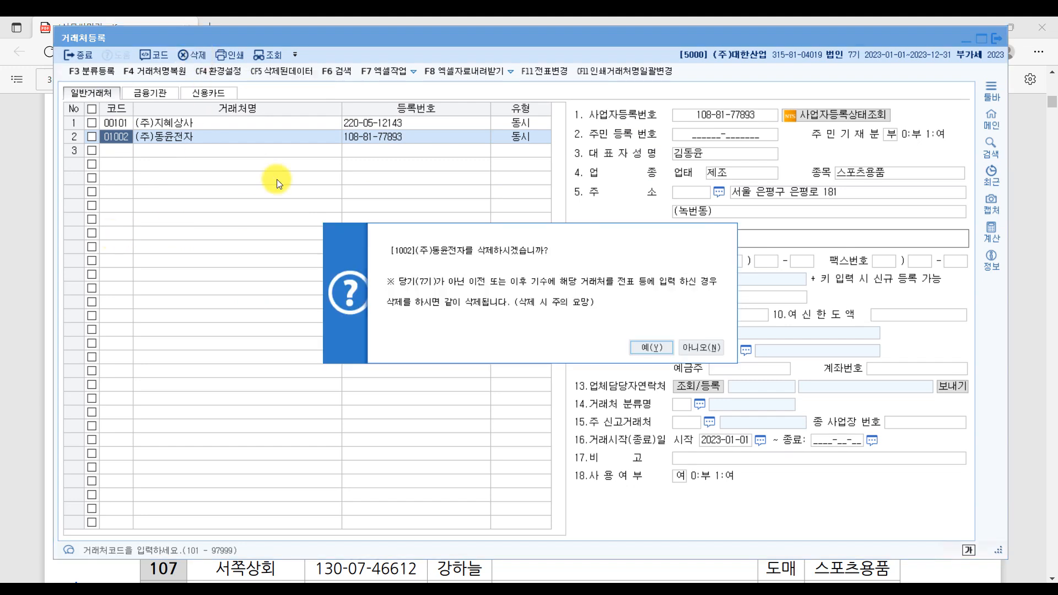
- Delete client 01002 (주)동윤전자, confirming on the second deletion prompt
left_click(714, 343)
left_click(194, 56)
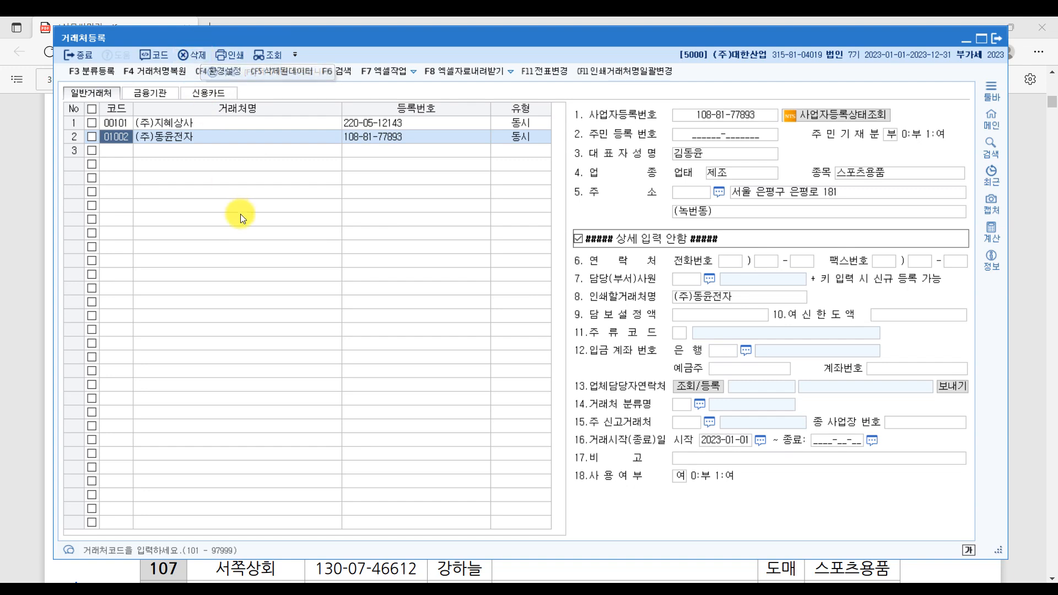
left_click(192, 58)
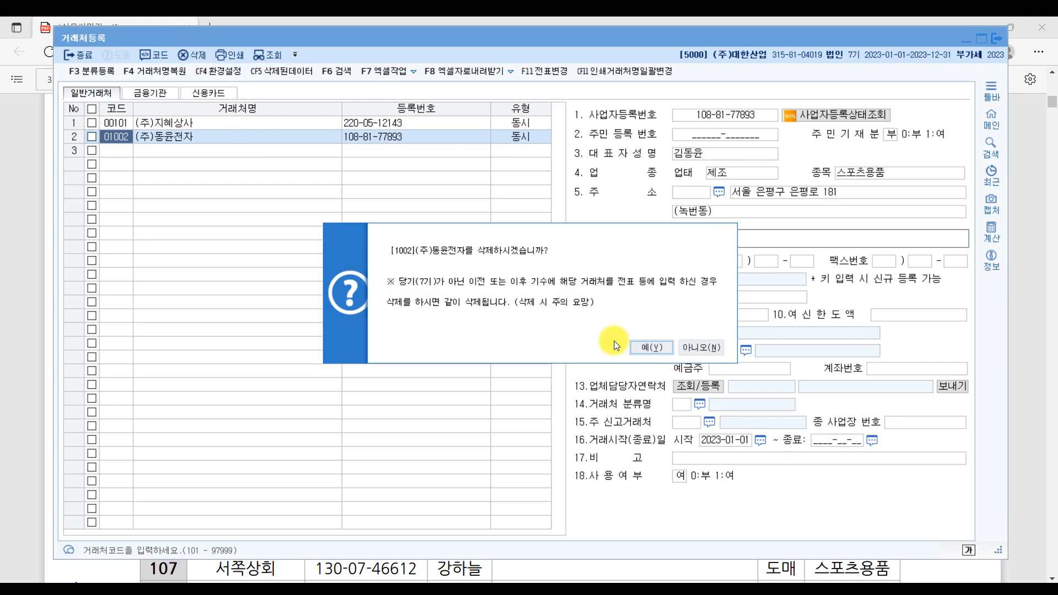
left_click(652, 346)
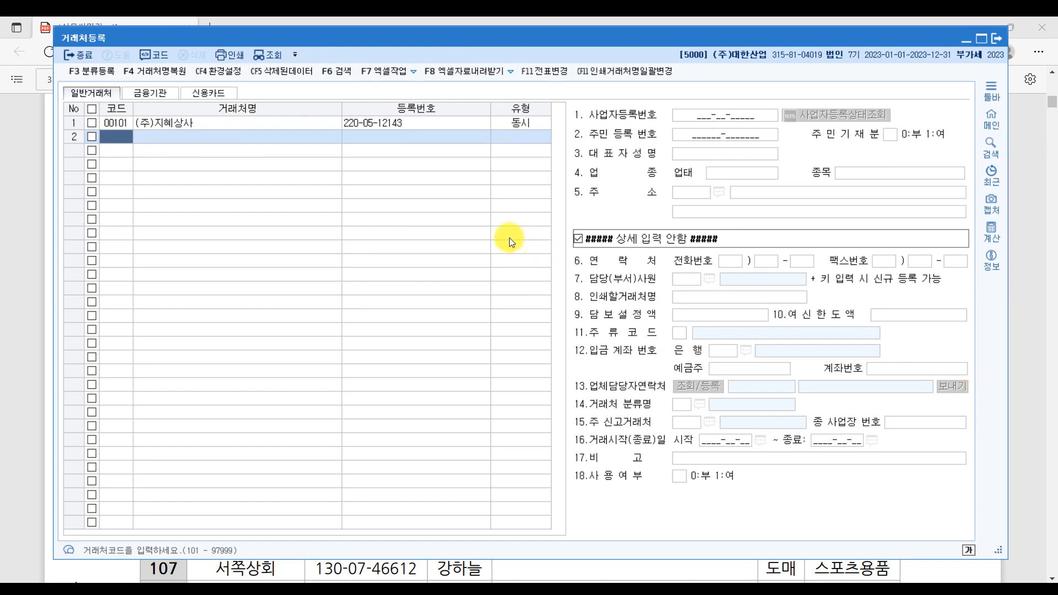
- Permanently purge 01002 from the 삭제된데이터 list with 휴지통 비우기 and close it
left_click(292, 72)
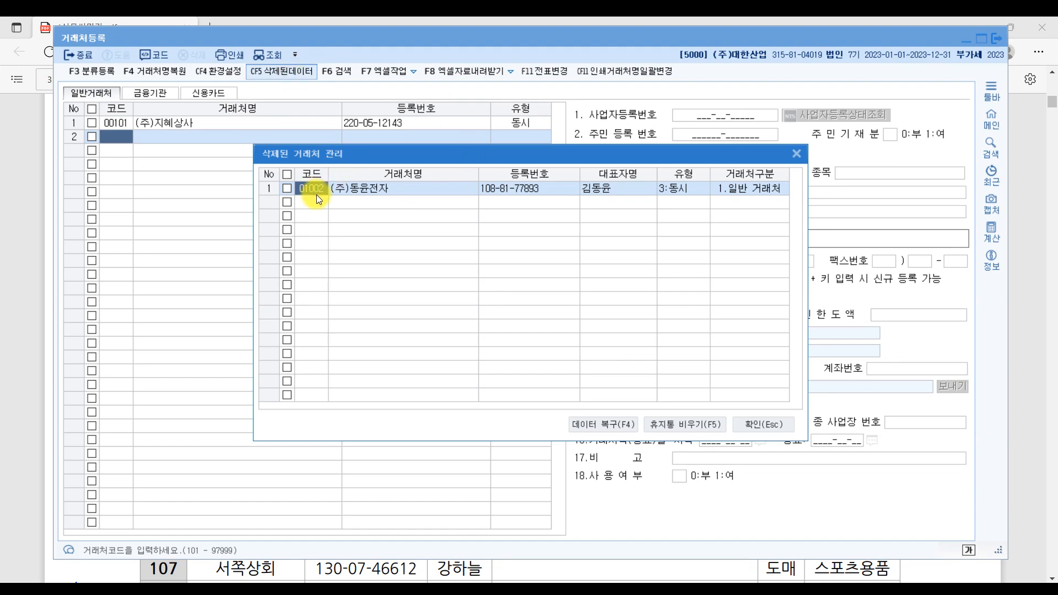
left_click(286, 188)
left_click(697, 426)
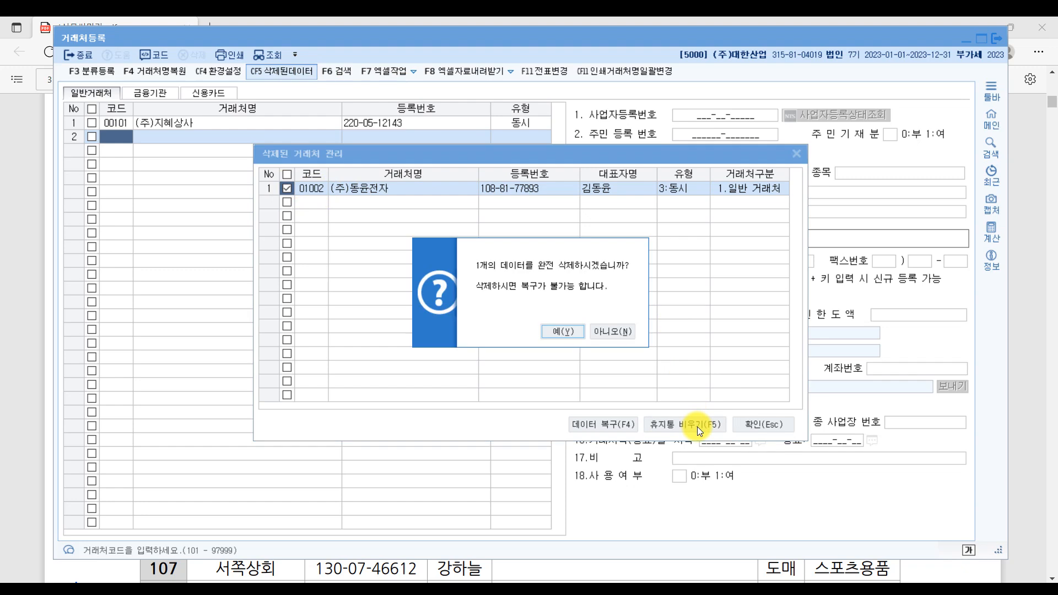
left_click(571, 331)
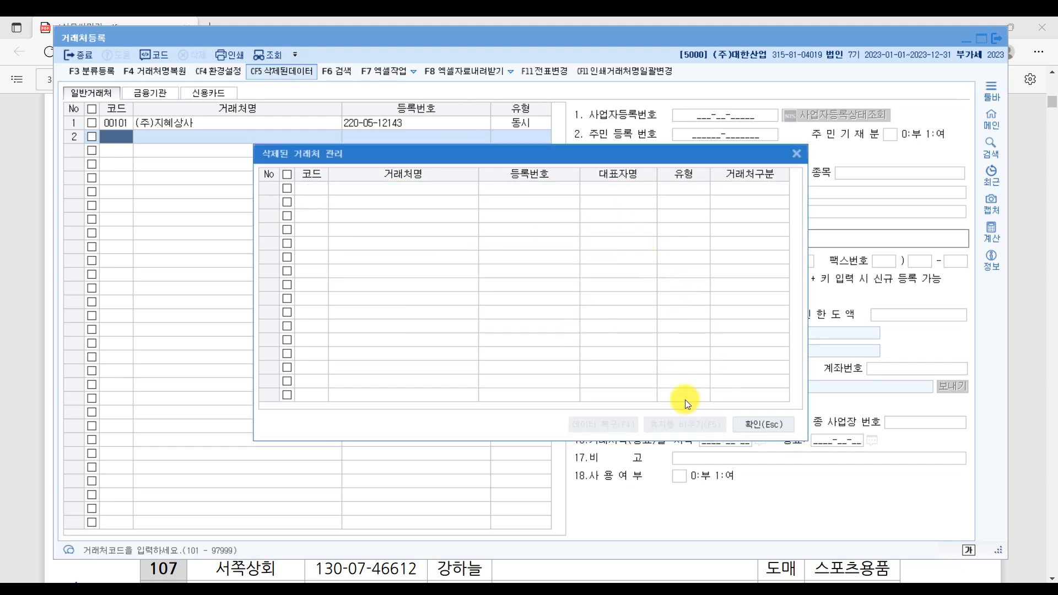
left_click(769, 427)
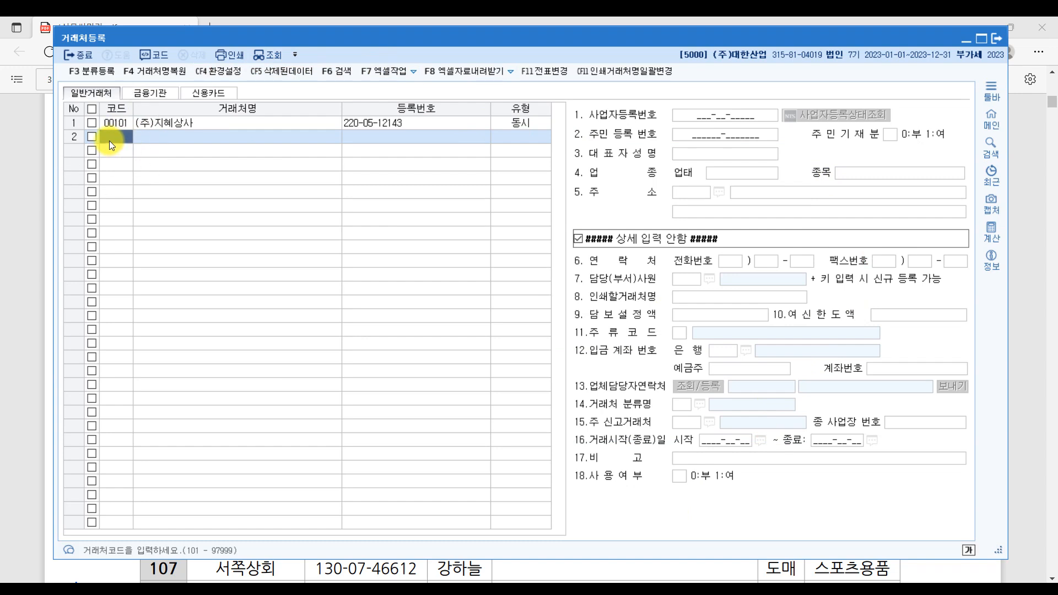
- Register new client 00102 named (주)동윤전자, then scroll the exercise PDF to its client table
type("00102")
key("Return")
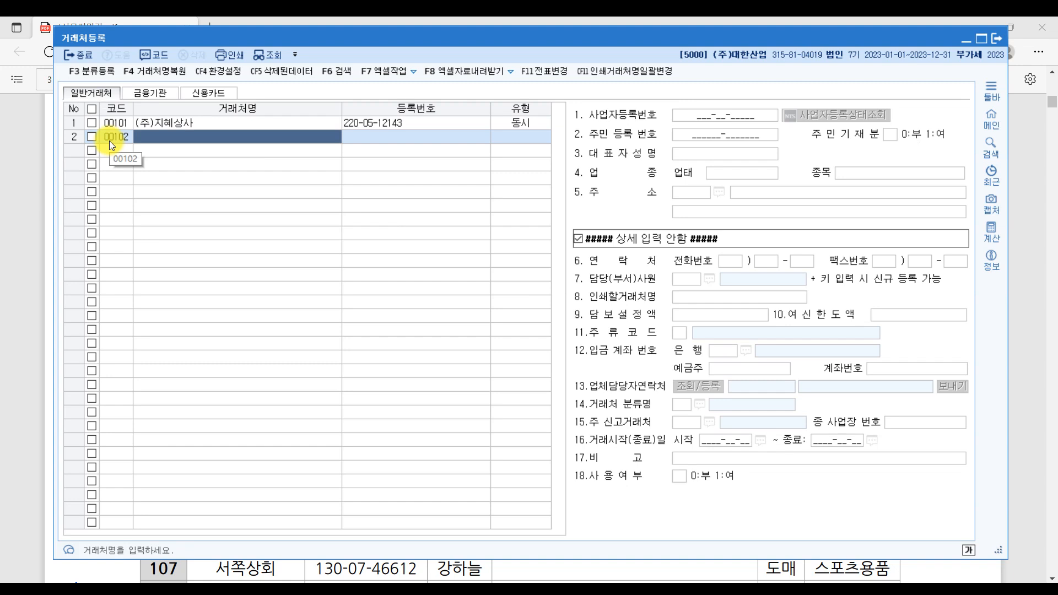
type("(주")
type(")동윤전")
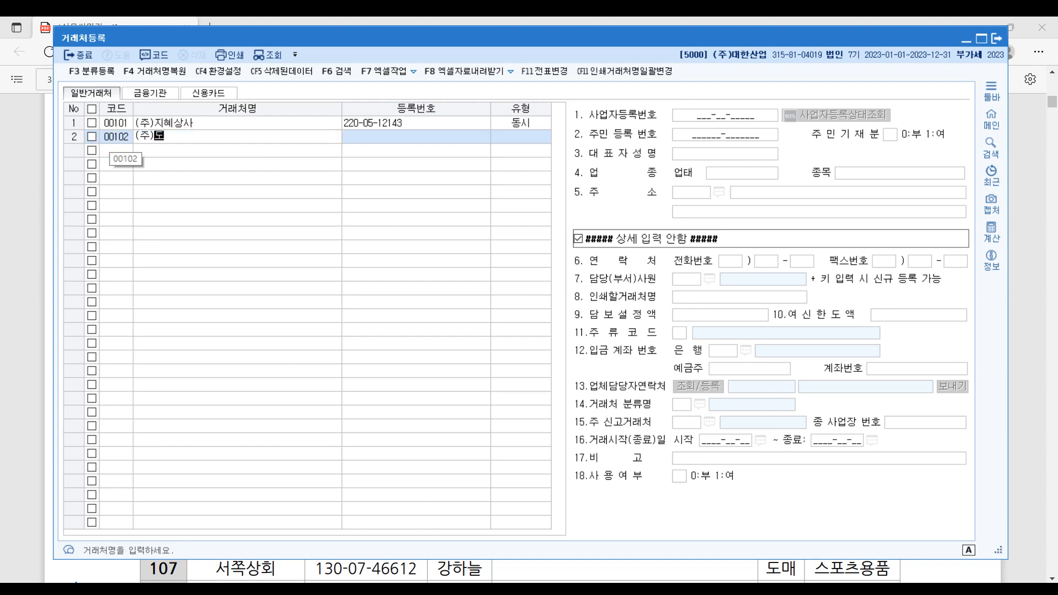
type("자")
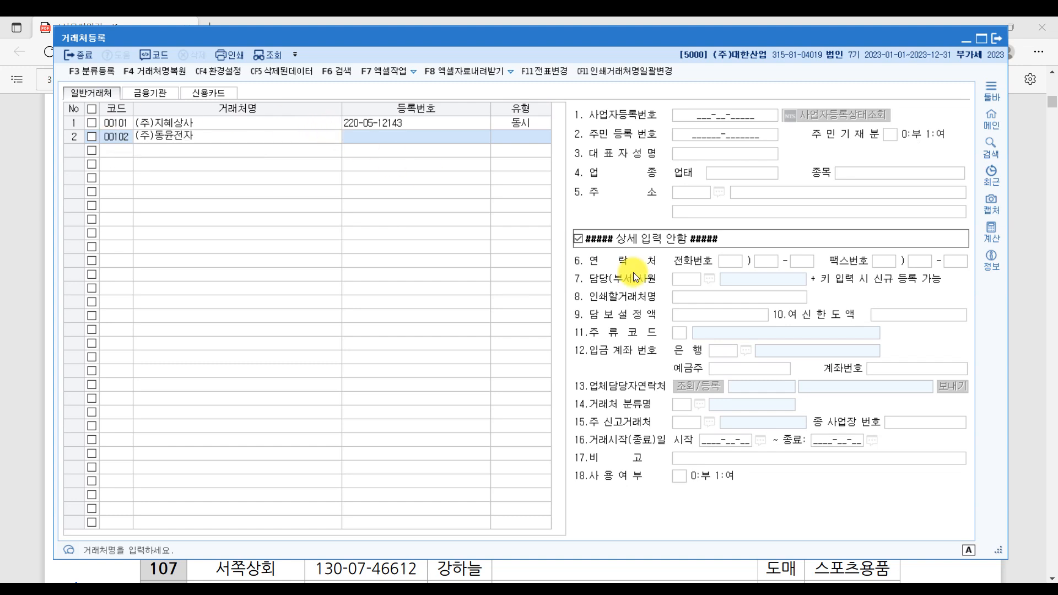
key("Return")
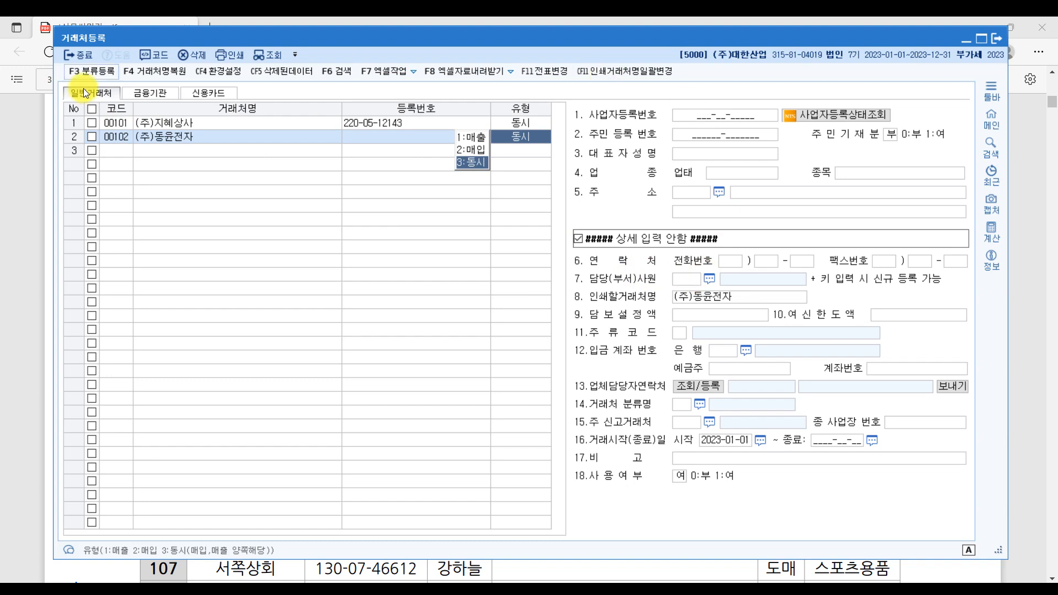
left_click(90, 569)
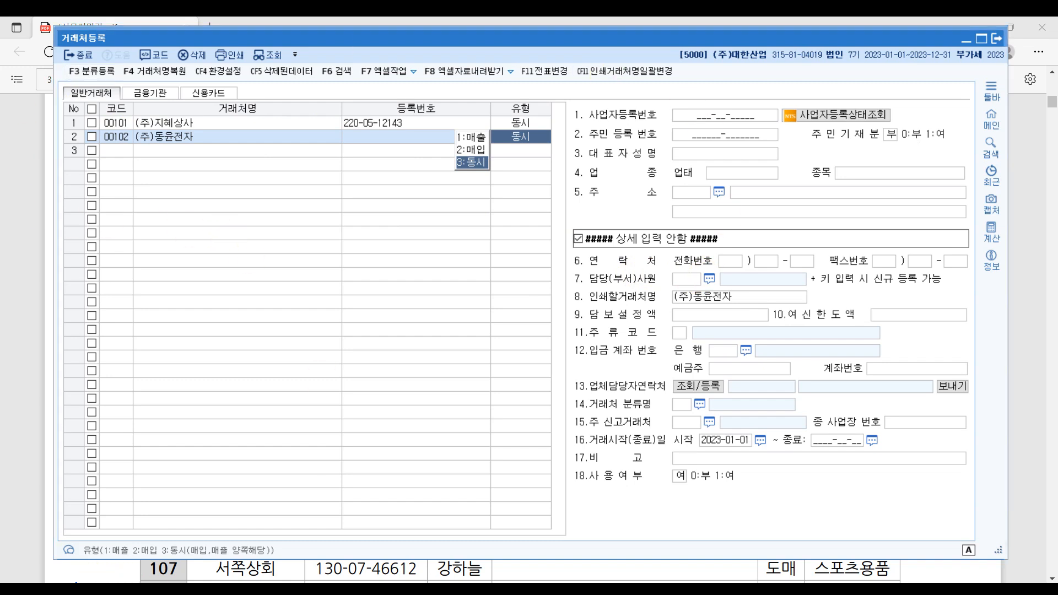
scroll(306, 367, "down", 3)
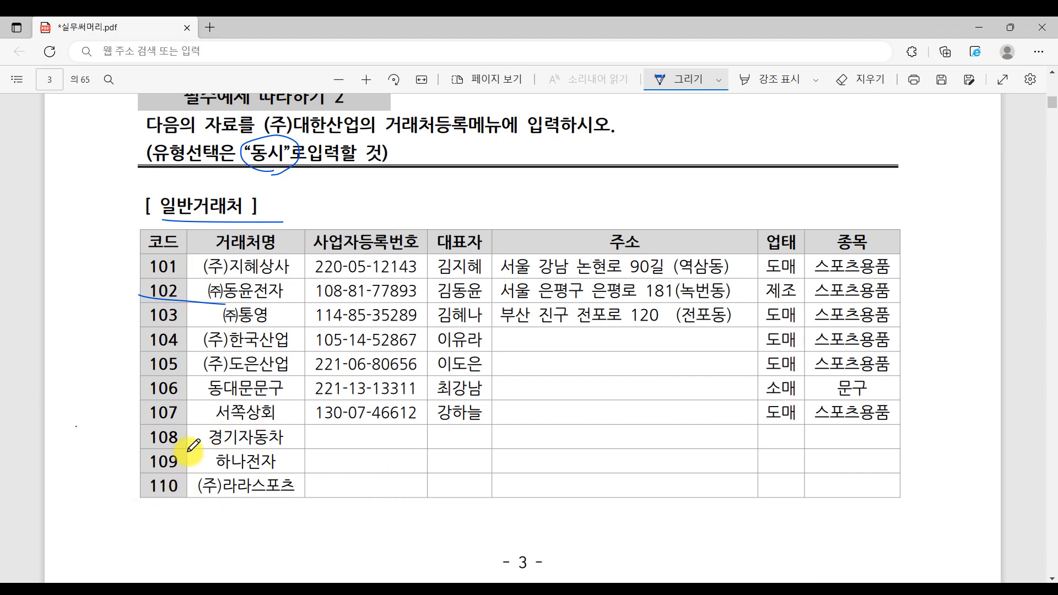
- Underline client codes 108–110 in the PDF and circle their names
left_click_drag(142, 446, 197, 446)
left_click_drag(146, 476, 209, 473)
mouse_move(145, 499)
left_mouse_down()
mouse_move(228, 502)
mouse_move(350, 441)
mouse_move(237, 521)
left_mouse_up()
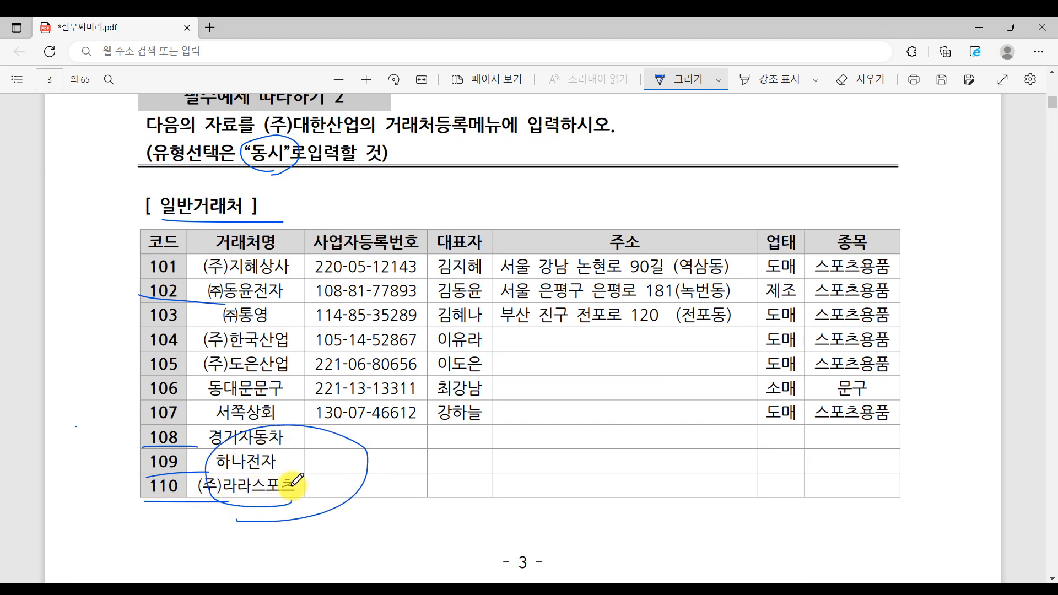
mouse_move(375, 436)
left_mouse_down()
mouse_move(395, 486)
mouse_move(441, 419)
mouse_move(510, 441)
left_mouse_up()
mouse_move(575, 441)
left_mouse_down()
mouse_move(583, 460)
mouse_move(635, 485)
mouse_move(694, 458)
left_mouse_up()
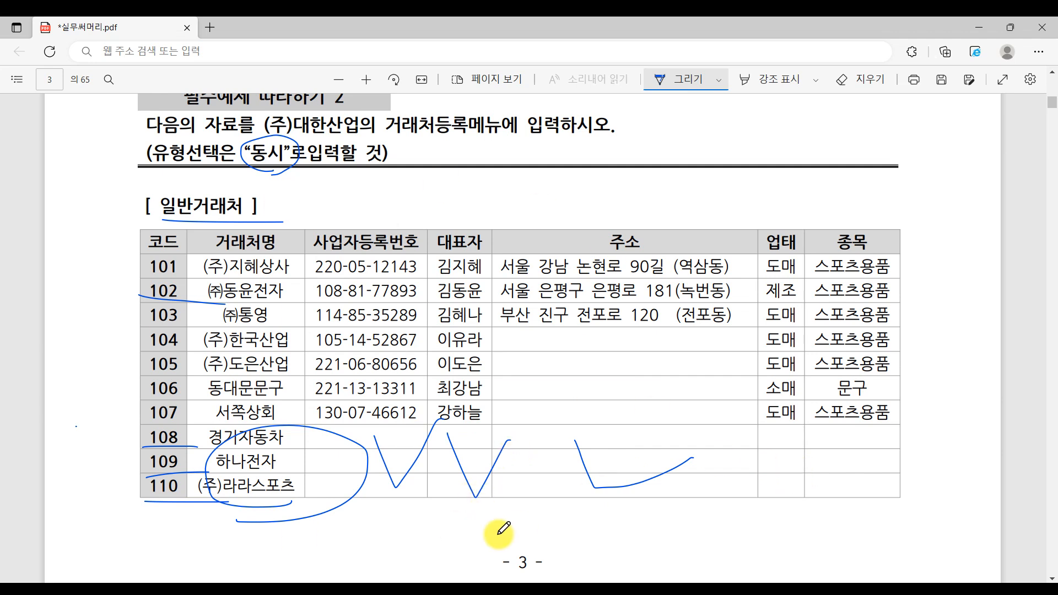
- Circle the 금융기관 and 신용카드 headings on page 4, then return to KcLep
scroll(499, 532, "down", 4)
scroll(499, 531, "down", 4)
mouse_move(214, 253)
left_mouse_down()
mouse_move(227, 190)
mouse_move(209, 278)
left_mouse_up()
mouse_move(209, 372)
left_mouse_down()
mouse_move(208, 355)
mouse_move(199, 433)
left_mouse_up()
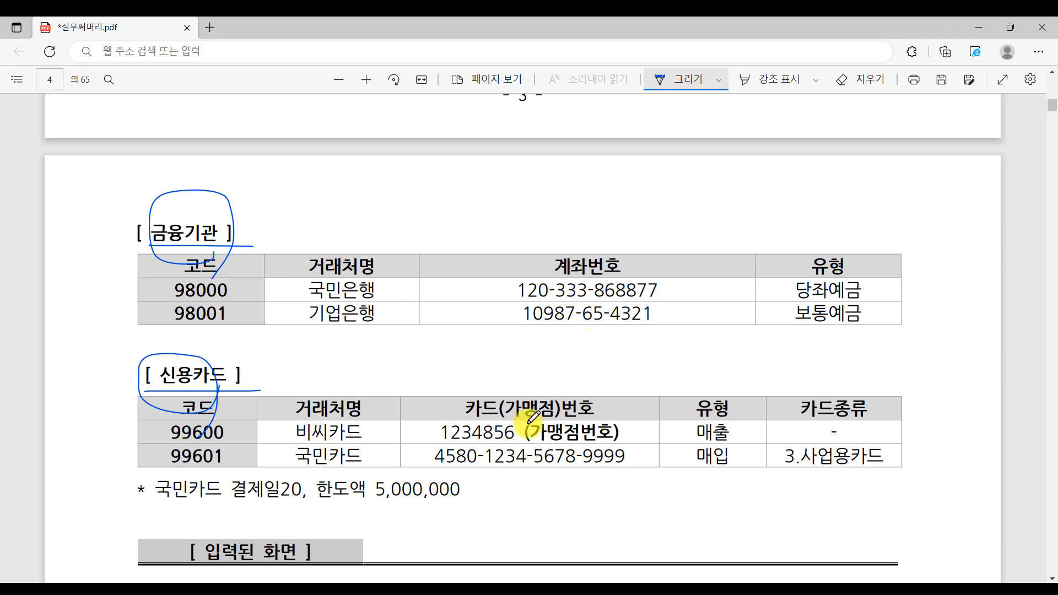
key("alt+Tab")
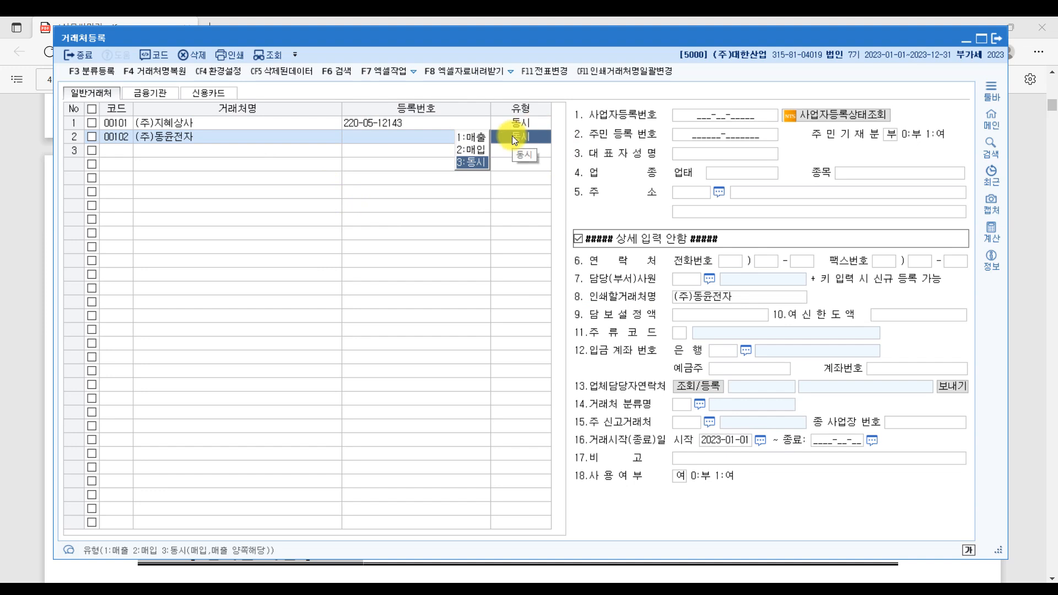
- Complete 00102 (주)동윤전자 as type 동시 with registration number, representative, 제조, 스포츠용품 and Seoul address
left_click(378, 137)
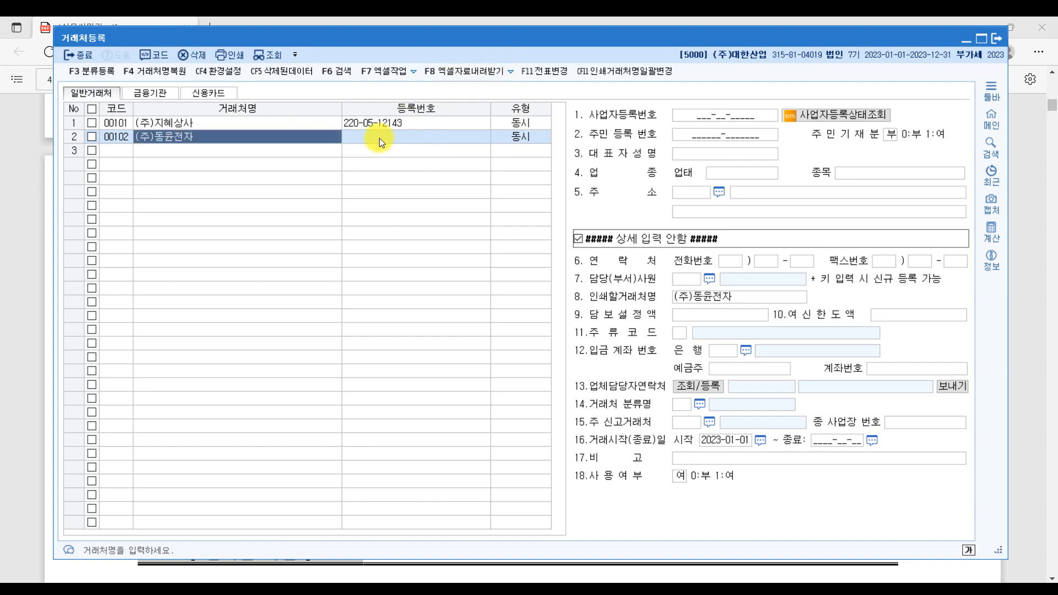
left_click(509, 140)
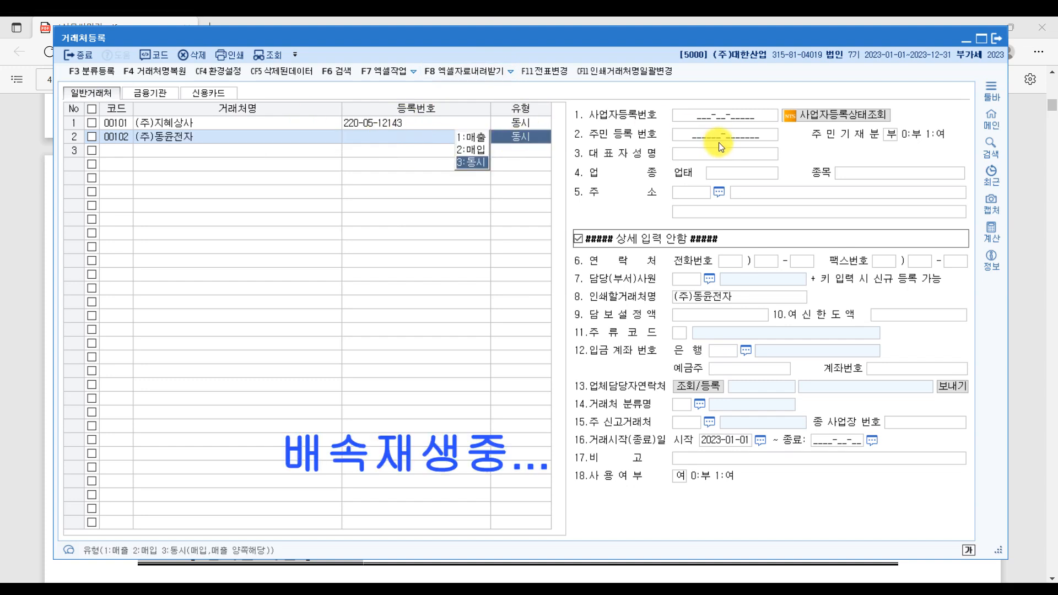
key("Return")
key("Return")
key("Return")
type("제조")
key("Return")
type("스포츠용품")
key("Return")
key("Return")
type("1층")
key("Return")
- Add client 00103 (주)통영 with registration number, representative, 도매, 스포츠용품 and a Busan address
type("103")
key("Return")
type("(주)통영")
key("Return")
key("Return")
key("Return")
key("Return")
type("도매")
key("Return")
type("스포츠용품")
key("Return")
type("부산 진구 전포로")
key("Return")
- Add client 00104 (주)한국산업, type 동시, with registration number, representative, 도매 and 스포츠용품
key("Return")
type("104")
key("Return")
type("(주)한국")
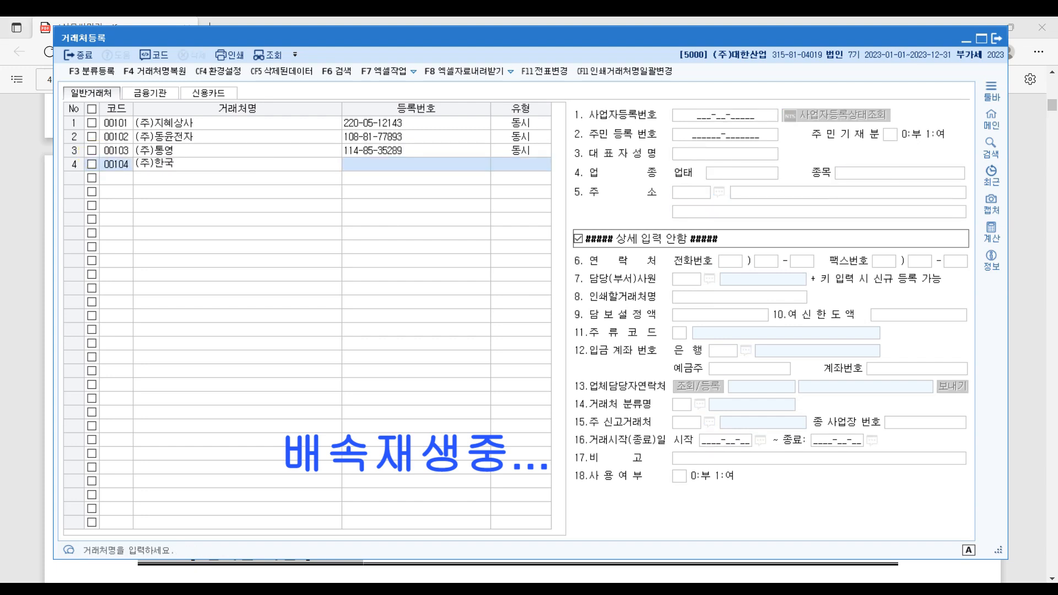
type("산업")
key("Return")
key("Return")
key("Return")
key("Return")
type("도매")
- Add client 00105 (주)도은산업 with its registration number, correcting the representative's name
key("Return")
type("스포츠용품")
key("Return")
key("Return")
key("Return")
type("105")
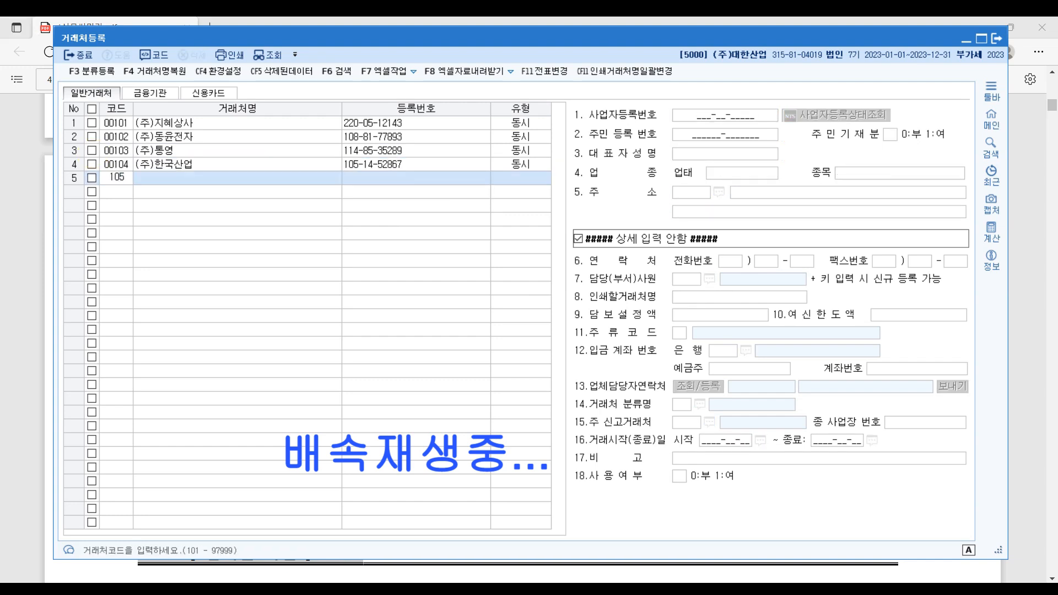
key("Return")
type("(주)도은산업")
key("Return")
key("Return")
key("Return")
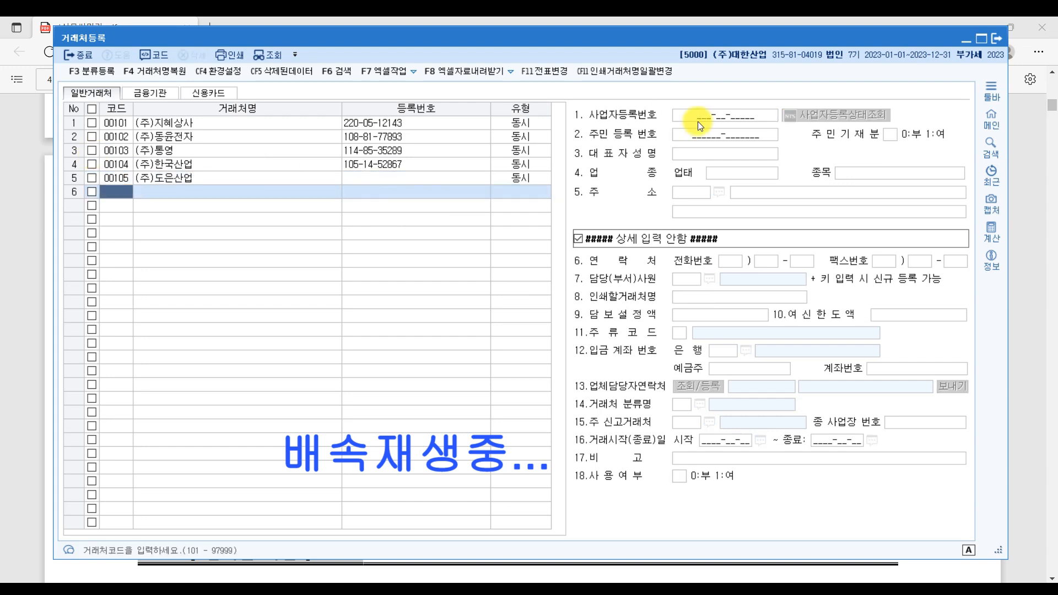
left_click(698, 122)
- Enter 도매 and 스포츠 for (주)도은산업 and add 동대문문구 as the next client
key("Return")
key("Return")
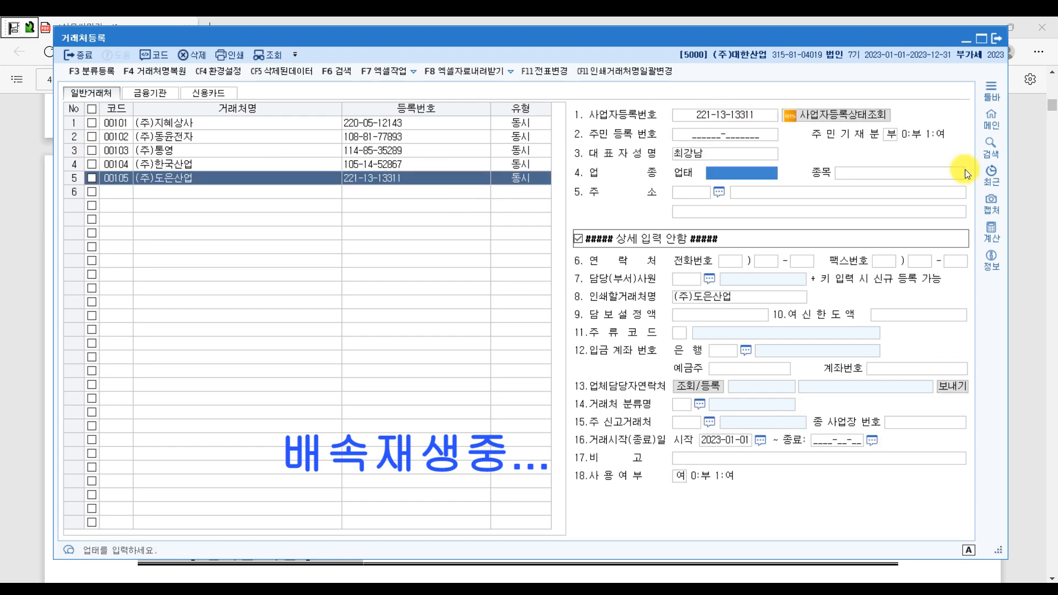
key("Up")
key("Return")
type("도매")
key("Return")
type("스포츠")
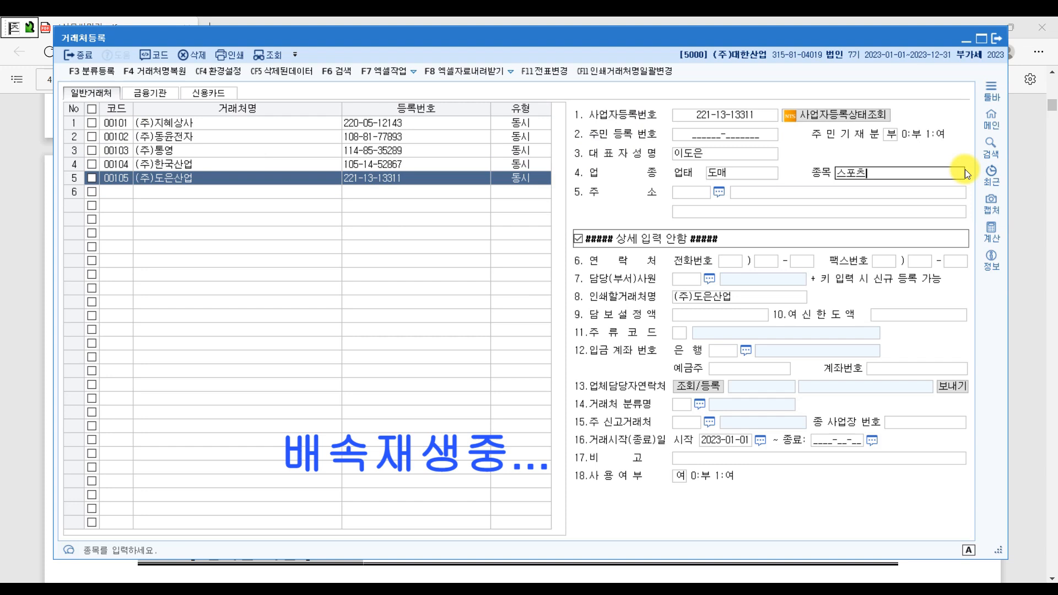
key("Return")
key("Return")
- Fill in the missing business registration numbers for rows 5 and 6
key("Return")
type("동대문문구")
key("Return")
type("2211313")
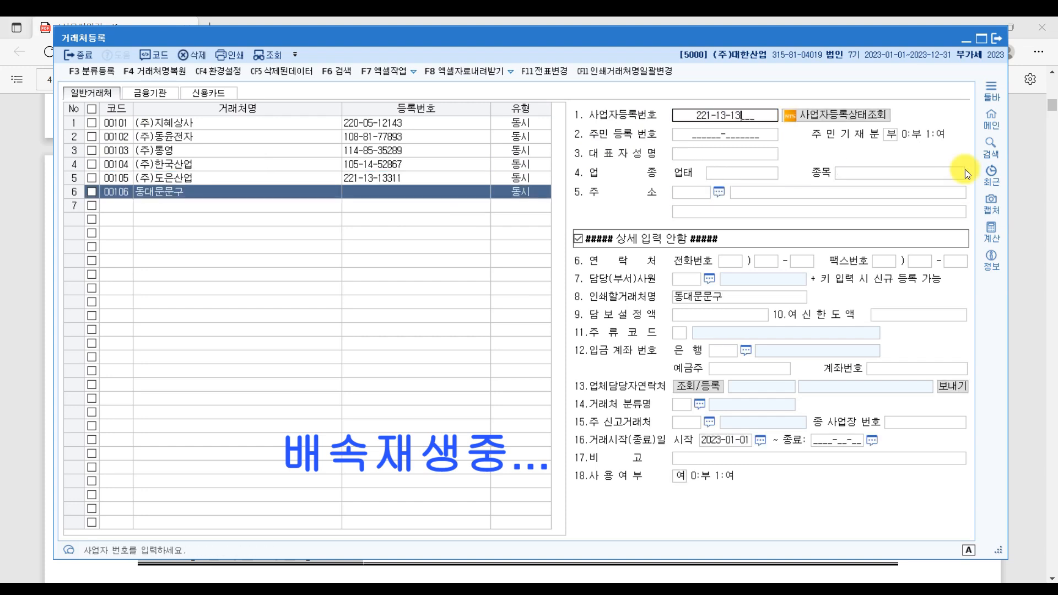
left_click(206, 177)
left_click(728, 122)
key("Return")
left_click(705, 114)
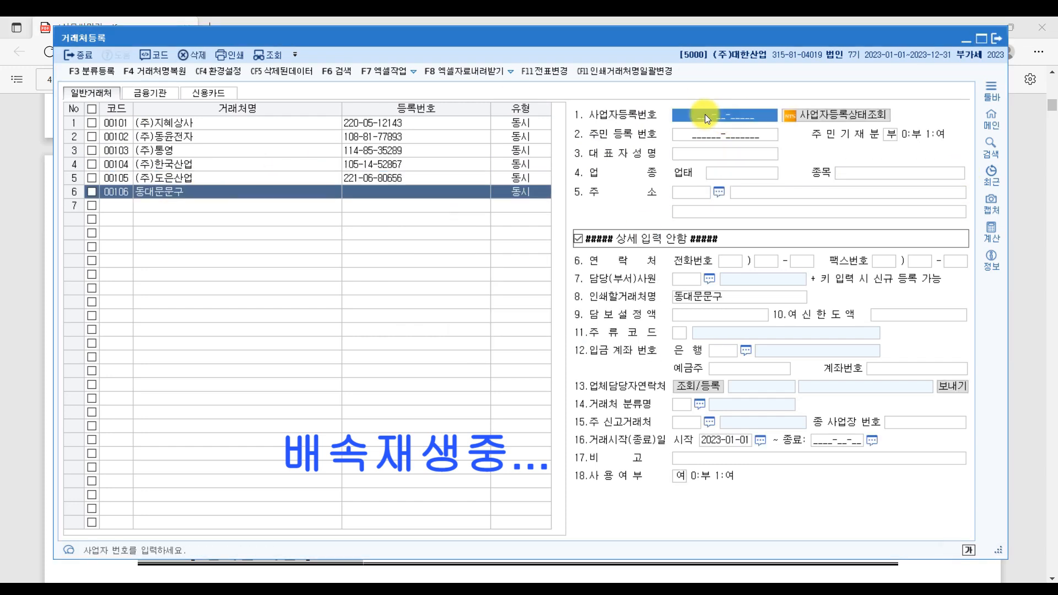
key("Return")
key("Return")
key("Return")
key("Return")
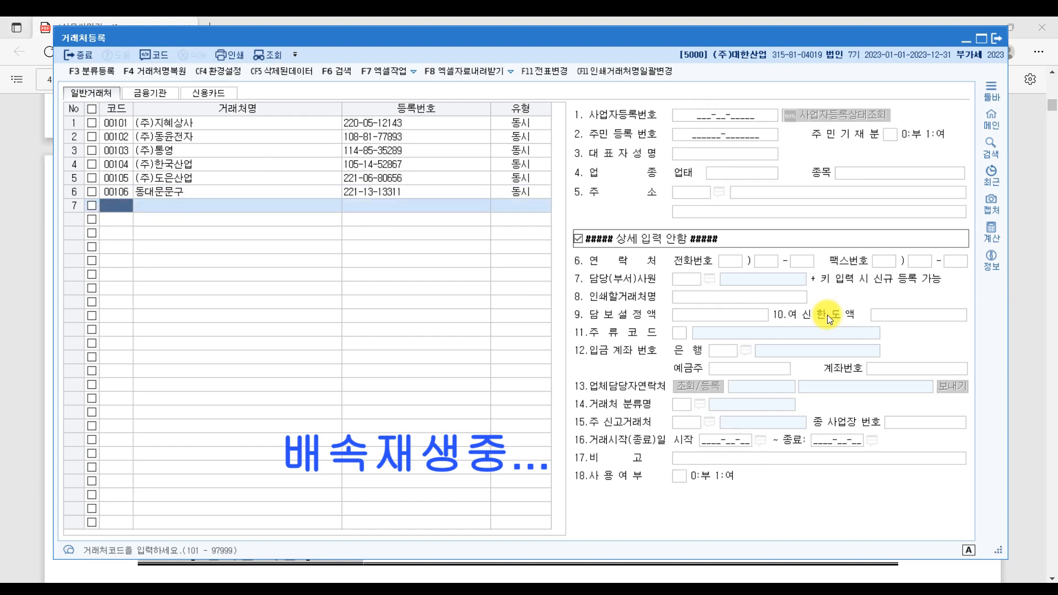
- Add client 00107 서쪽상회 with its registration number and representative
key("Return")
type("서쪽상회")
key("Return")
key("Return")
- Add clients 00108 경기자동차, 00109 하나전자 and 00110 (주)라라스포츠, then bring up the exercise PDF
key("Return")
key("Return")
key("Return")
key("Return")
key("Return")
type("108")
key("Return")
type("경기자동차")
key("Return")
key("Return")
key("Return")
key("Return")
key("Return")
key("Return")
type("109")
key("Return")
type("하나전자")
key("Return")
key("Return")
key("Return")
key("Return")
key("Return")
key("Return")
type("110")
key("Return")
type("(주)")
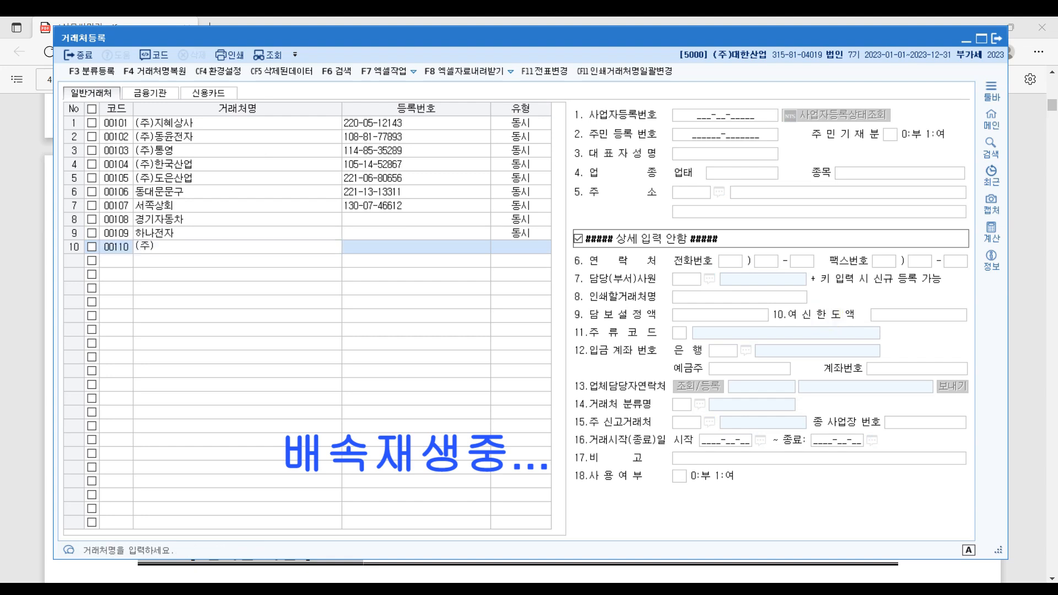
type("라라스포츠")
key("Return")
key("Return")
key("Return")
key("Return")
key("Return")
key("Return")
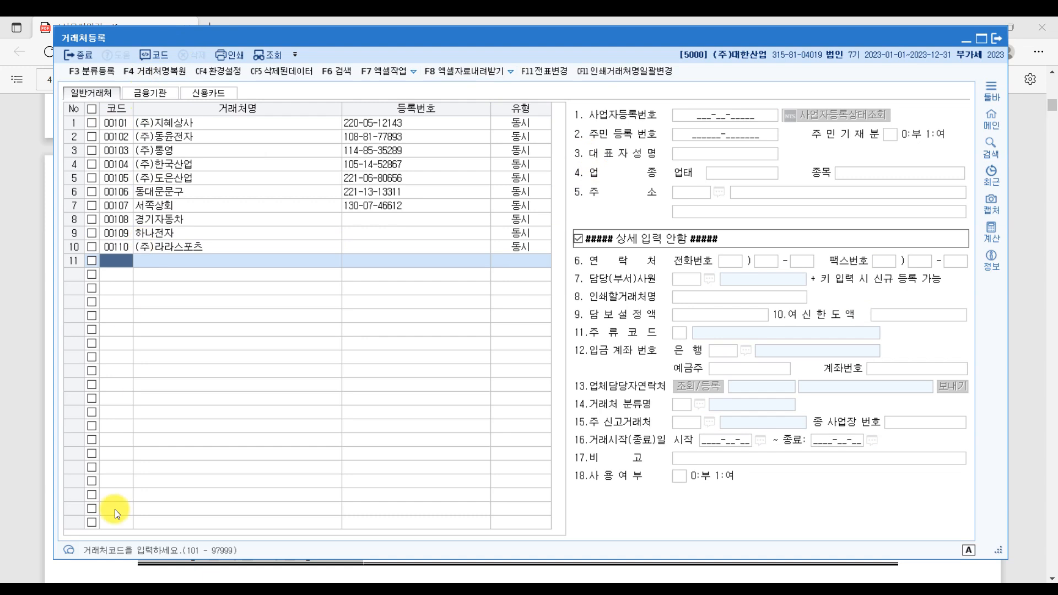
left_click(116, 571)
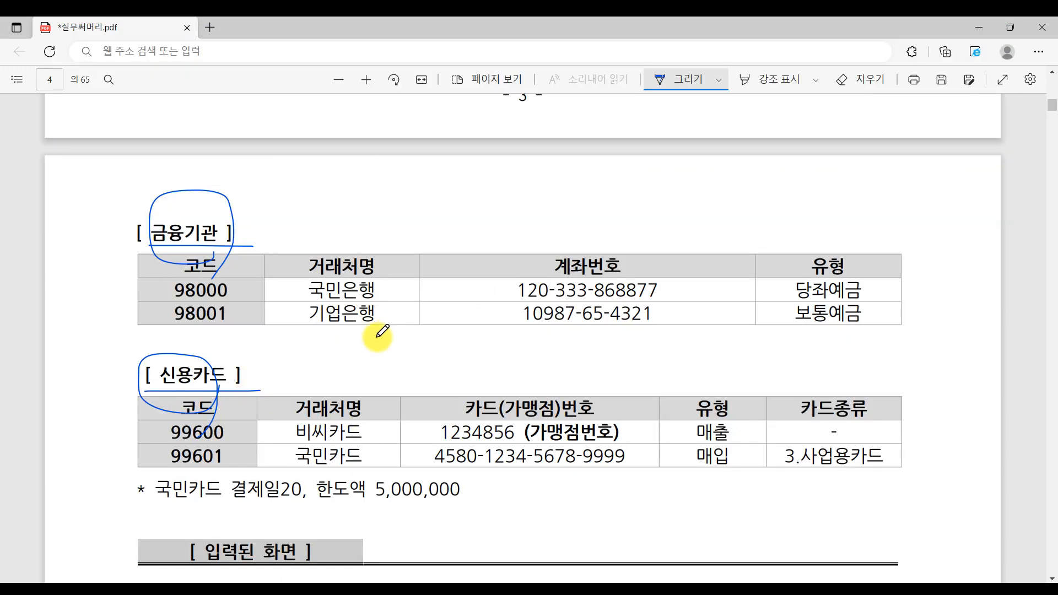
- On the 금융기관 tab, enter code 98000 named 국민은행
key("alt+Tab")
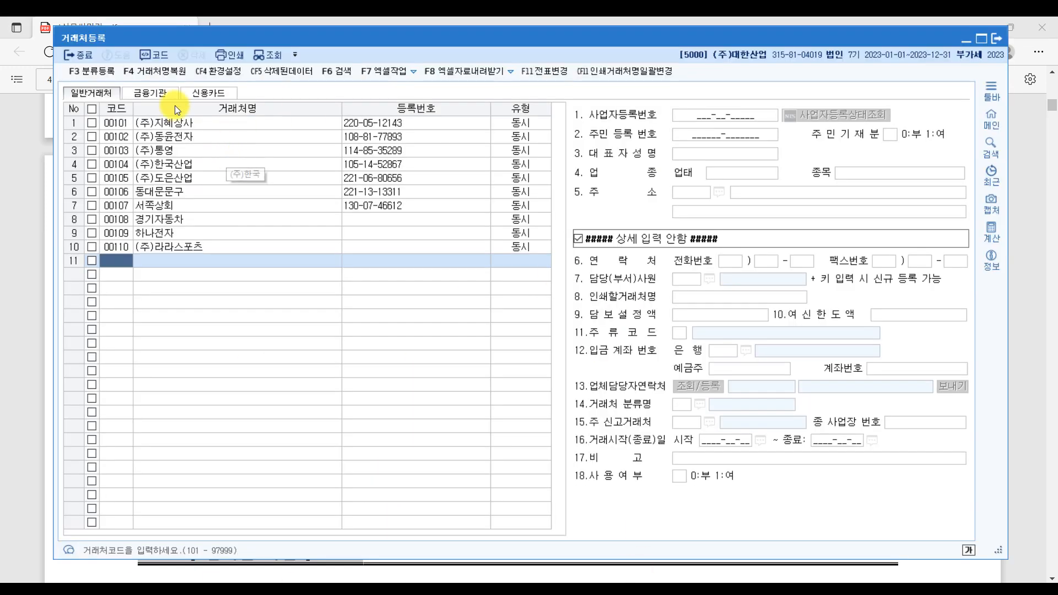
left_click(162, 95)
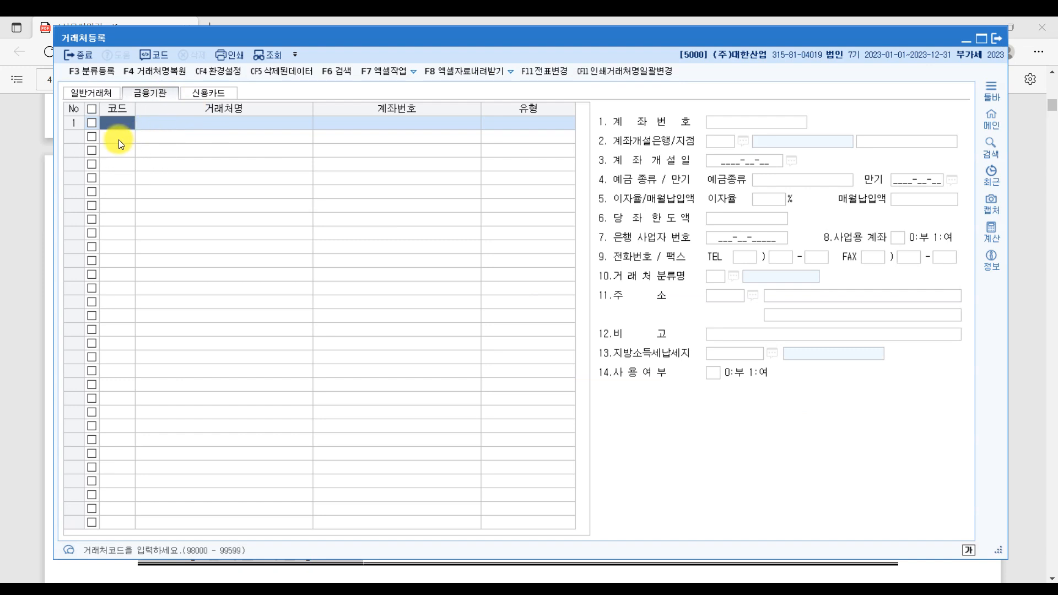
left_click(263, 576)
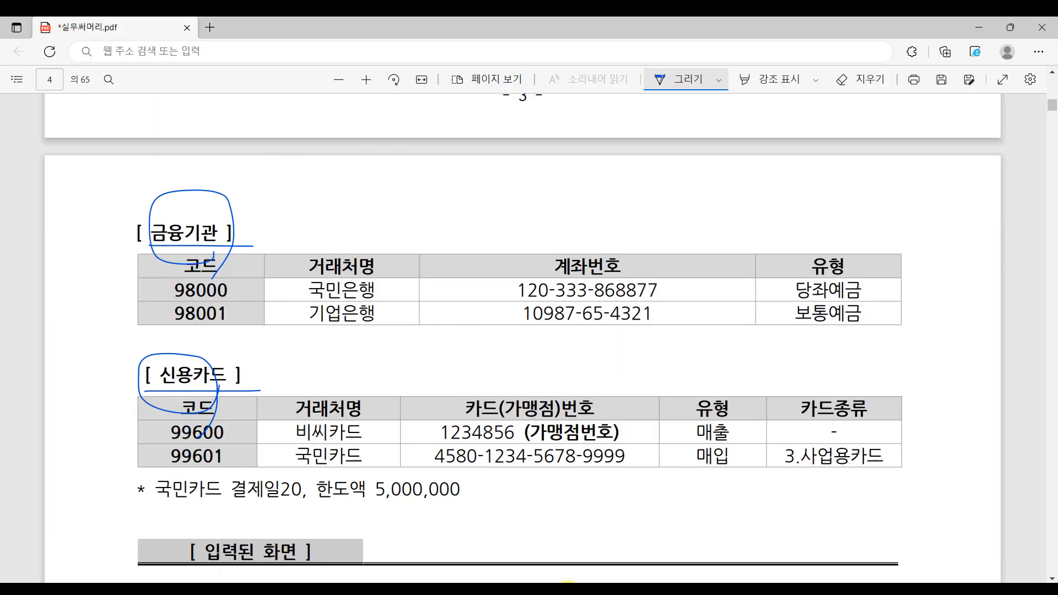
key("alt+Tab")
type("98000")
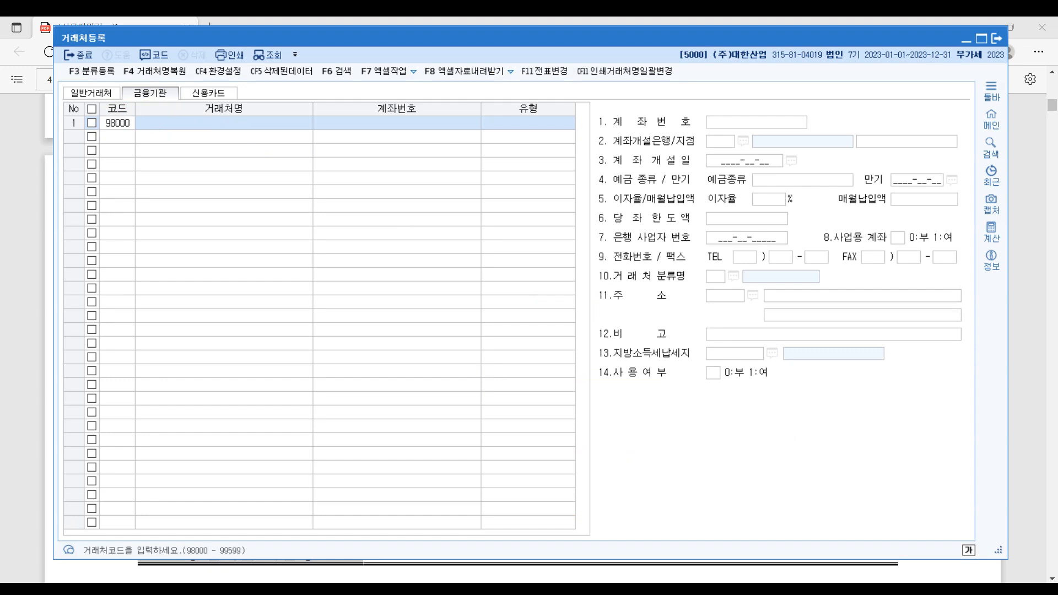
key("Return")
type("국민은행")
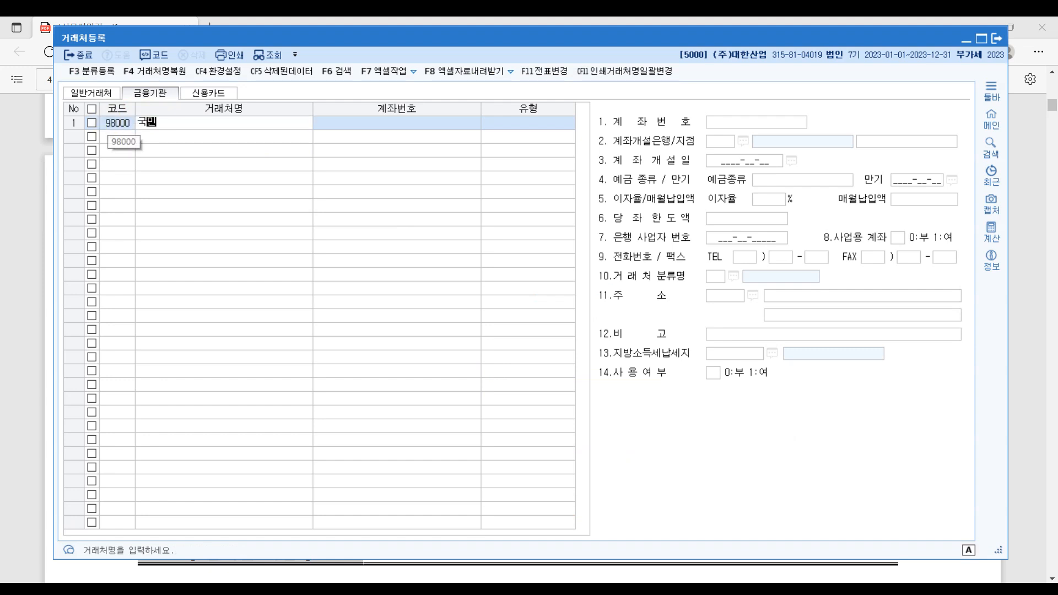
key("Return")
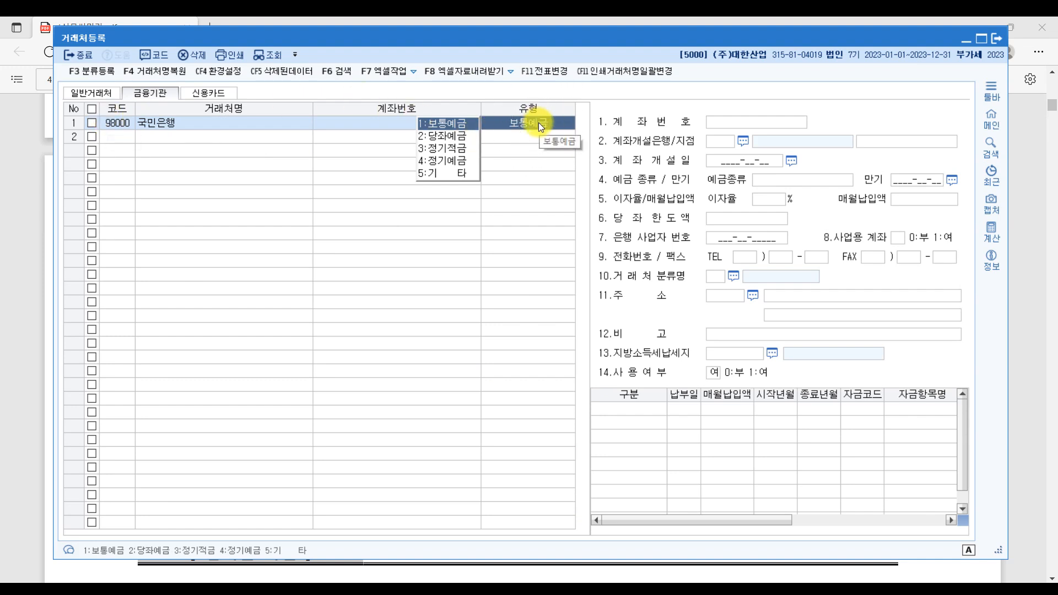
- Set 국민은행 to 2:당좌예금 with its account number and bank 004 국민은행, adding a branch name
left_click(451, 134)
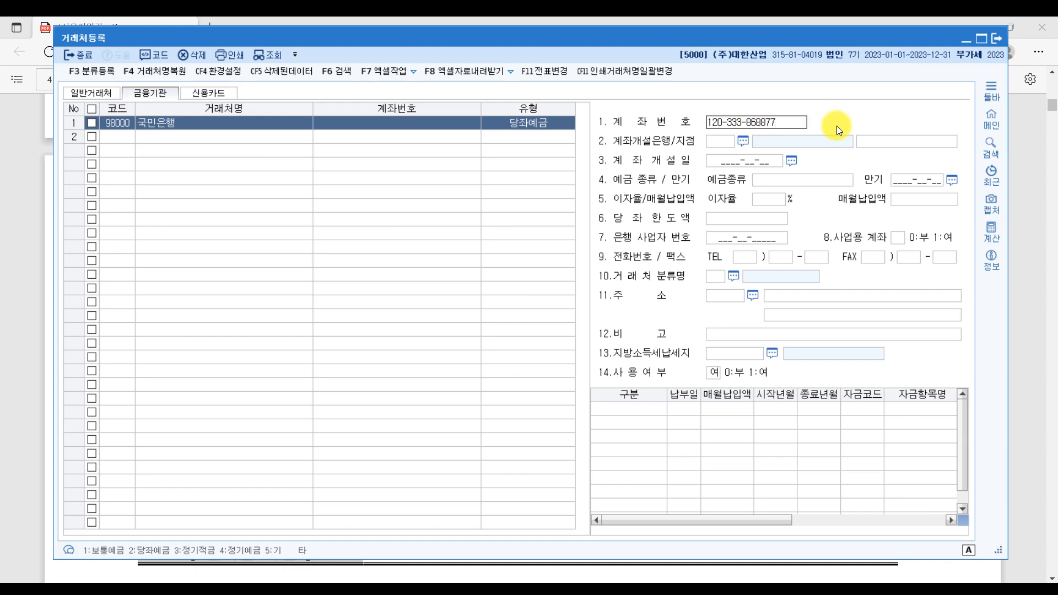
key("Return")
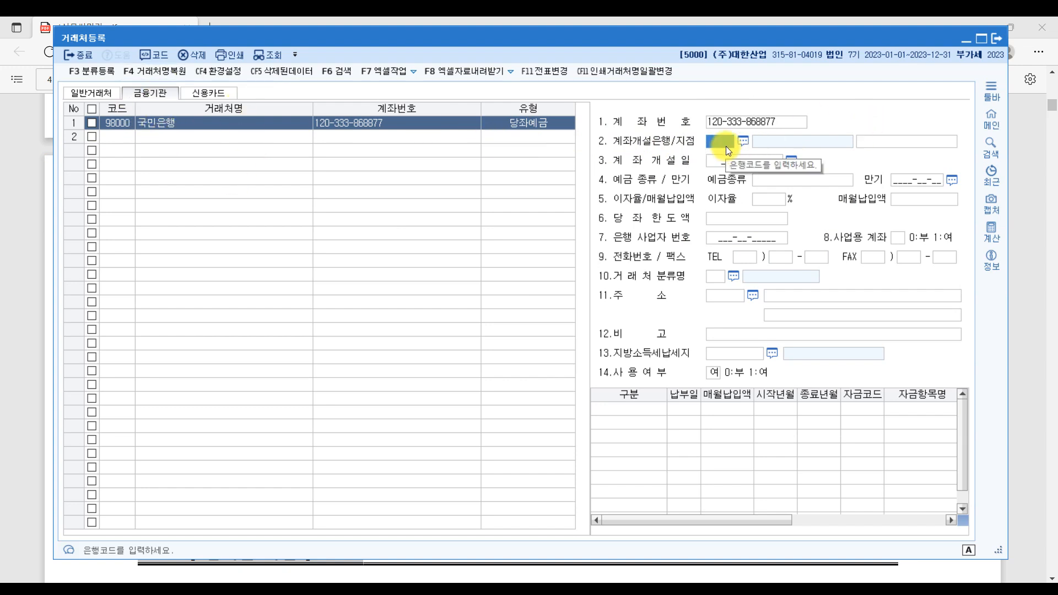
key("F2")
type("국민")
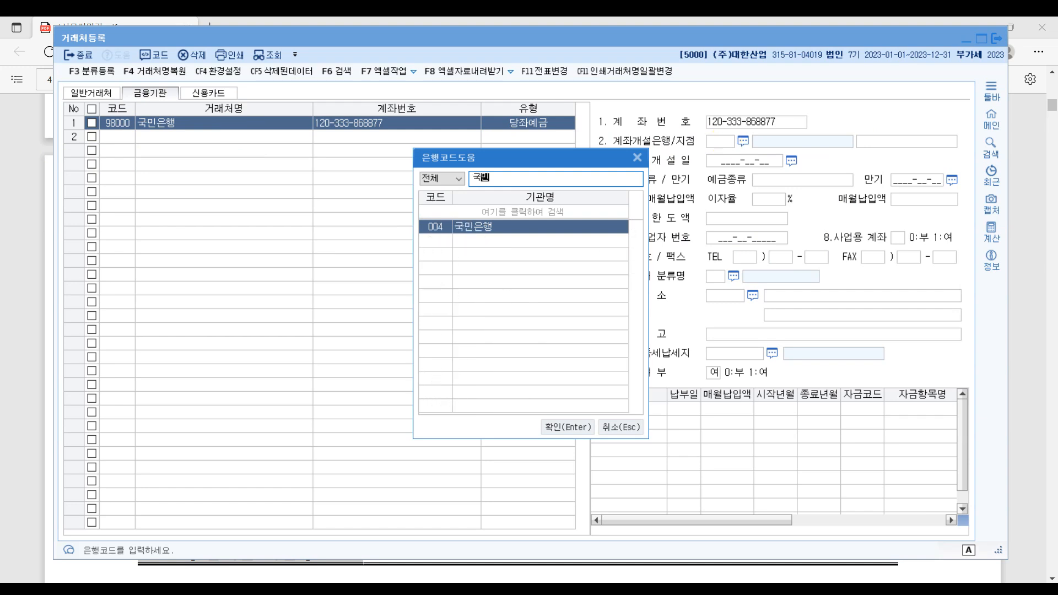
key("Return")
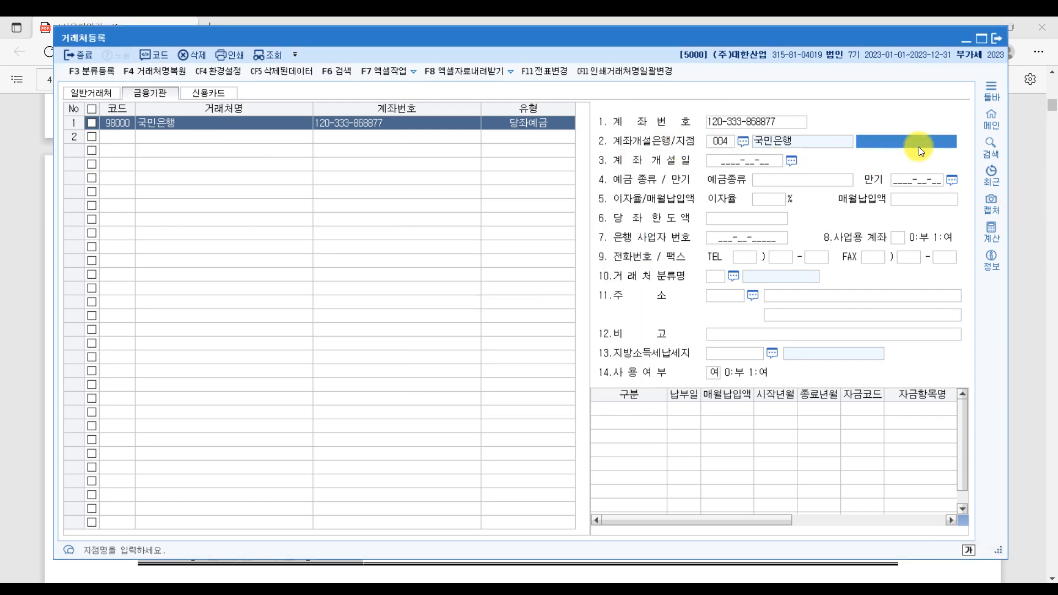
type("가ㅇ남지점")
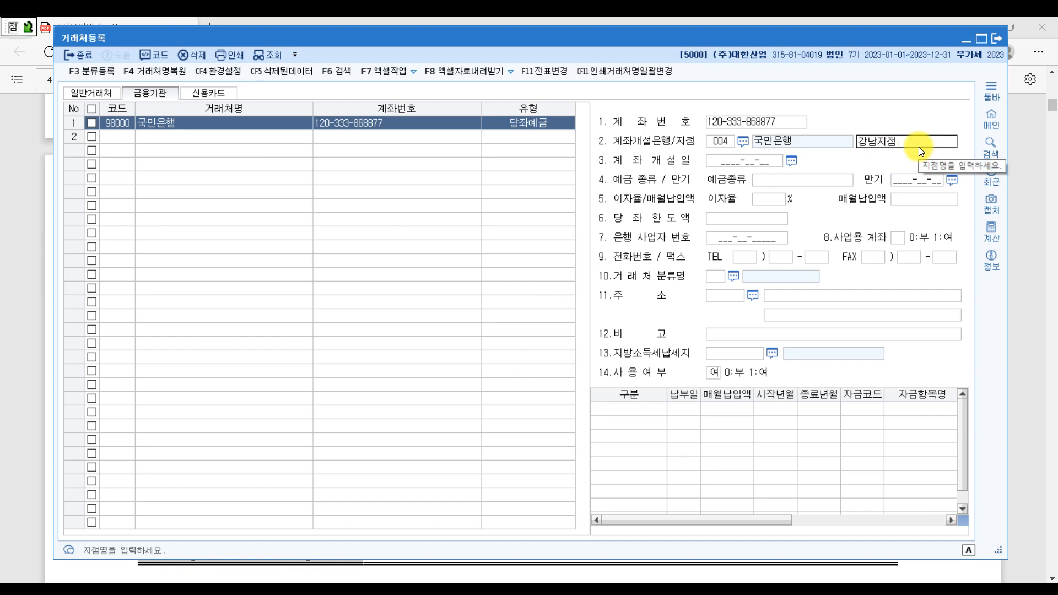
key("Return")
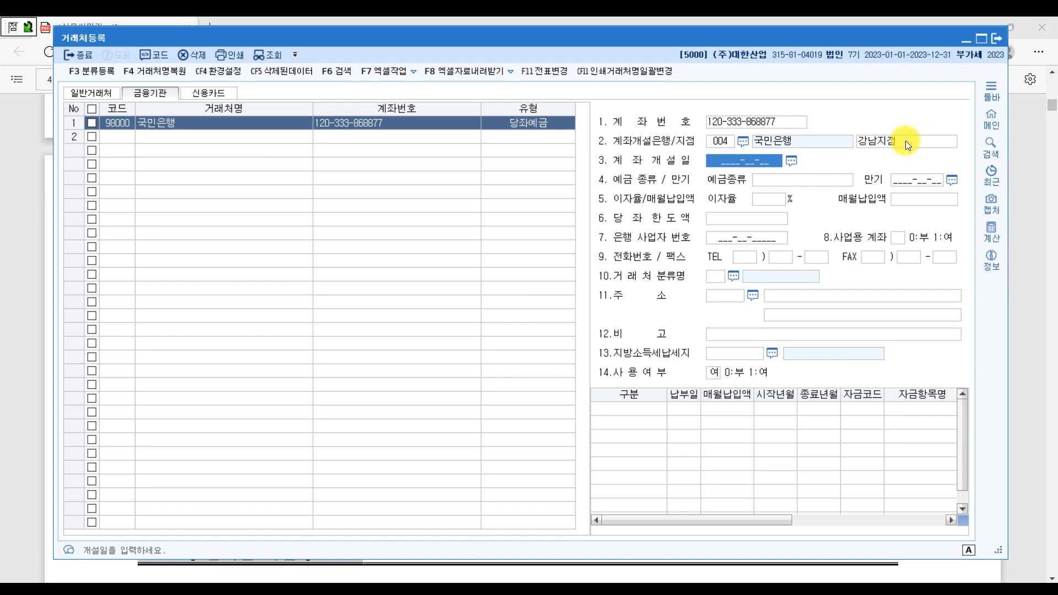
- Clear the branch name, leaving the interest rate and overdraft limit fields blank
left_click(905, 141)
key("BackSpace")
key("Return")
left_click(767, 203)
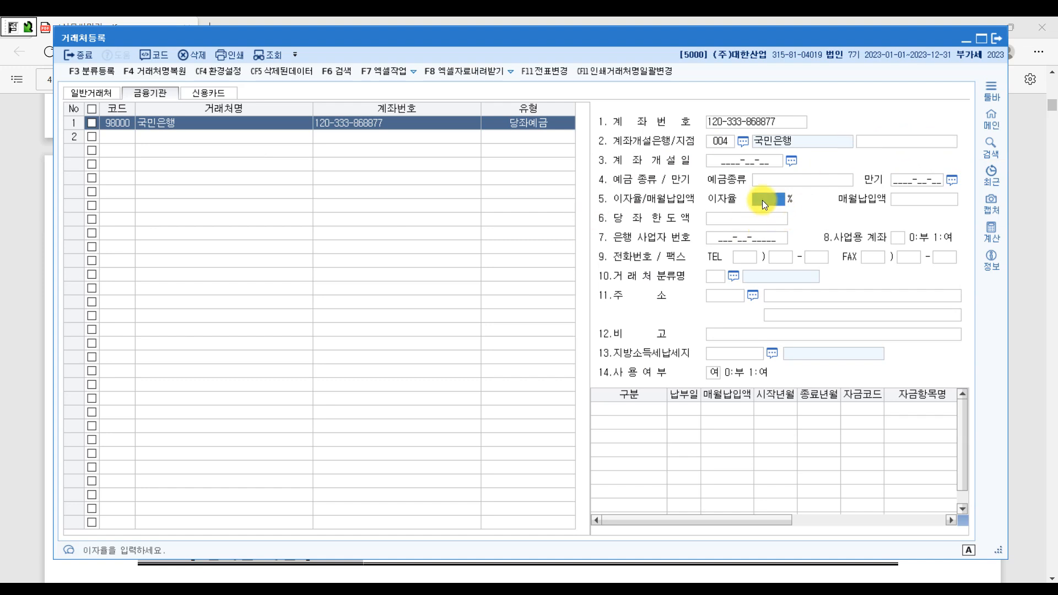
left_click(735, 219)
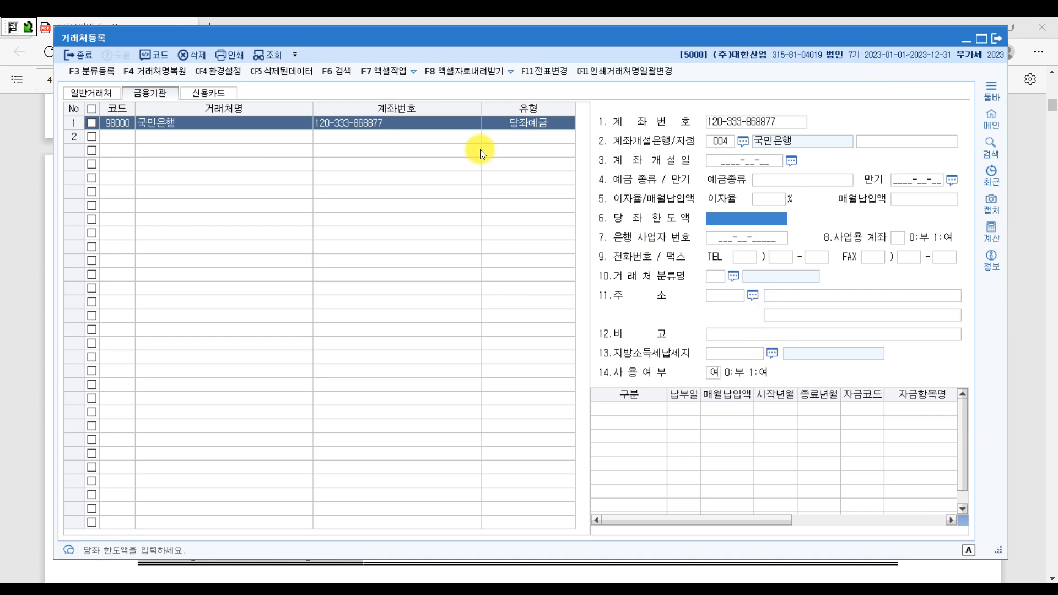
left_click(124, 139)
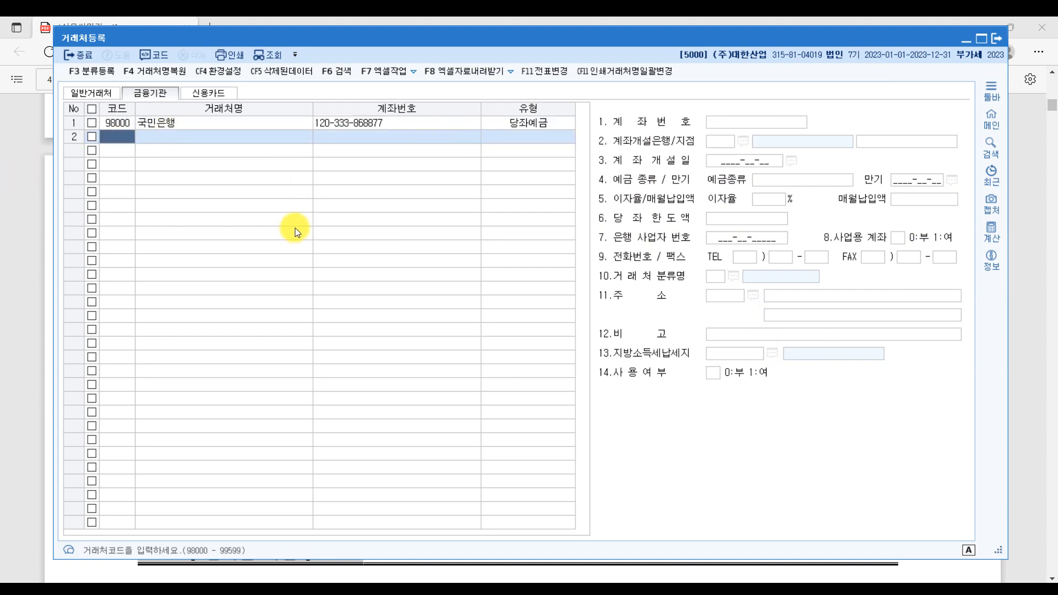
- Register 98001 기업은행 as a 1:보통예금 client with its account number, then show the 신용카드 list
type("98001")
key("Return")
type("기업은행")
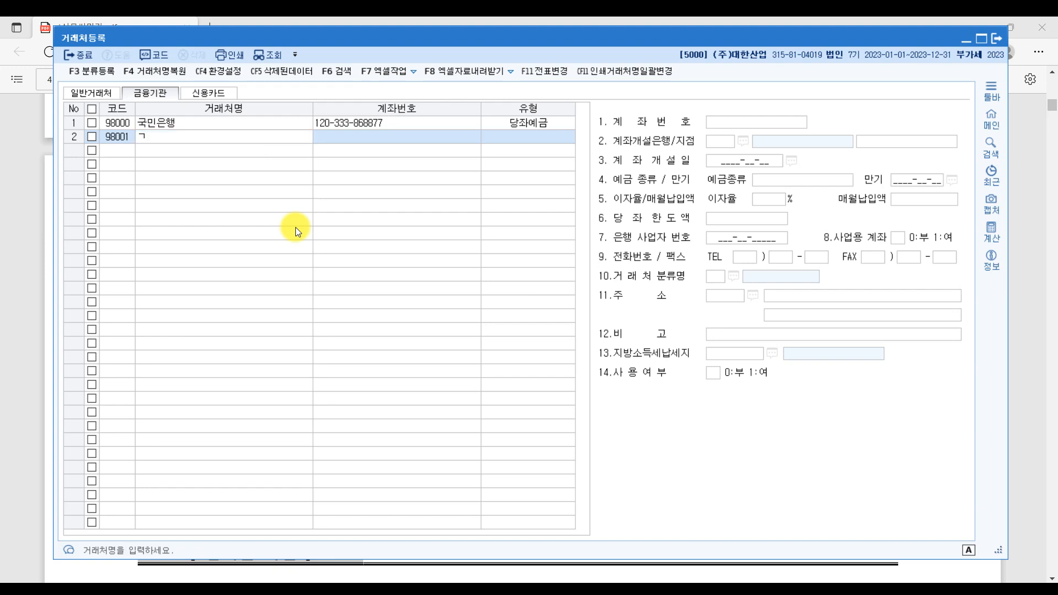
key("Return")
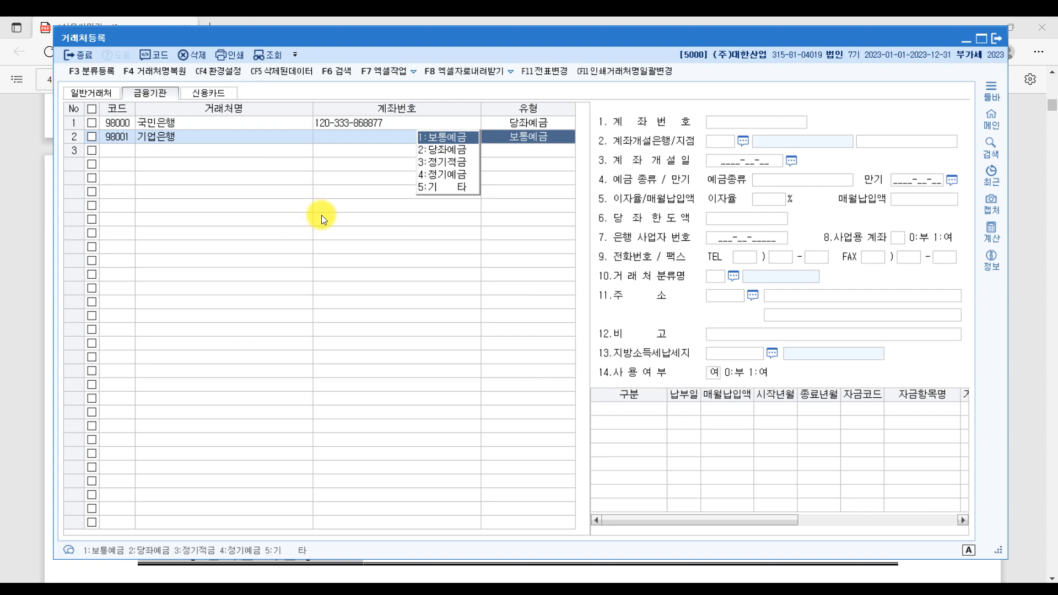
left_click(461, 139)
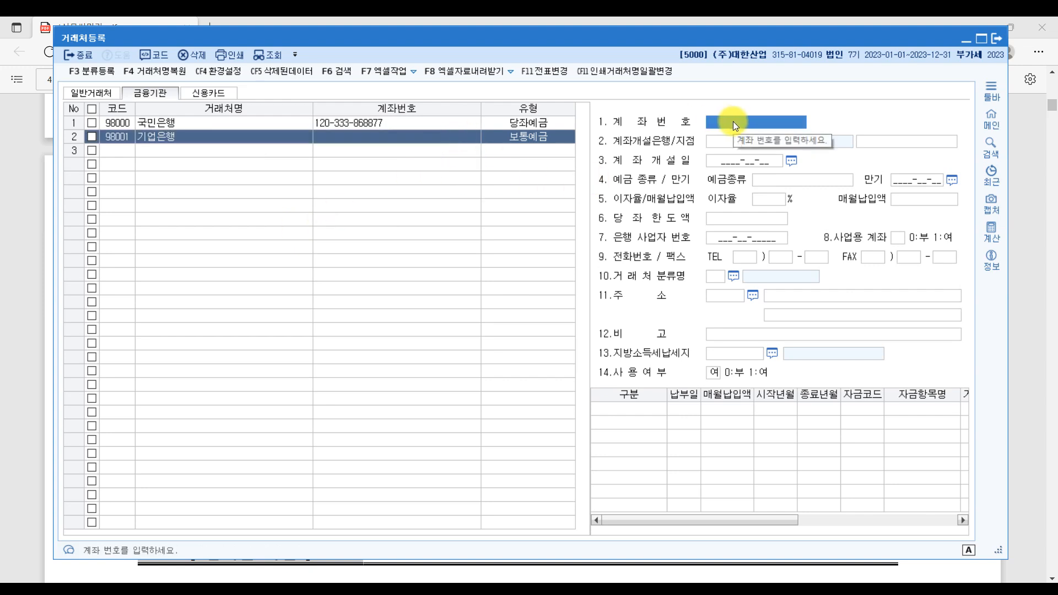
type("1098")
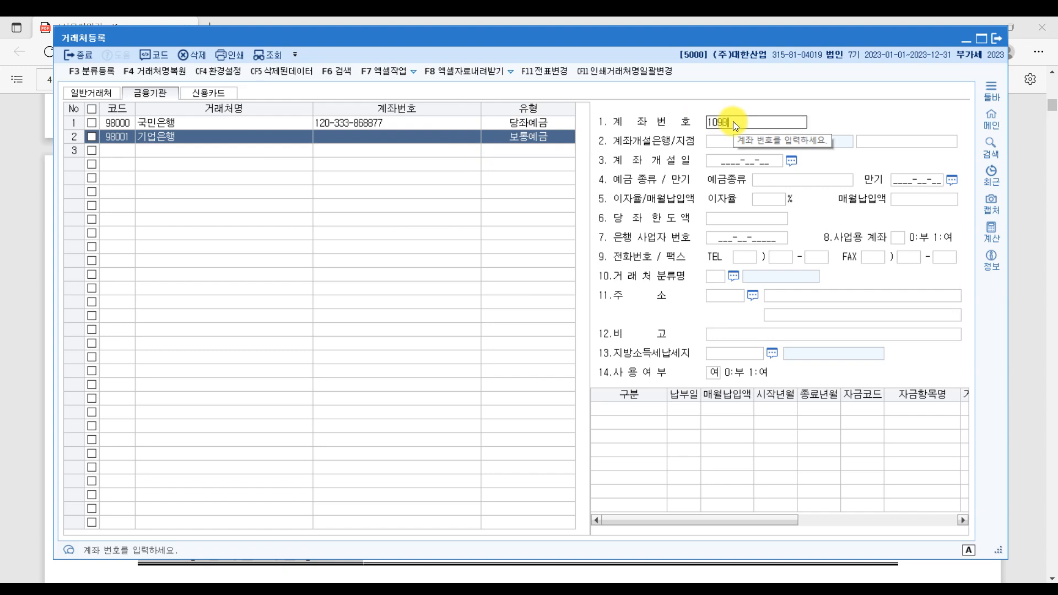
type("7-65-4321")
key("Return")
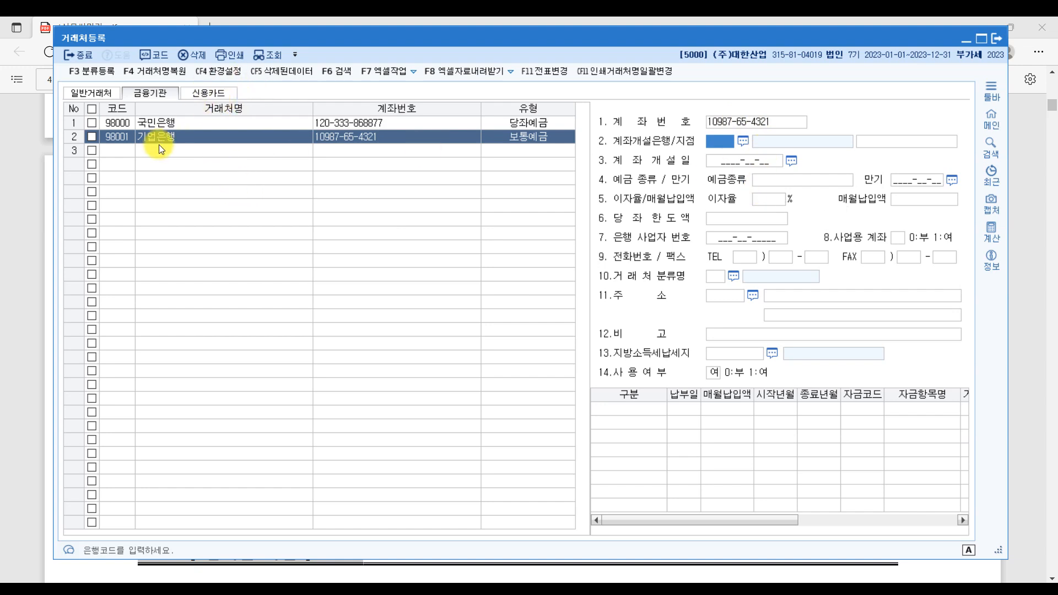
left_click(226, 93)
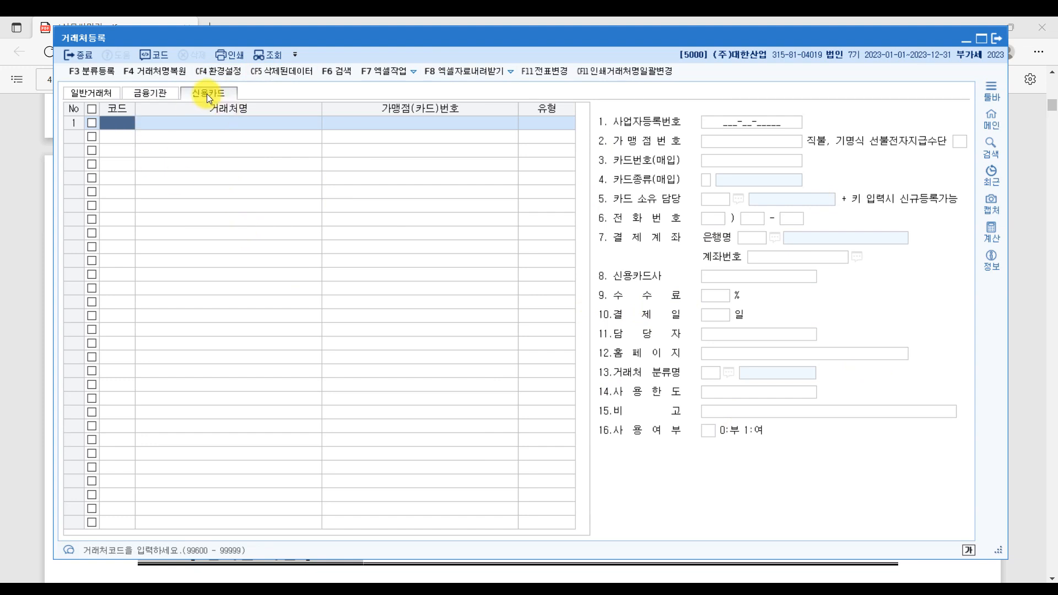
- Check the PDF card table, then add card client 99600 비씨카드 as a 매출-type card
key("alt+Tab")
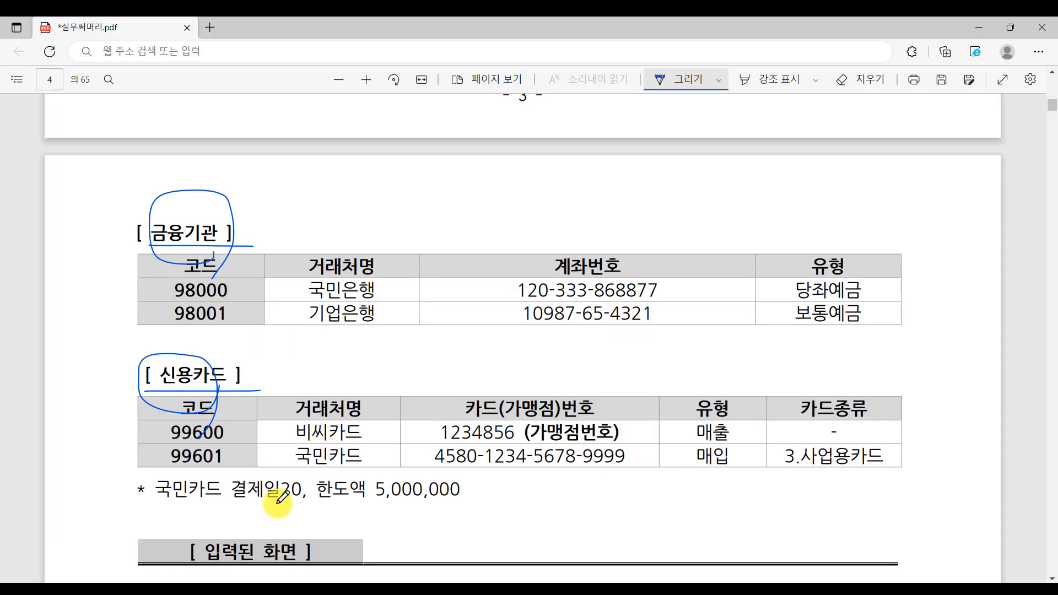
key("alt+Tab")
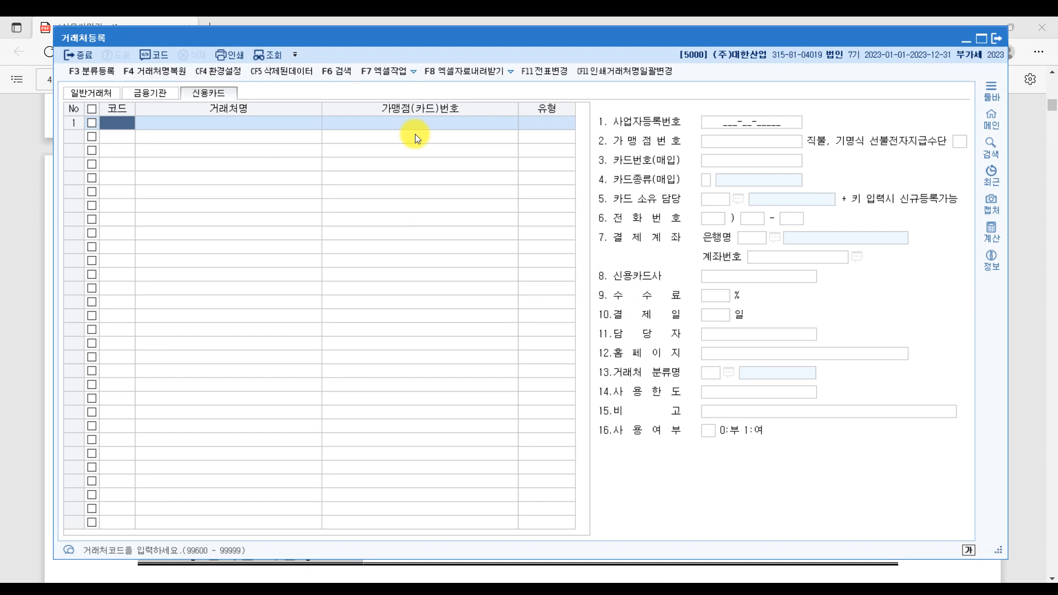
type("99600")
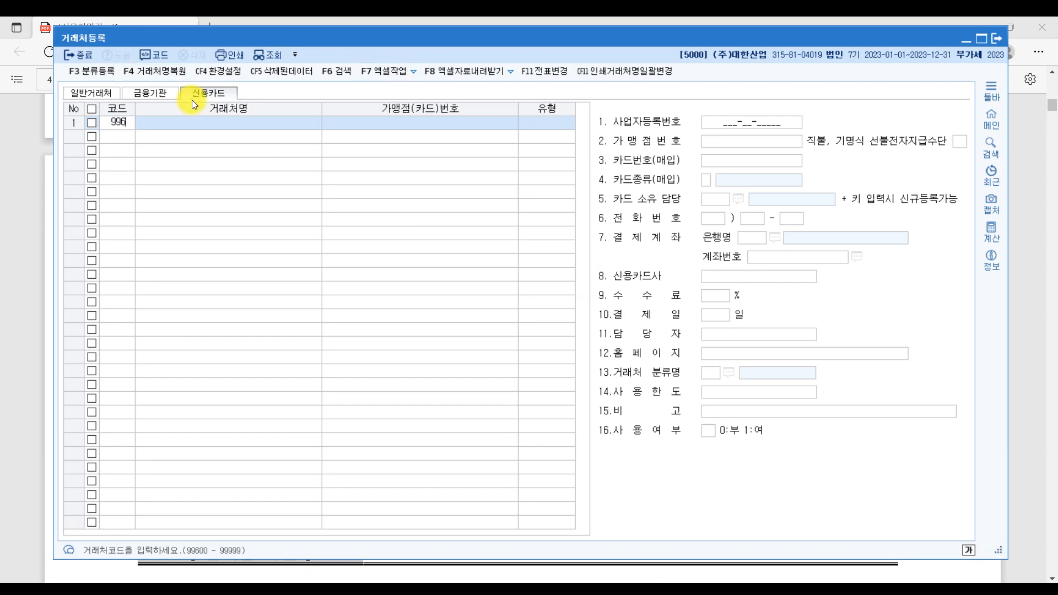
key("Return")
type("비씨카드")
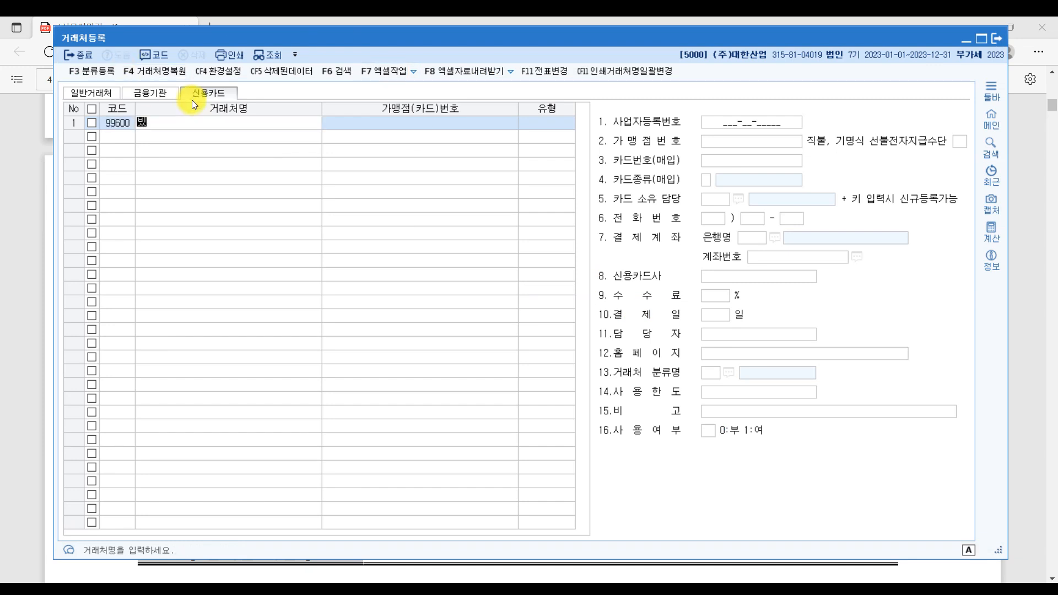
key("Return")
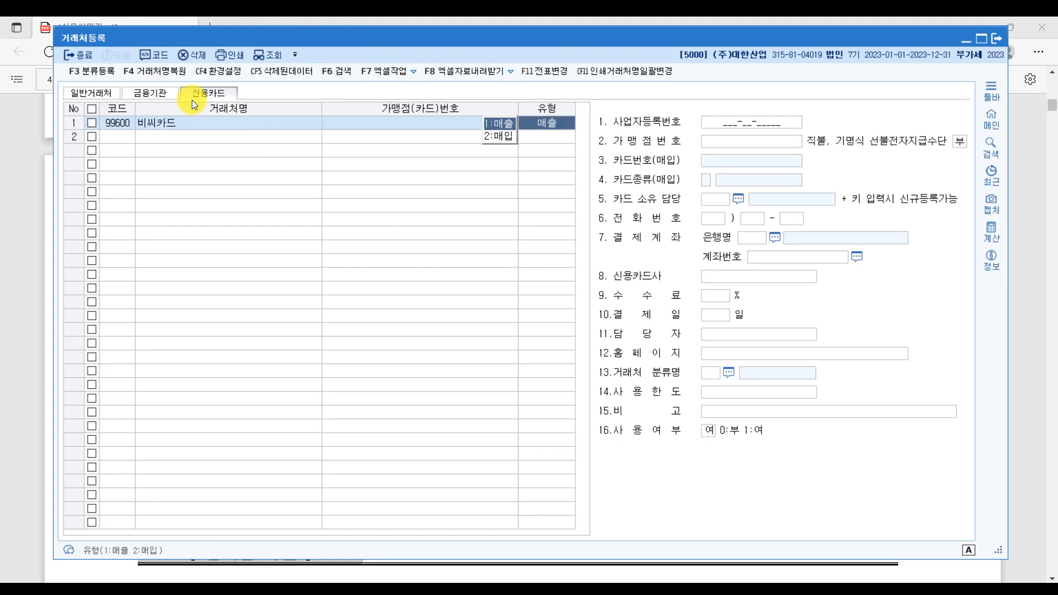
key("Return")
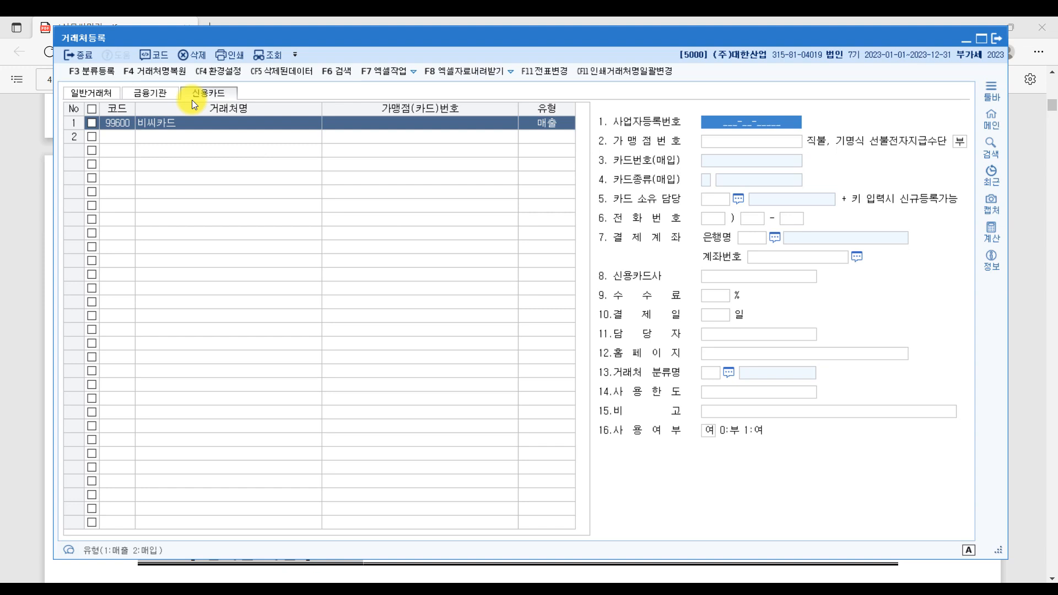
- Enter the 비씨카드 merchant number and start a new card row
key("Return")
key("Return")
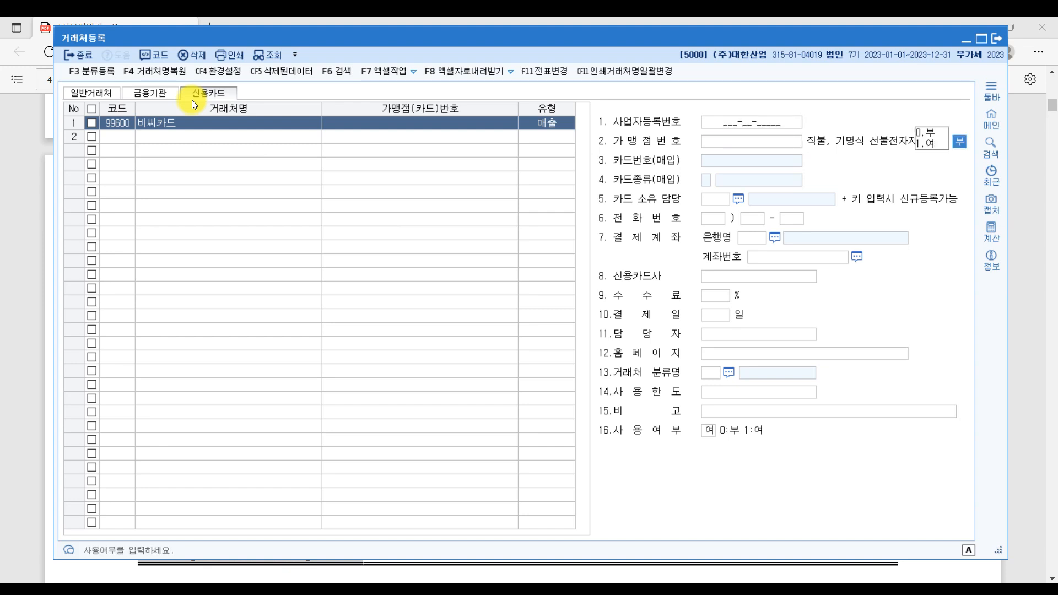
left_click(782, 143)
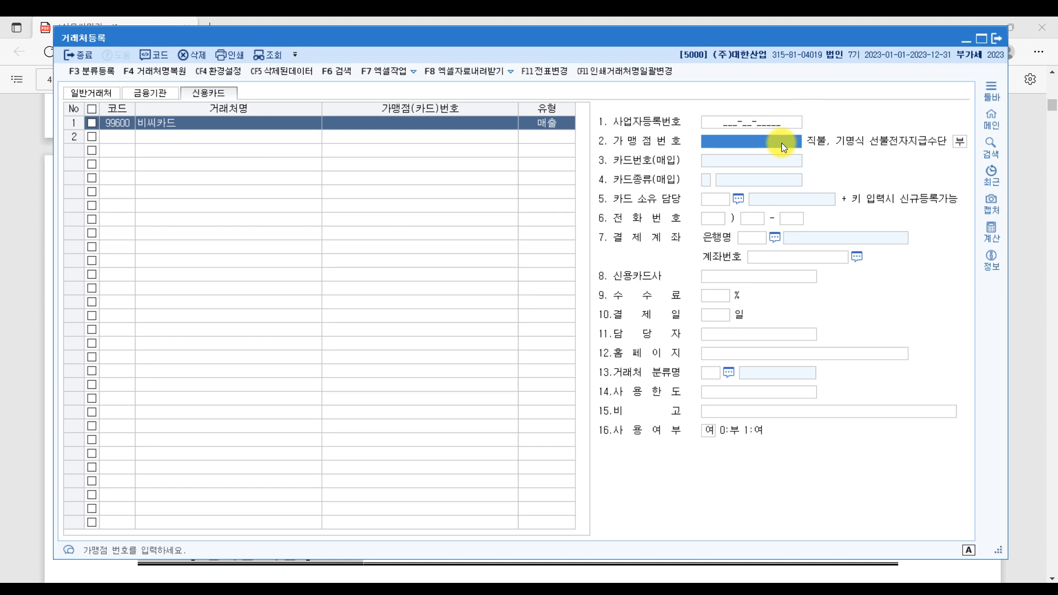
type("123")
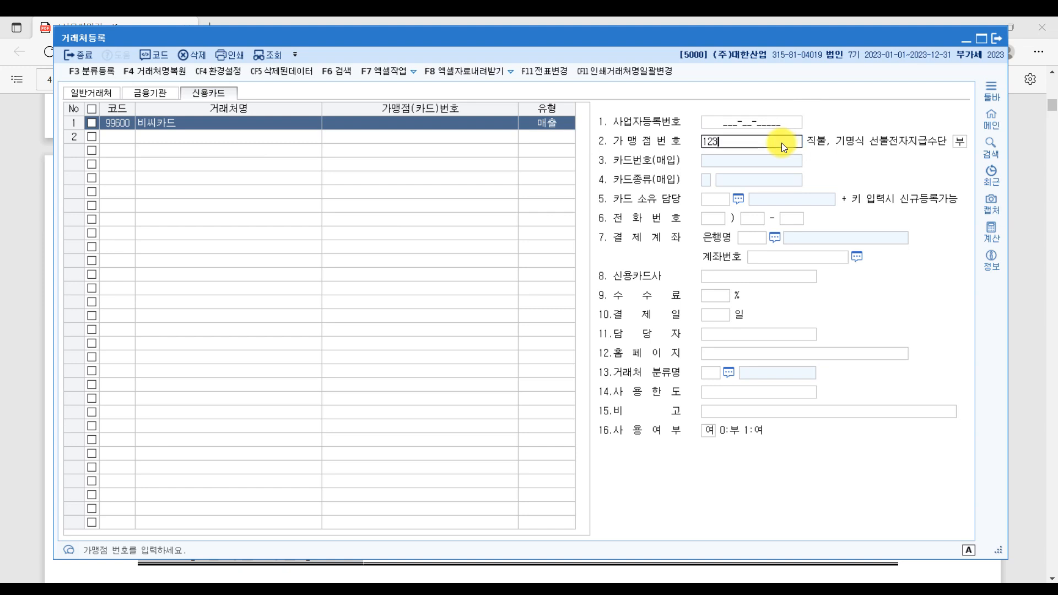
type("4856")
key("Return")
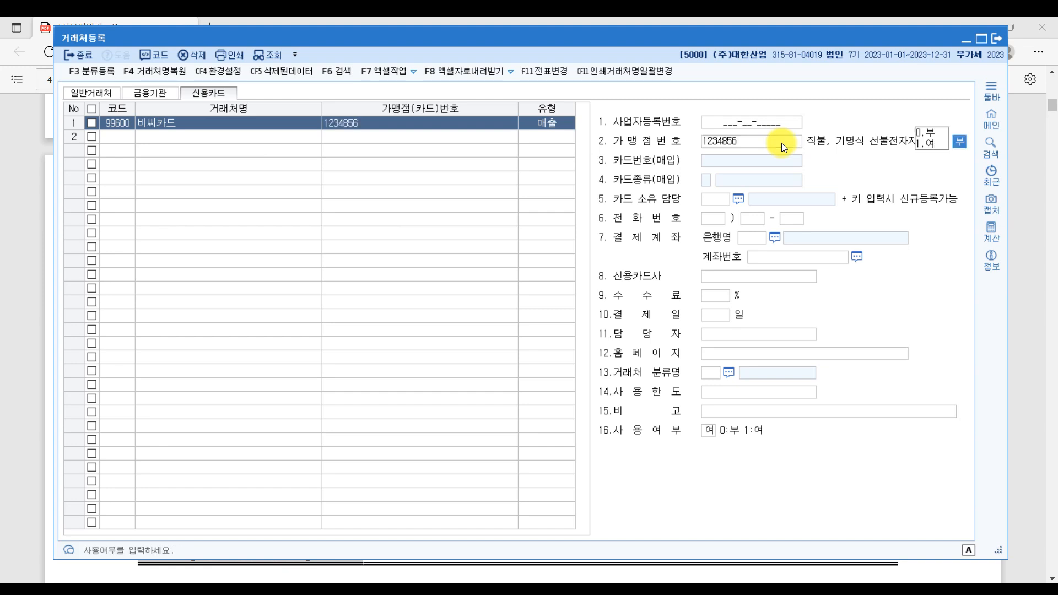
left_click(103, 137)
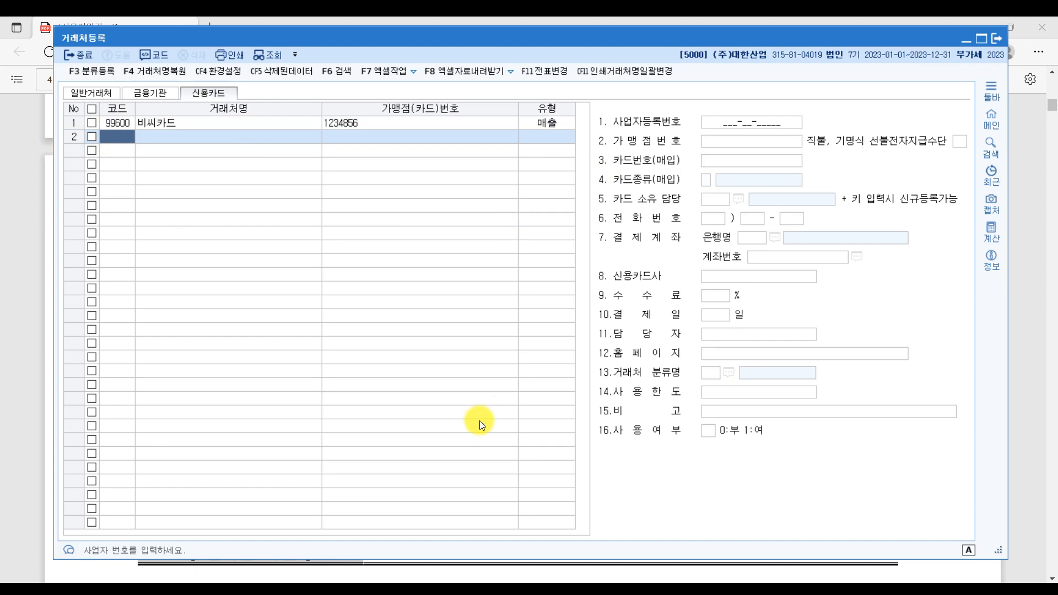
- Add 99601 국민카드 as a 2:매입 card with its card number
type("99601")
key("Return")
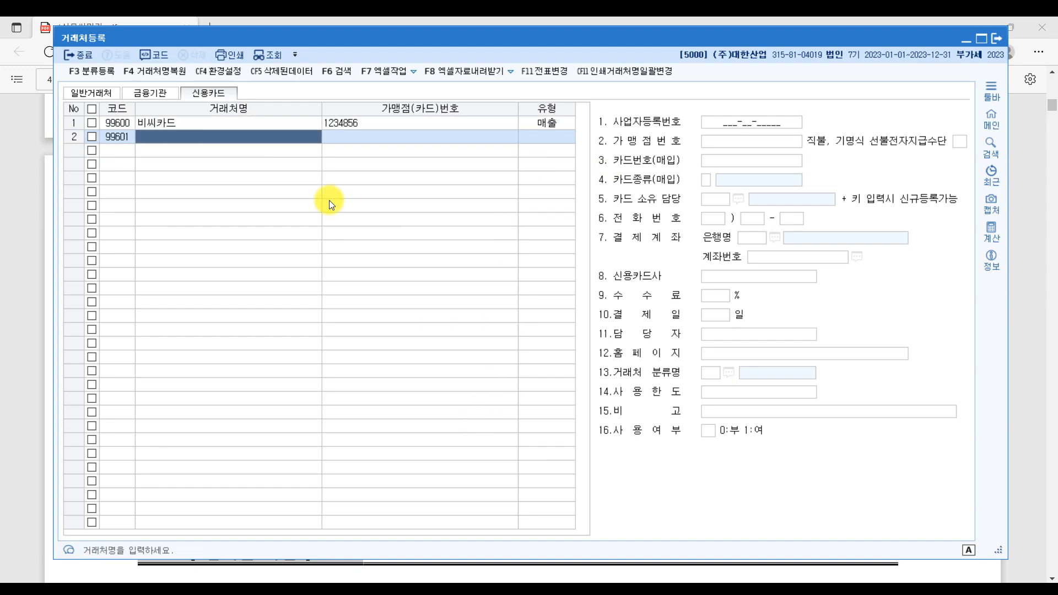
type("국민카드")
key("Return")
key("Return")
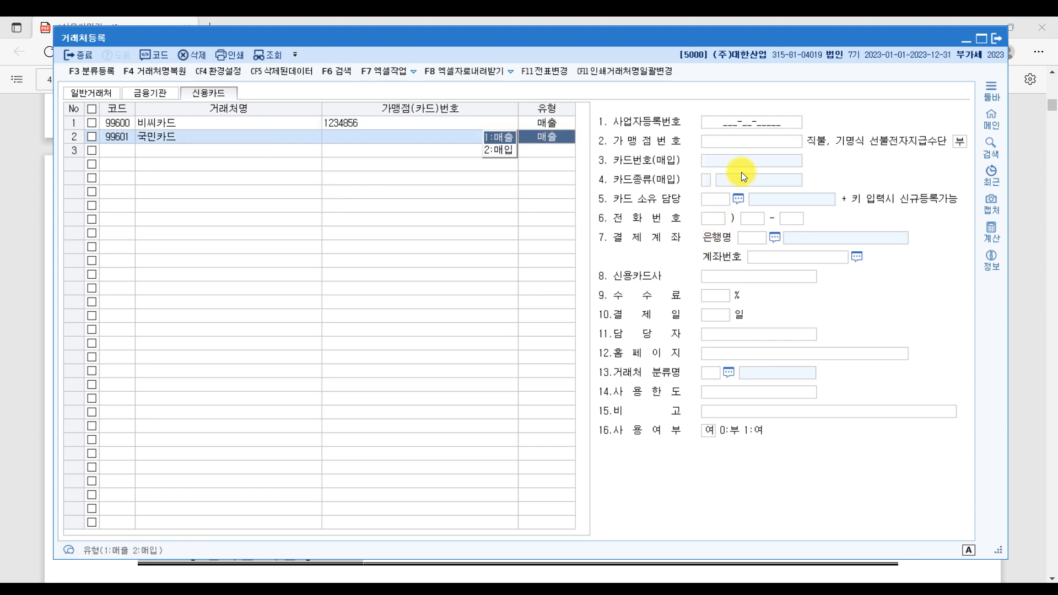
left_click(505, 153)
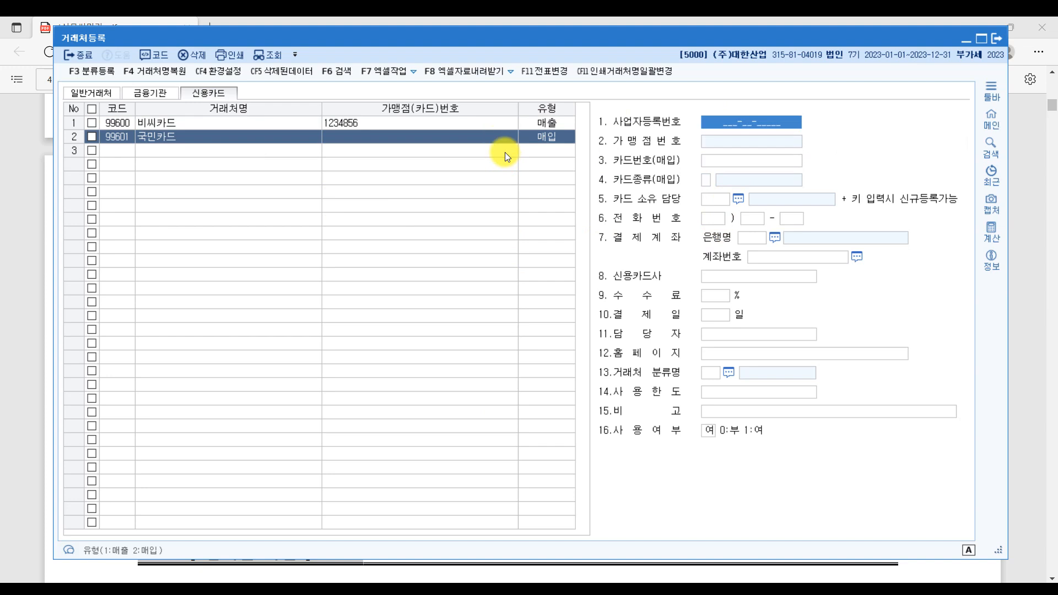
left_click(721, 164)
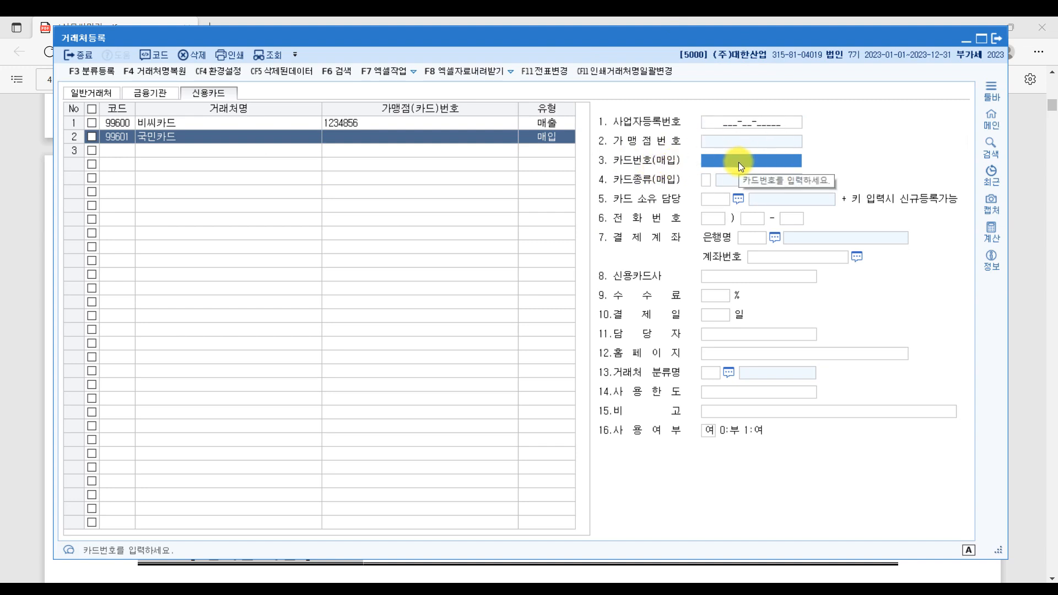
type("4580-123")
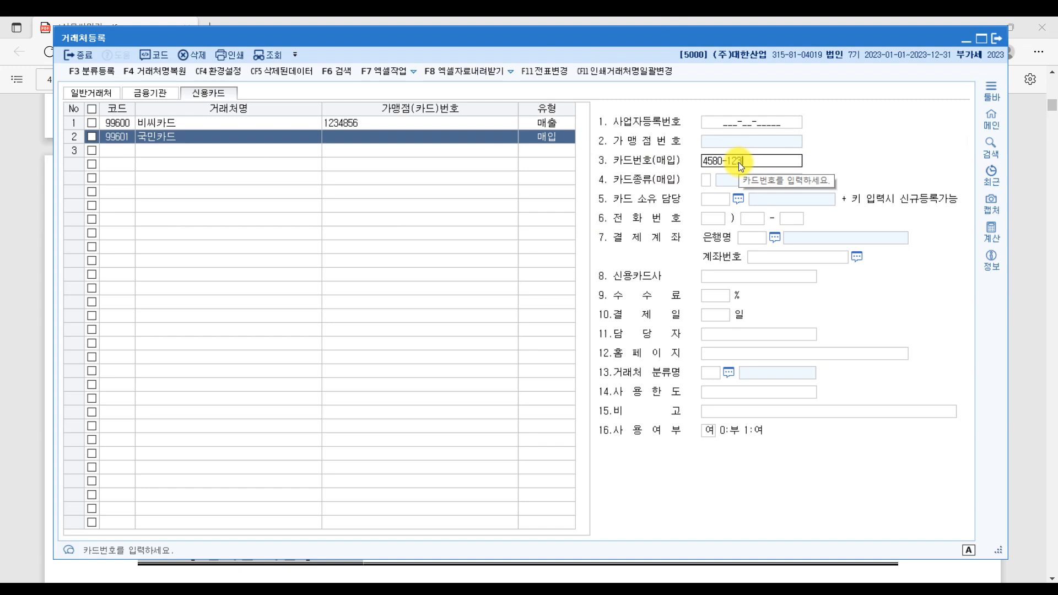
type("4-5678-")
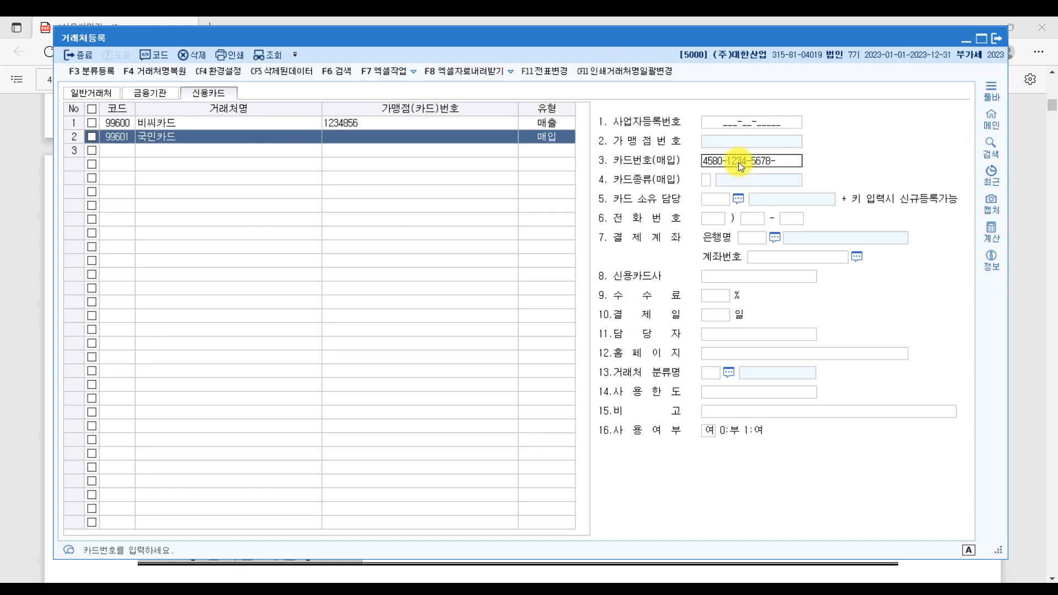
type("9999")
left_click(786, 160)
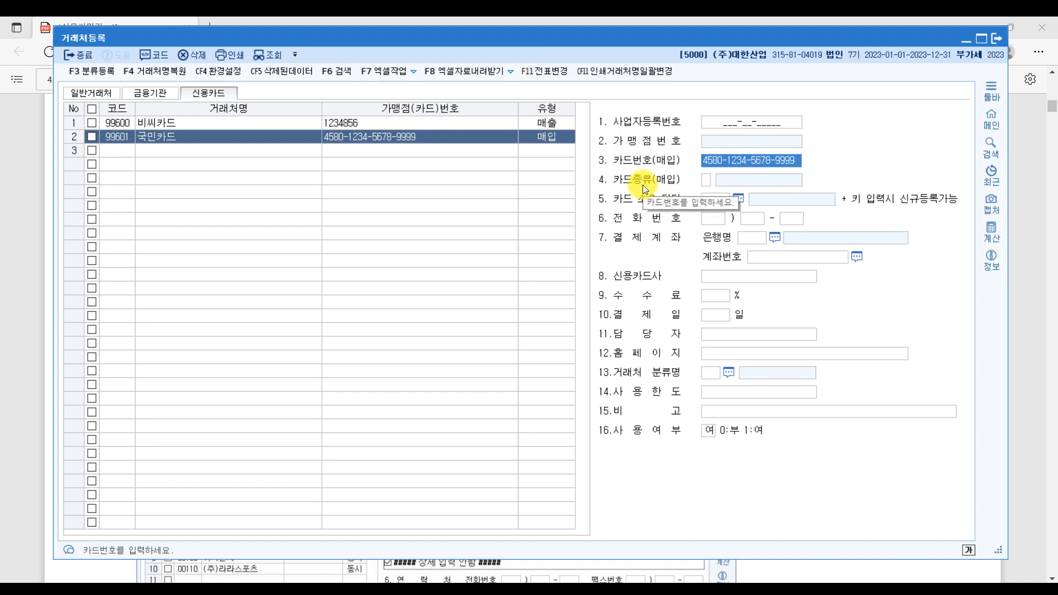
- Ink-mark 3.사업용카드, 국민카드, 결제일20 and 한도액 in the exercise PDF, then return to KcLep
left_click(465, 580)
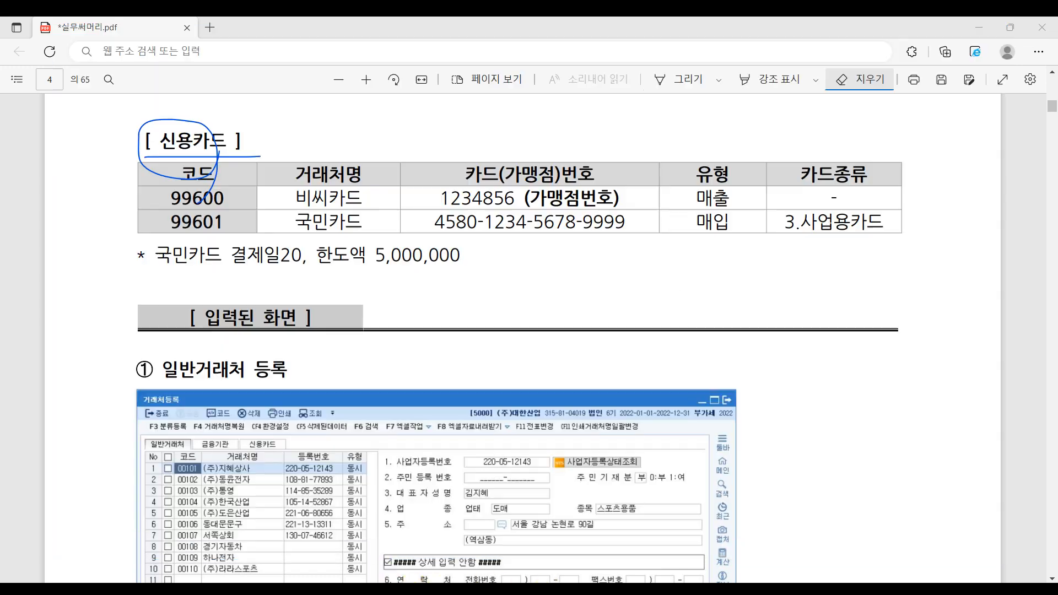
left_click(671, 80)
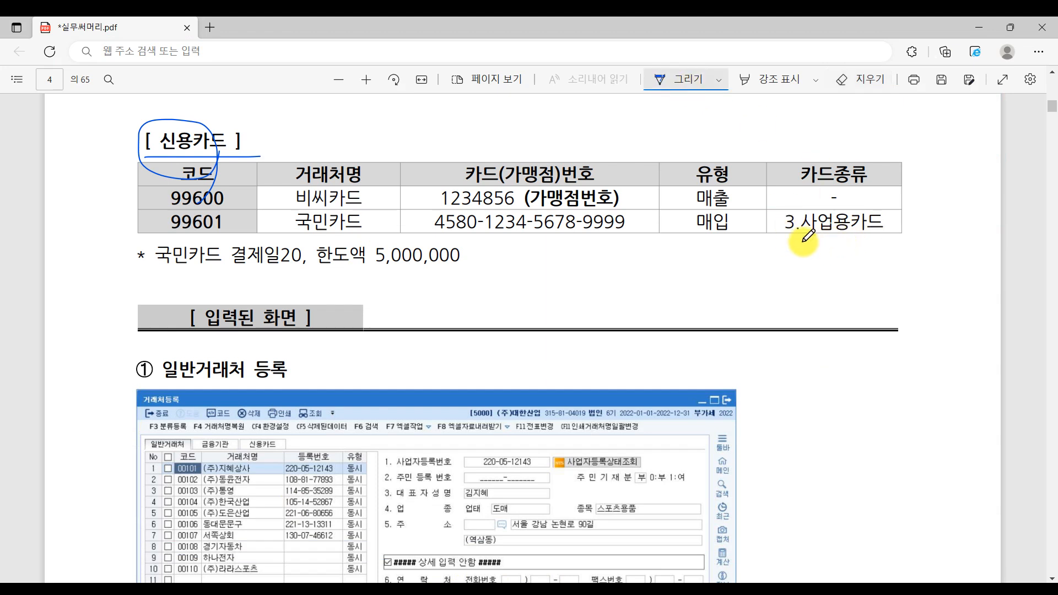
left_click_drag(794, 242, 905, 241)
mouse_move(297, 221)
left_mouse_down()
mouse_move(386, 228)
mouse_move(357, 244)
left_mouse_up()
left_click_drag(236, 268, 521, 283)
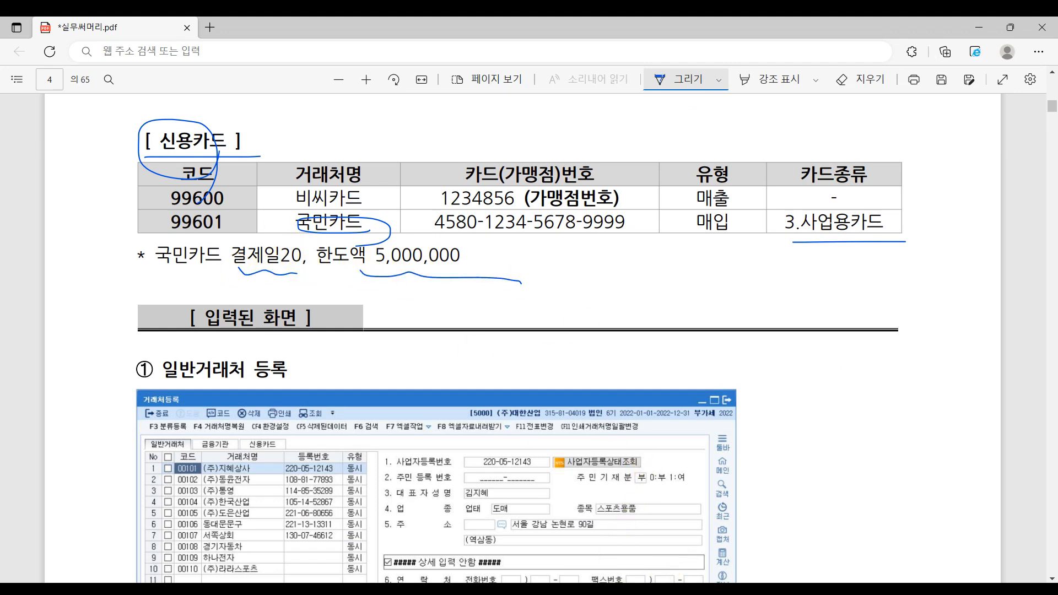
key("alt+Tab")
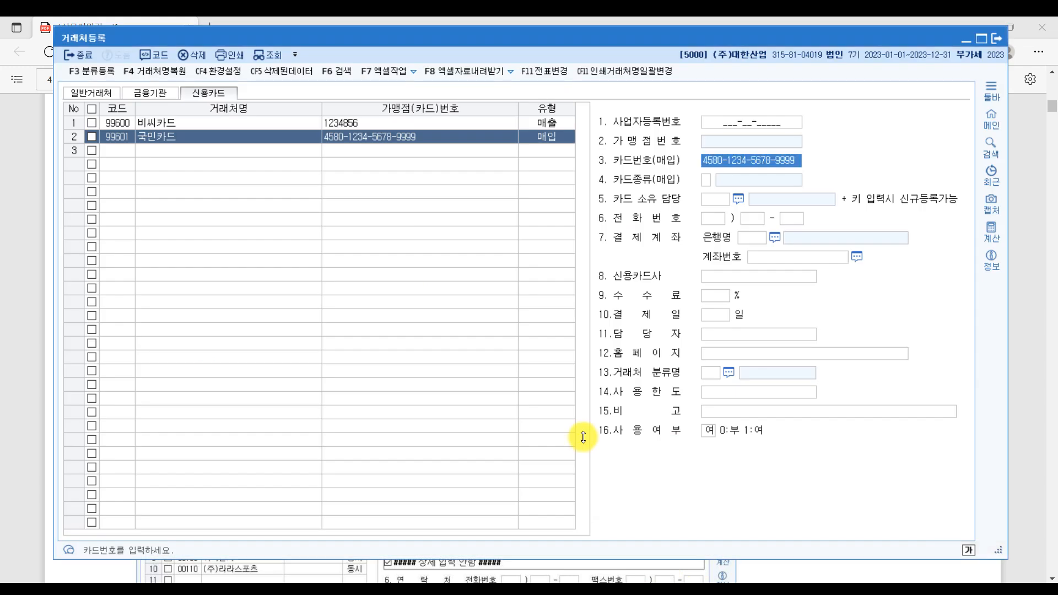
- Set 국민카드 to 3.사업용카드, payment day 20 and a 5,000,000 usage limit
left_click(708, 178)
left_click(738, 177)
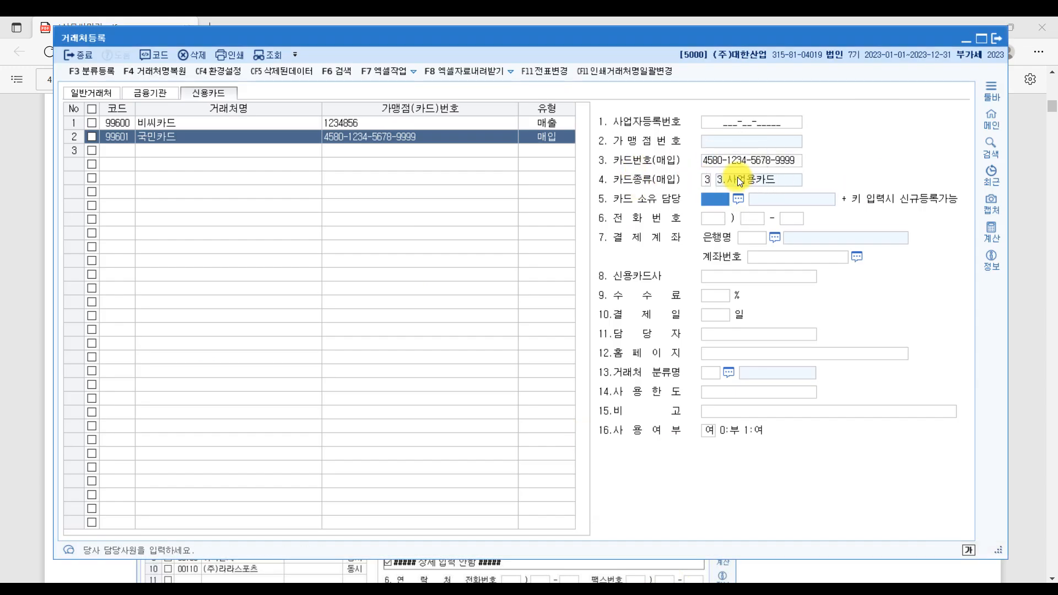
left_click(716, 316)
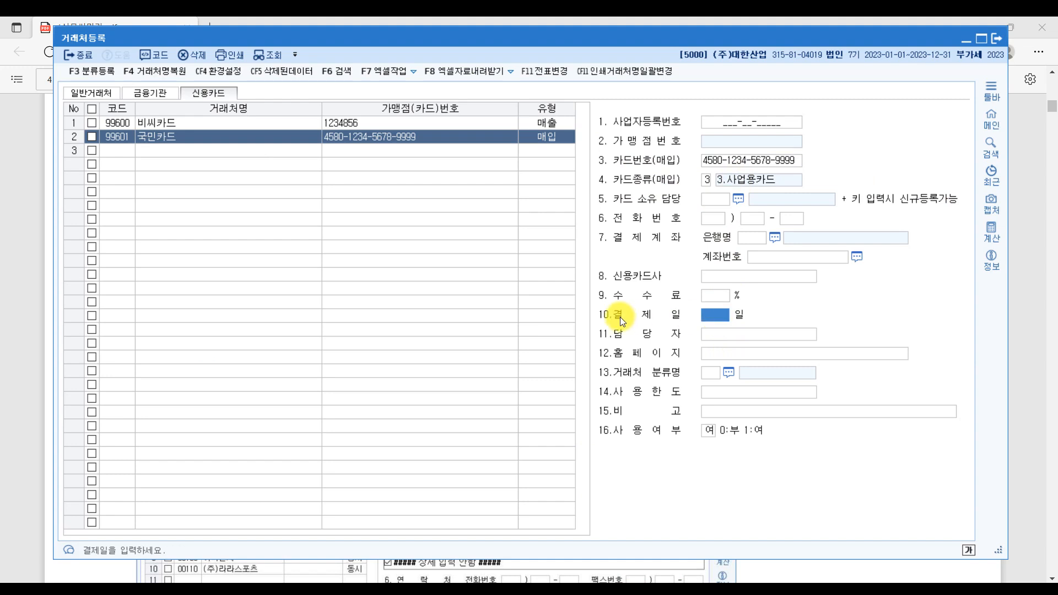
type("20")
key("Return")
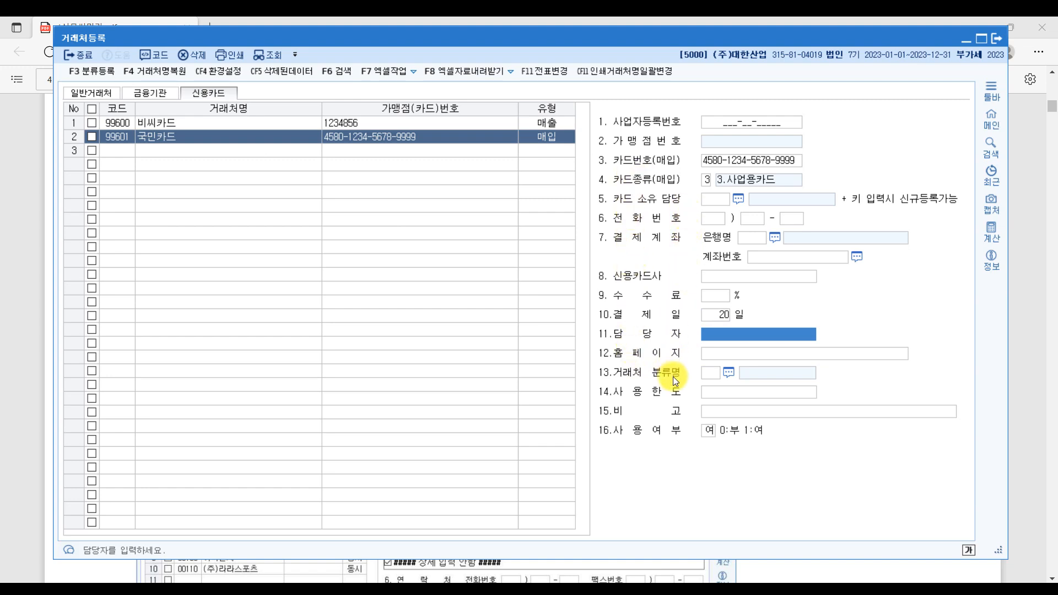
left_click(732, 395)
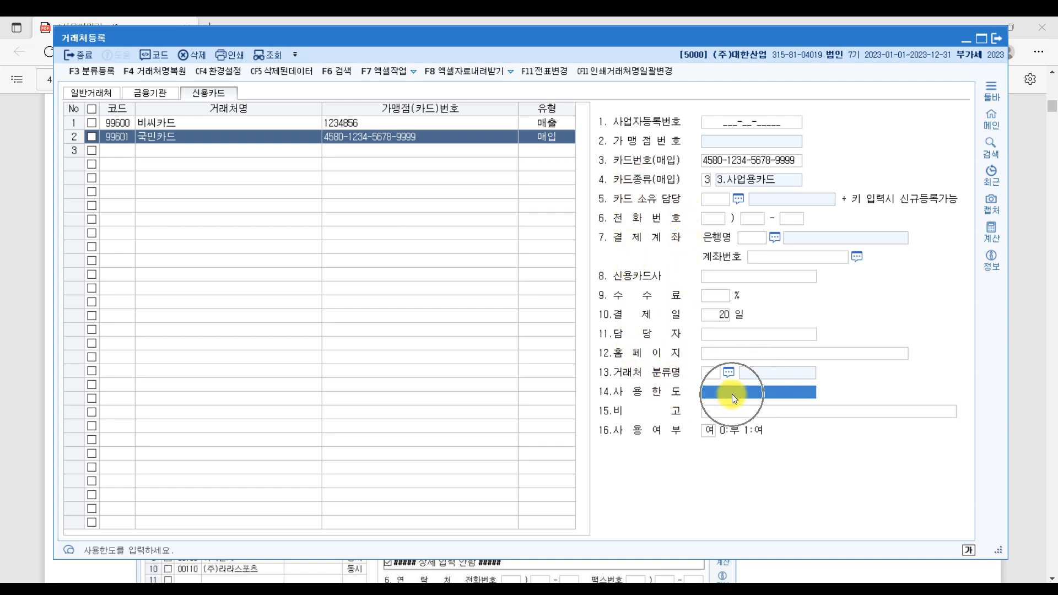
type("5000000")
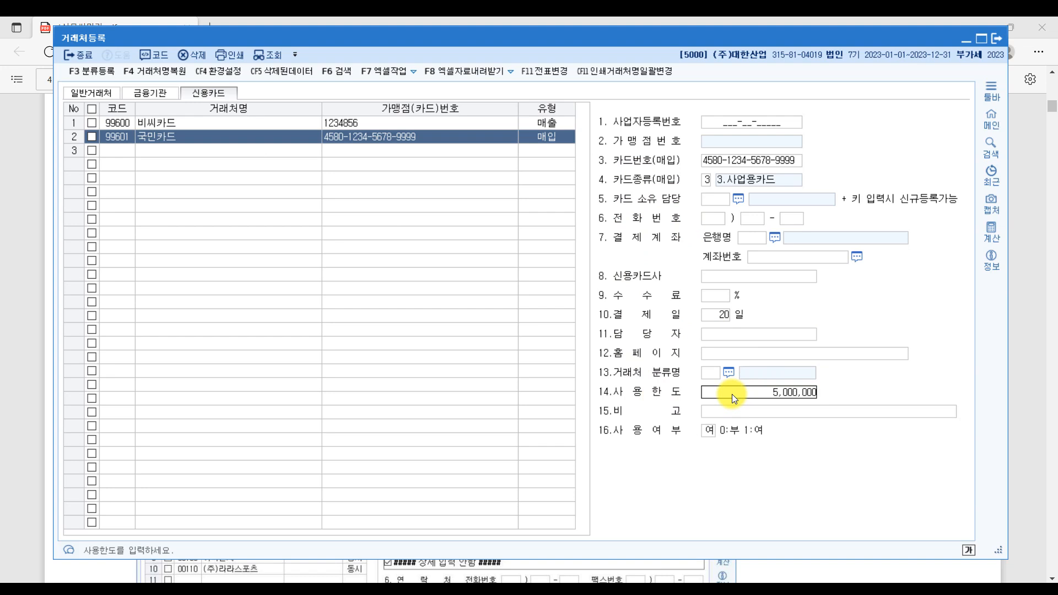
key("Return")
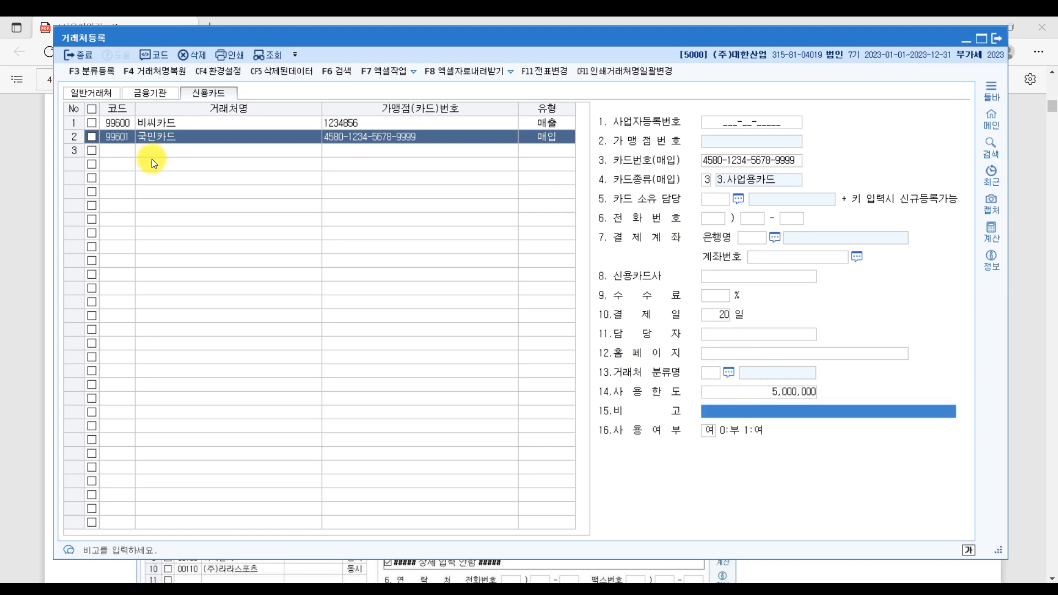
- Reselect the 국민카드 entry and switch between the 금융기관 and 신용카드 lists
left_click(113, 148)
left_click(155, 135)
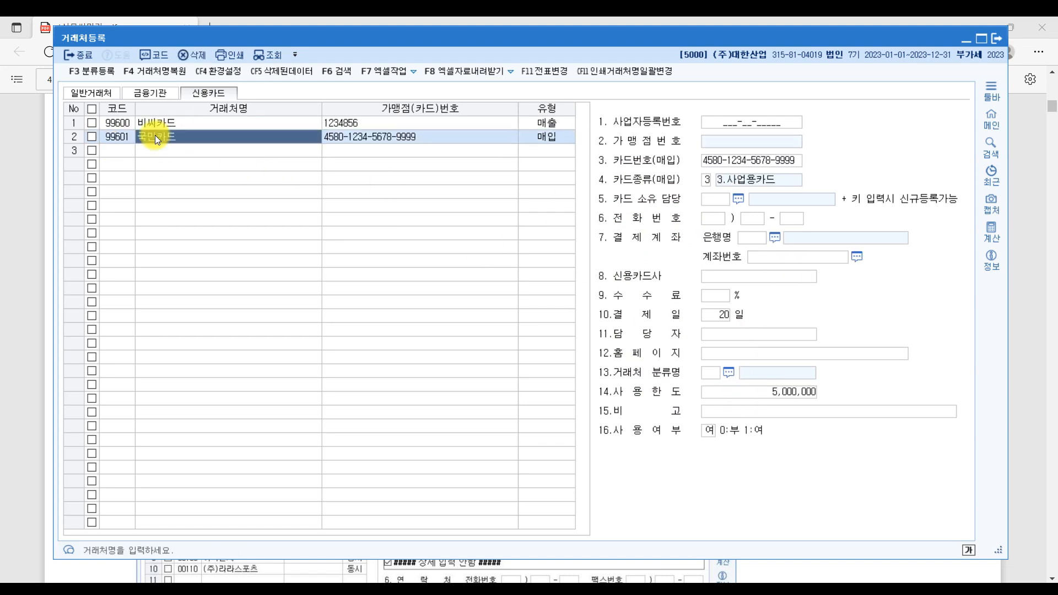
left_click(148, 94)
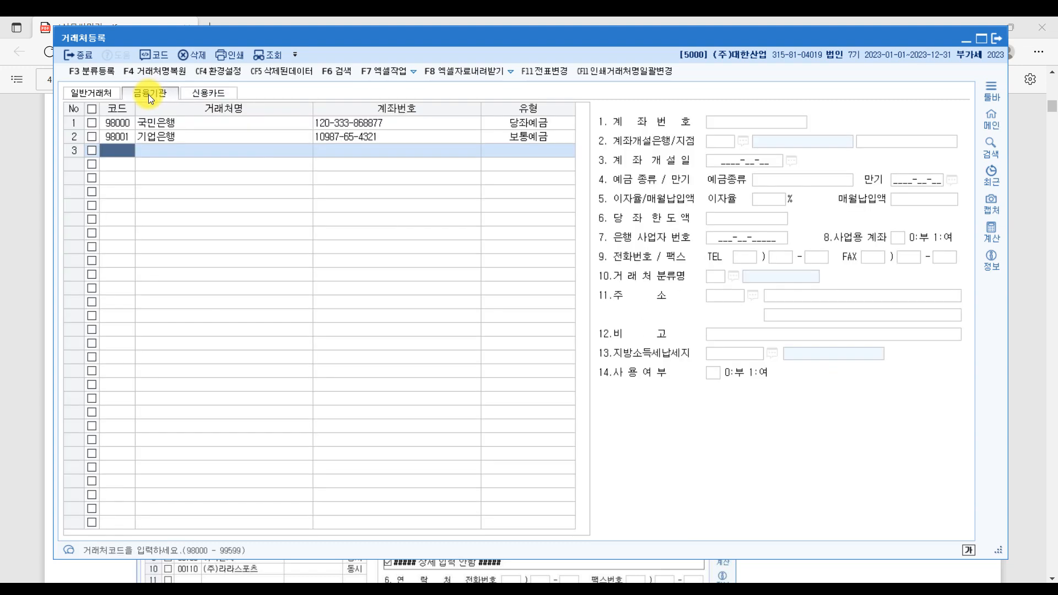
left_click(224, 93)
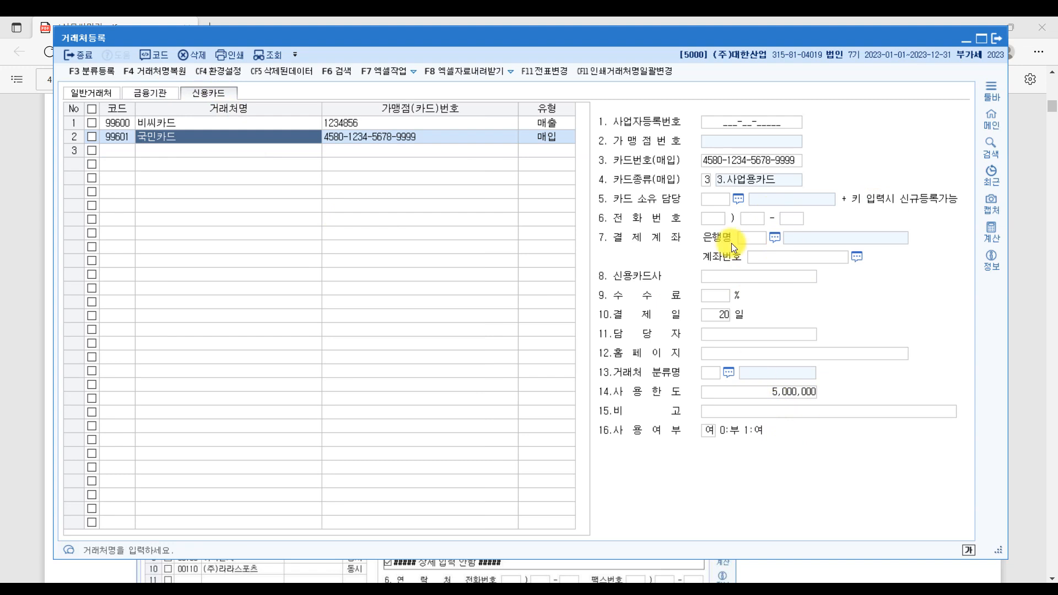
- Close 거래처등록 and scroll the PDF to section 3 계정과목 및 적요등록 on page 5
left_click(1001, 37)
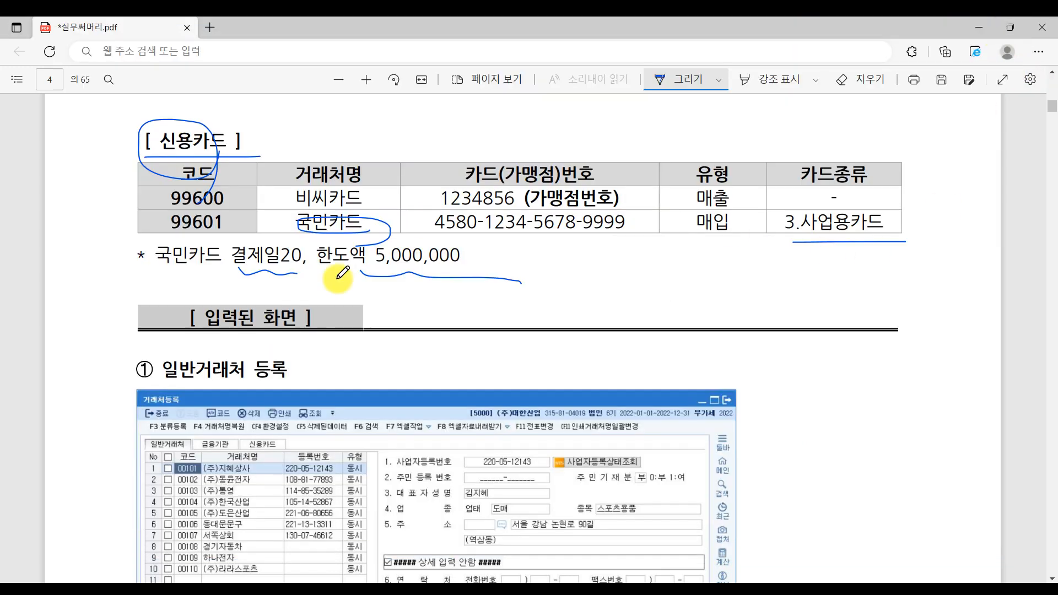
scroll(386, 286, "up", 6)
scroll(626, 519, "down", 10)
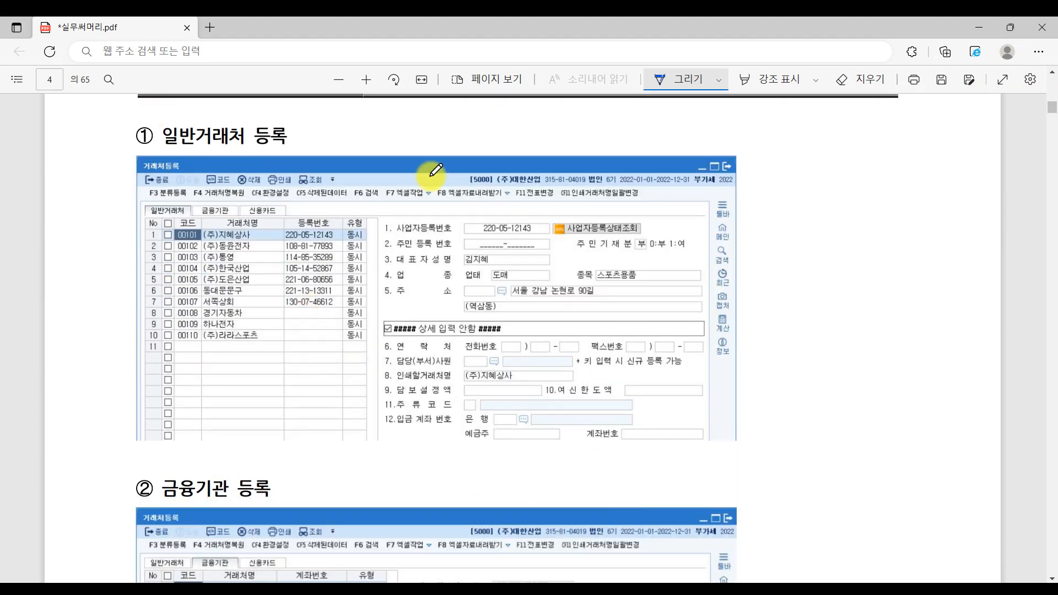
scroll(668, 312, "down", 6)
scroll(633, 384, "down", 6)
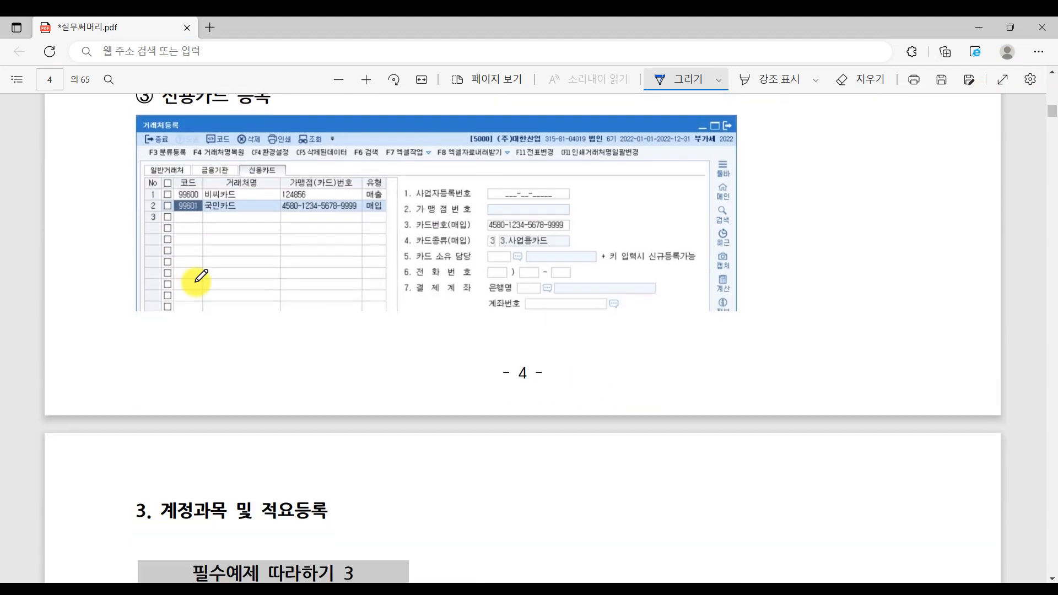
scroll(700, 336, "down", 3)
scroll(701, 346, "down", 2)
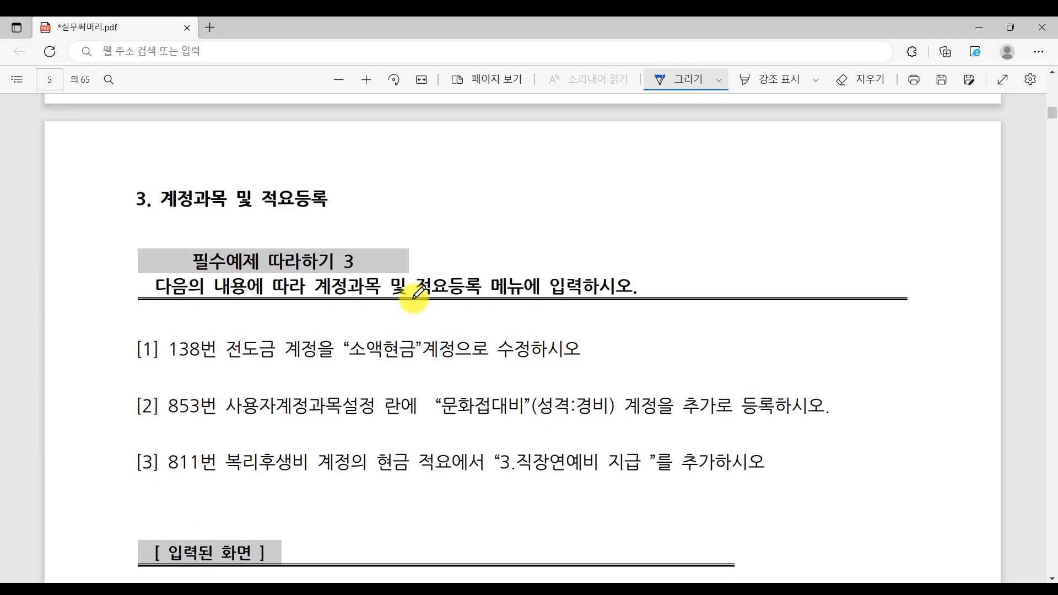
left_click(136, 188)
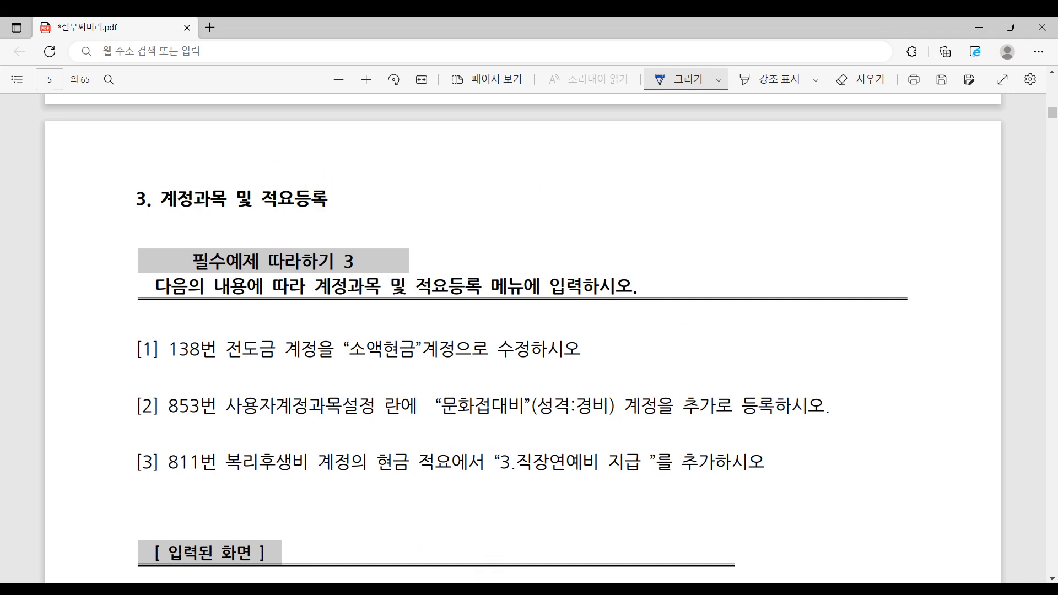
left_click(485, 576)
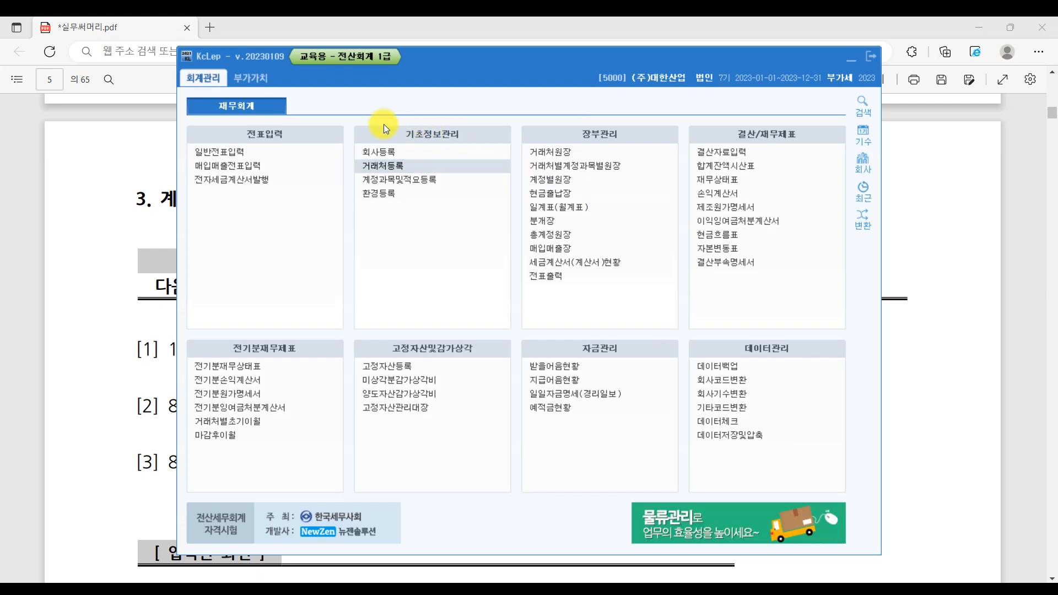
- Open 계정과목및적요등록 from 기초정보관리 and enlarge its window
left_click(381, 155)
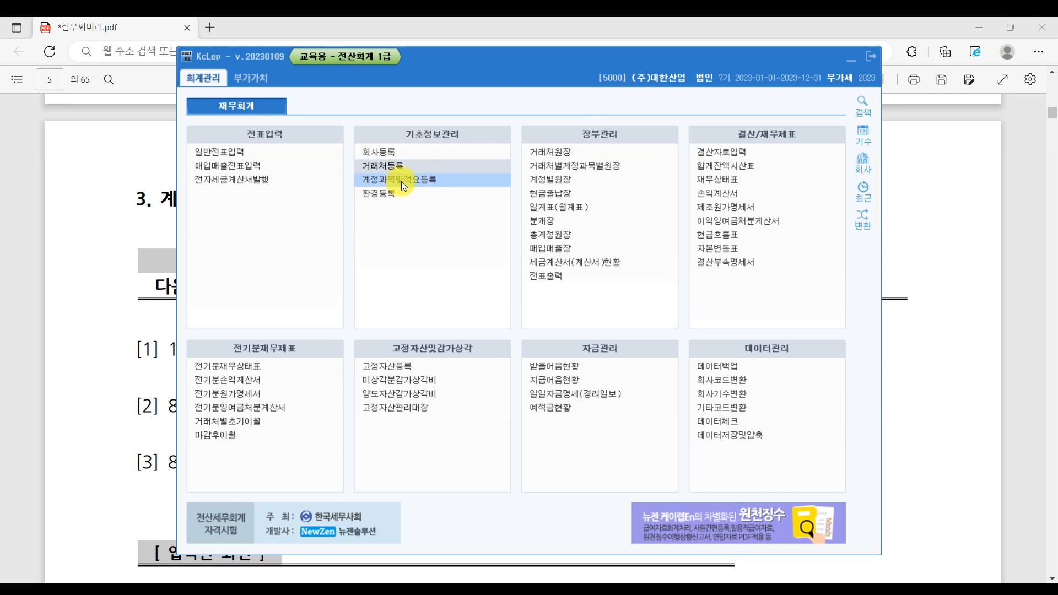
left_click(469, 180)
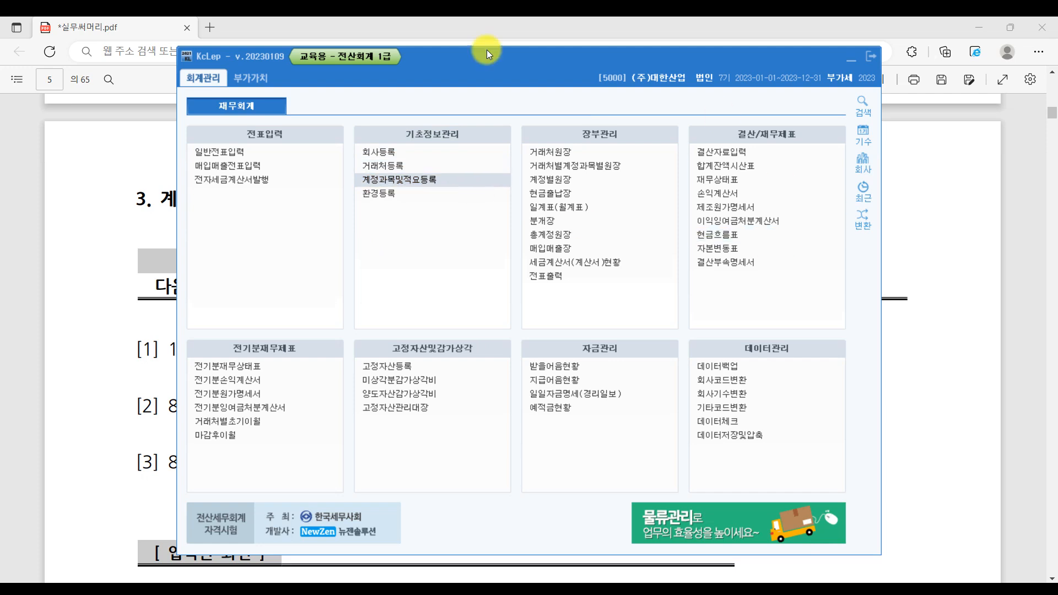
left_click_drag(789, 521, 1019, 560)
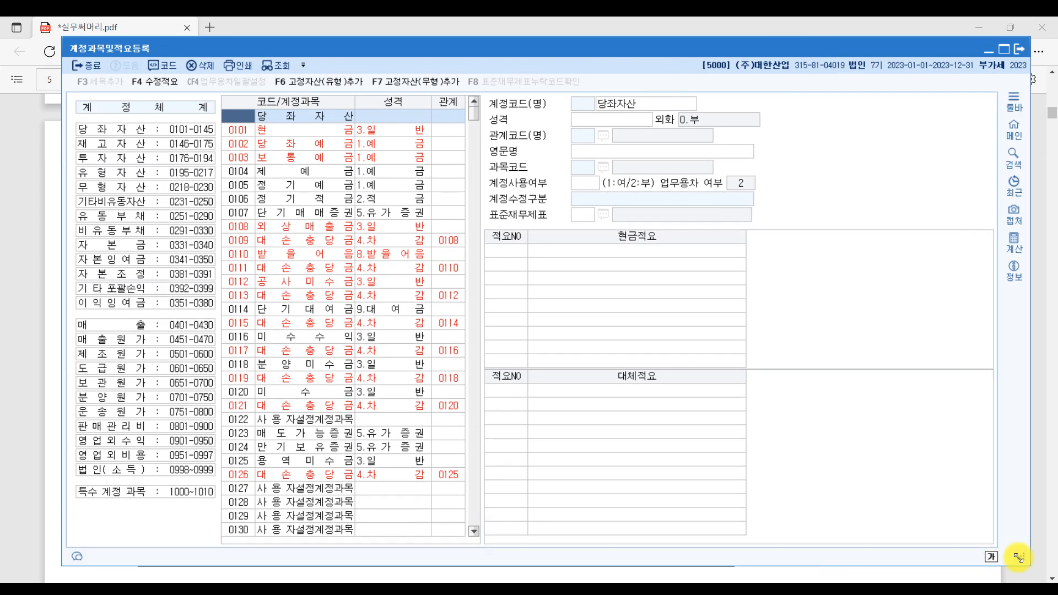
- Inspect current-asset accounts 미수금, 현금, 0105, 0112 and 0118 분양미수금
left_click(317, 386)
left_click(312, 133)
left_click(315, 186)
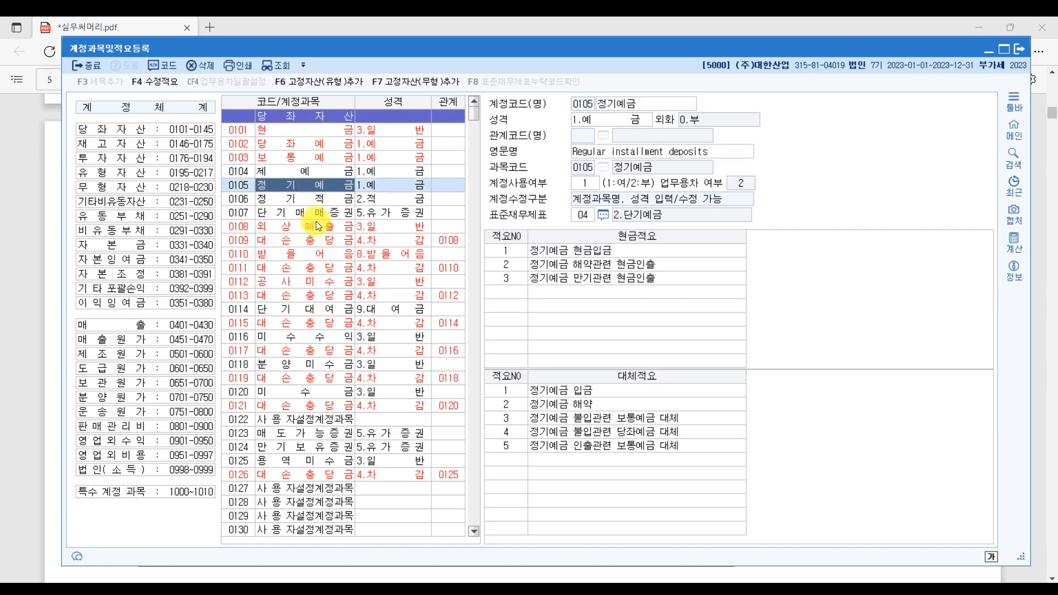
left_click(309, 281)
left_click(312, 365)
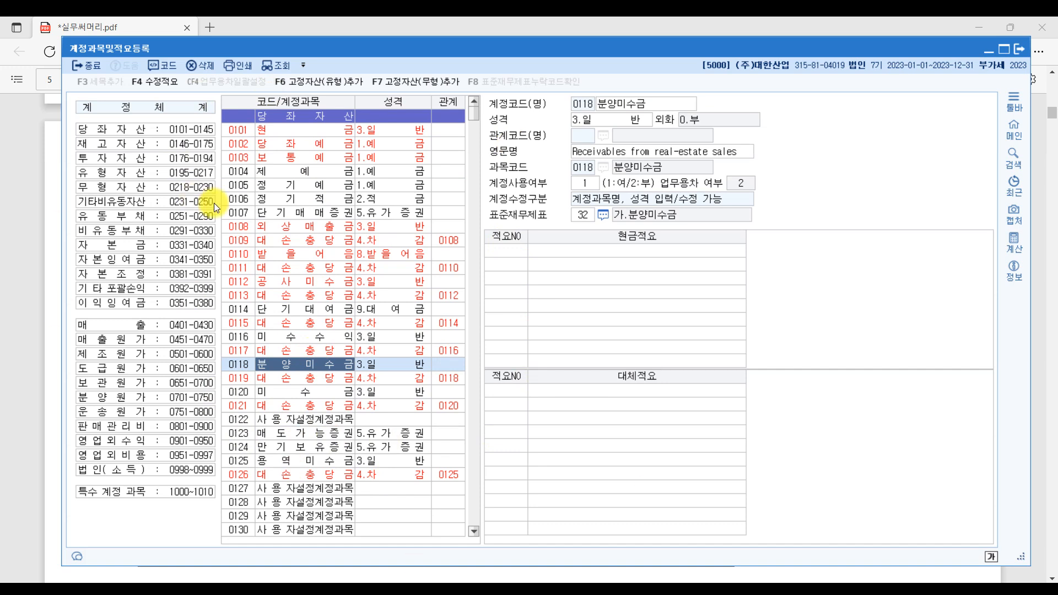
left_click(312, 131)
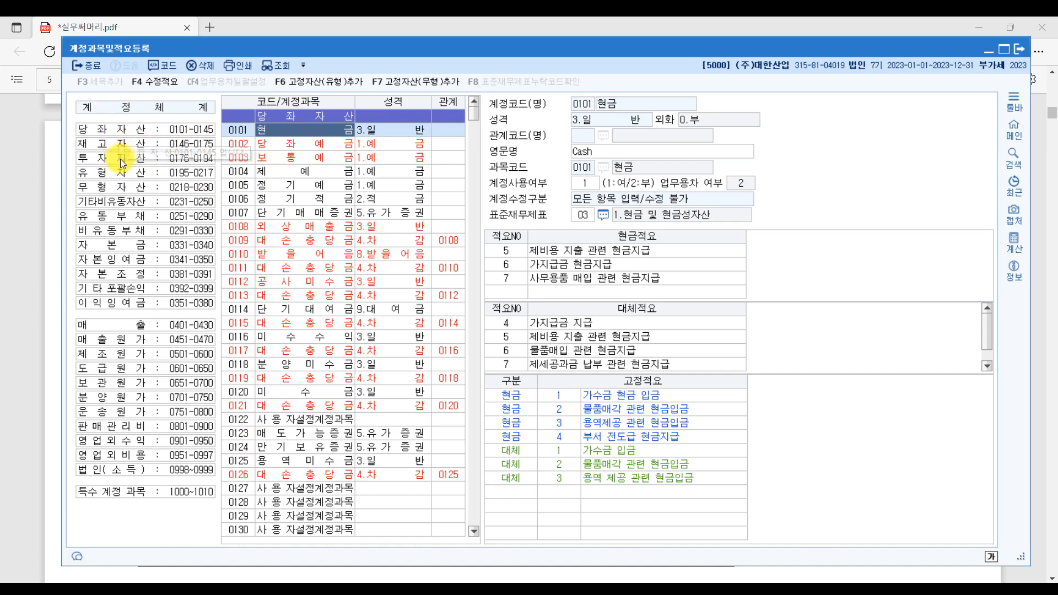
- Browse the 재고자산, 투자자산 and 당좌자산 groups and check accounts 0129 and 0145
left_click(127, 207)
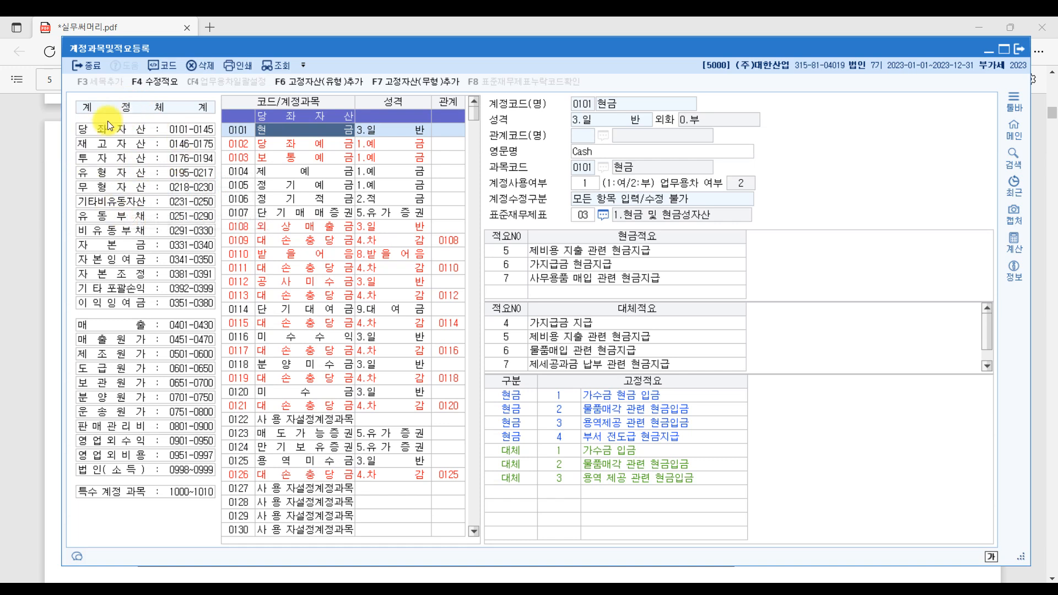
left_click(134, 142)
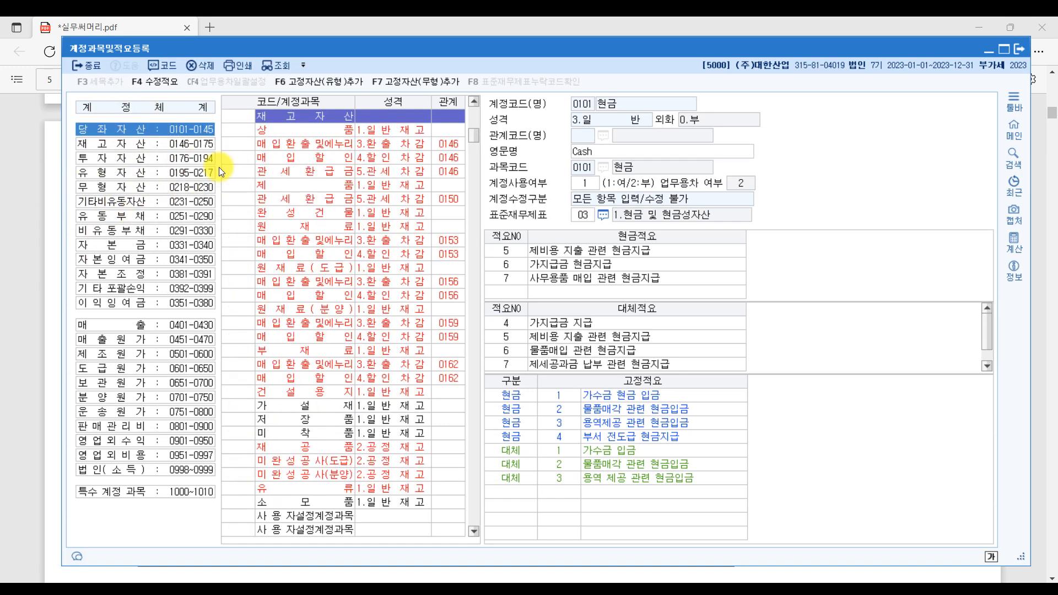
left_click(129, 158)
left_click(161, 130)
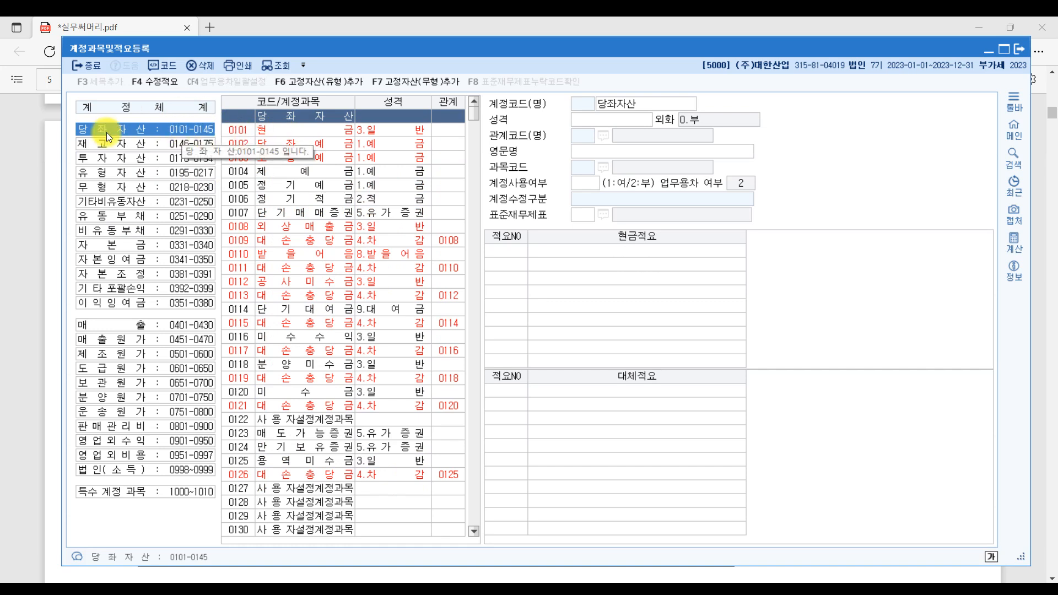
left_click(246, 513)
scroll(244, 496, "down", 5)
scroll(242, 477, "down", 1)
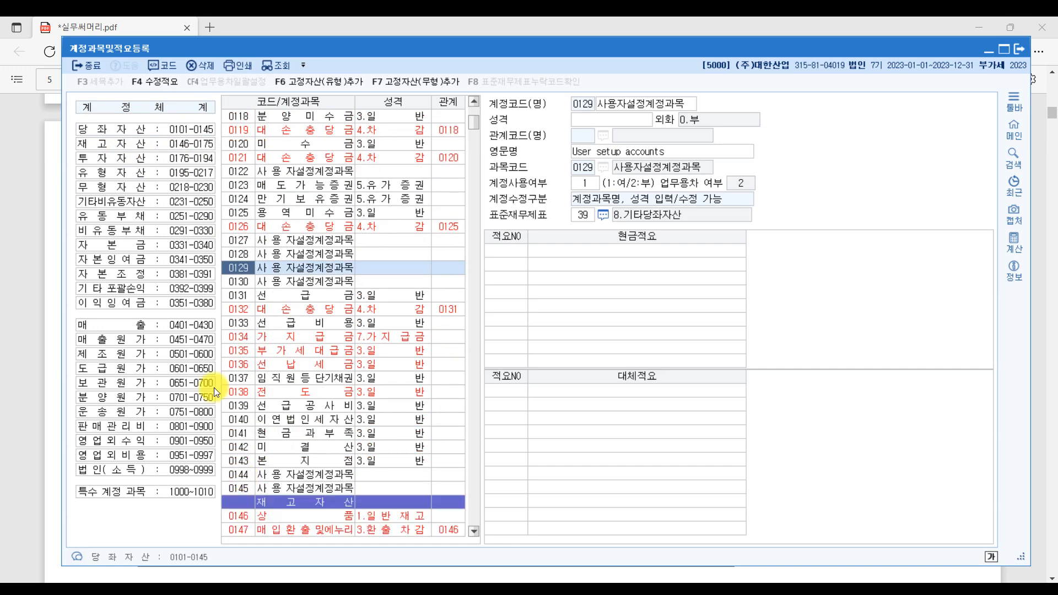
left_click(245, 488)
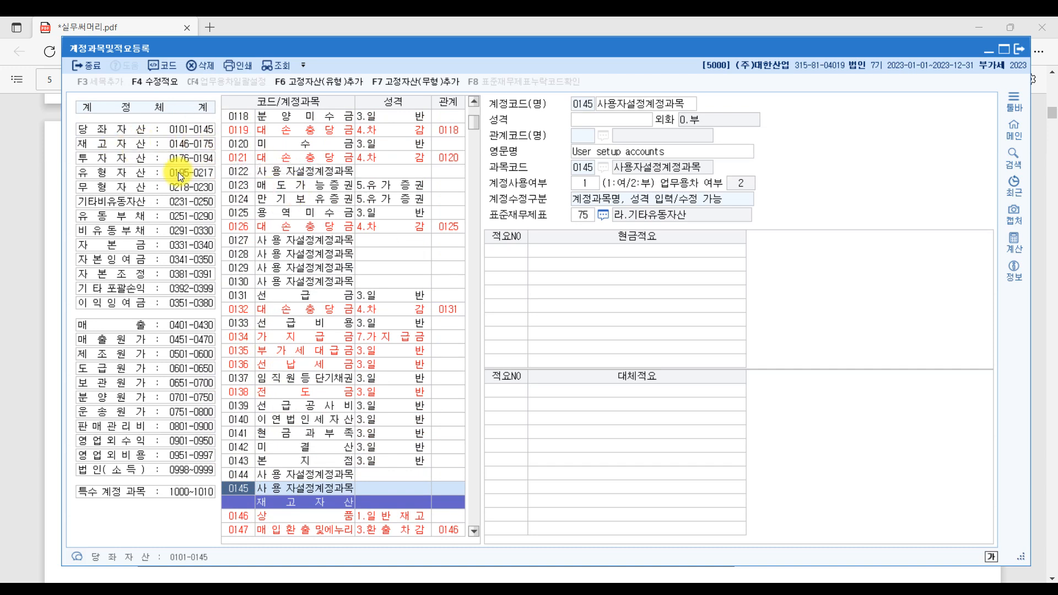
- Cycle through the asset groups, ending on 무형자산 codes 0218–0230
left_click(171, 160)
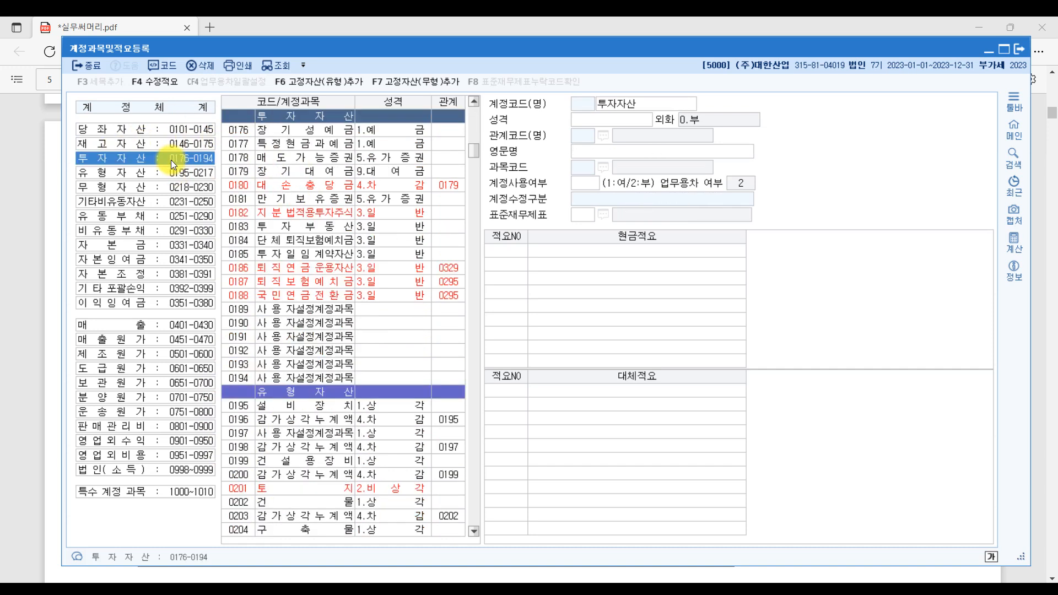
left_click(124, 187)
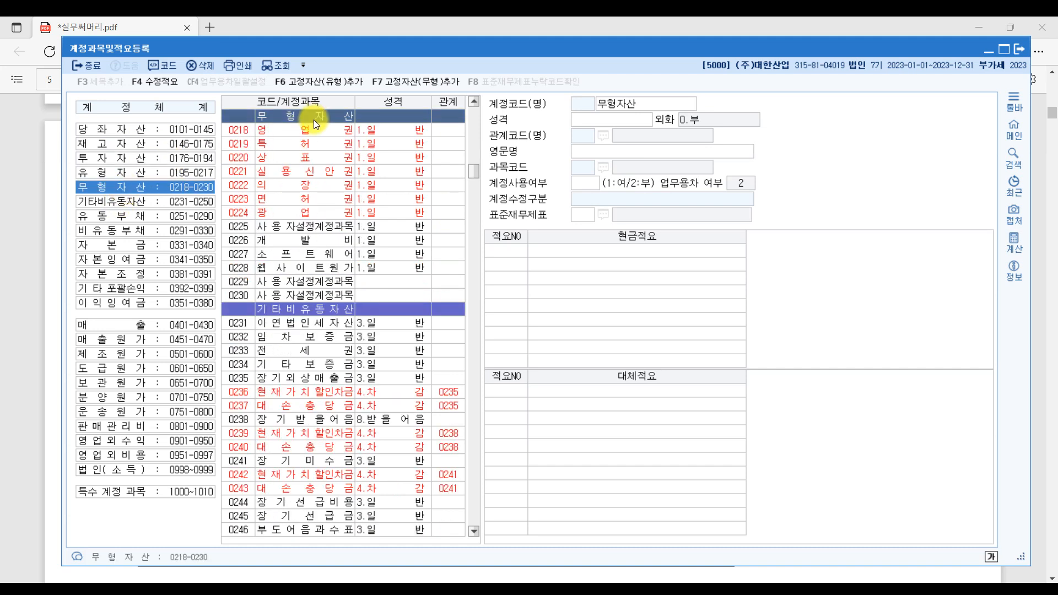
left_click(160, 175)
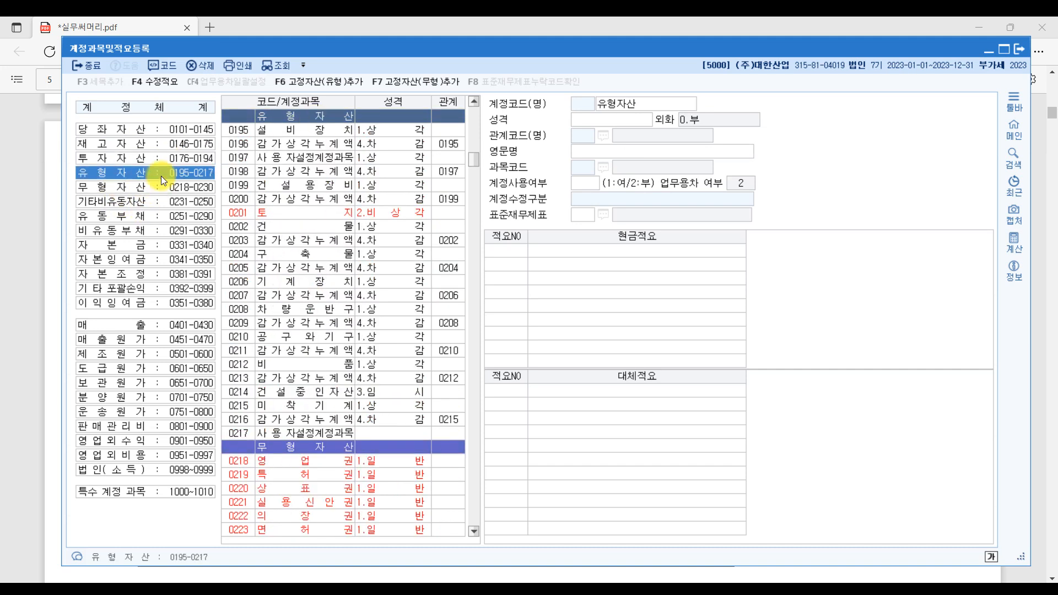
left_click(181, 160)
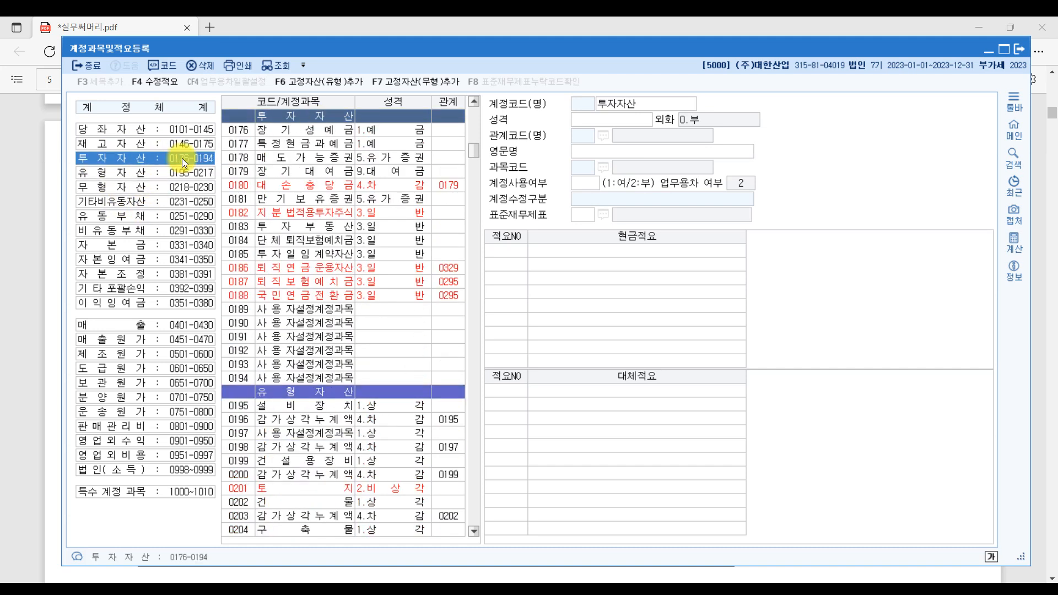
left_click(148, 143)
left_click(173, 131)
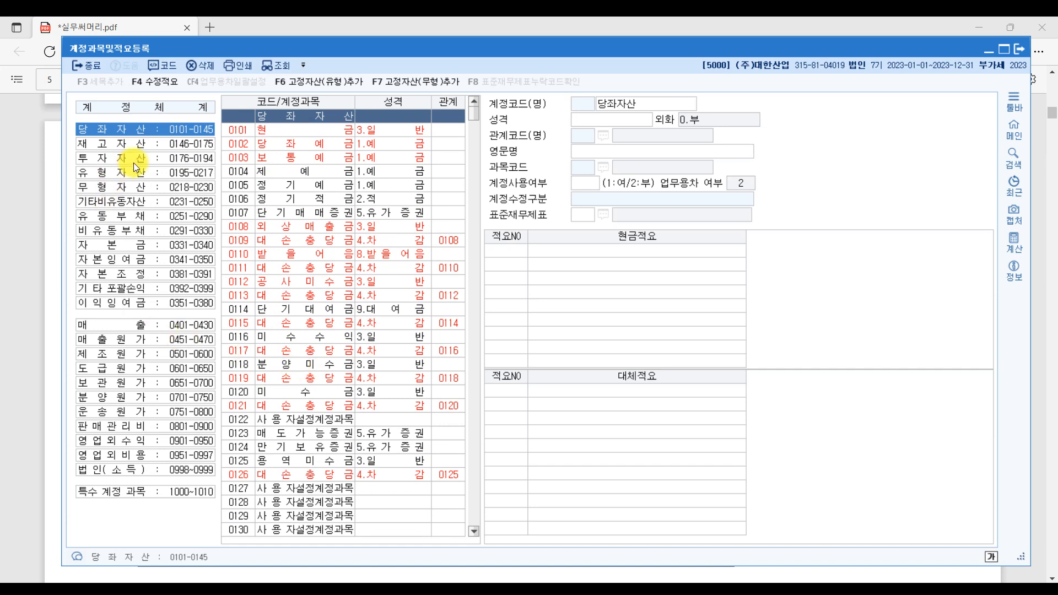
left_click(130, 188)
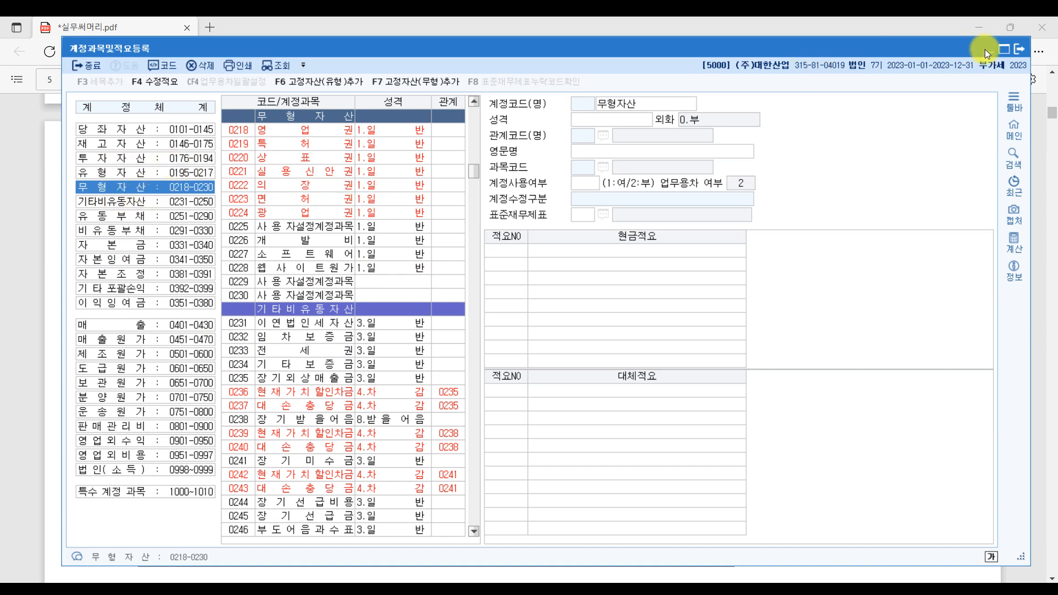
left_click(1016, 52)
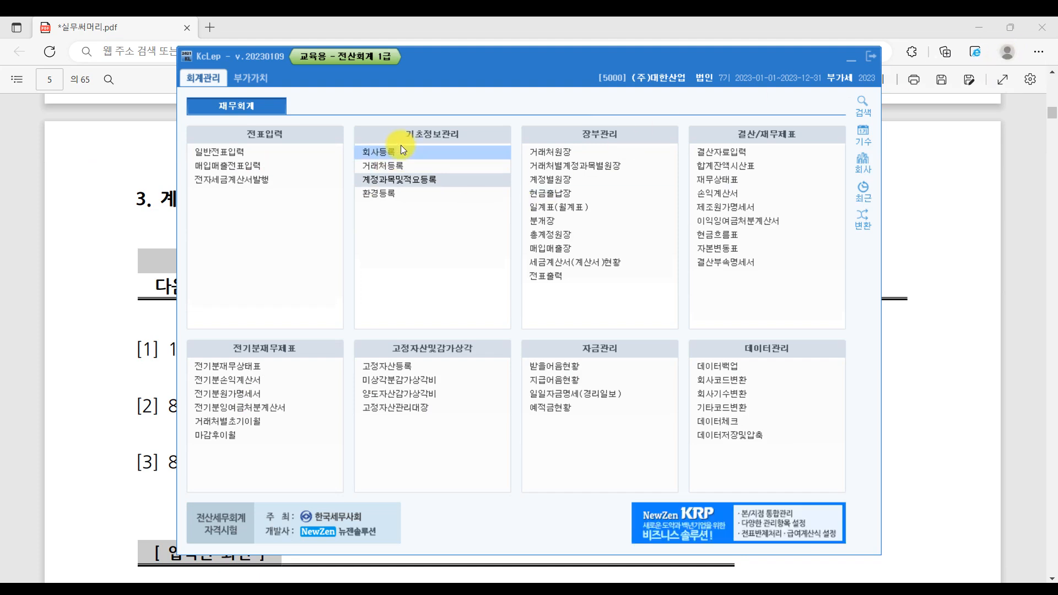
left_click(413, 179)
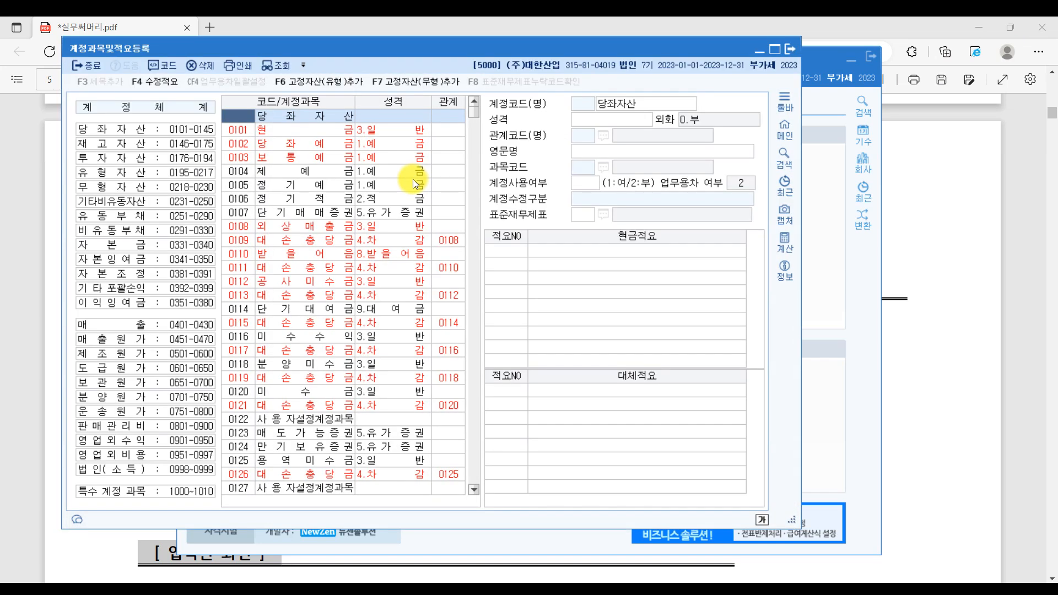
left_click(155, 188)
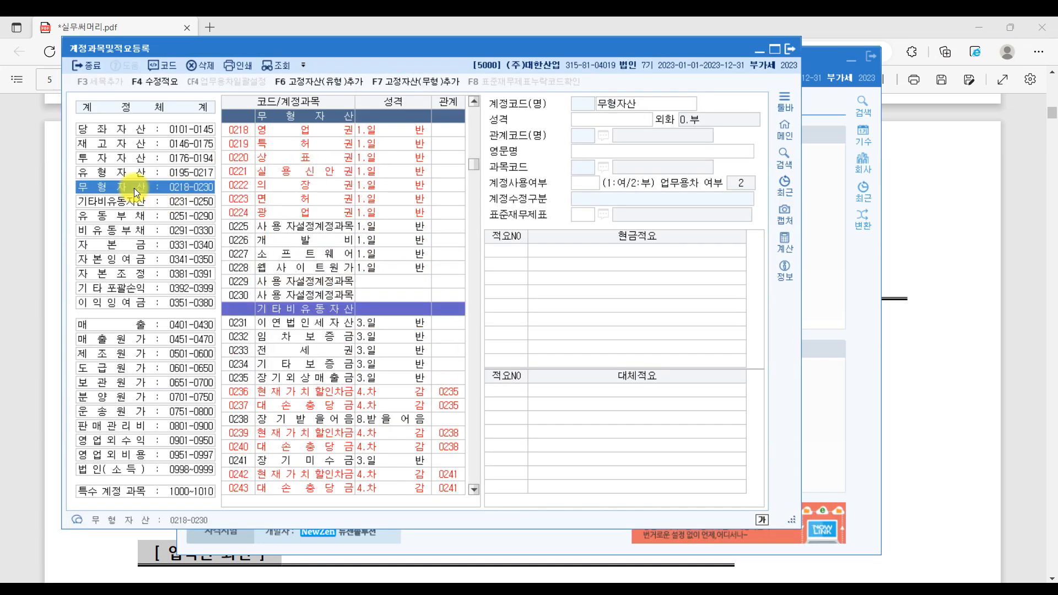
left_click(310, 130)
left_click(309, 144)
left_click(309, 157)
left_click(306, 171)
left_click(299, 186)
left_click(296, 199)
left_click(293, 212)
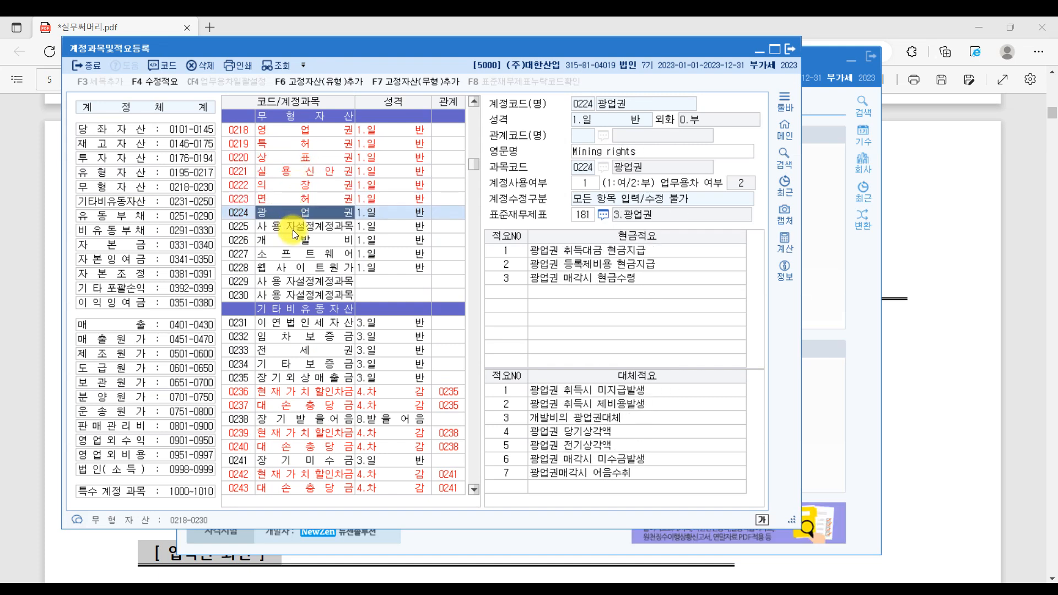
left_click(294, 226)
left_click(293, 240)
left_click(292, 254)
left_click(293, 265)
left_click(292, 280)
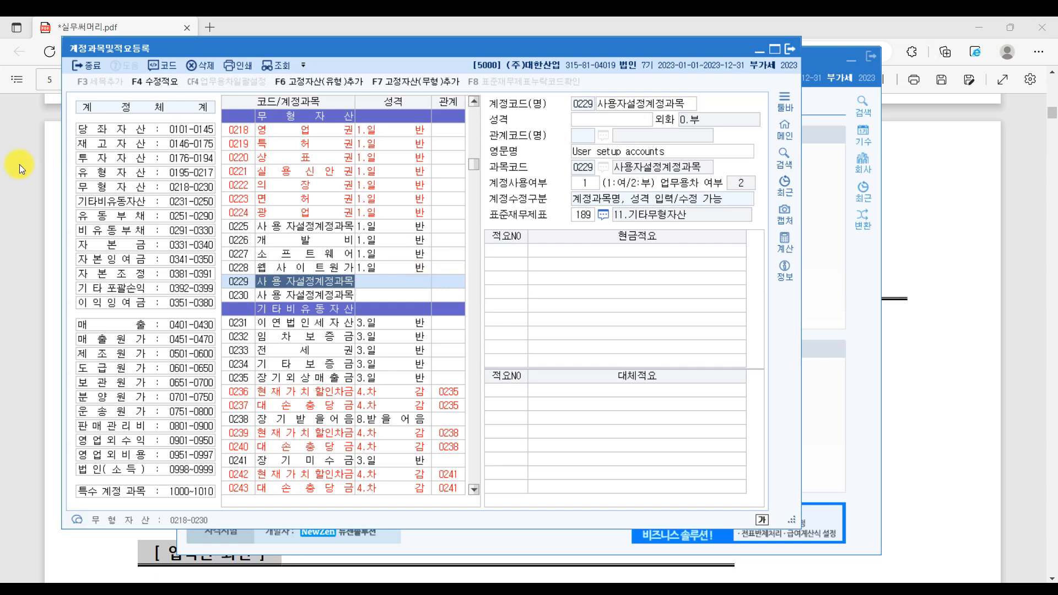
left_click(148, 188)
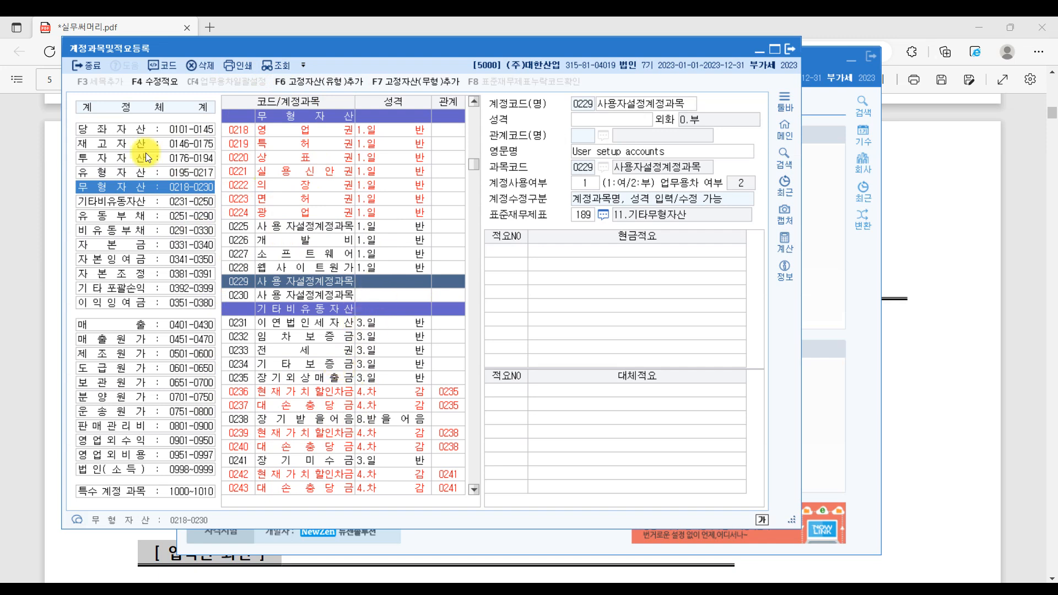
left_click(115, 128)
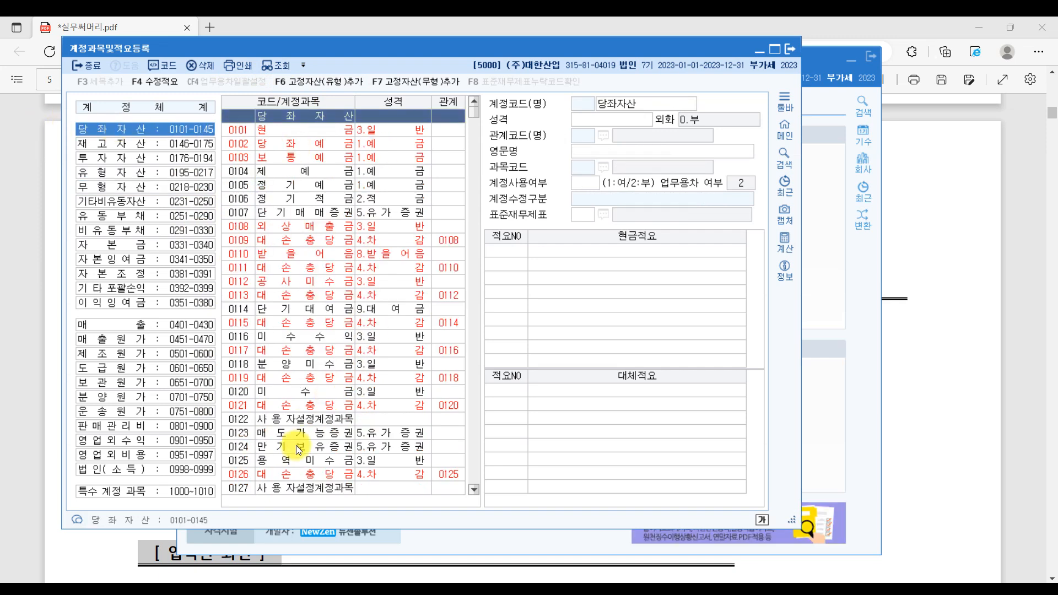
left_click(129, 171)
left_click(128, 185)
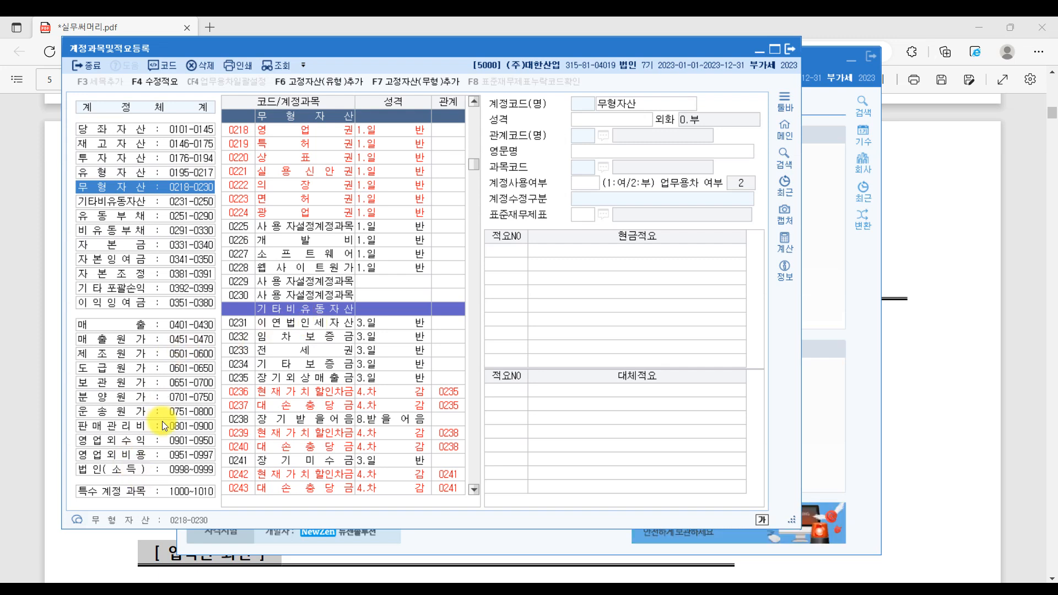
- Browse expense, retained-earnings and inventory groups back to 당좌자산 accounts 0101–0127
left_click(113, 429)
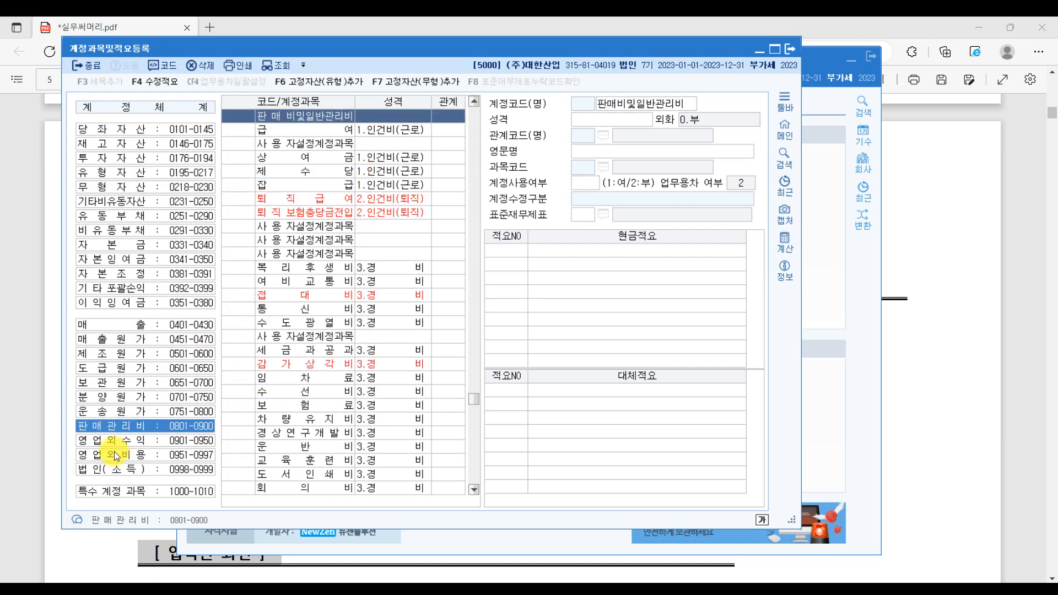
left_click(115, 454)
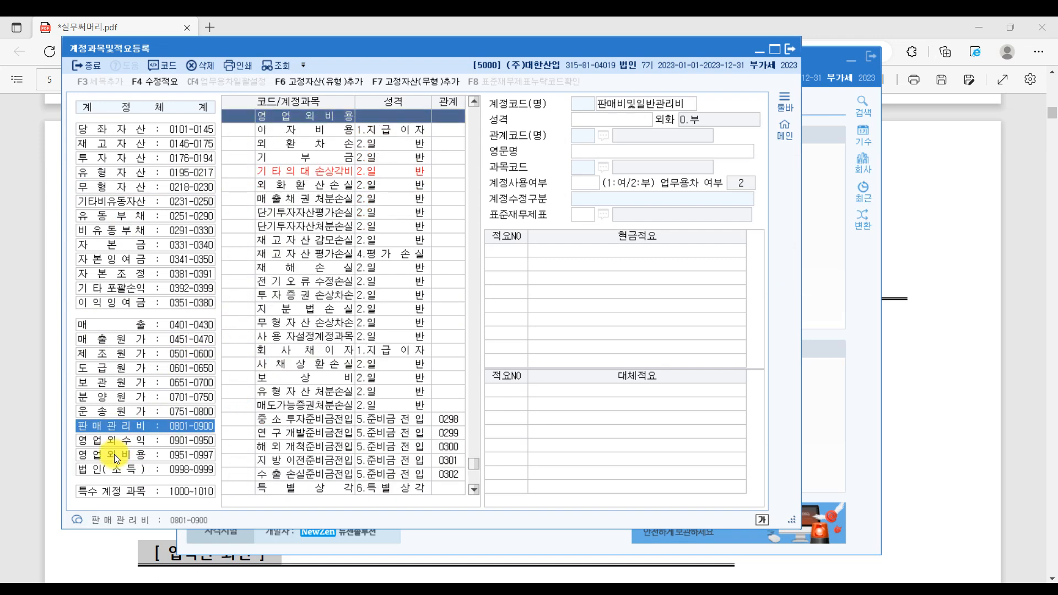
left_click(124, 423)
left_click(129, 382)
left_click(139, 300)
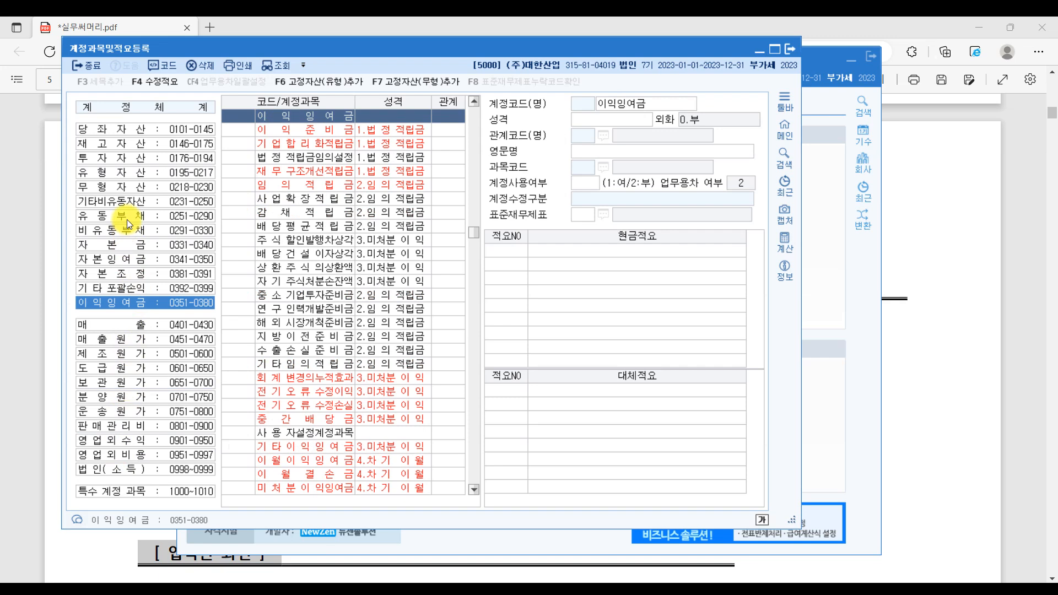
left_click(130, 145)
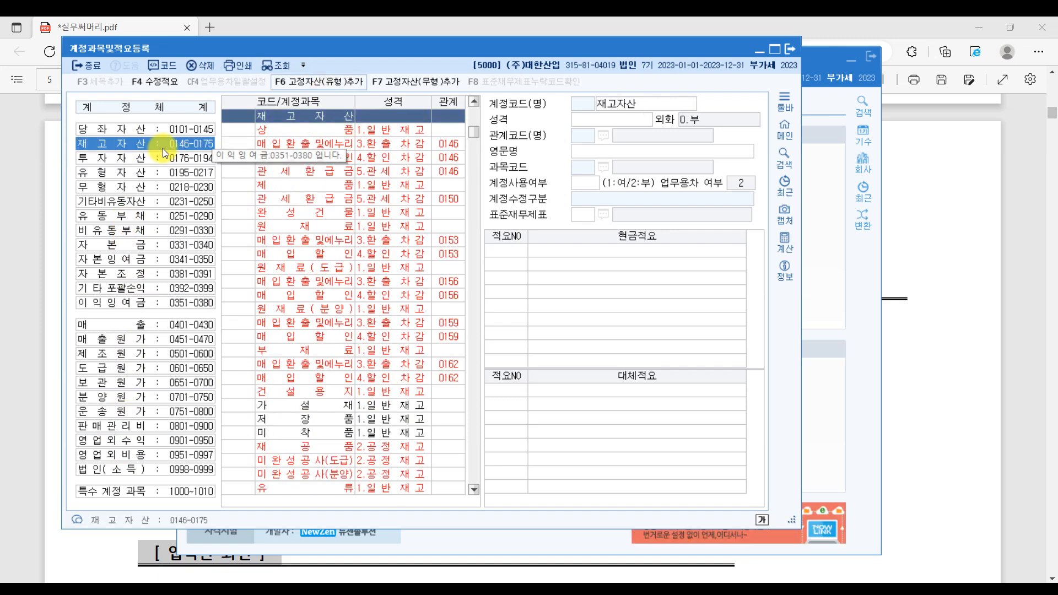
left_click(99, 126)
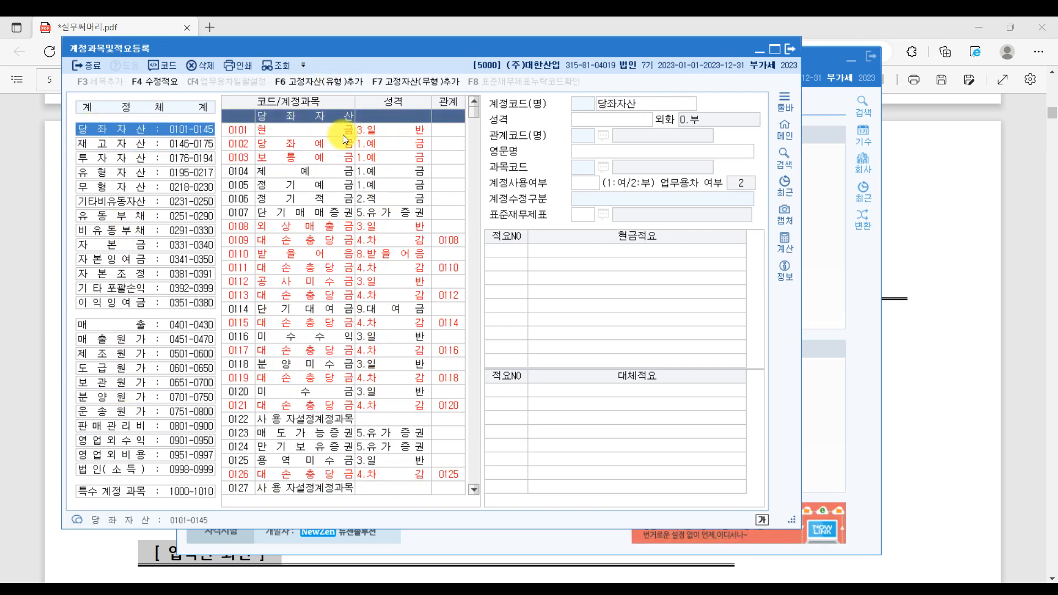
- Review 0102 당좌예금, 0106 정기적금 and 0101 현금, then make 0104 제예금's name editable
left_click(317, 145)
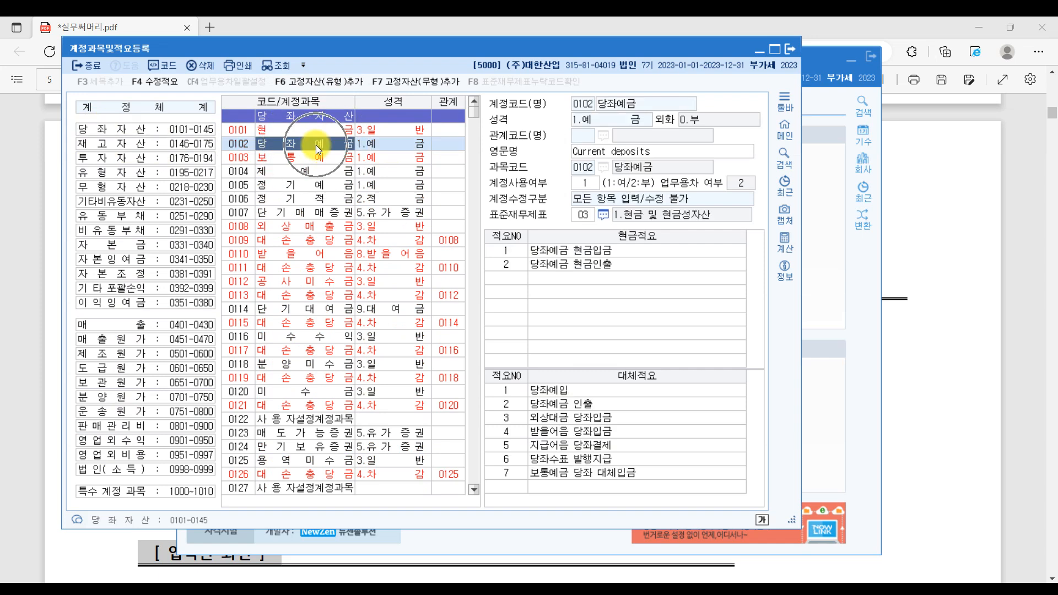
left_click(315, 203)
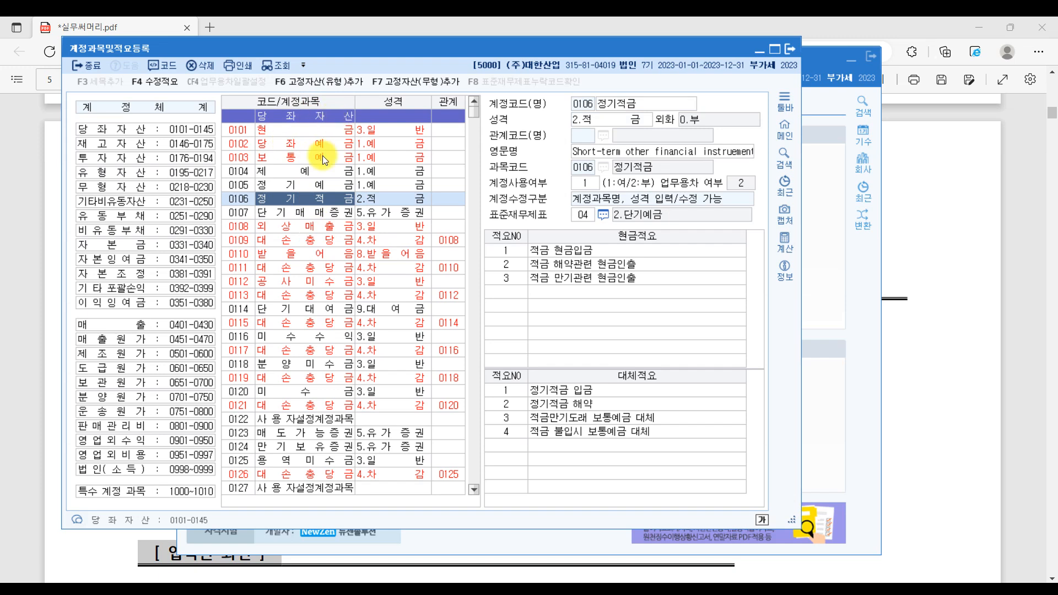
left_click(300, 129)
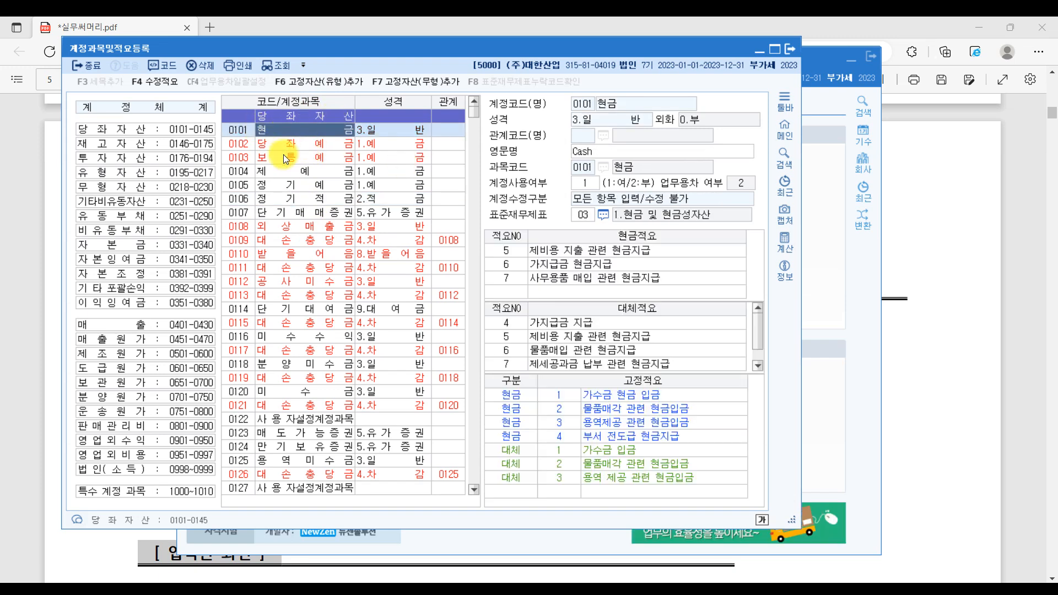
left_click(285, 149)
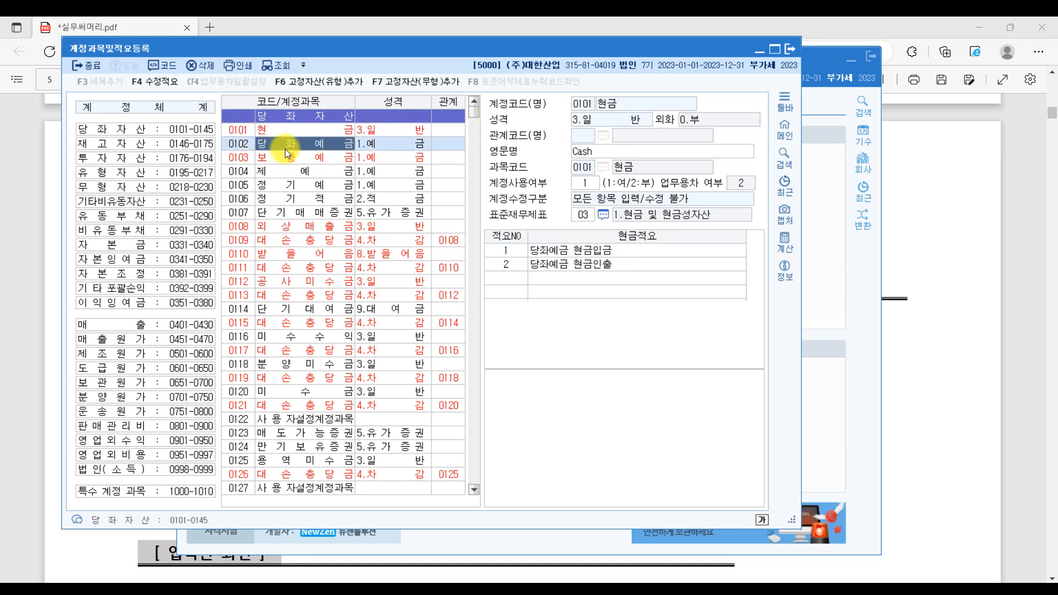
left_click(318, 132)
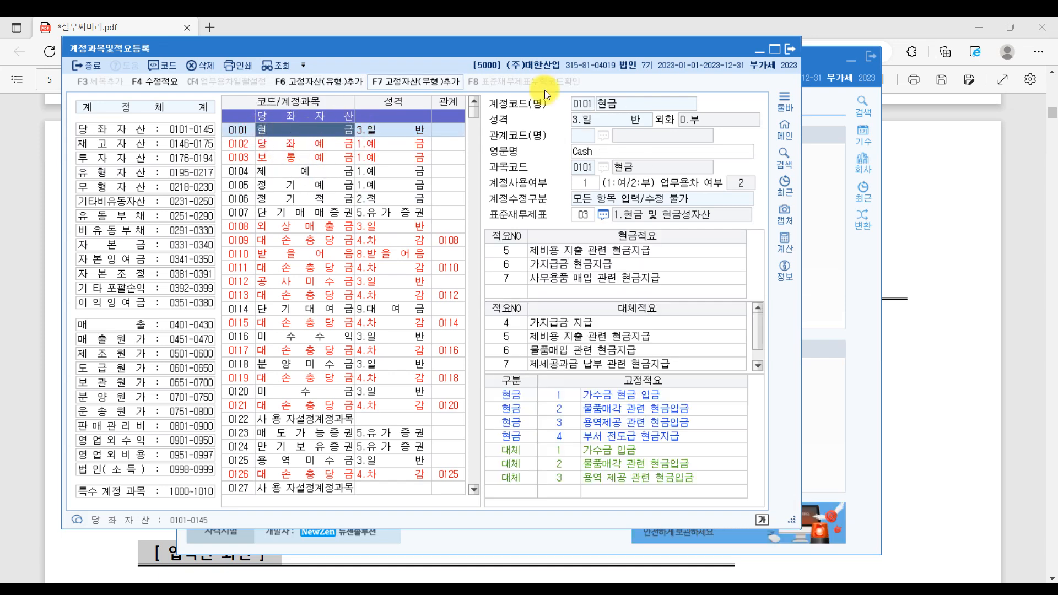
left_click(316, 174)
left_click(622, 103)
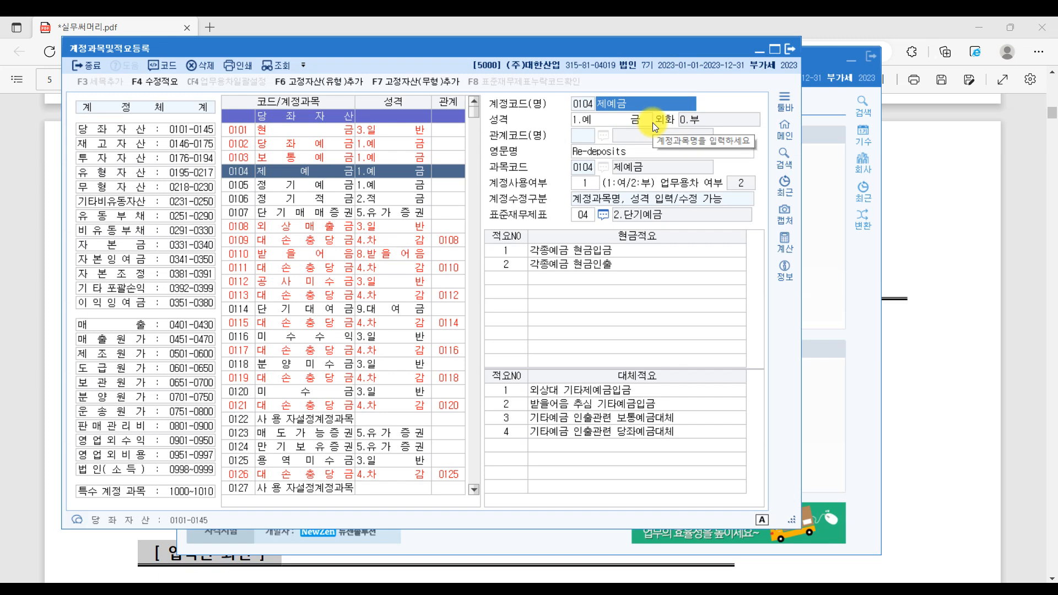
type("저축ㅇ")
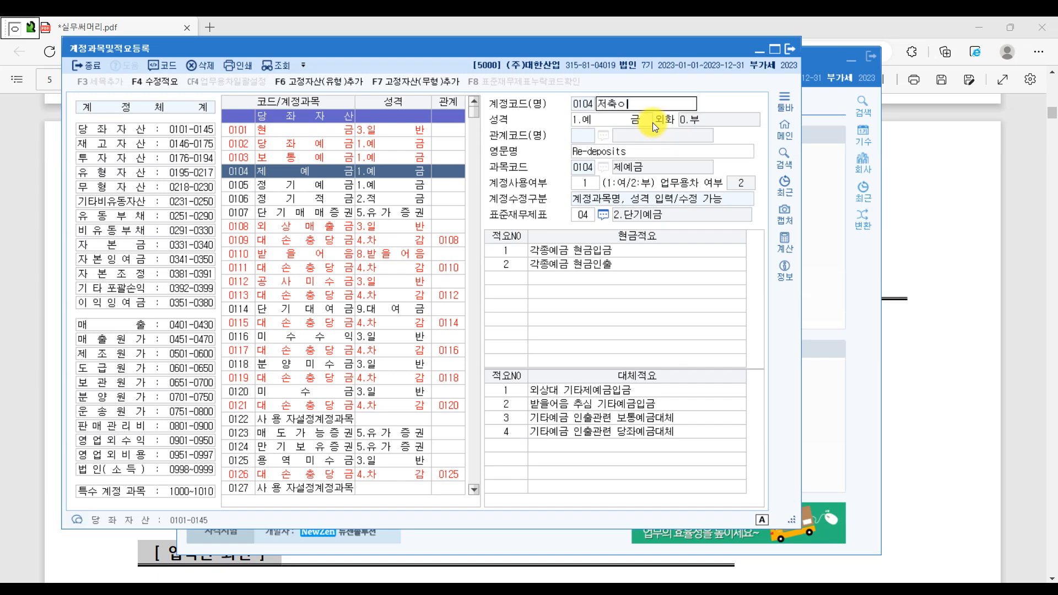
type("예금")
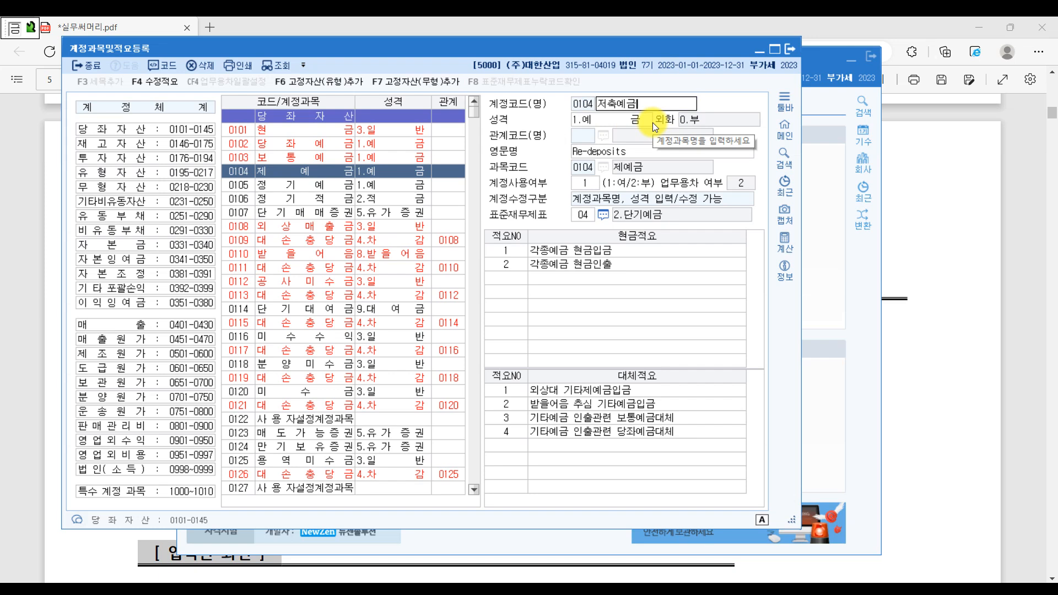
key("Return")
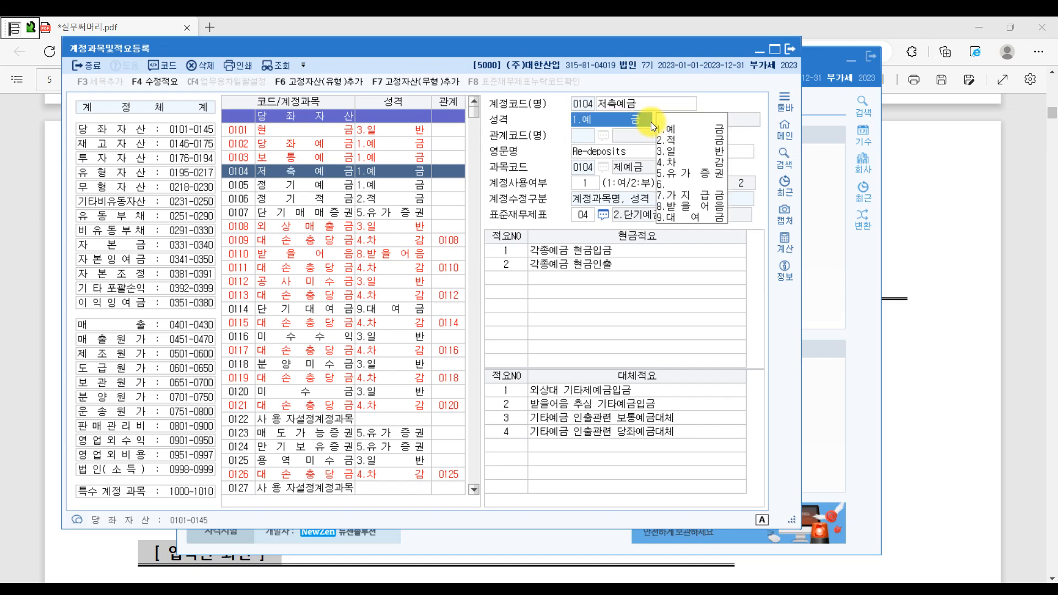
left_click(324, 151)
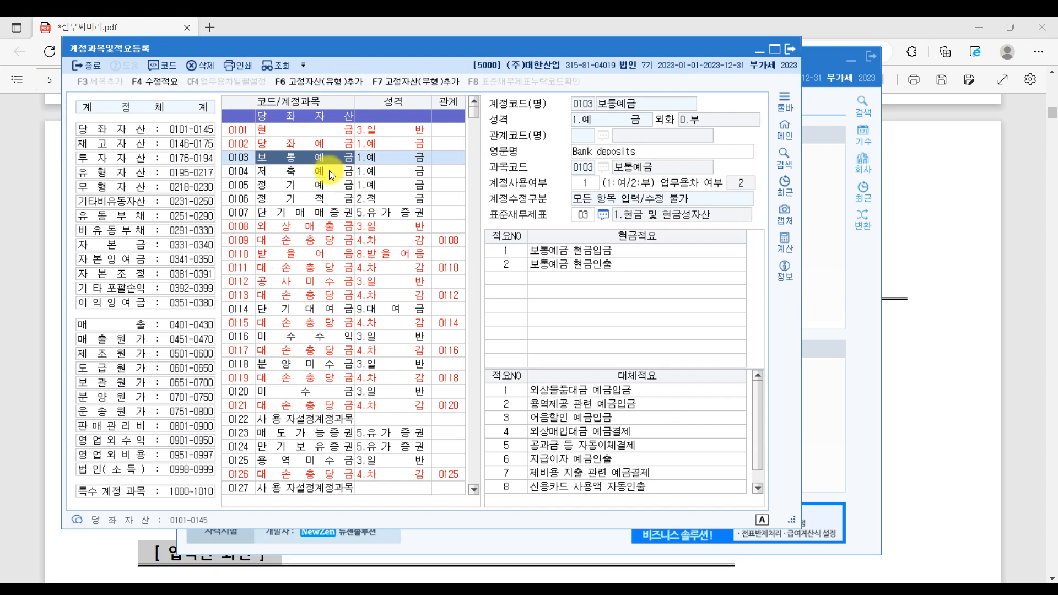
left_click(329, 171)
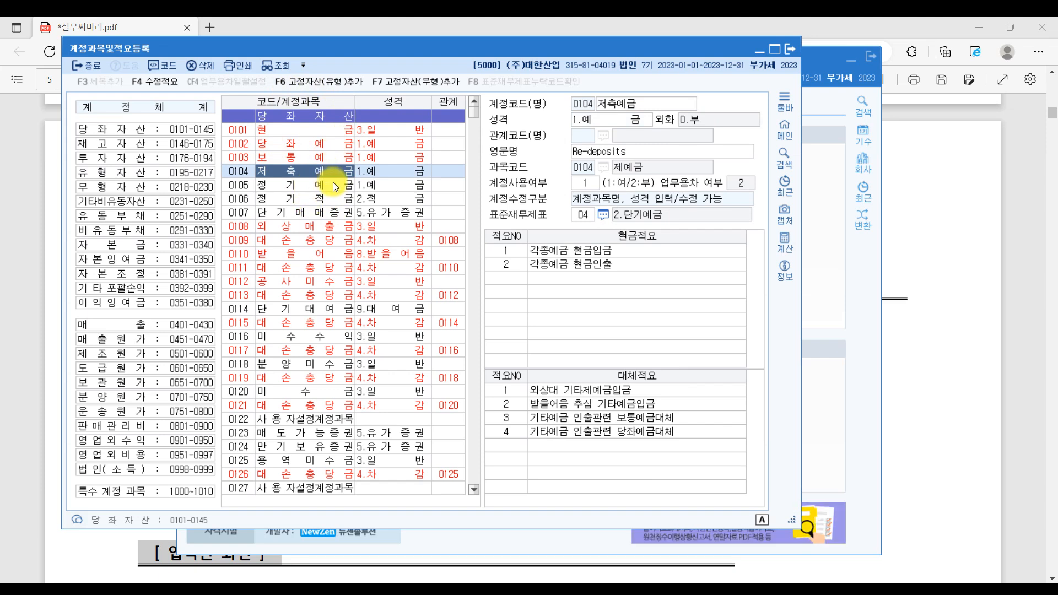
left_click(632, 100)
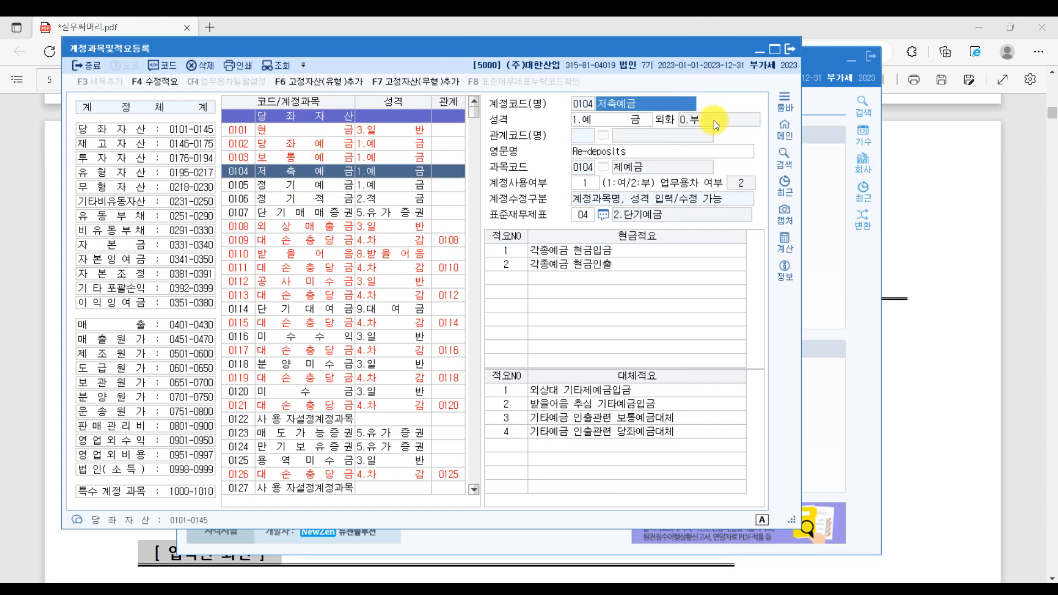
type("제예금")
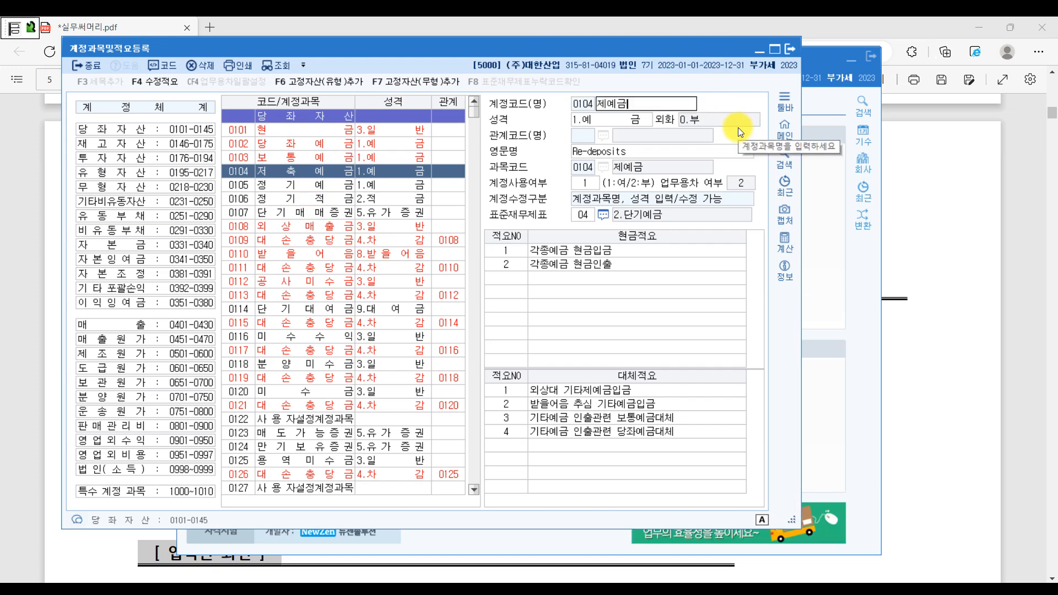
key("Return")
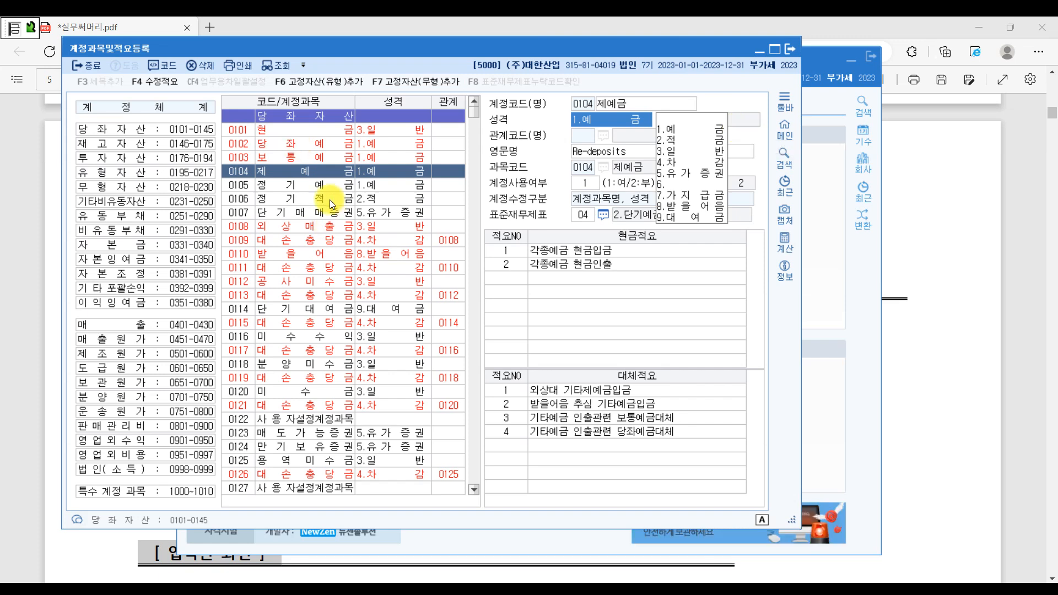
left_click(300, 129)
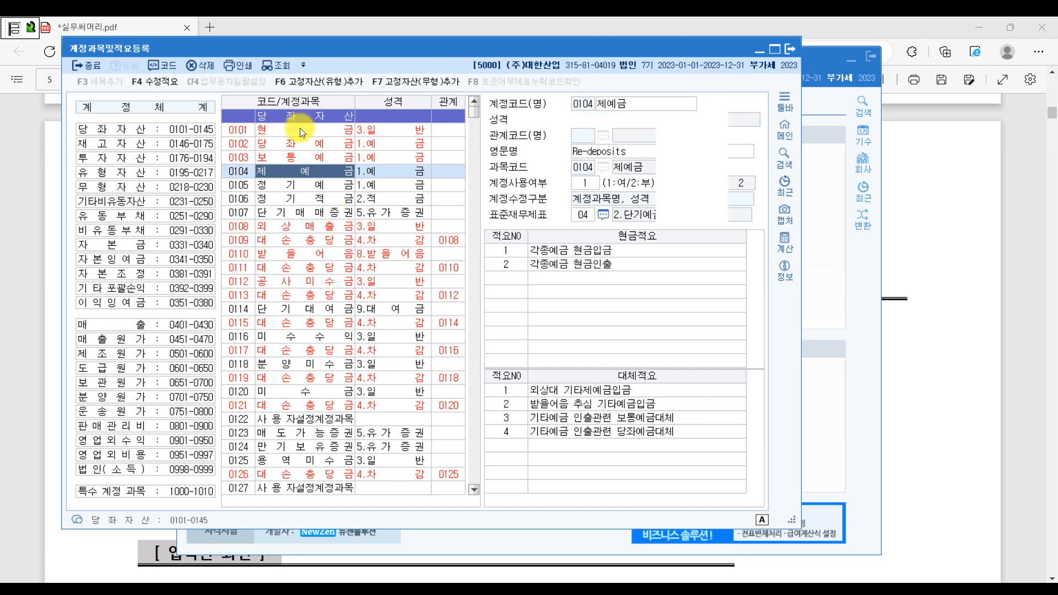
left_click(237, 128)
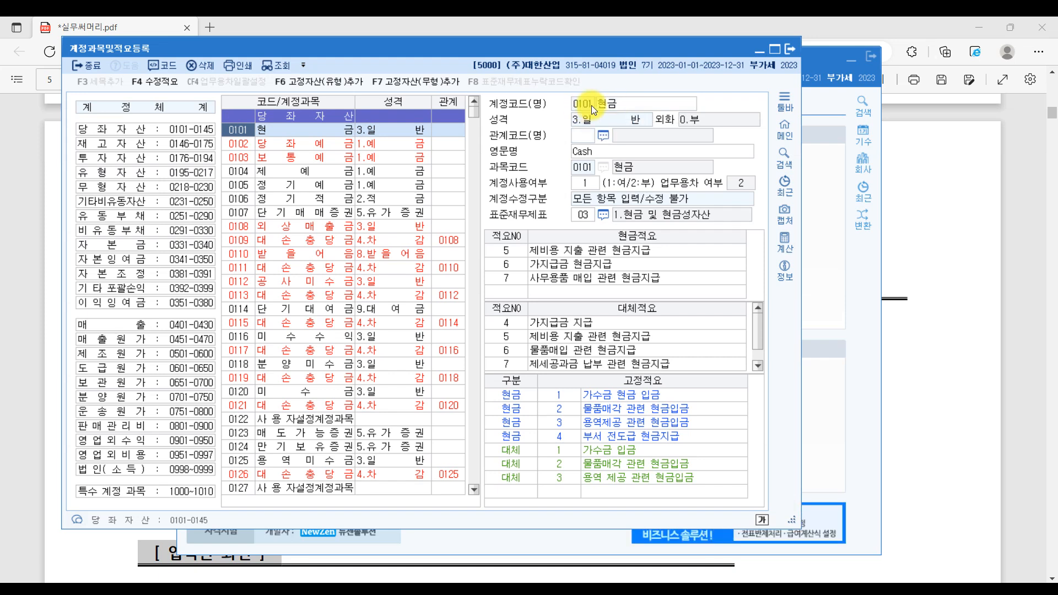
left_click(629, 105)
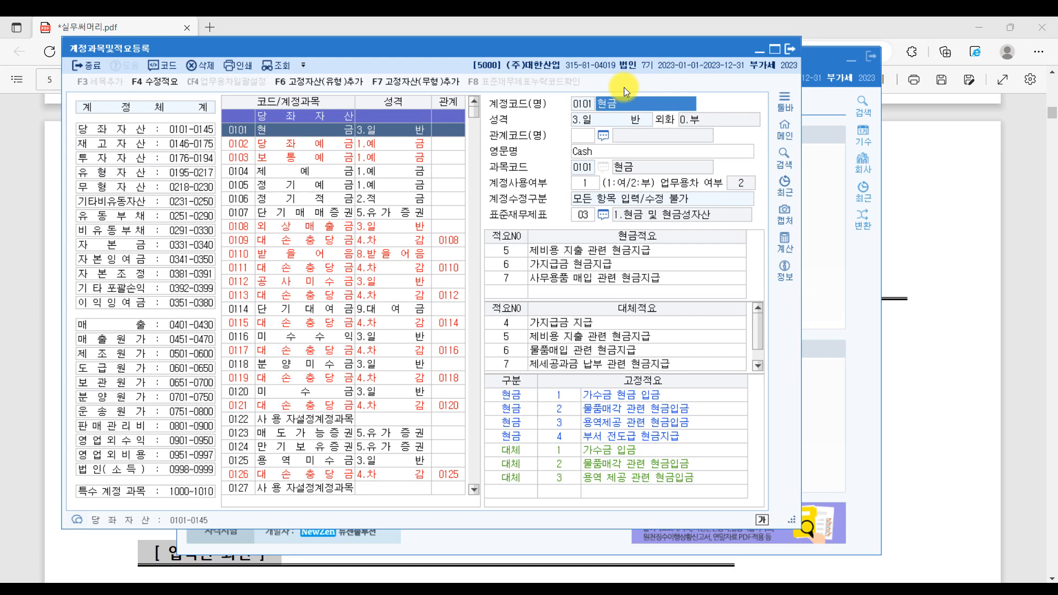
type("돈")
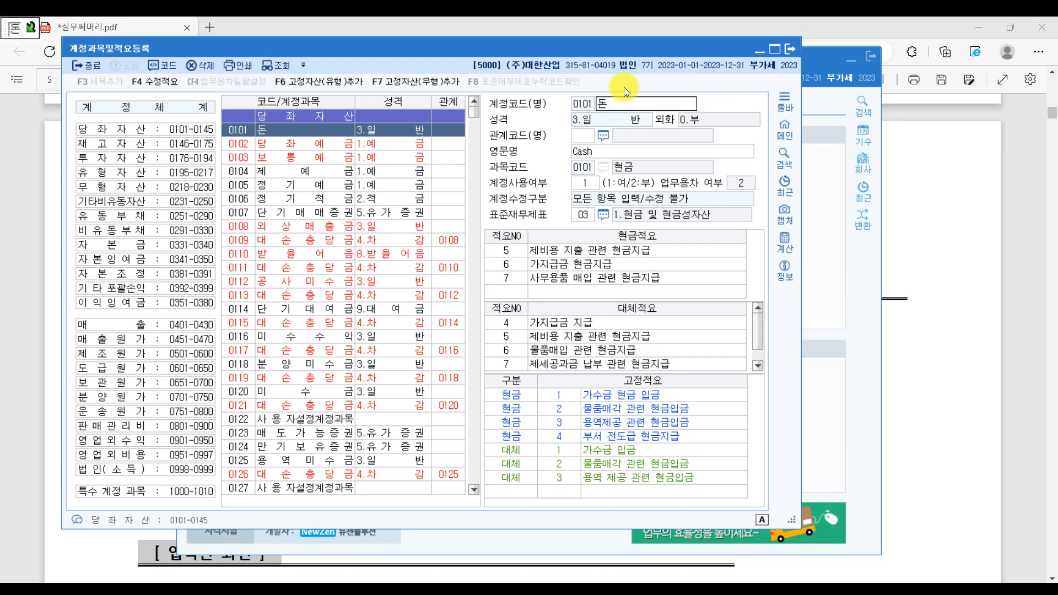
key("Return")
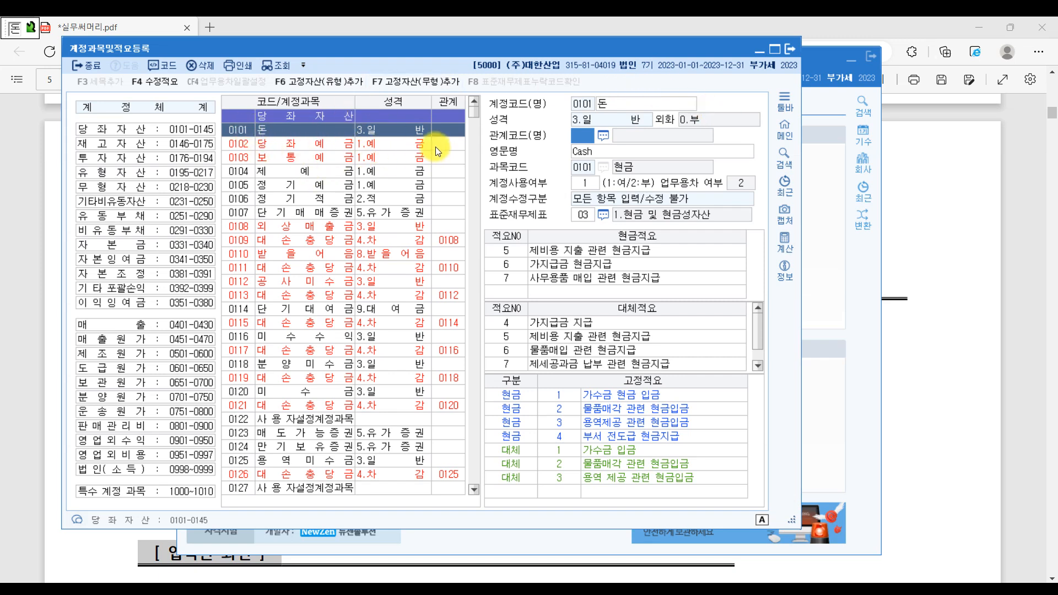
left_click(243, 129)
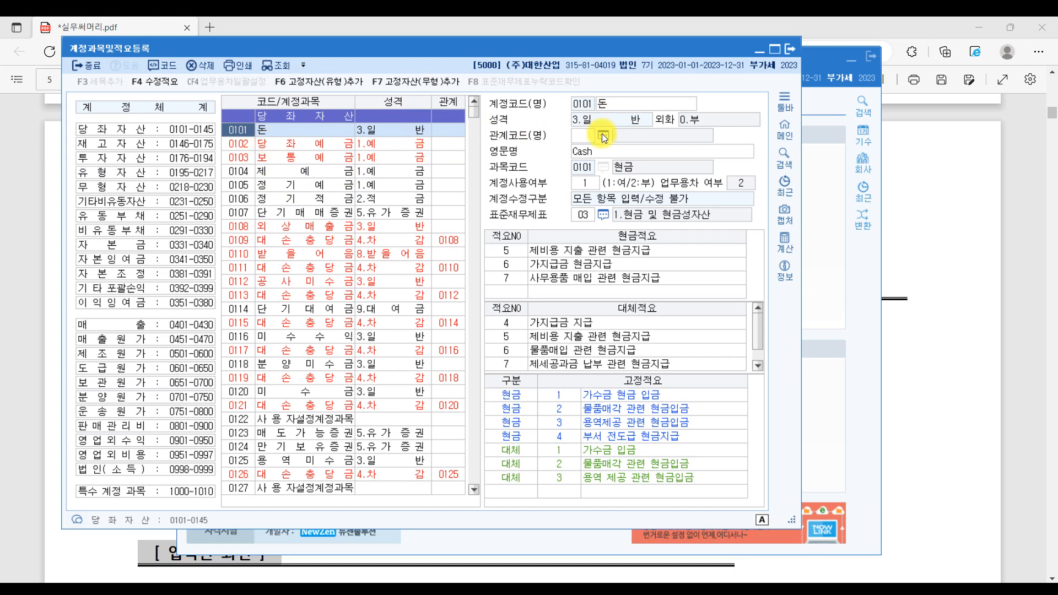
left_click(621, 102)
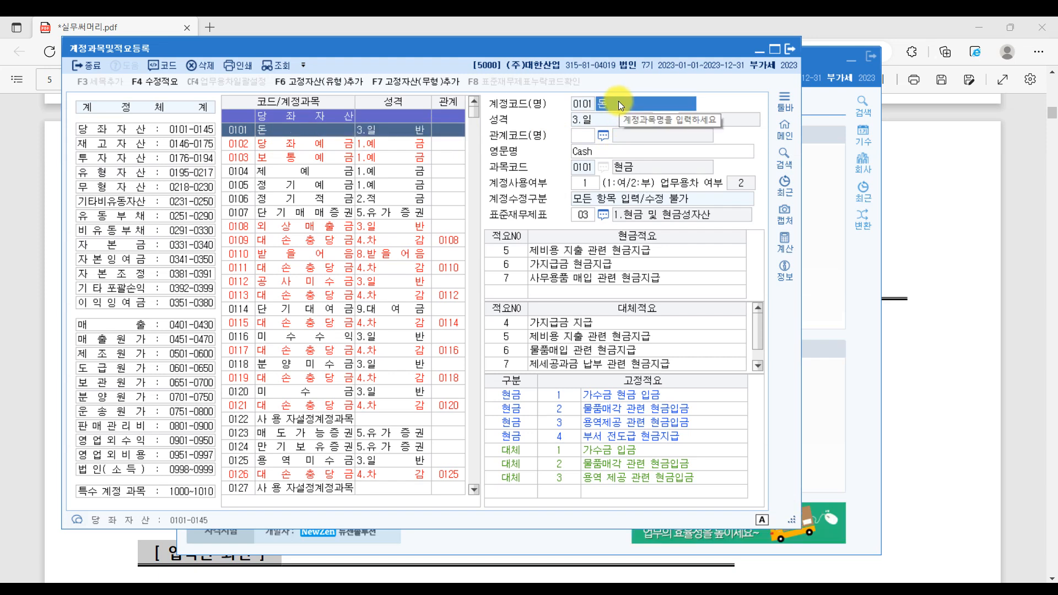
type("현금")
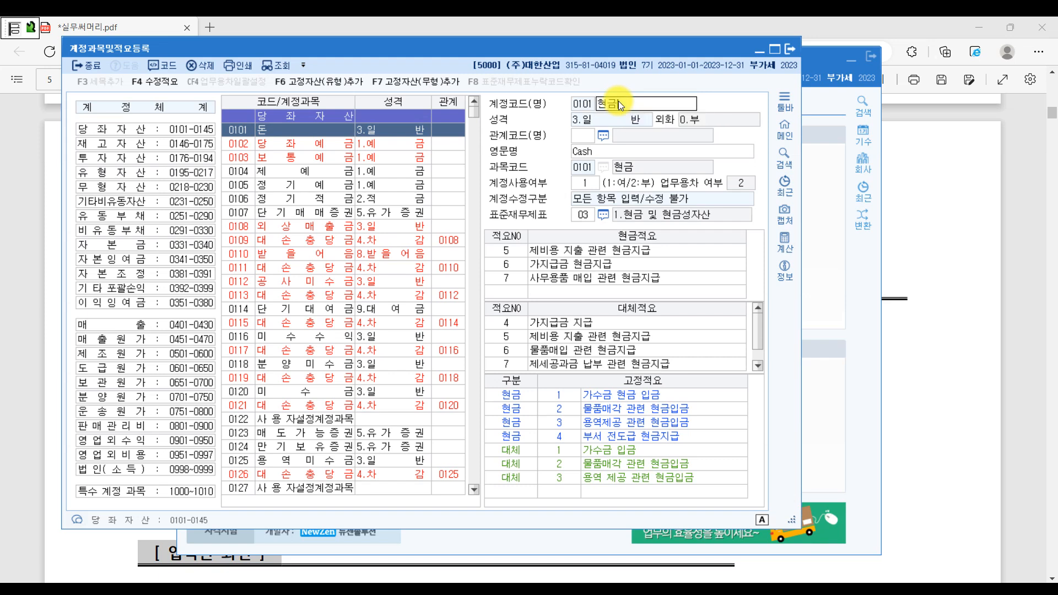
key("Return")
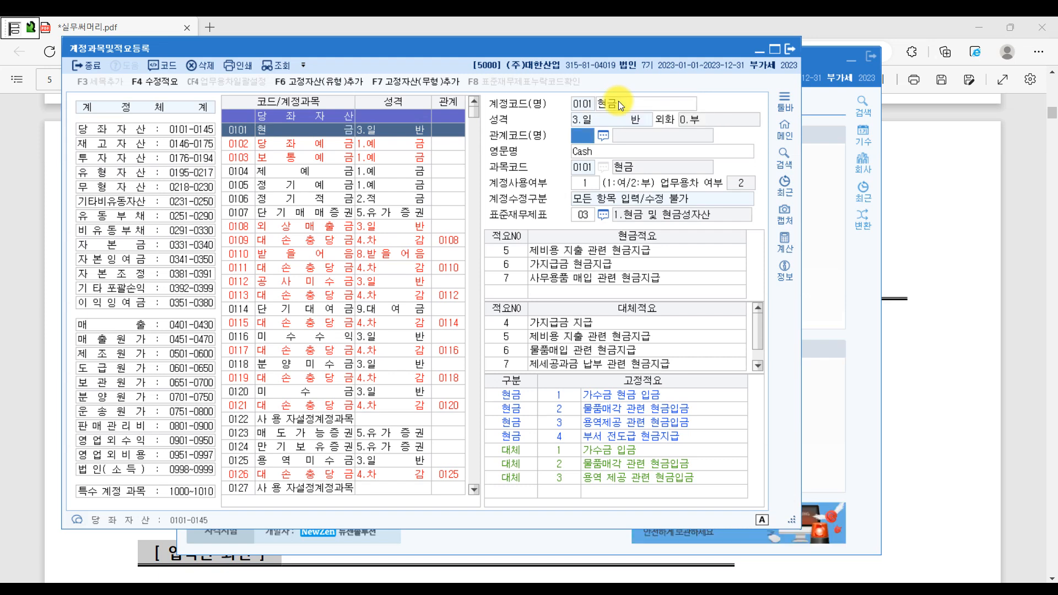
left_click(312, 172)
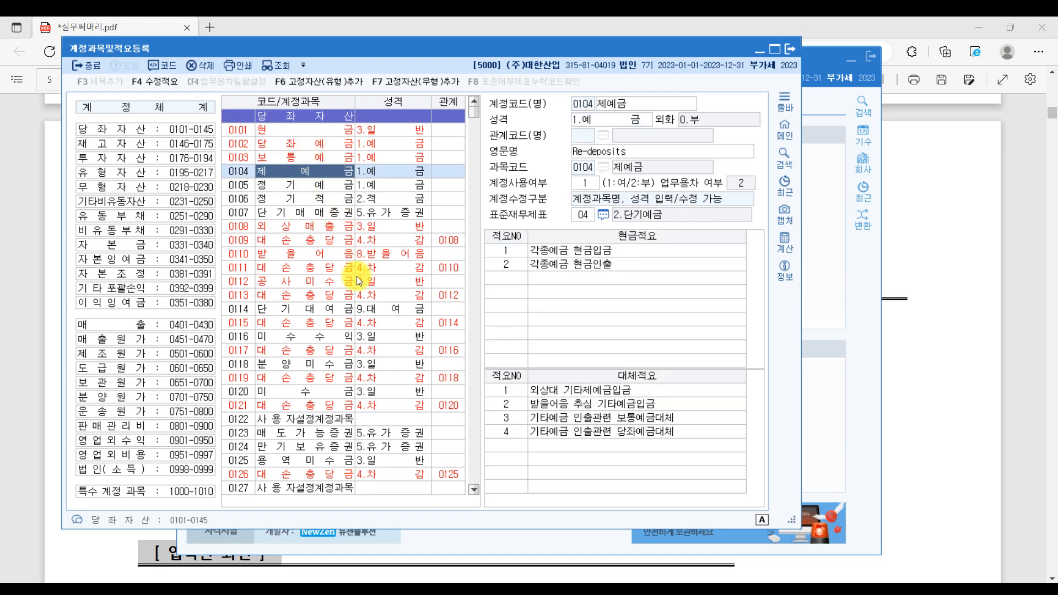
scroll(308, 199, "down", 2)
scroll(309, 200, "down", 2)
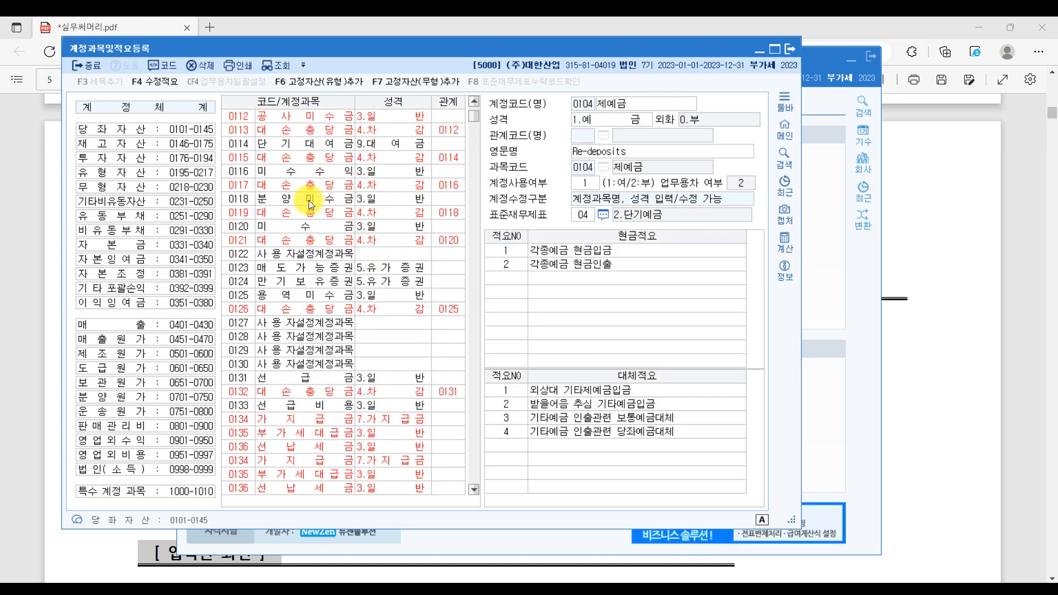
left_click(313, 254)
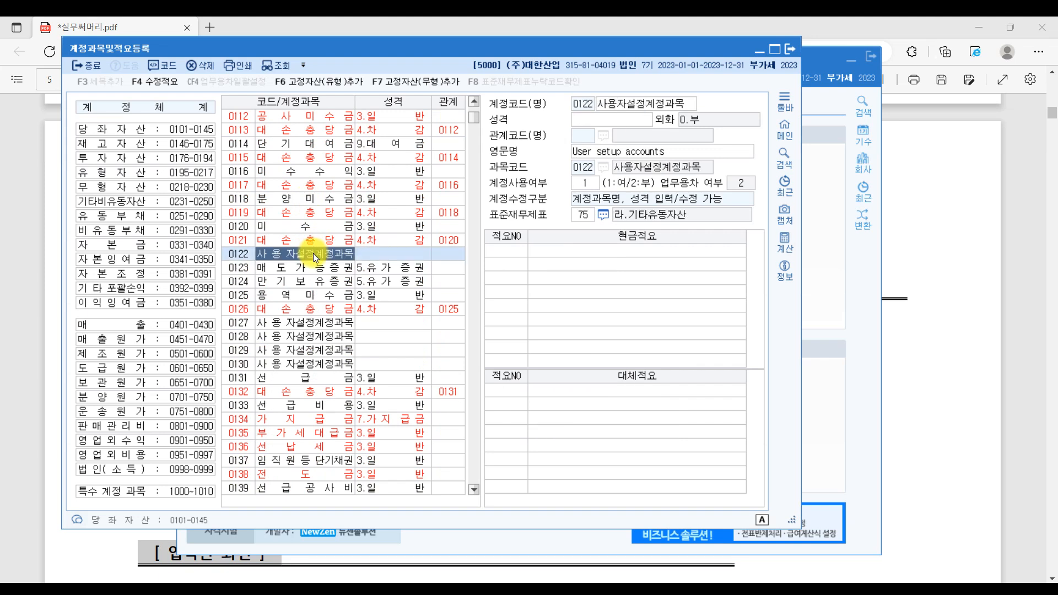
left_click(302, 337)
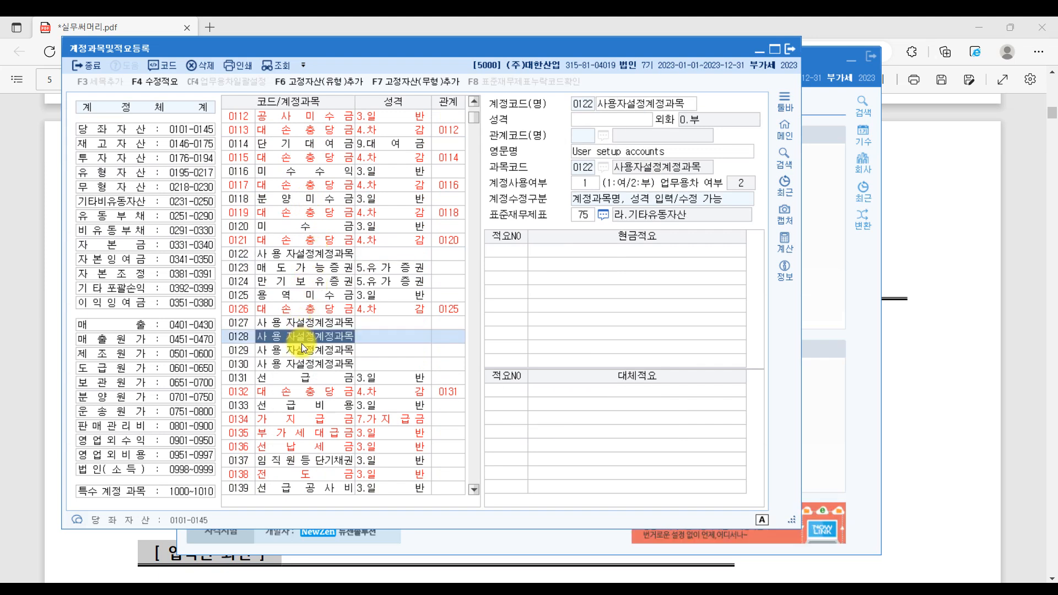
left_click(302, 350)
scroll(302, 350, "down", 4)
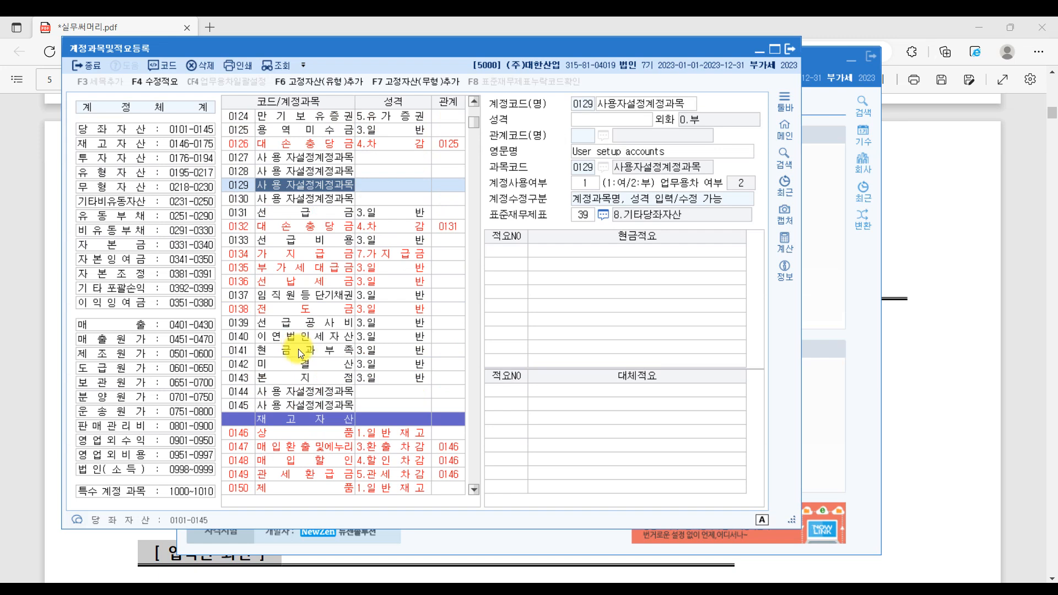
left_click(310, 393)
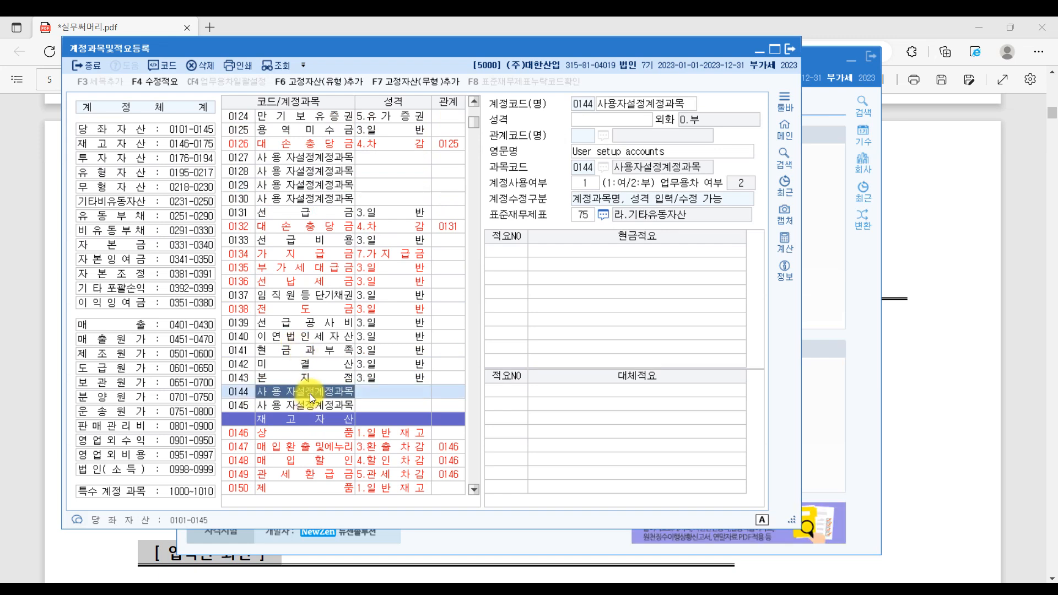
scroll(310, 394, "down", 3)
scroll(310, 394, "down", 9)
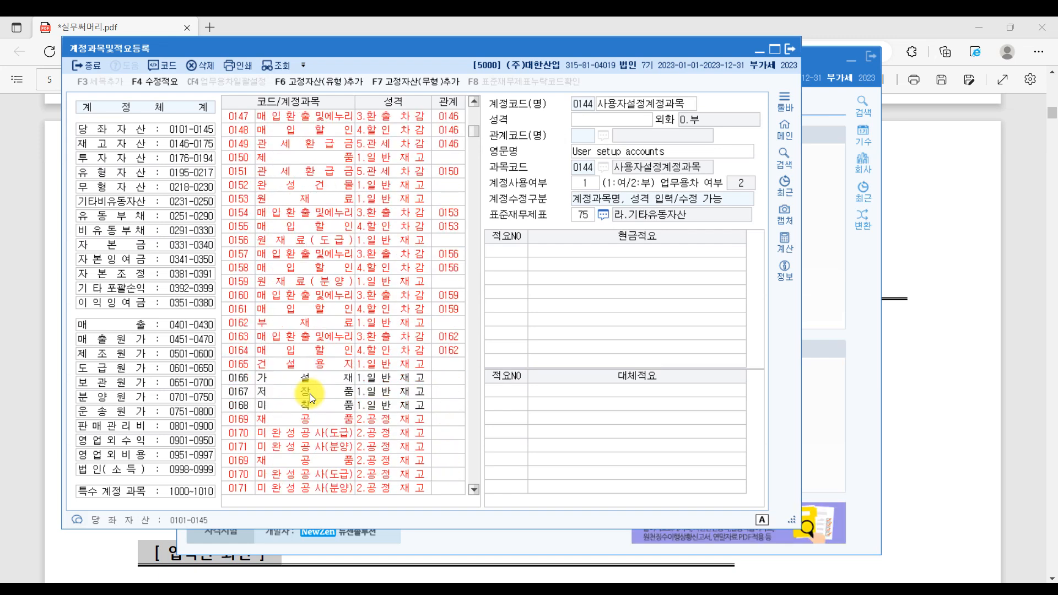
left_click(308, 325)
left_click(303, 340)
scroll(298, 411, "down", 4)
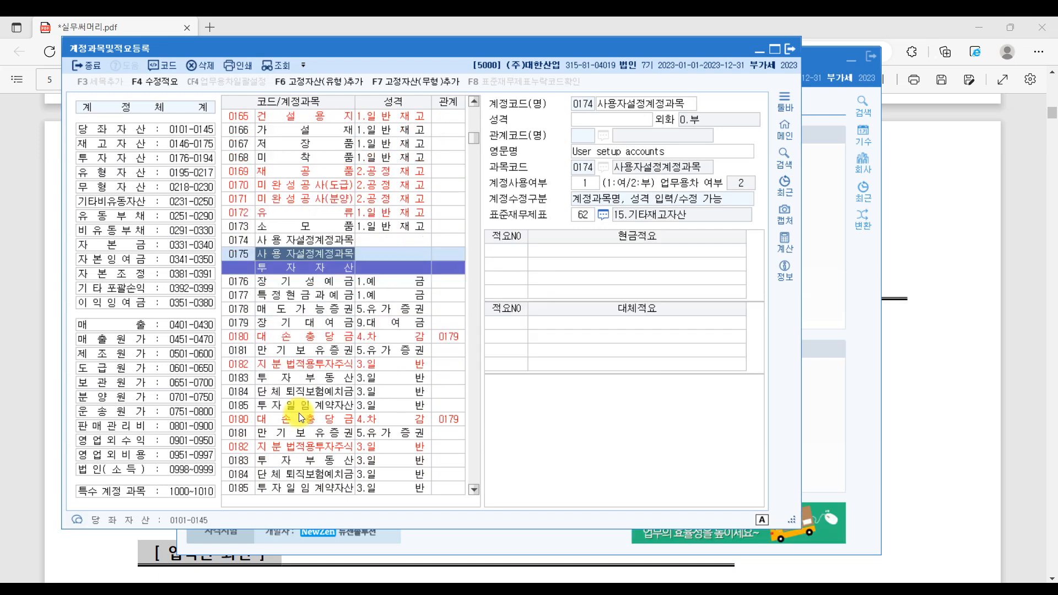
left_click(300, 396)
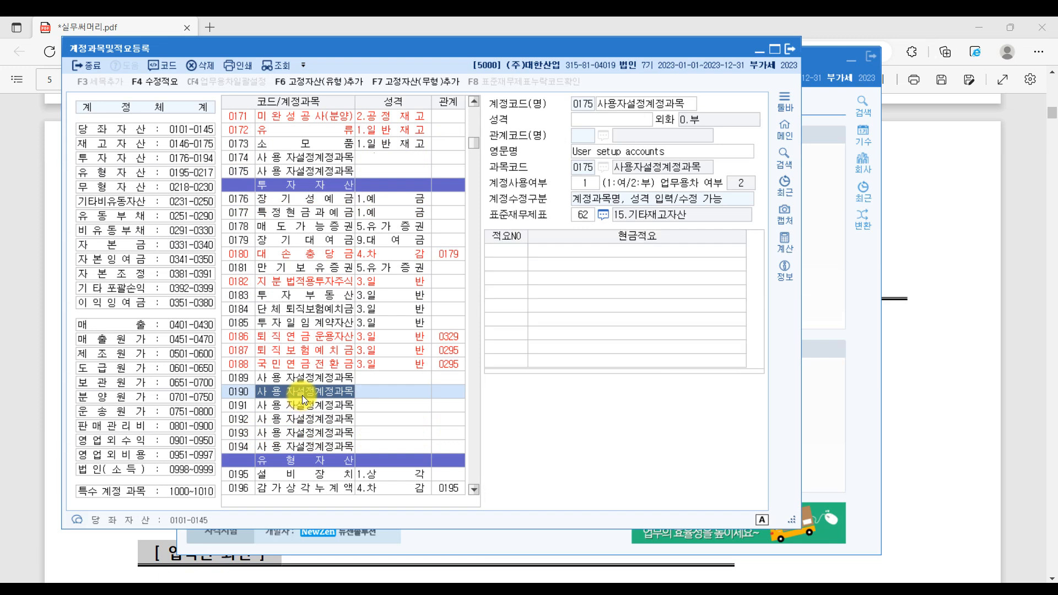
left_click(307, 434)
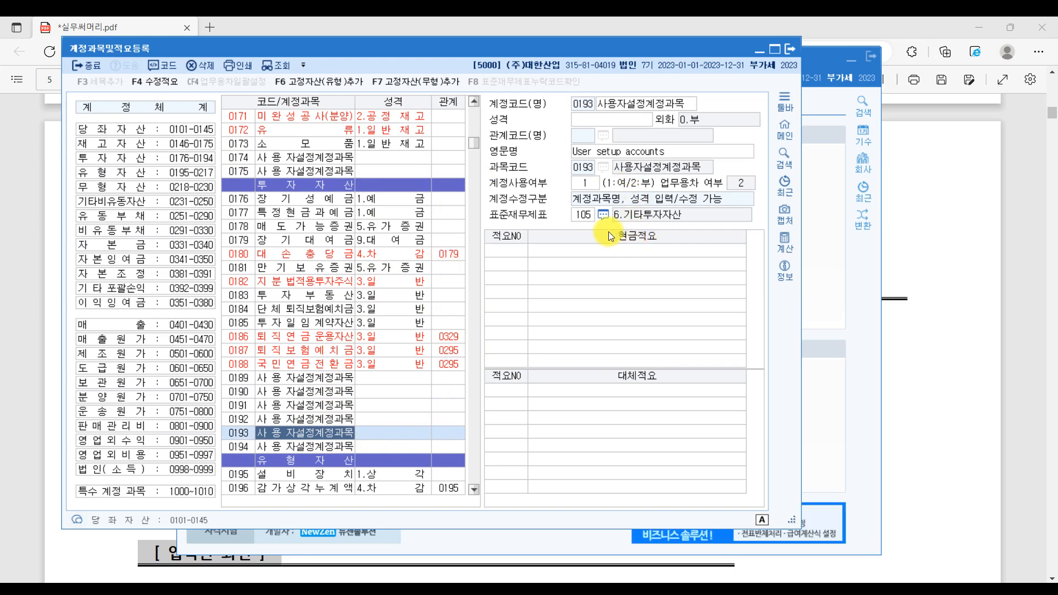
left_click(283, 142)
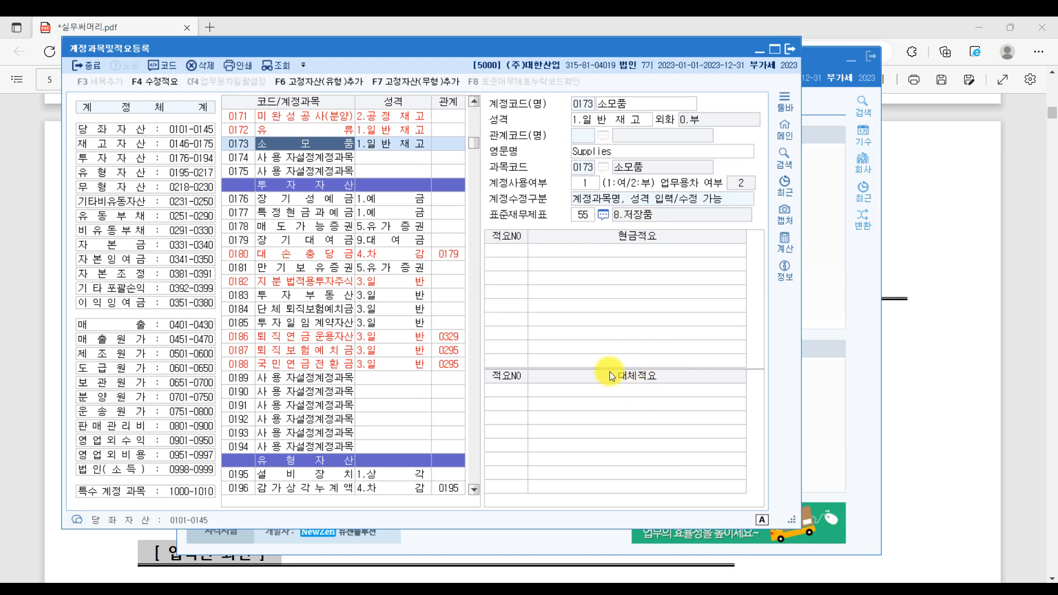
left_click(334, 297)
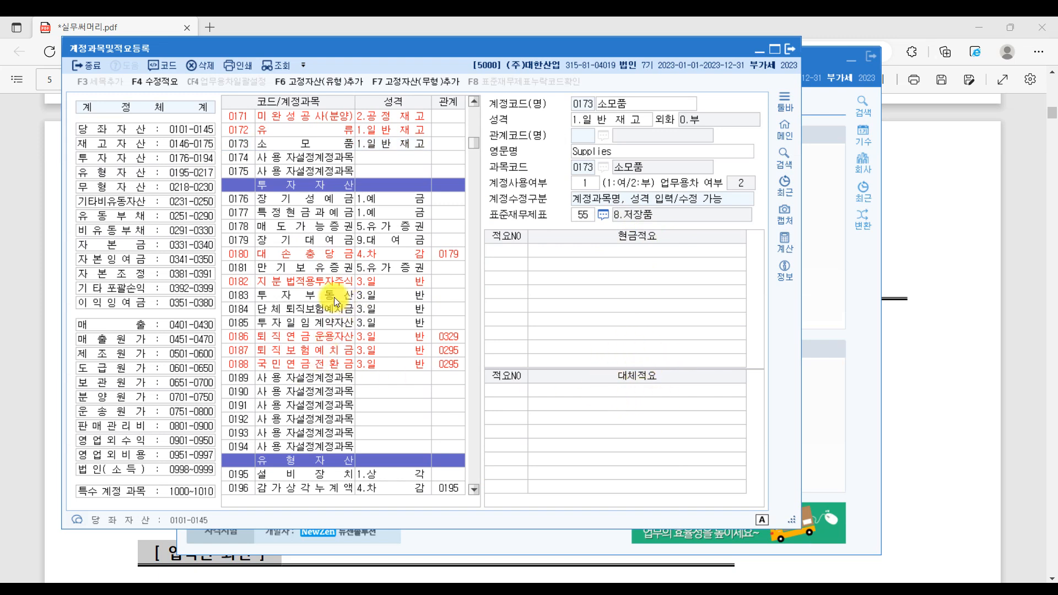
scroll(334, 296, "up", 6)
scroll(334, 296, "up", 10)
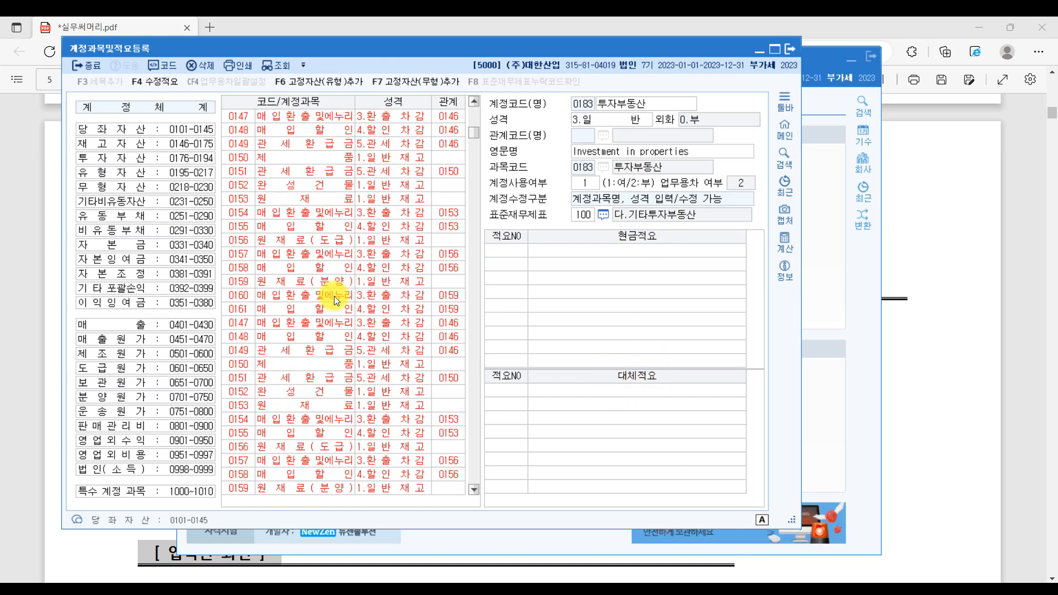
left_click(318, 131)
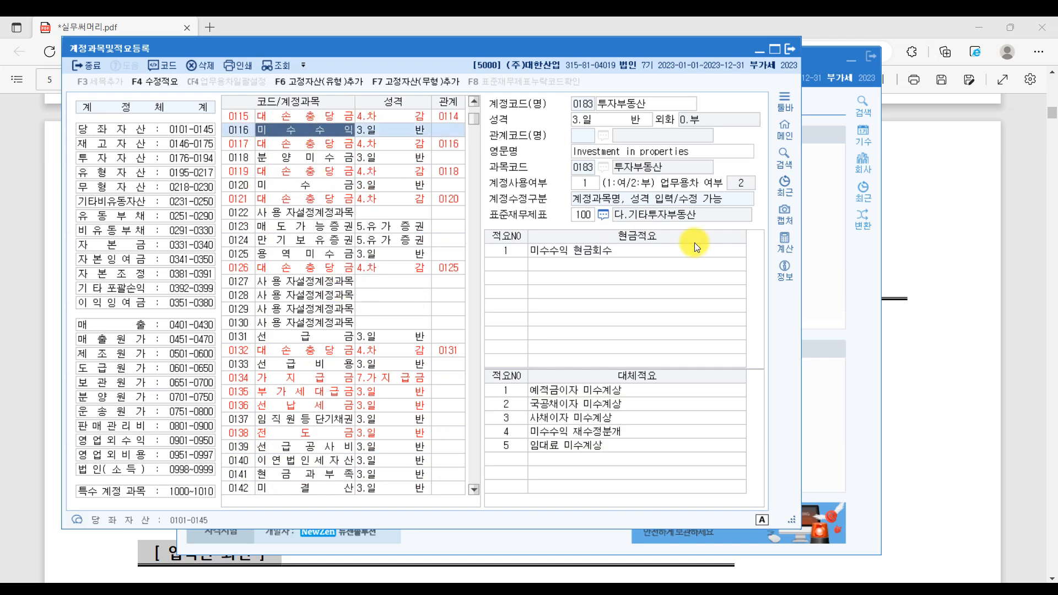
scroll(396, 315, "up", 5)
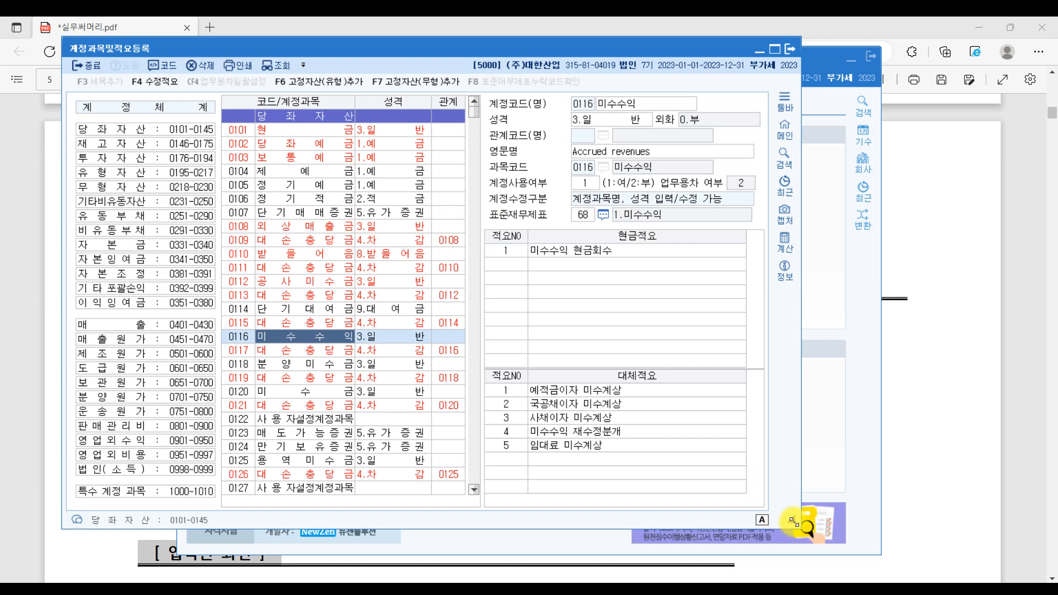
left_click_drag(794, 522, 892, 494)
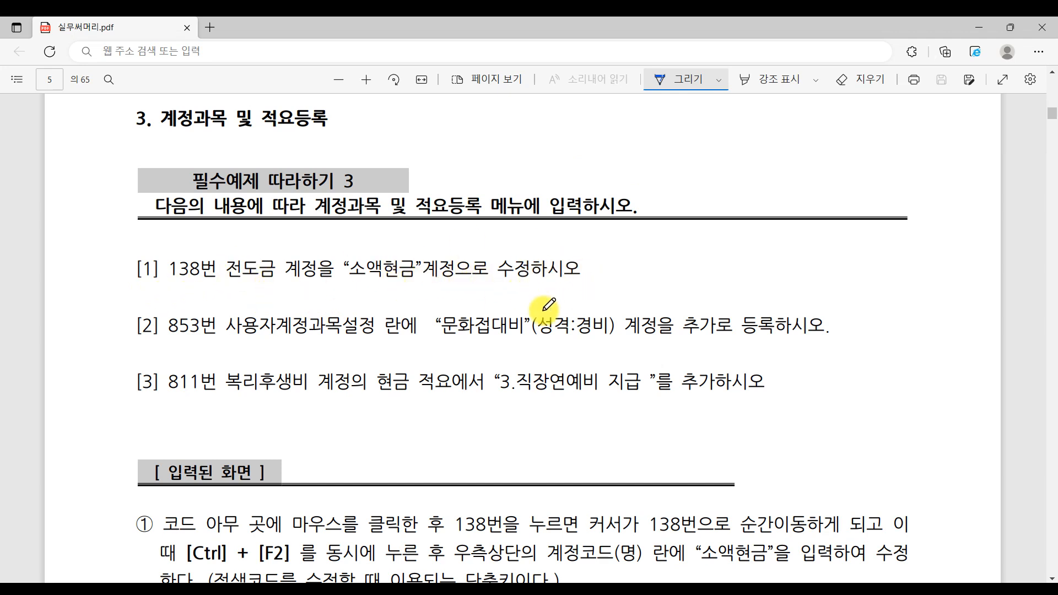
- Switch back to KcLep's 계정과목및적요등록 screen listing 0101 현금
key("alt+Tab")
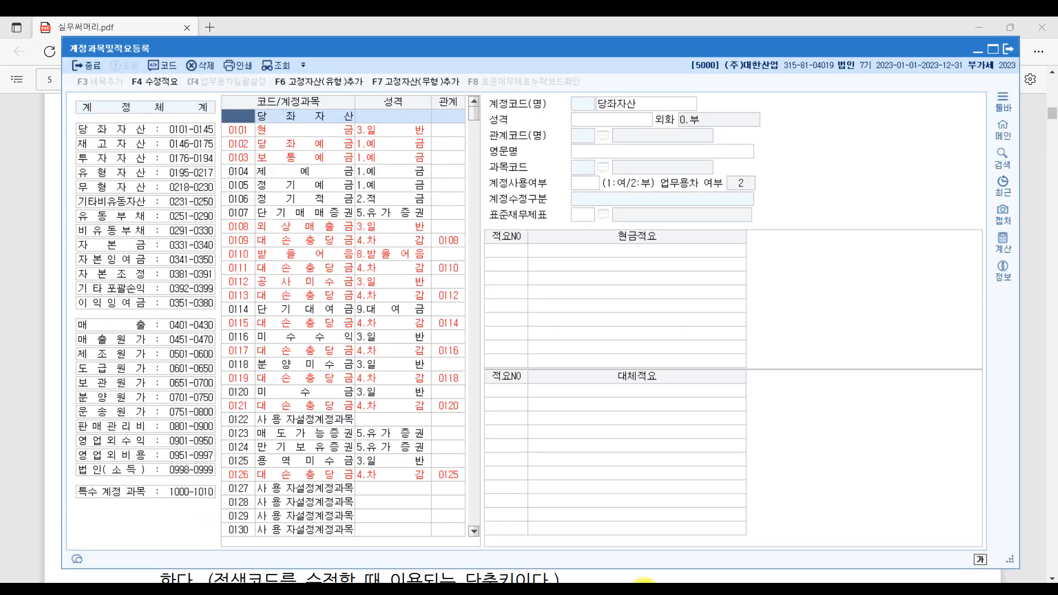
- Jump to account 0138 전도금 in the account list by entering code 138
left_click(240, 163)
left_click(243, 218)
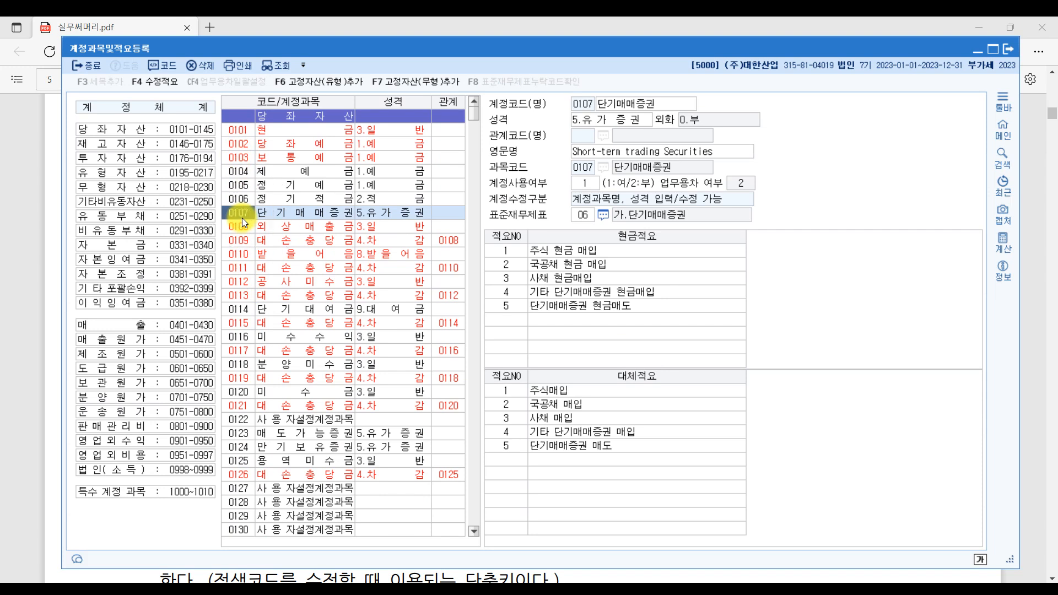
type("138")
key("Return")
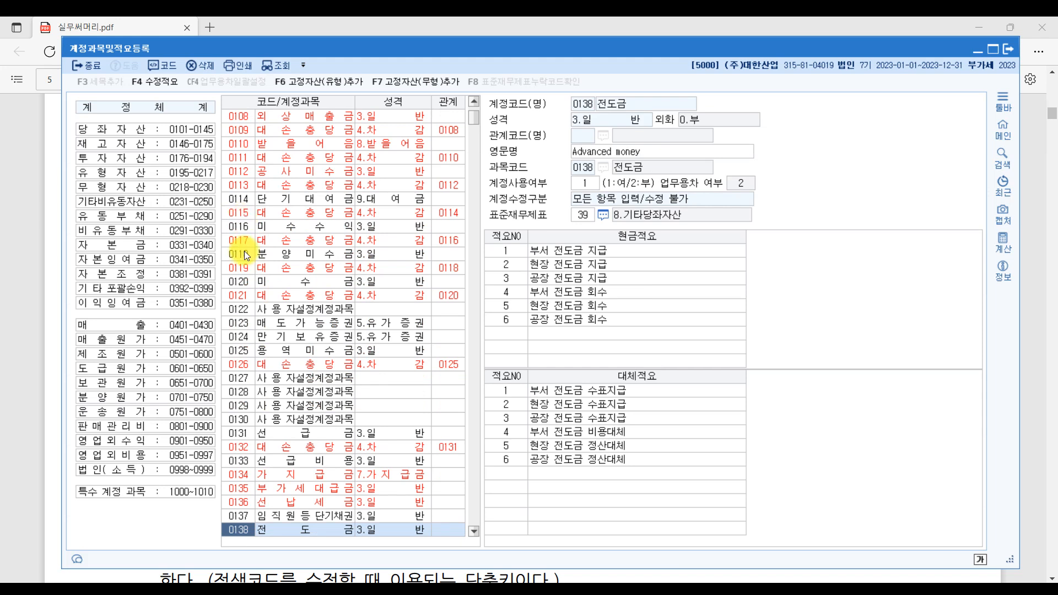
scroll(279, 314, "down", 6)
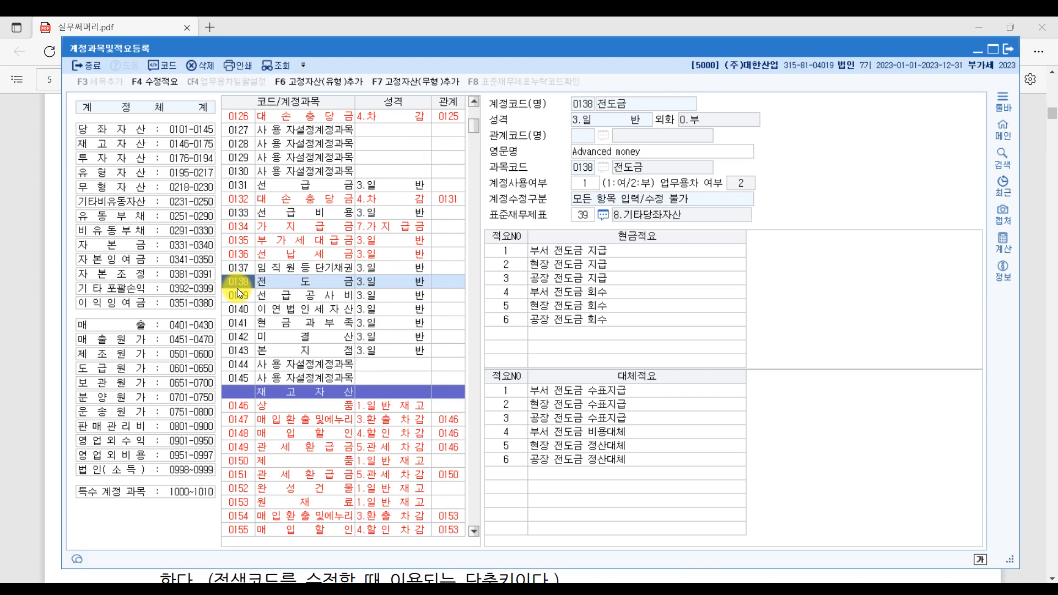
left_click(305, 286)
- Put focus on account 0138's name field, briefly checking neighbouring account 0139
left_click(304, 282)
left_click(239, 280)
left_click(635, 104)
left_click(623, 103)
left_click(254, 296)
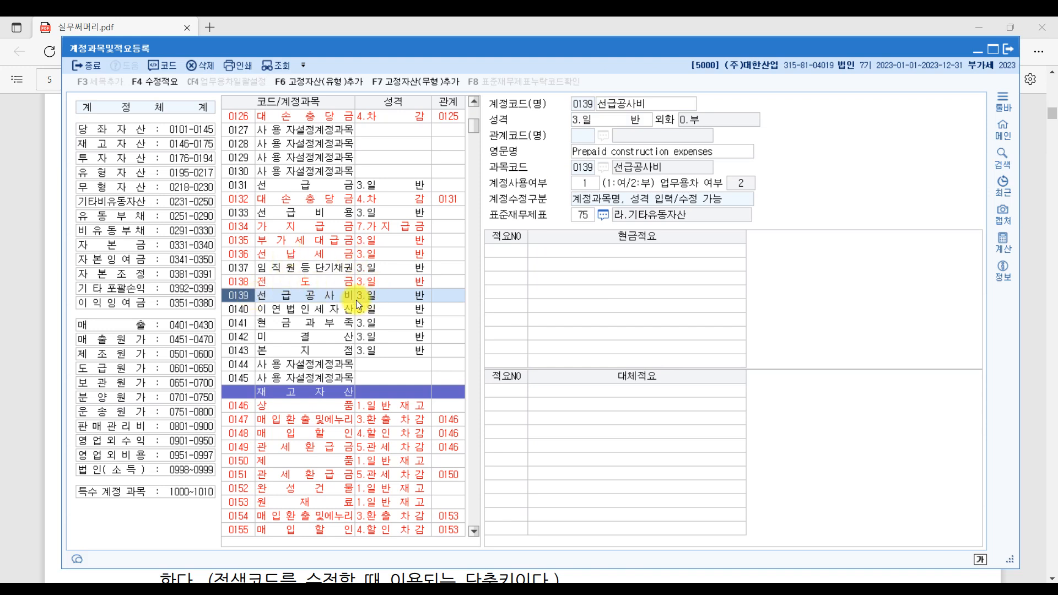
left_click(242, 281)
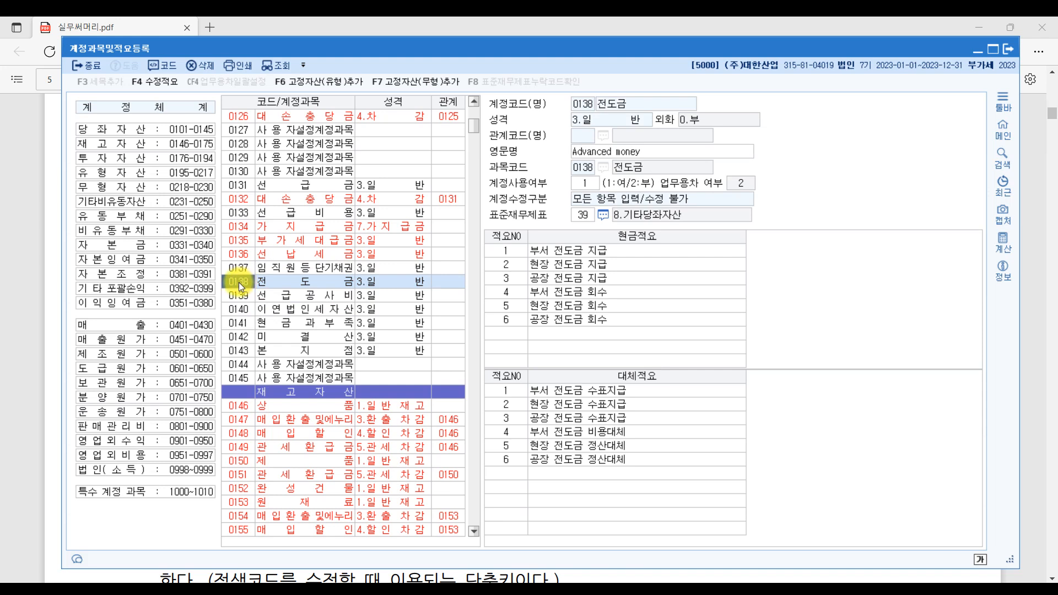
left_click(258, 286)
left_click(257, 286)
- Rename account 0138 from 전도금 to 소액현금
key("Return")
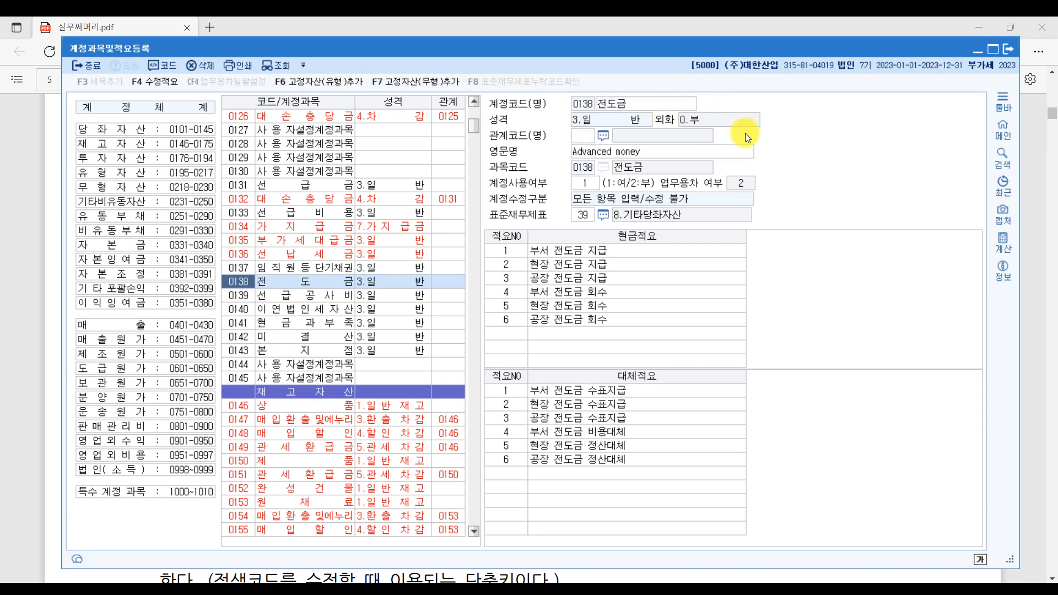
left_click(658, 105)
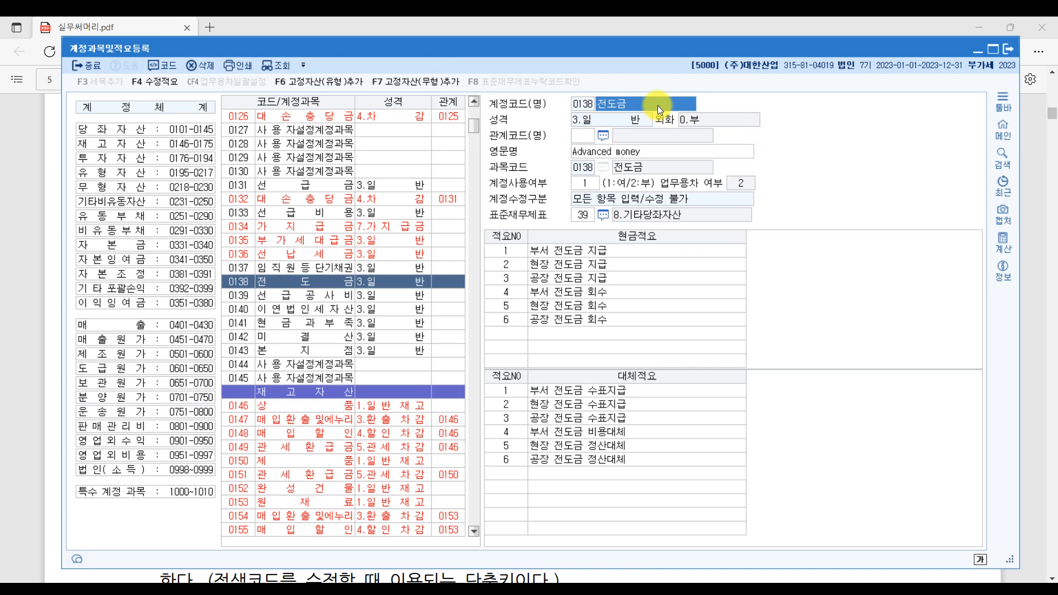
type("소액현금")
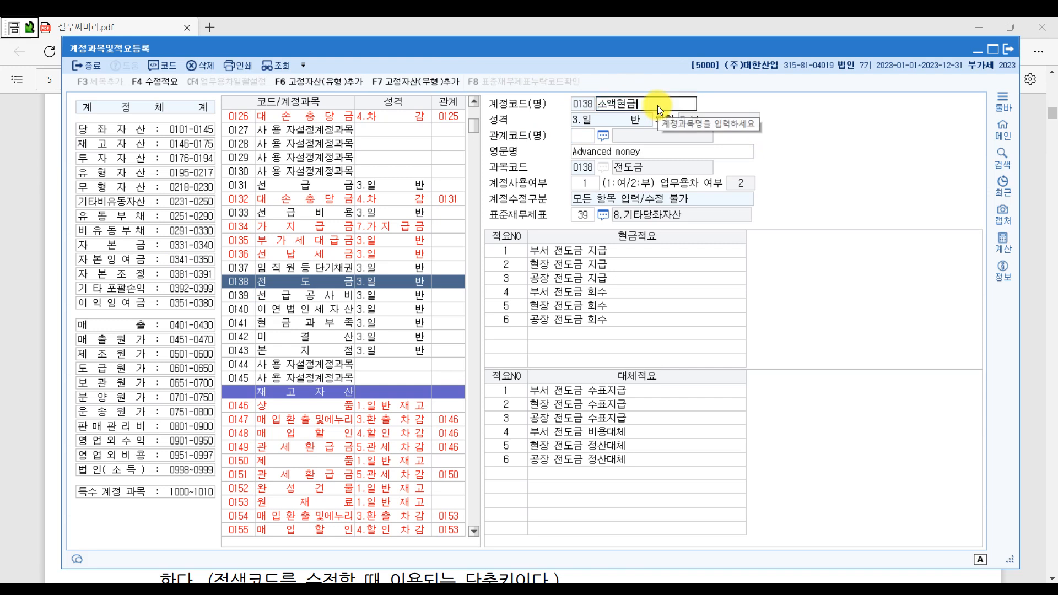
key("Return")
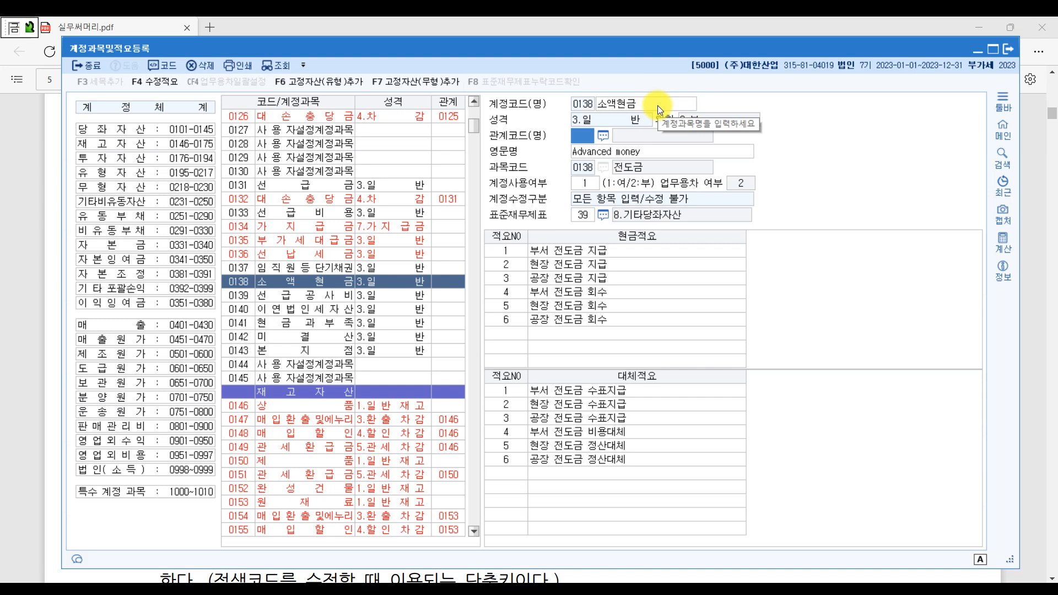
- Verify the 소액현금 rename against nearby accounts 0131 and 0140, then bring up the exercise PDF
left_click(302, 292)
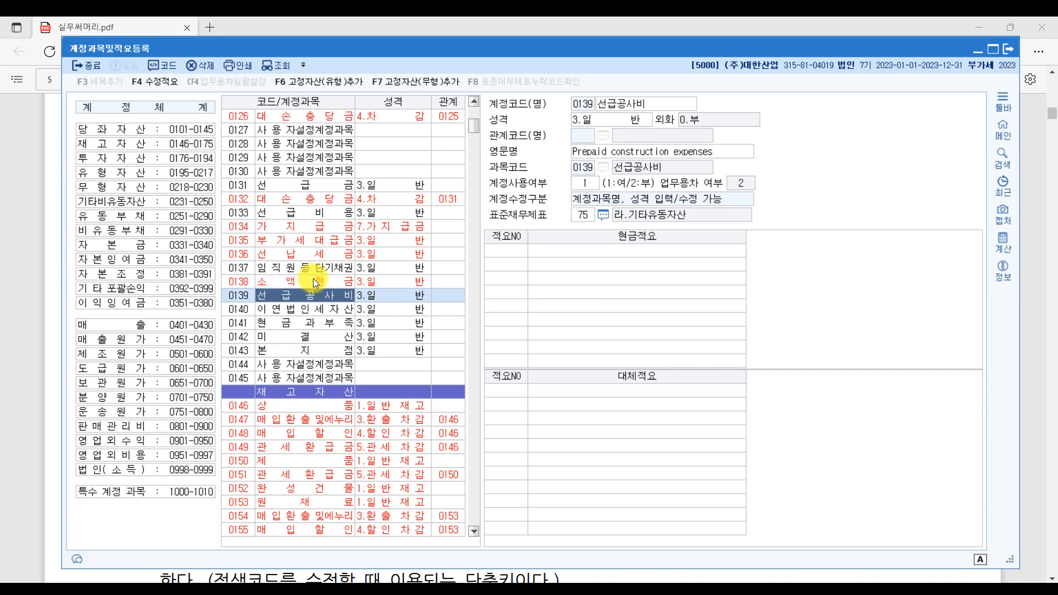
left_click(298, 186)
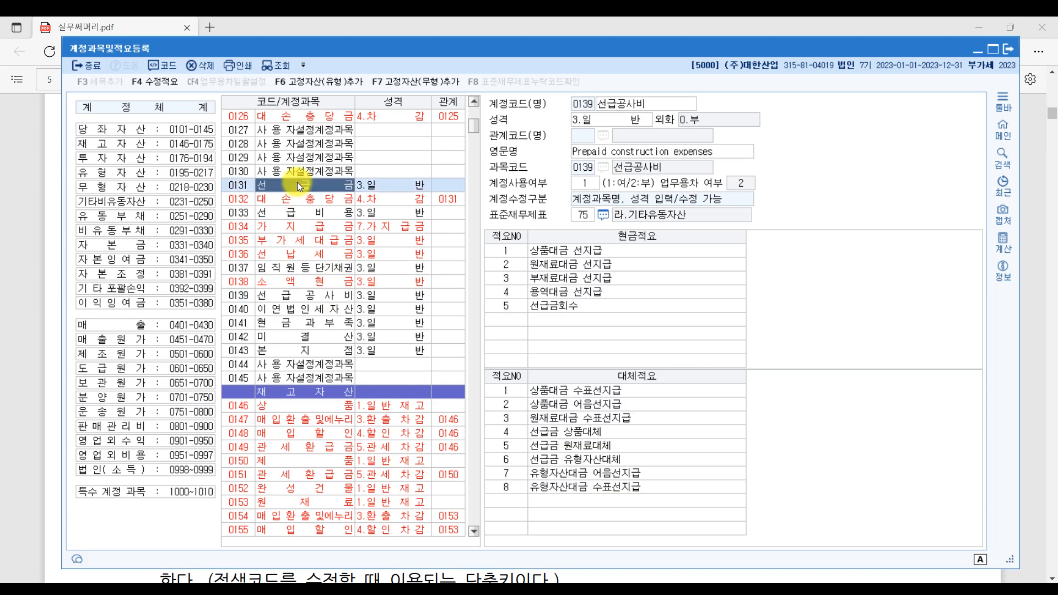
left_click(326, 309)
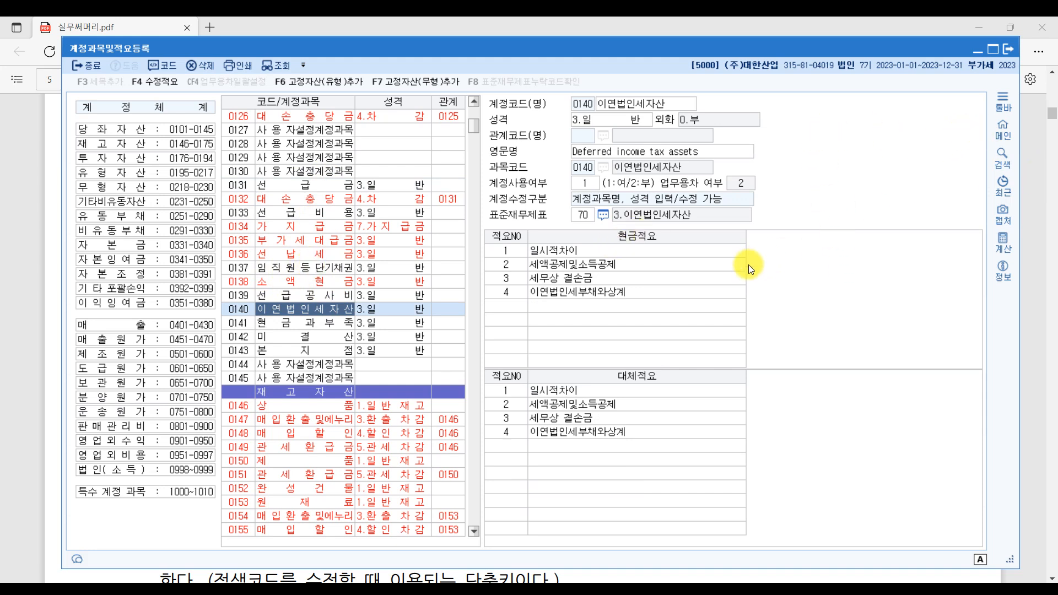
left_click(1026, 354)
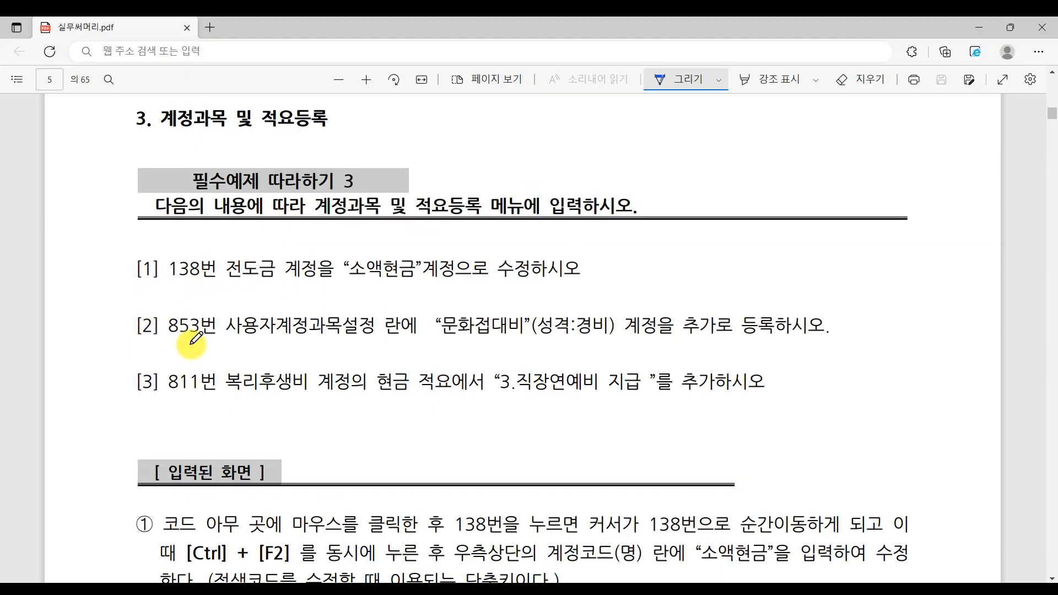
- Underline 853번 and 문화접대비 in task [2] of the PDF, then return to KcLep
left_click_drag(163, 338, 242, 348)
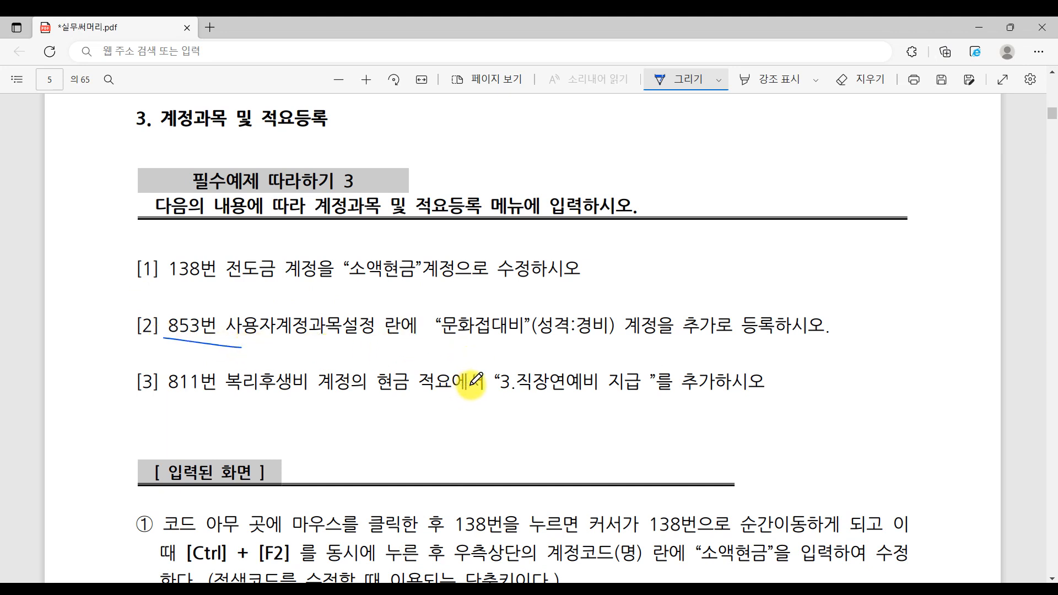
left_click_drag(412, 341, 544, 341)
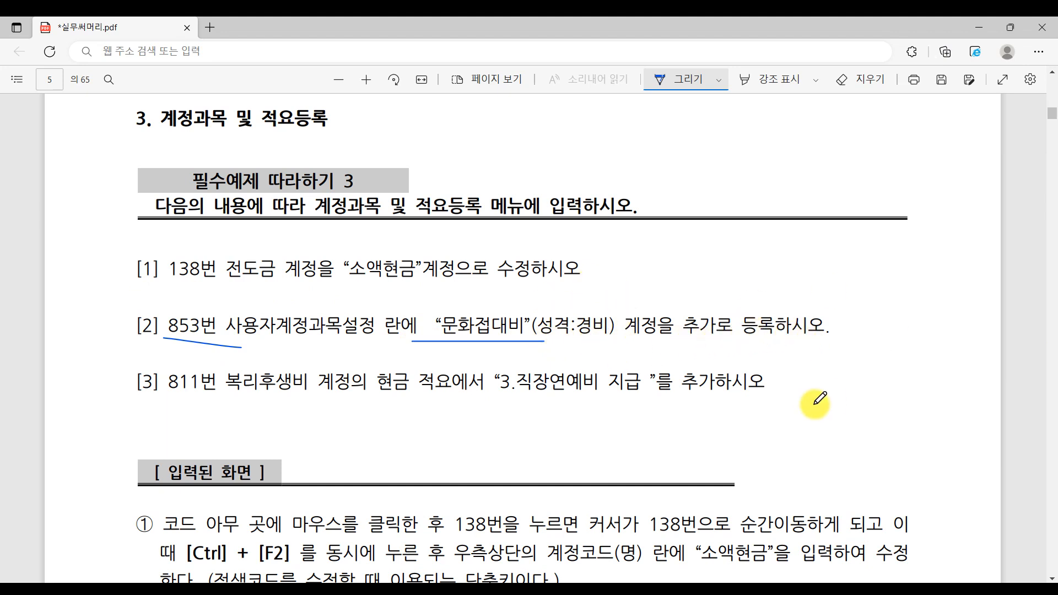
key("alt+Tab")
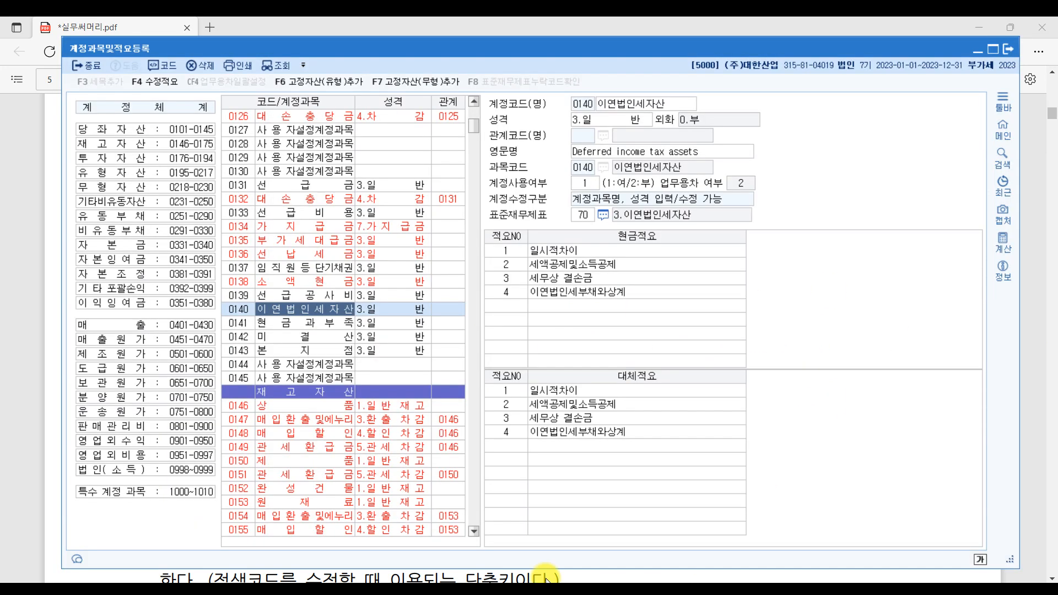
- Jump to account code 0853 and select its name field
left_click(239, 198)
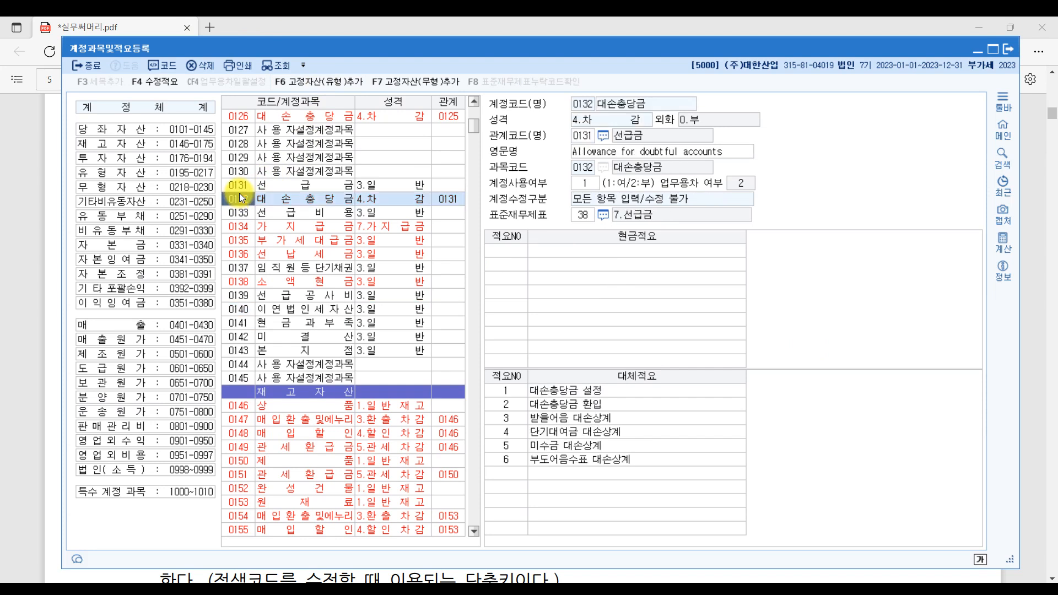
type("0853")
scroll(297, 284, "down", 5)
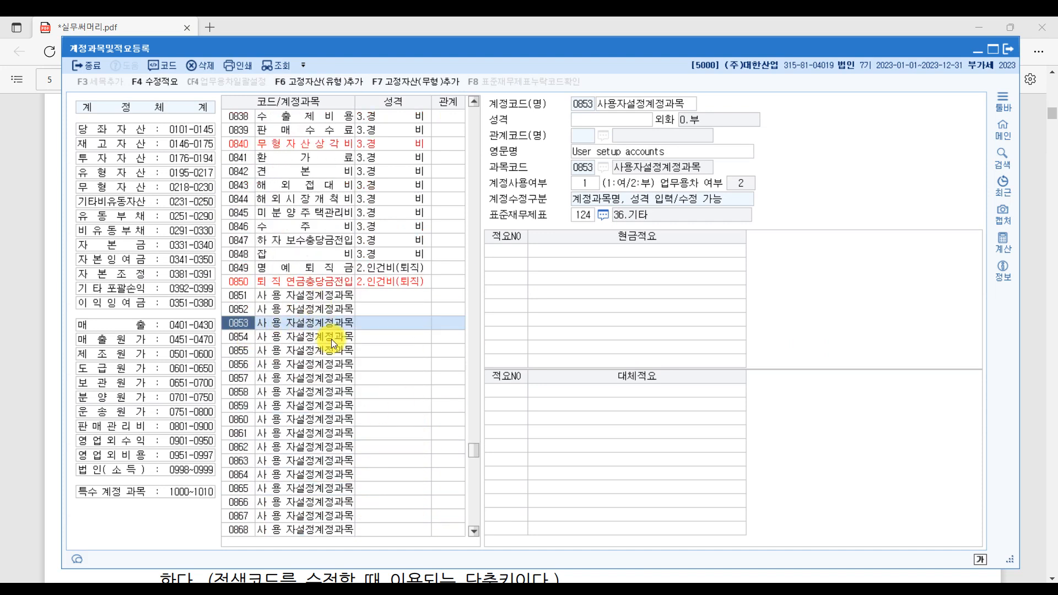
left_click(662, 102)
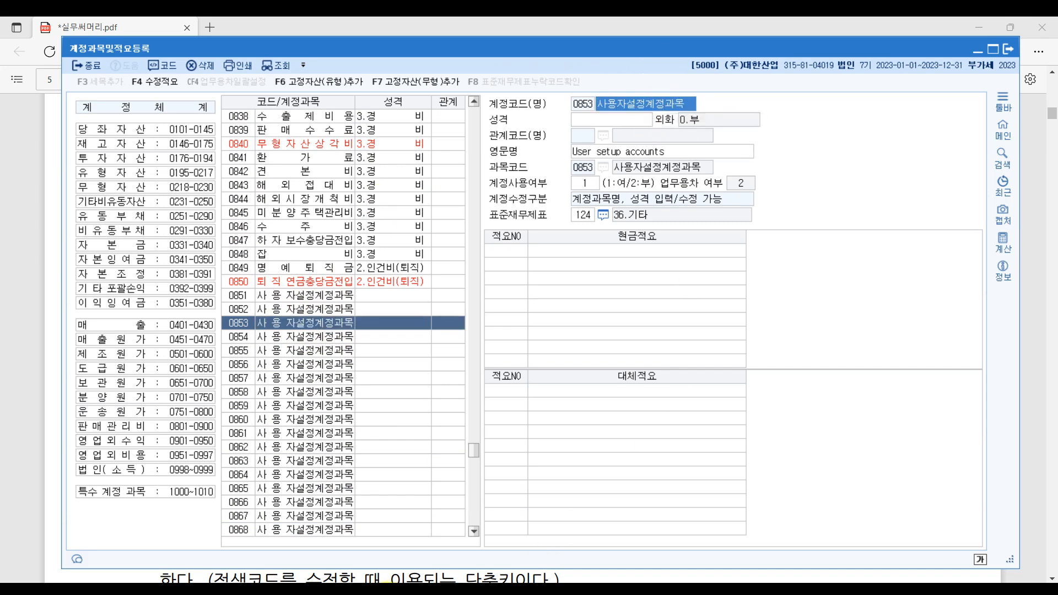
key("alt+Tab")
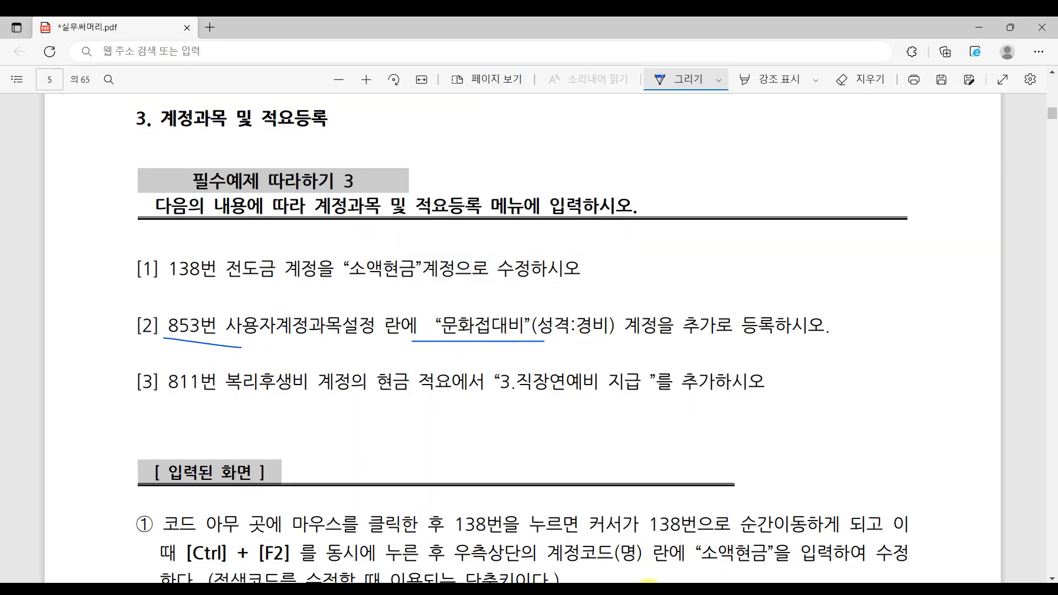
key("alt+Tab")
- Name account 0853 문화접대비 with nature 3.경비, then bring up the exercise PDF
left_click(628, 107)
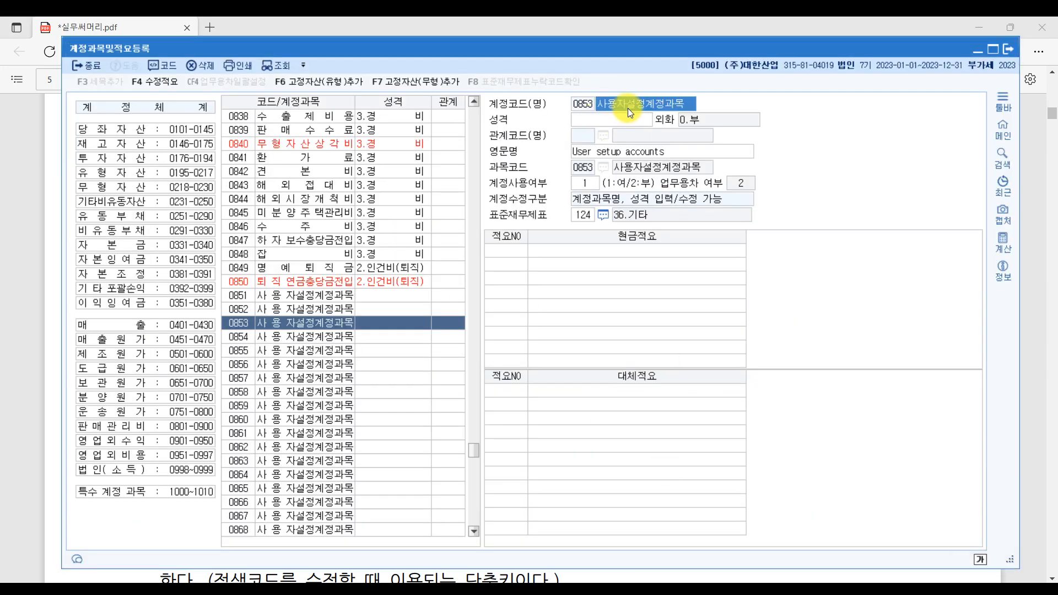
type("문화")
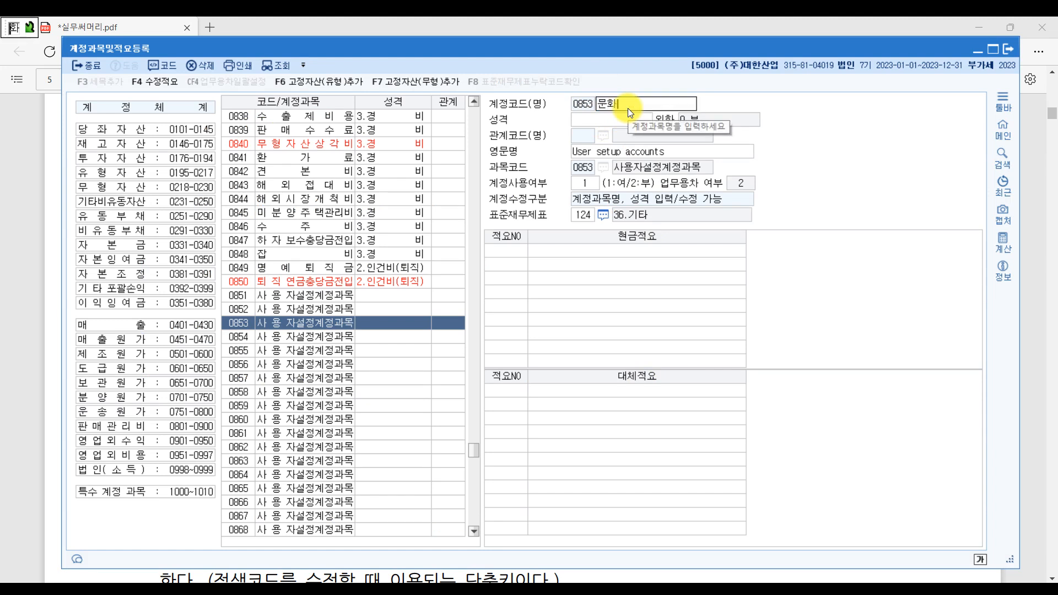
type("접대비")
key("Return")
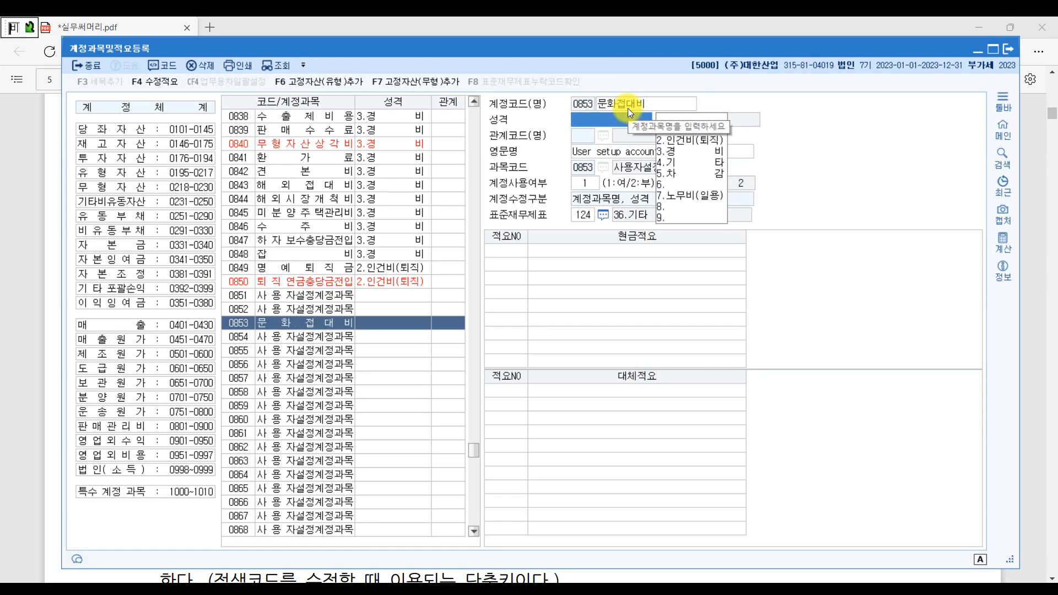
left_click(692, 152)
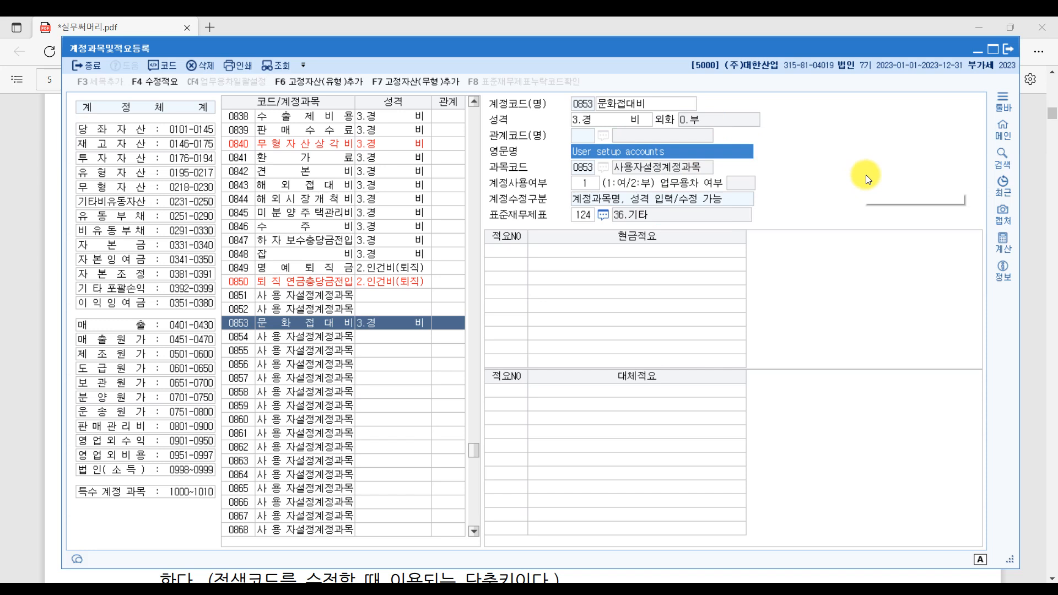
left_click(1030, 362)
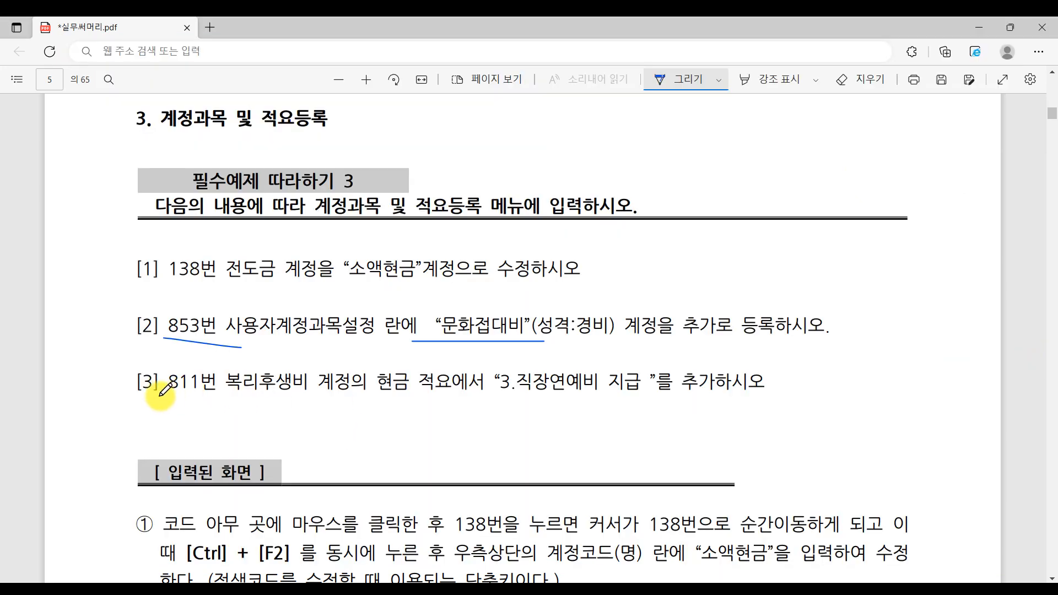
- Underline 811번 and 현금 적요 in item [3], then return to KcLep's account list
left_click_drag(160, 395, 215, 399)
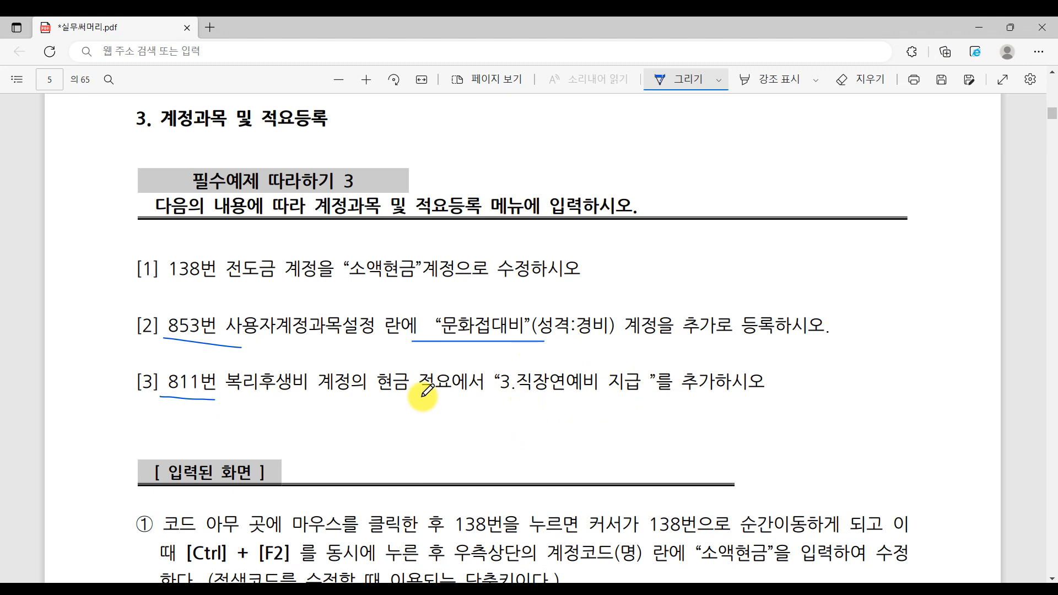
left_click_drag(373, 397, 452, 402)
key("alt+Tab")
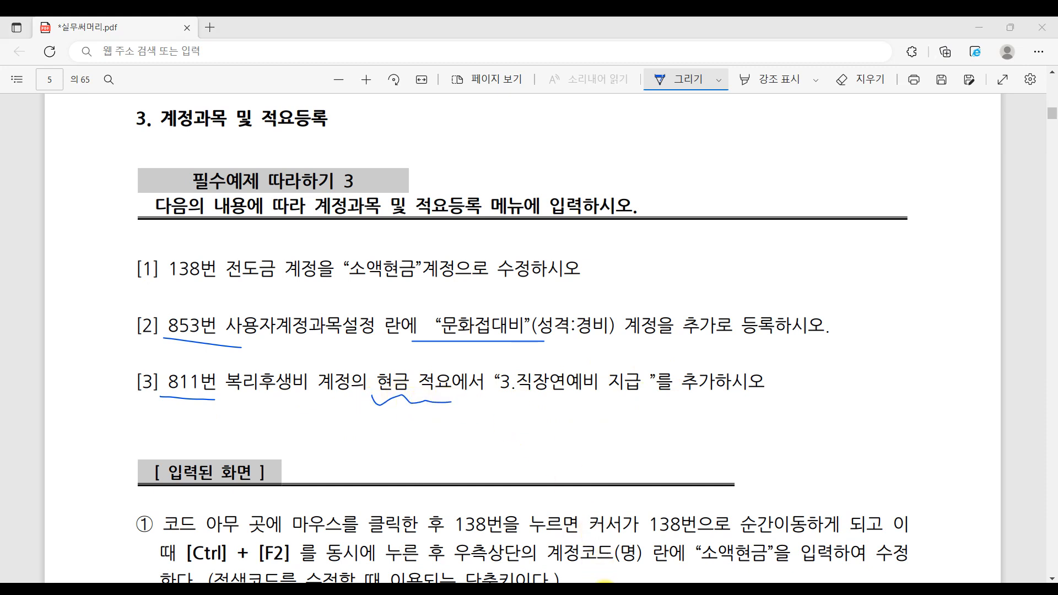
left_click(238, 310)
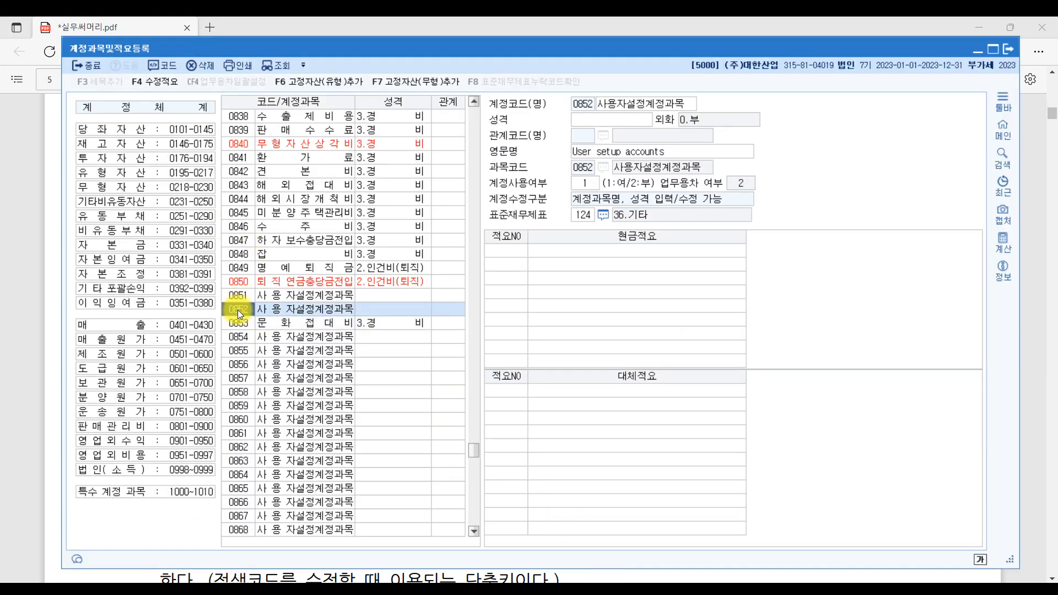
- Jump to account 0811 복리후생비 by entering code 811
type("811")
key("Return")
scroll(238, 209, "up", 2)
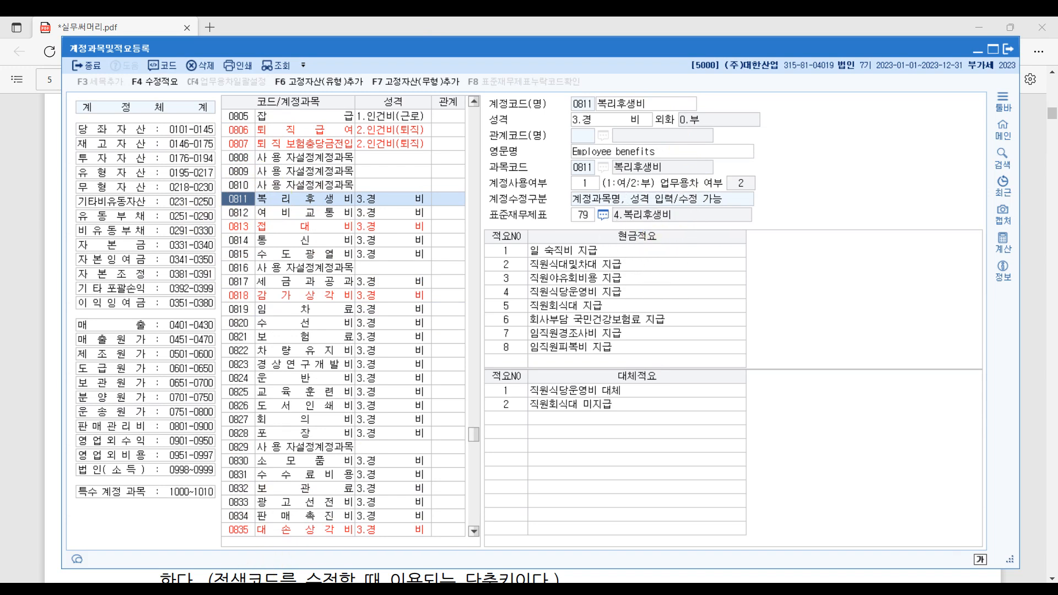
key("alt+Tab")
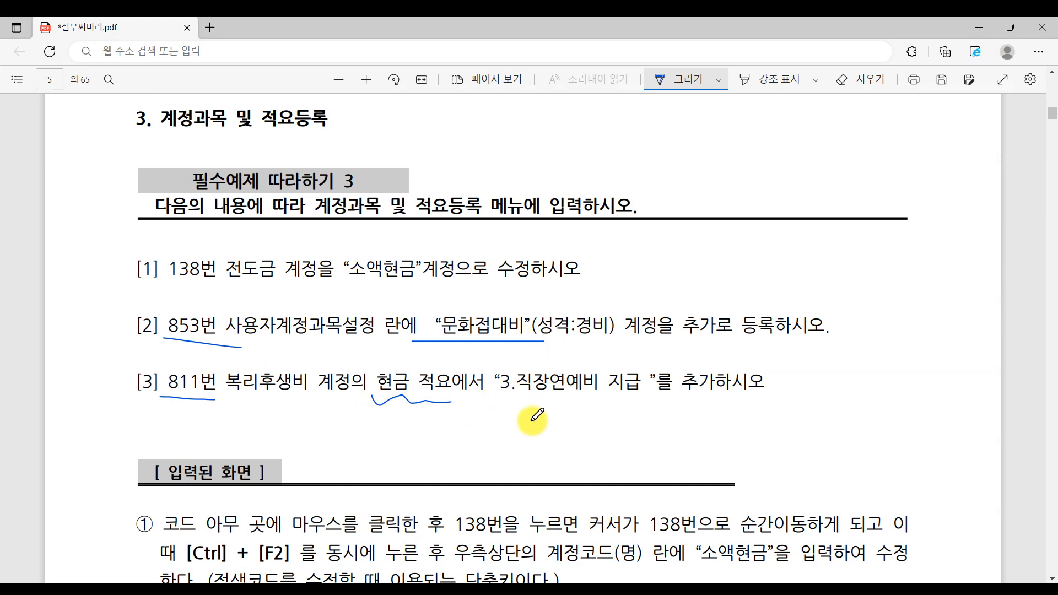
key("alt+Tab")
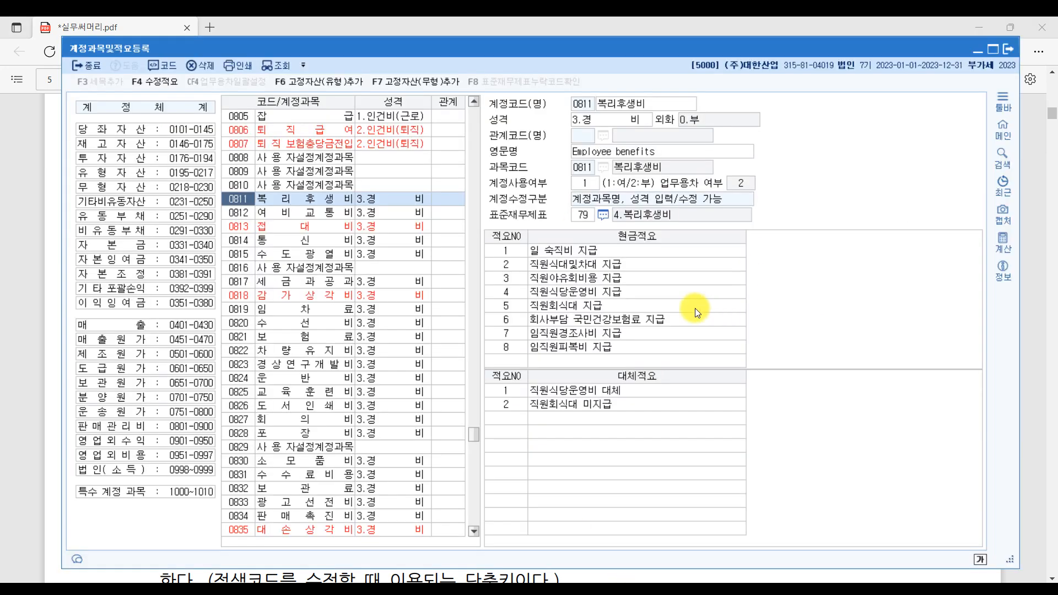
- Select cash summary row 3 and underline 3.직장연예비 in the exercise PDF
left_click(587, 281)
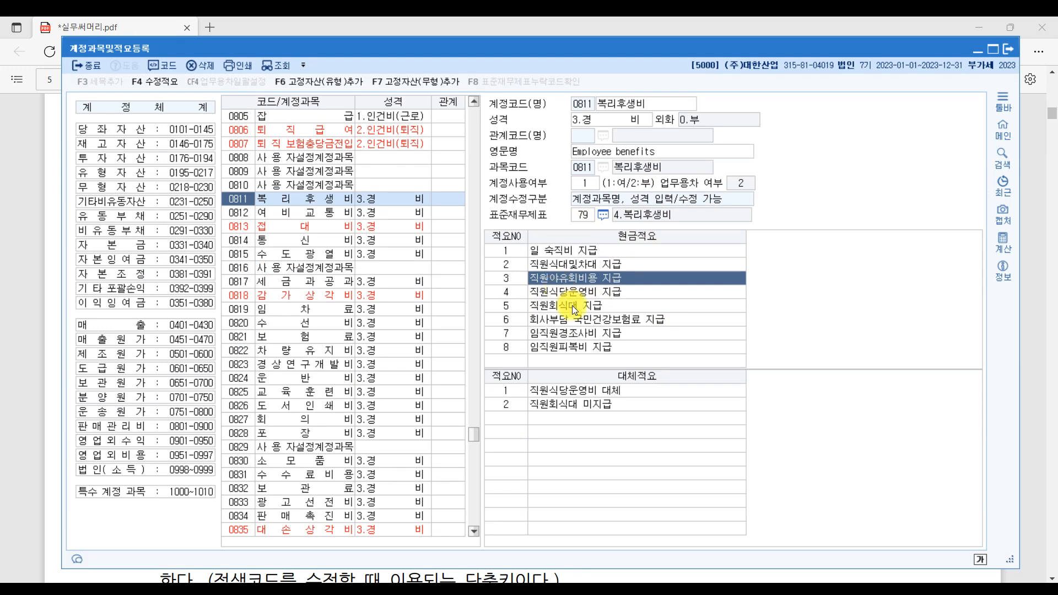
key("alt+Tab")
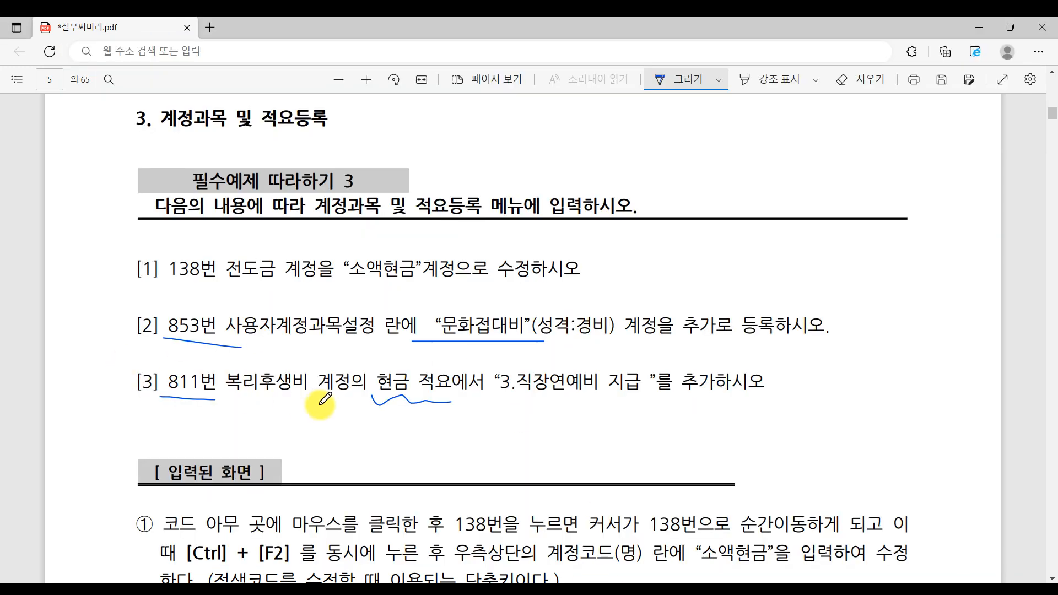
left_click_drag(373, 397, 451, 403)
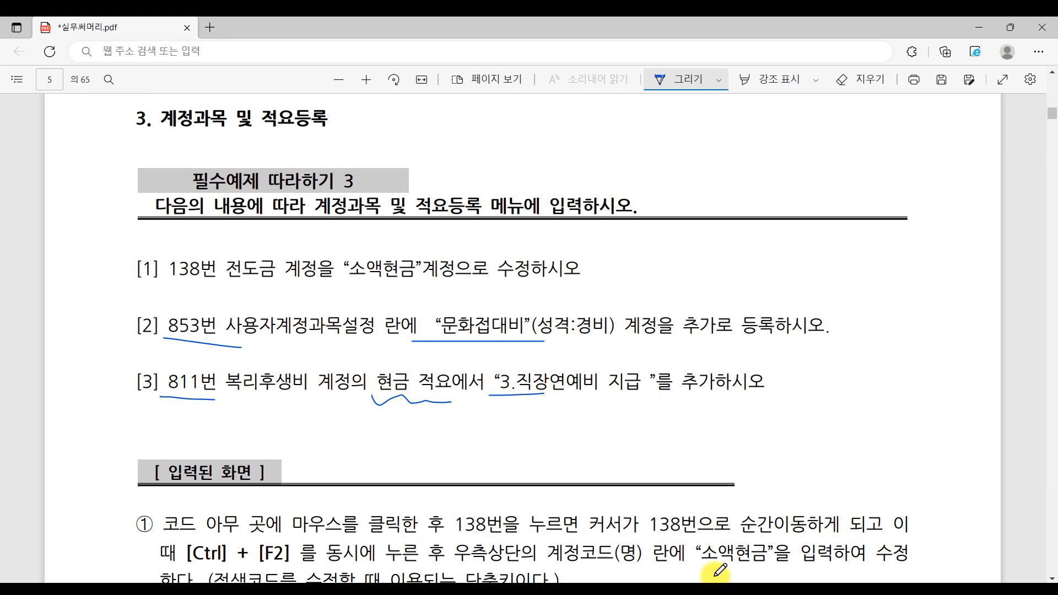
key("alt+Tab")
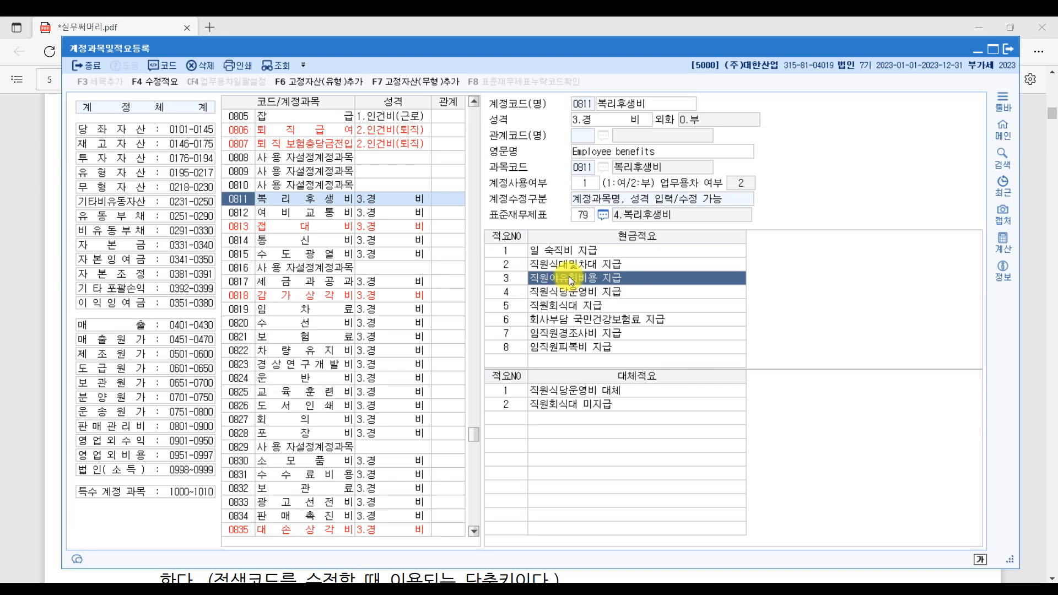
left_click(416, 583)
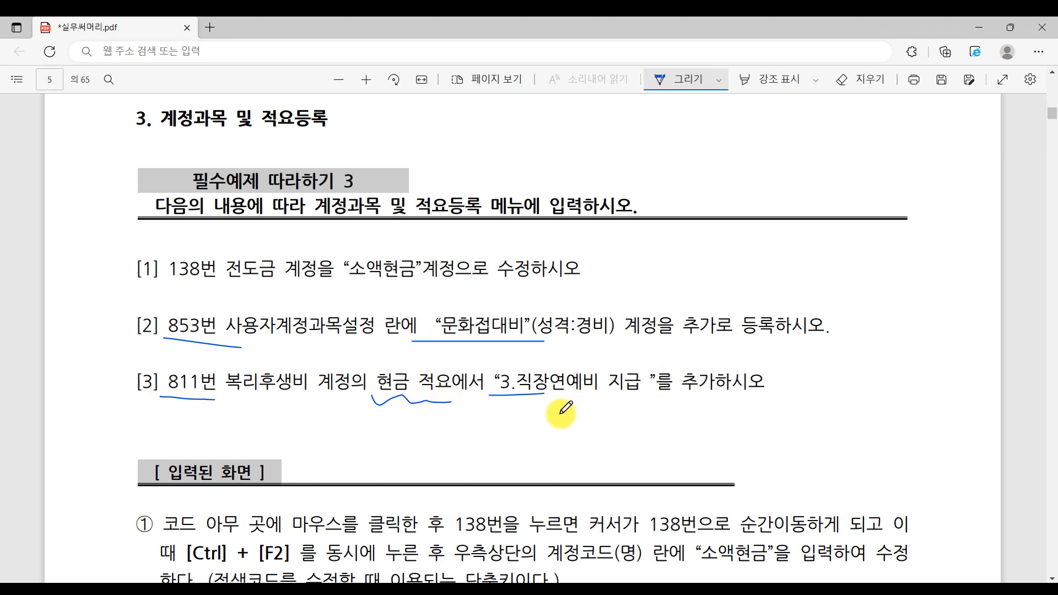
left_click(610, 582)
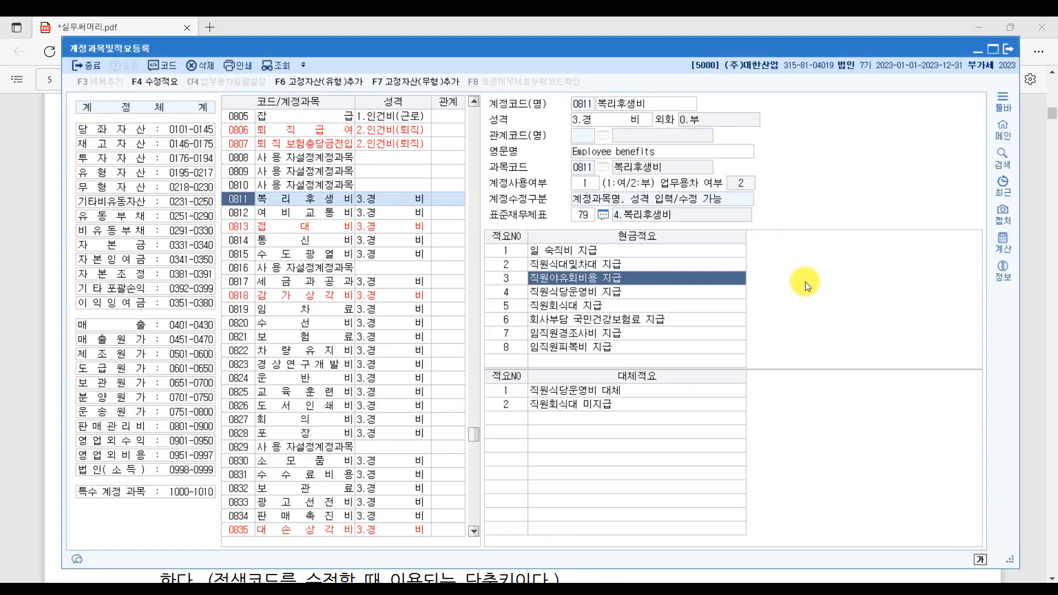
- Change account 0811's cash summary 3 to 직장연예비 지급, then minimize KcLep
left_click(555, 280)
type("직장연")
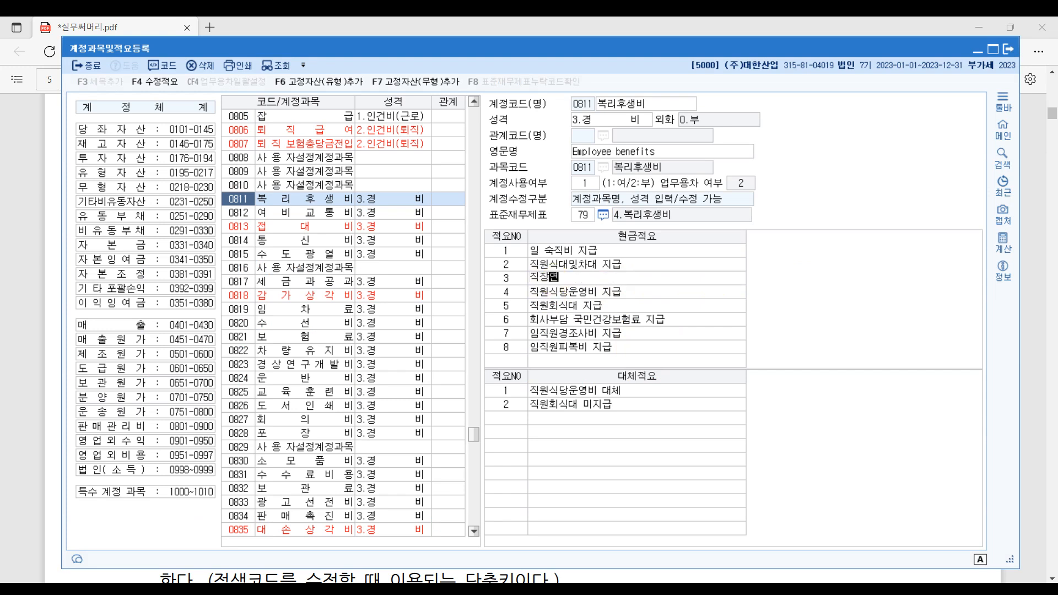
type("예비 ㅈ지급")
key("Return")
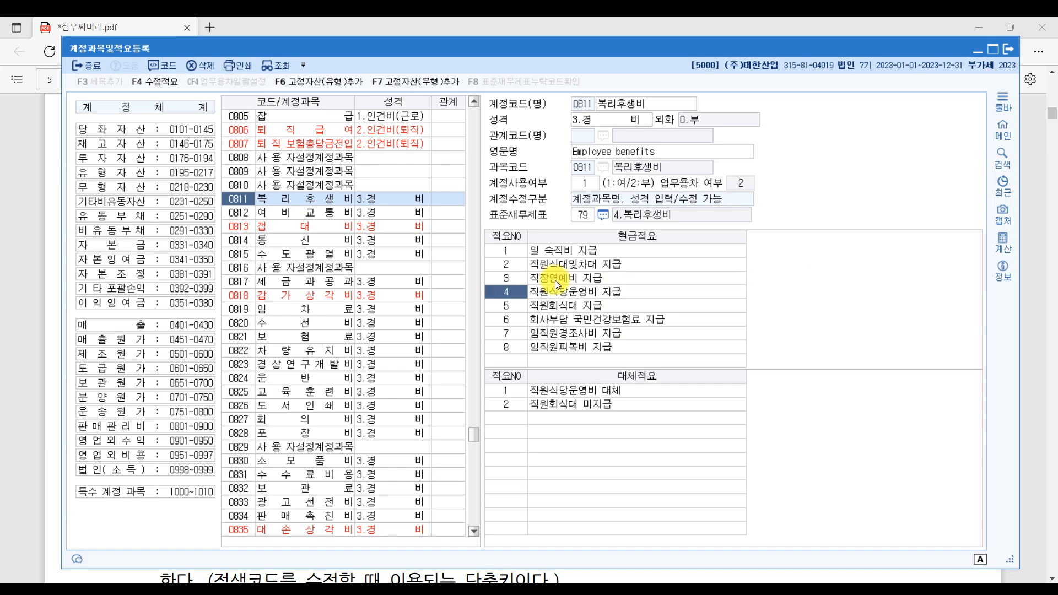
left_click(507, 414)
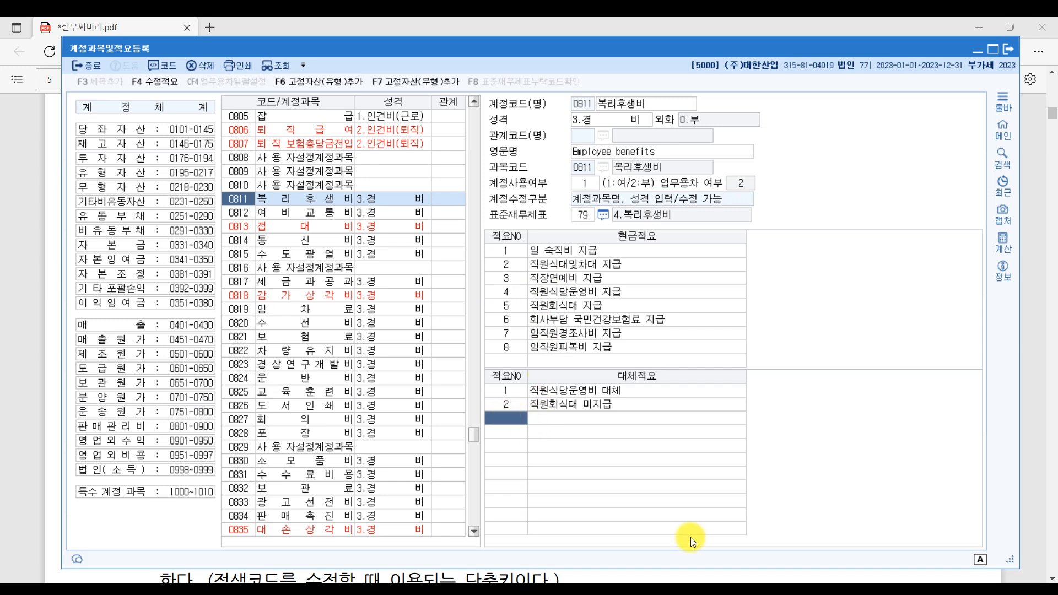
type("3")
key("Return")
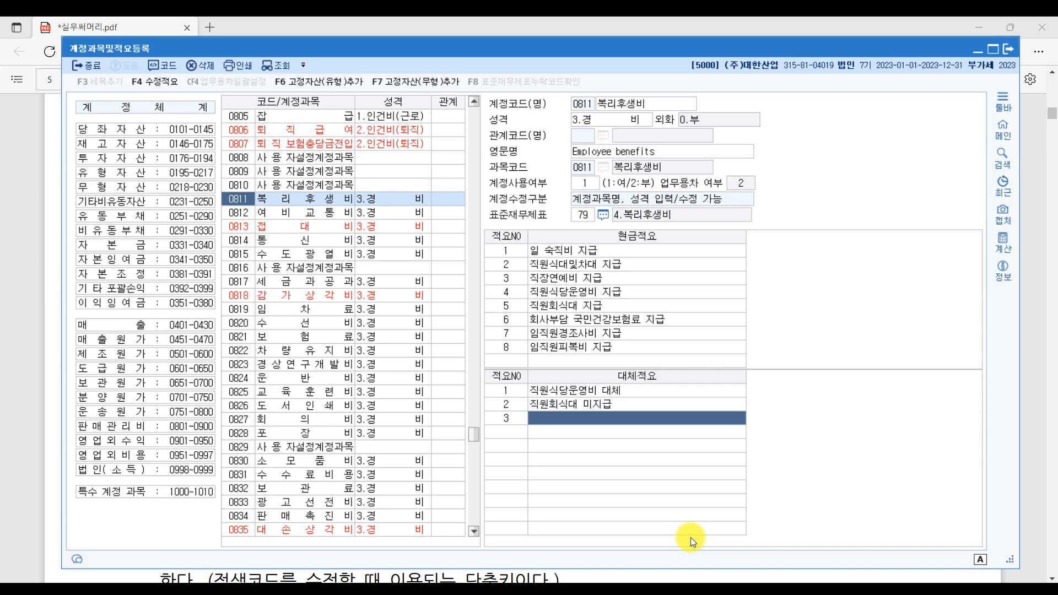
left_click(246, 249)
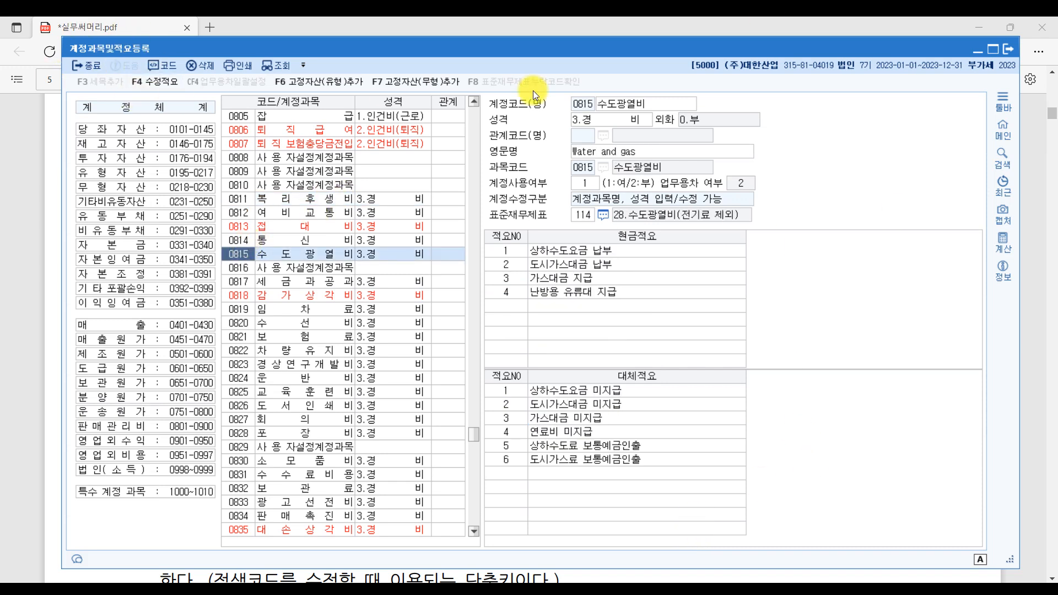
left_click(1012, 49)
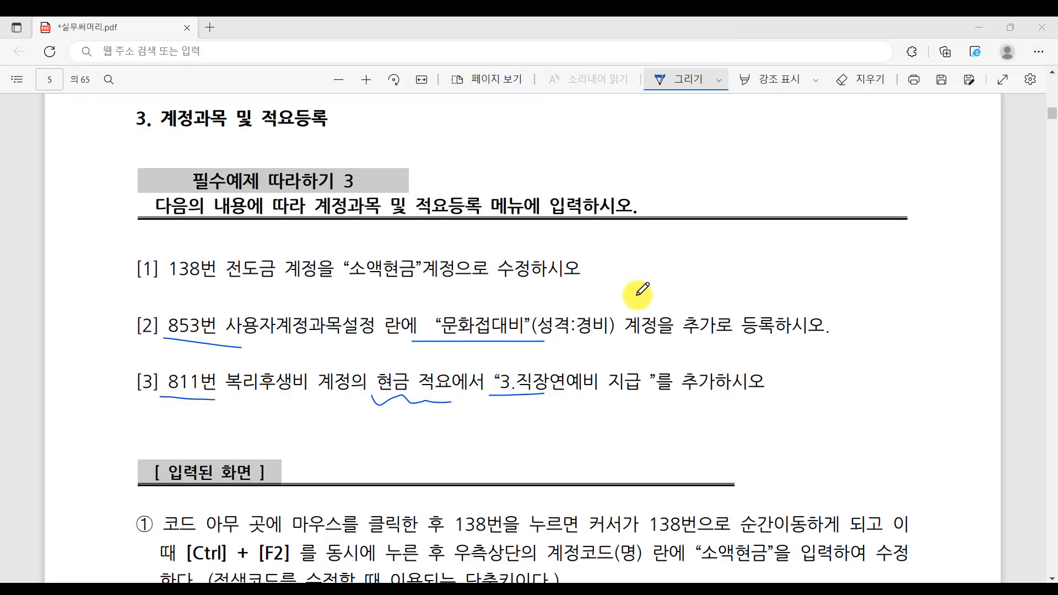
- Scroll the PDF to page 6 with exercise 4's 재무상태표, then return to the KcLep main menu
scroll(466, 437, "down", 10)
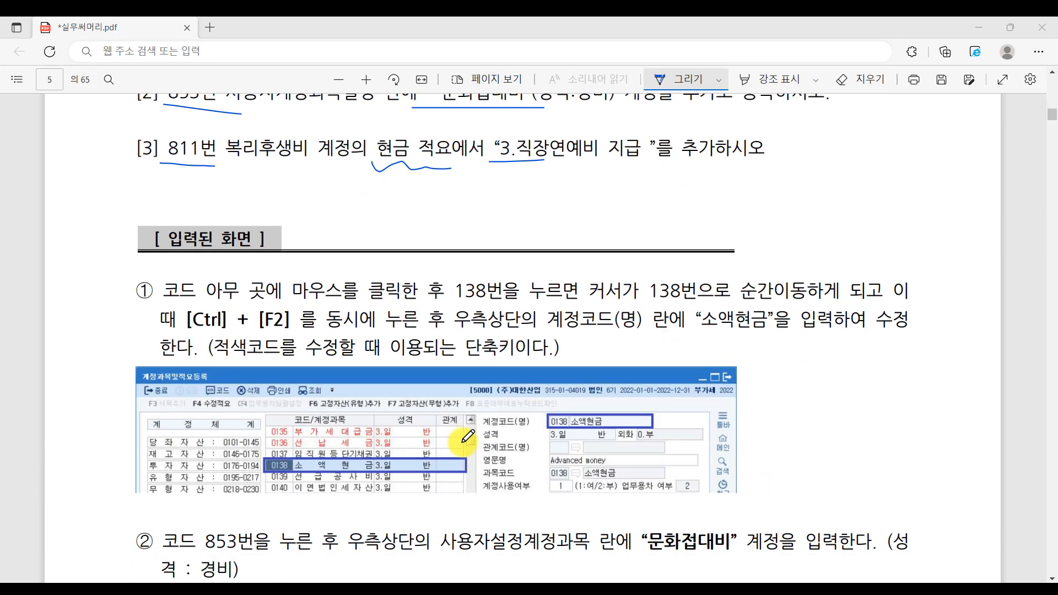
scroll(466, 437, "down", 10)
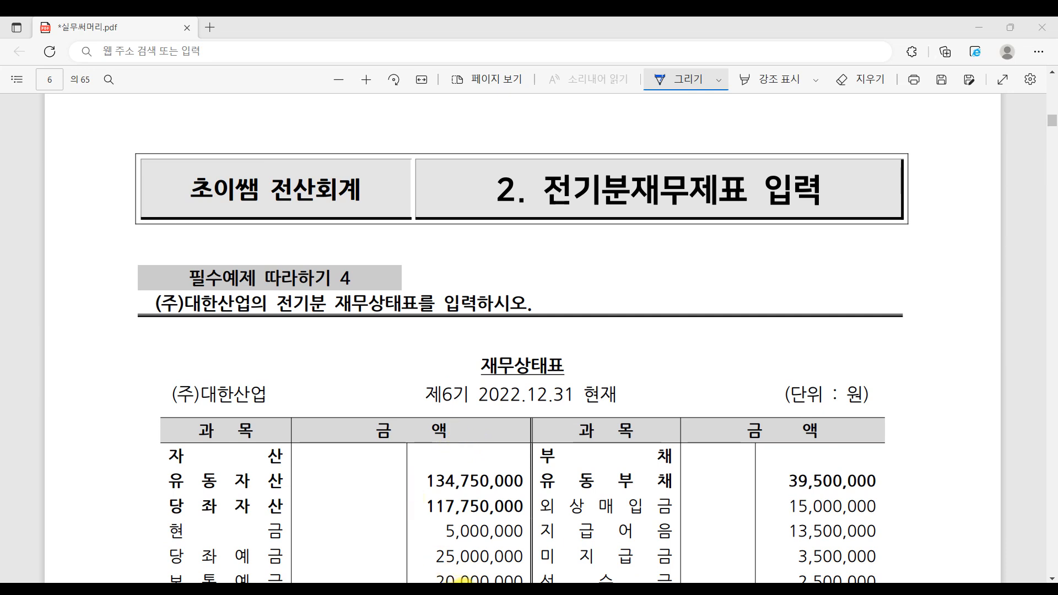
key("alt+Tab")
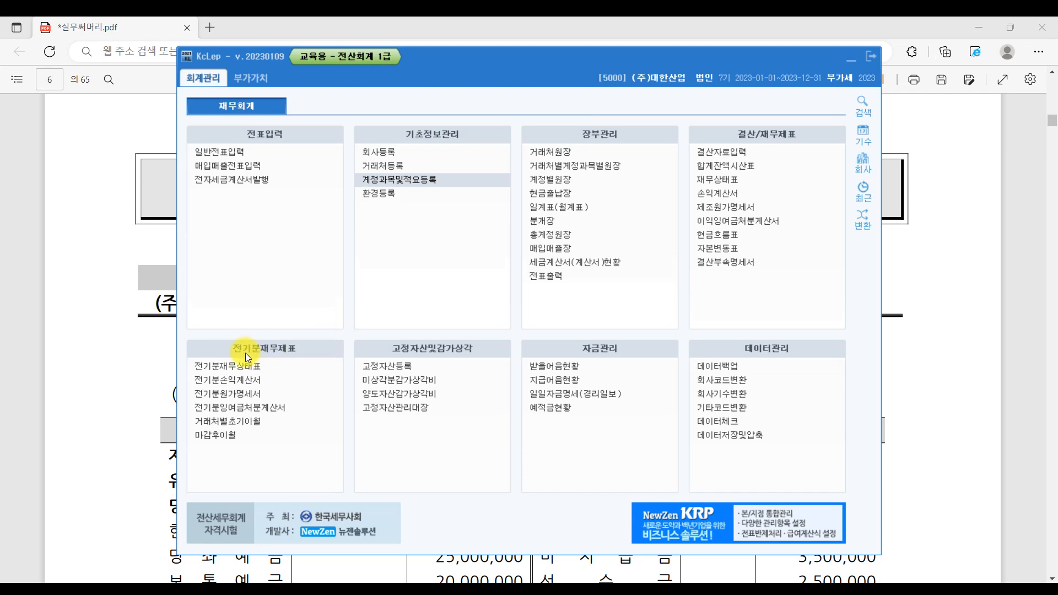
left_click(275, 355)
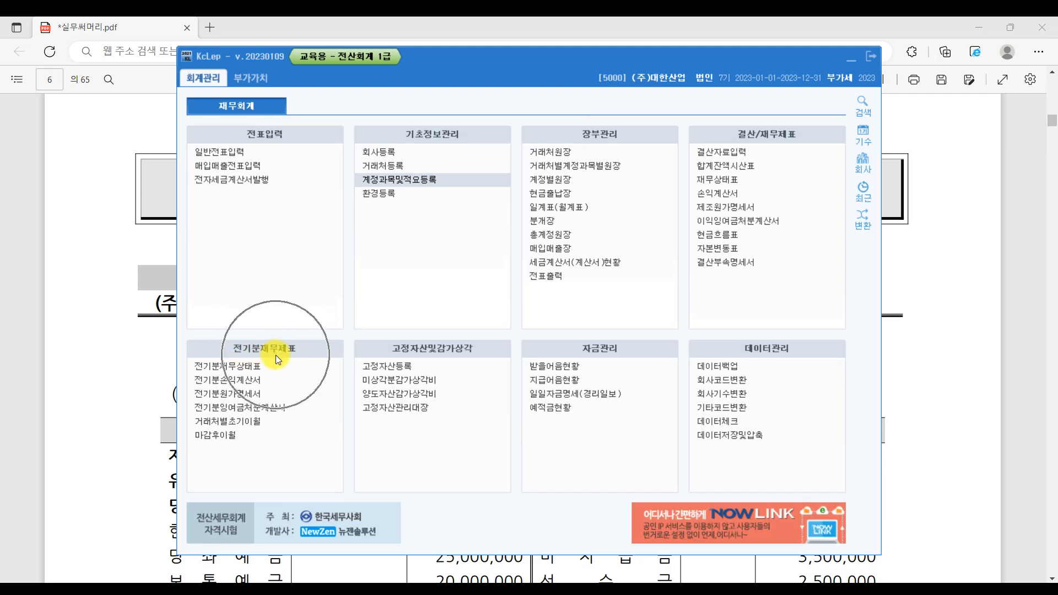